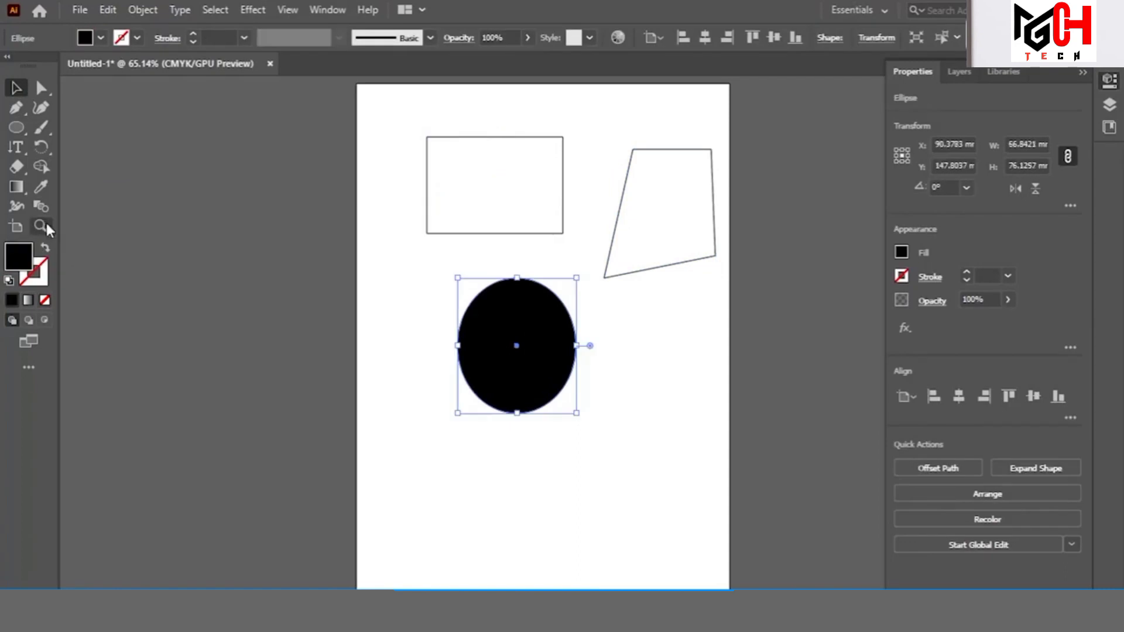
Swap the black ellipse's fill and stroke so only the outline is painted, and move it toward the page's left edge
click(45, 248)
click(539, 348)
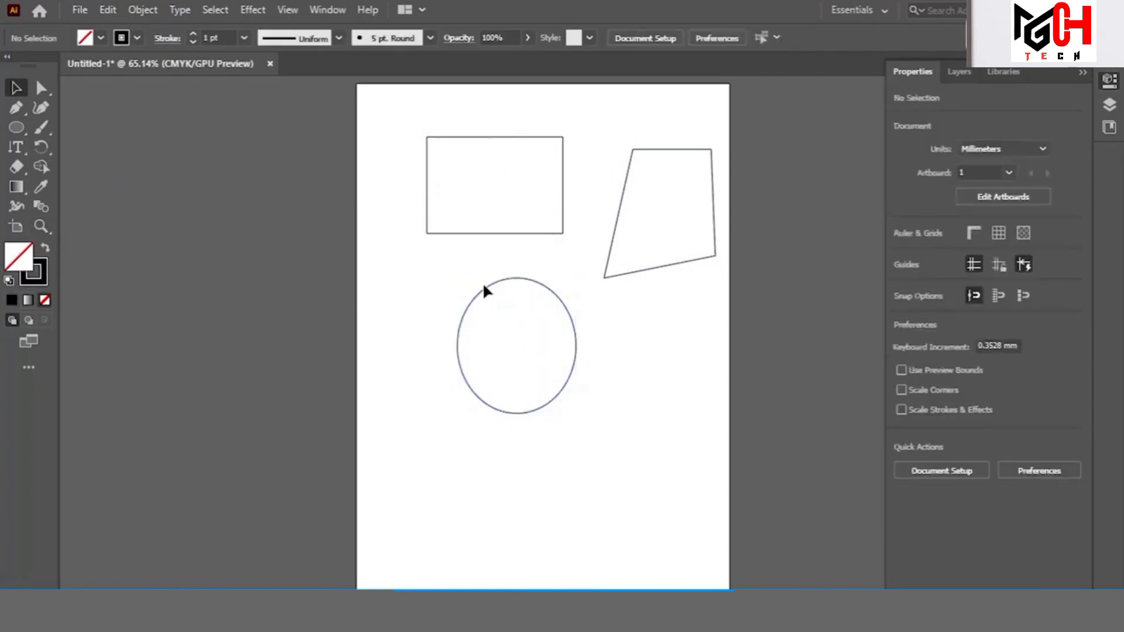
click(474, 293)
drag(472, 292, 426, 305)
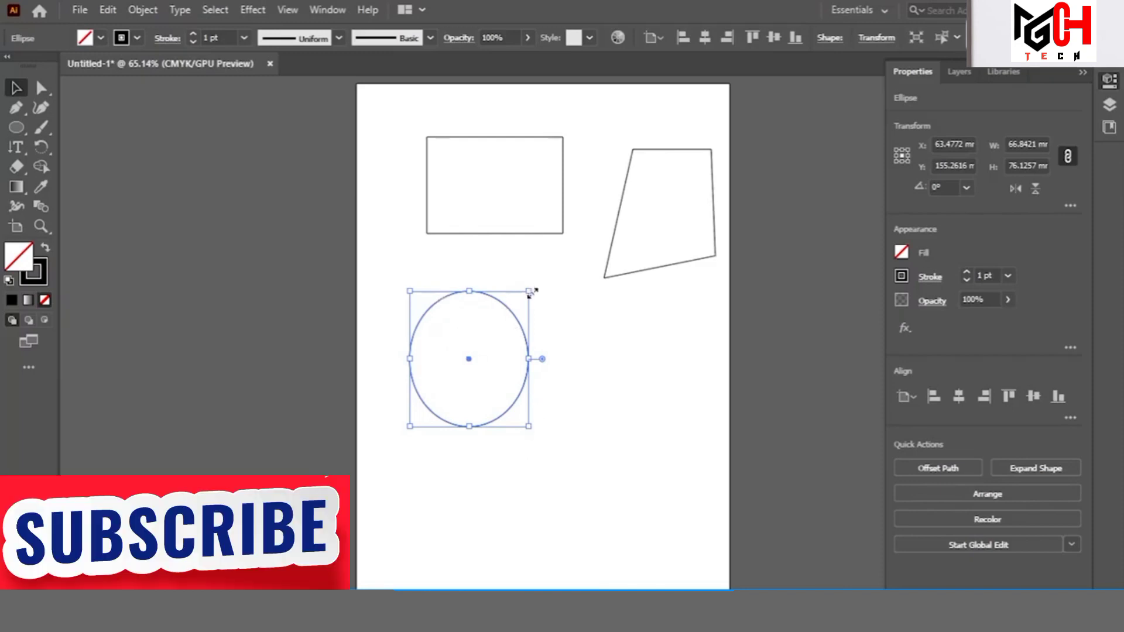
Resize the ellipse freely by its bounding box to about 134 mm wide and 139 mm high
drag(529, 291, 632, 288)
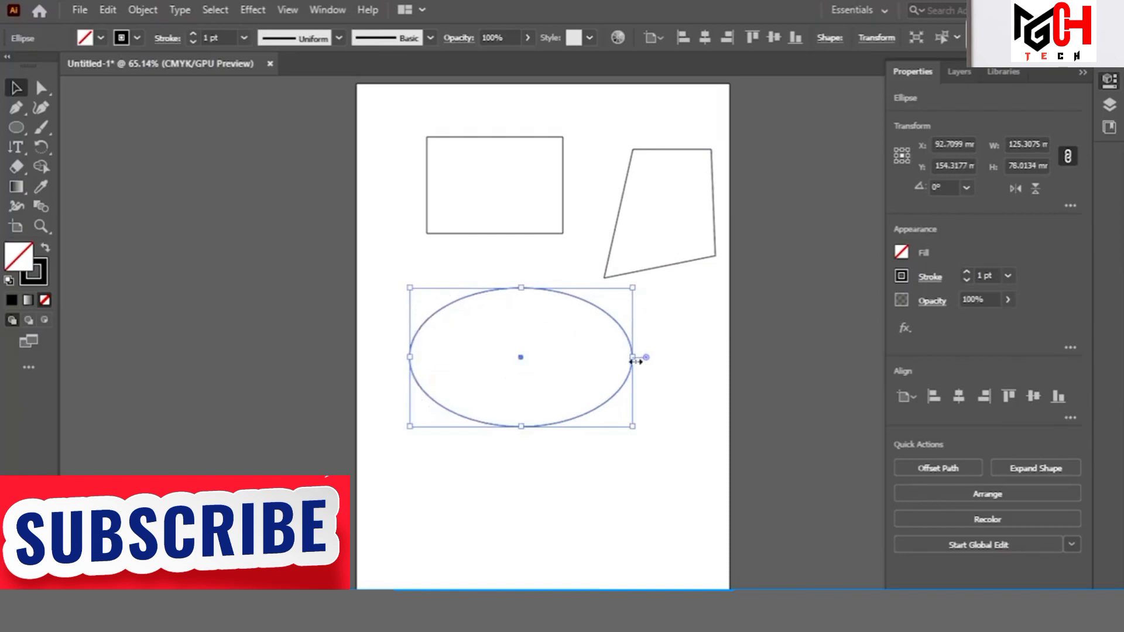
drag(632, 357, 499, 357)
drag(499, 426, 648, 534)
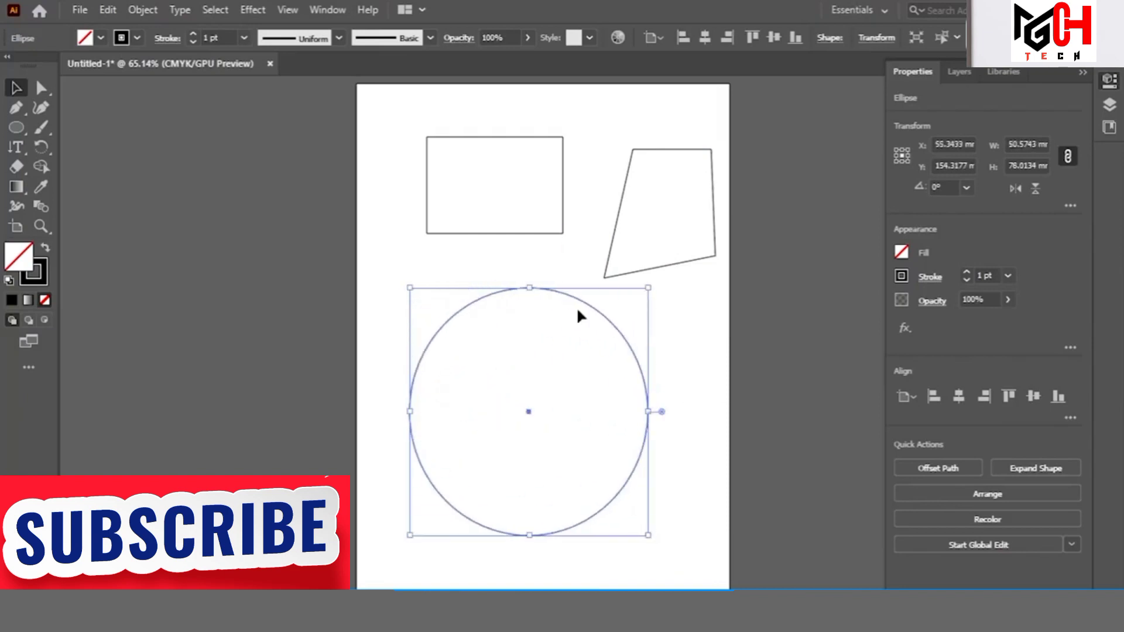
Resize the rectangle to about 92 by 70 mm and move it toward the page's upper-left corner
click(535, 225)
click(548, 234)
drag(564, 235, 590, 221)
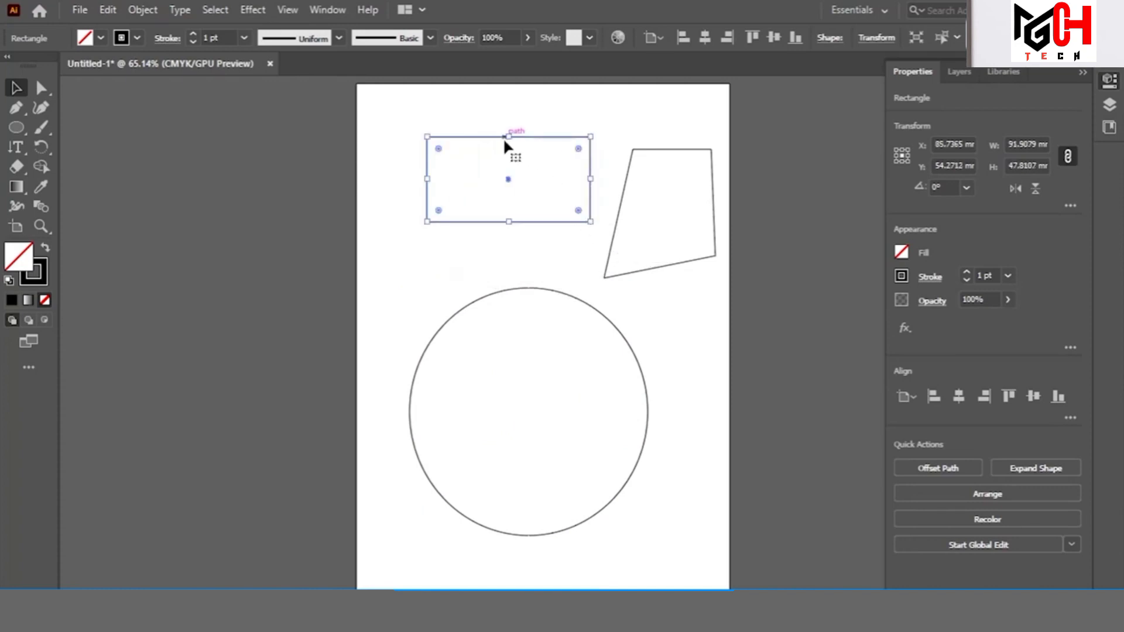
drag(509, 137, 509, 97)
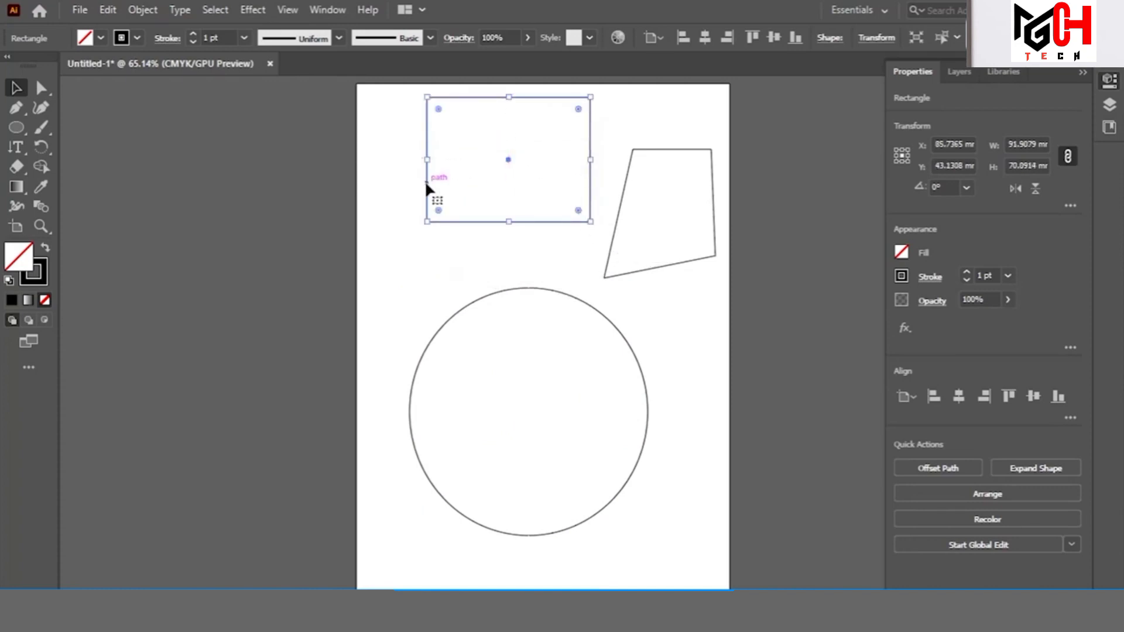
drag(427, 187, 388, 201)
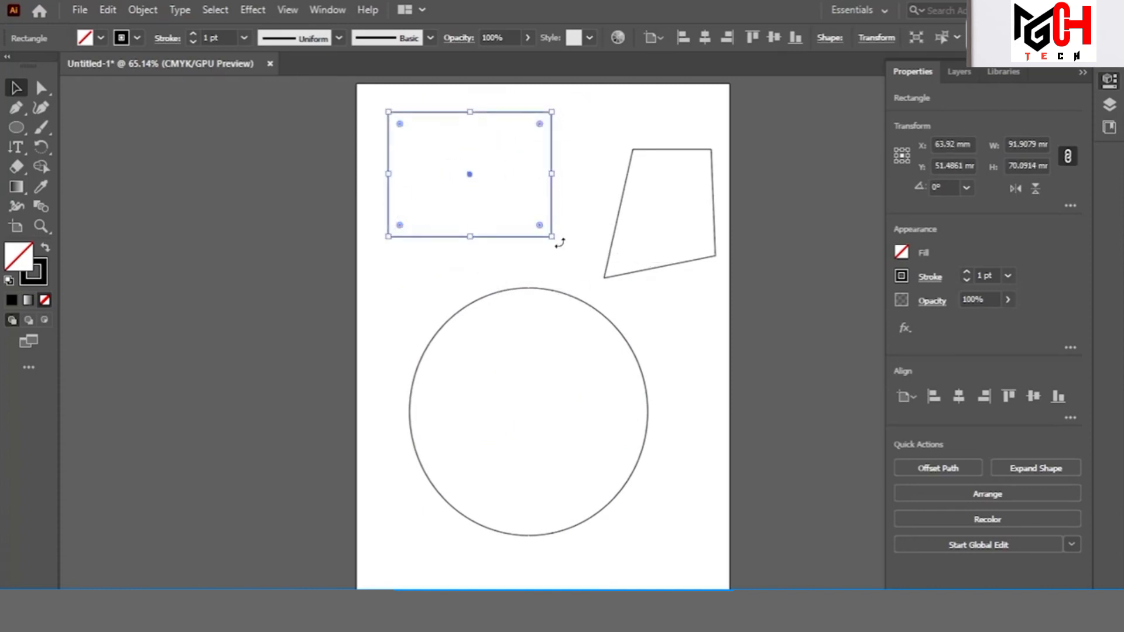
Rotate the rectangle back and forth about its centre by its bounding-box corners, finishing at about 185°
drag(560, 243, 468, 285)
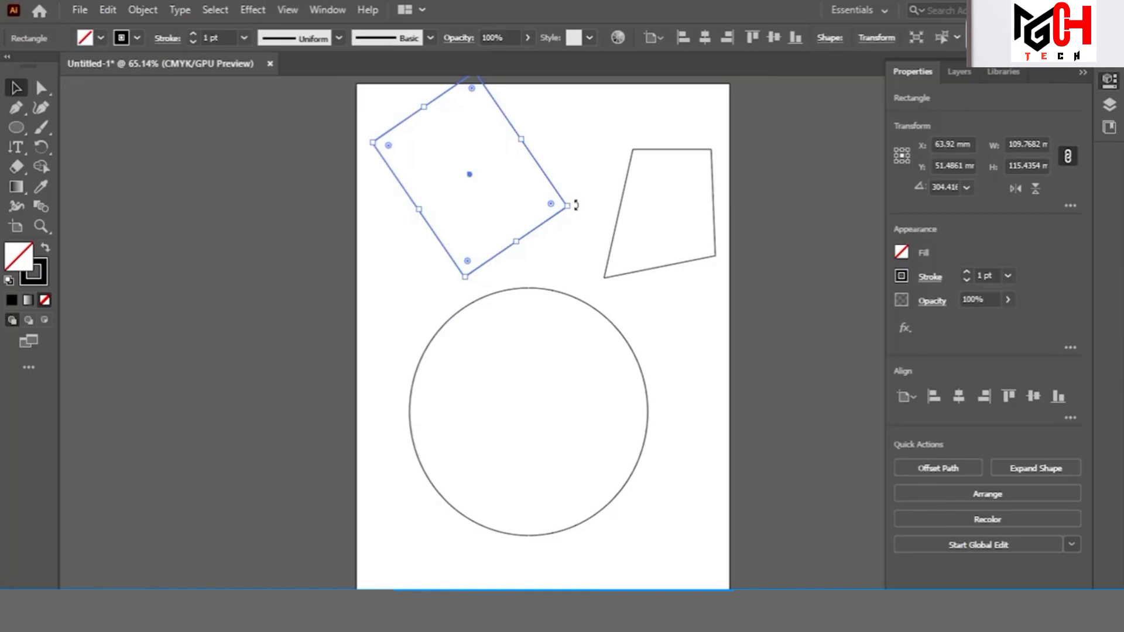
drag(576, 206, 439, 265)
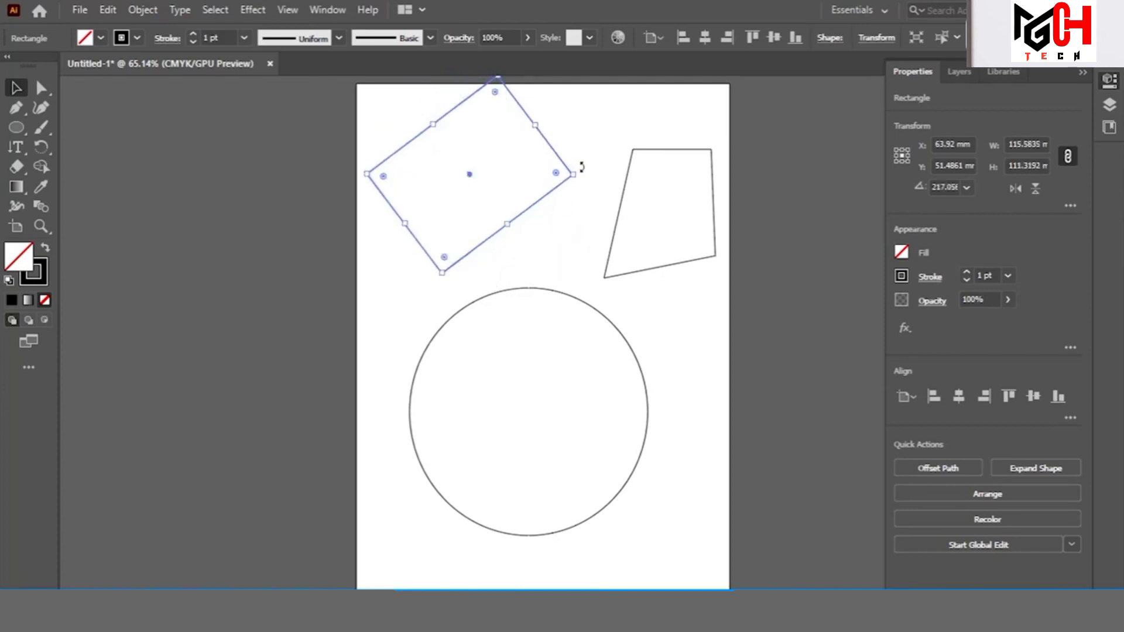
click(581, 216)
click(571, 174)
click(583, 180)
click(582, 176)
drag(578, 176, 563, 238)
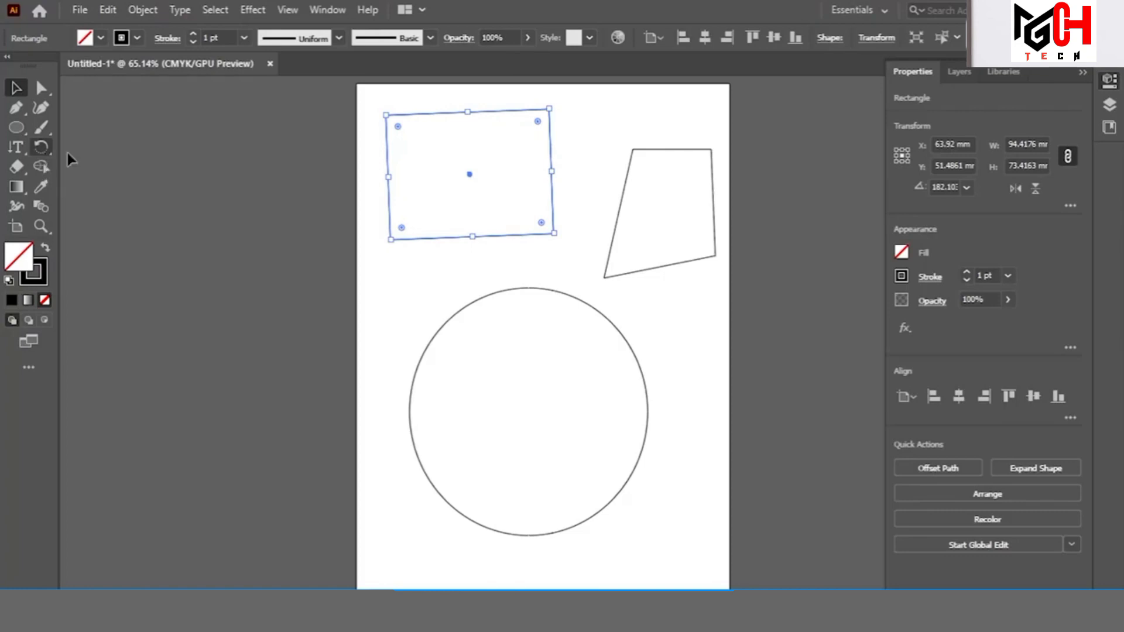
drag(558, 237, 515, 283)
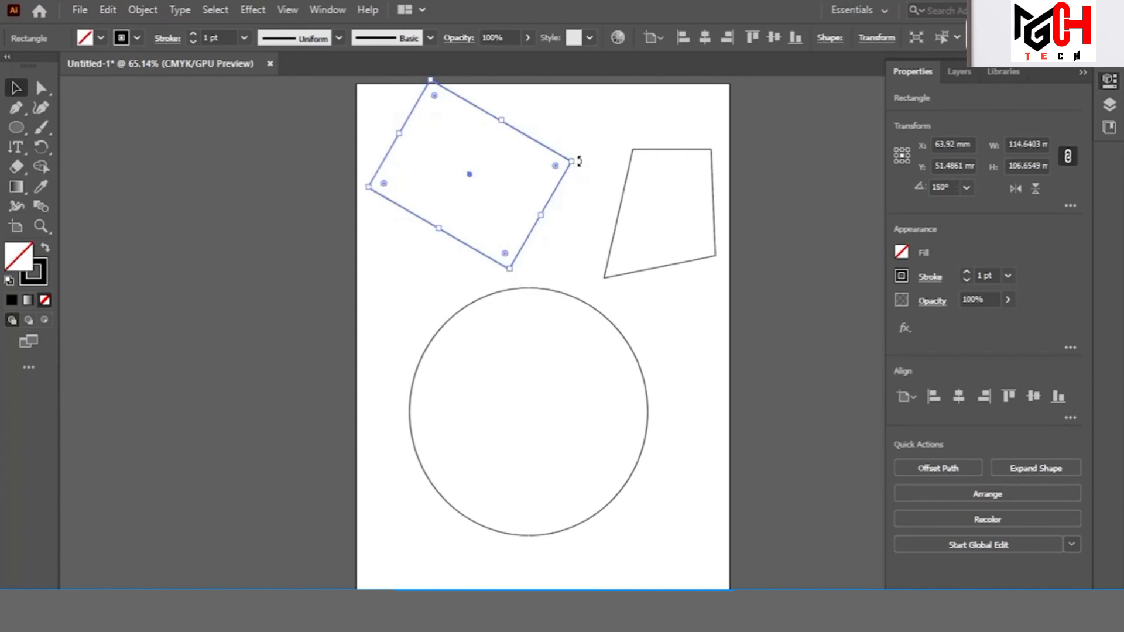
drag(579, 161, 519, 86)
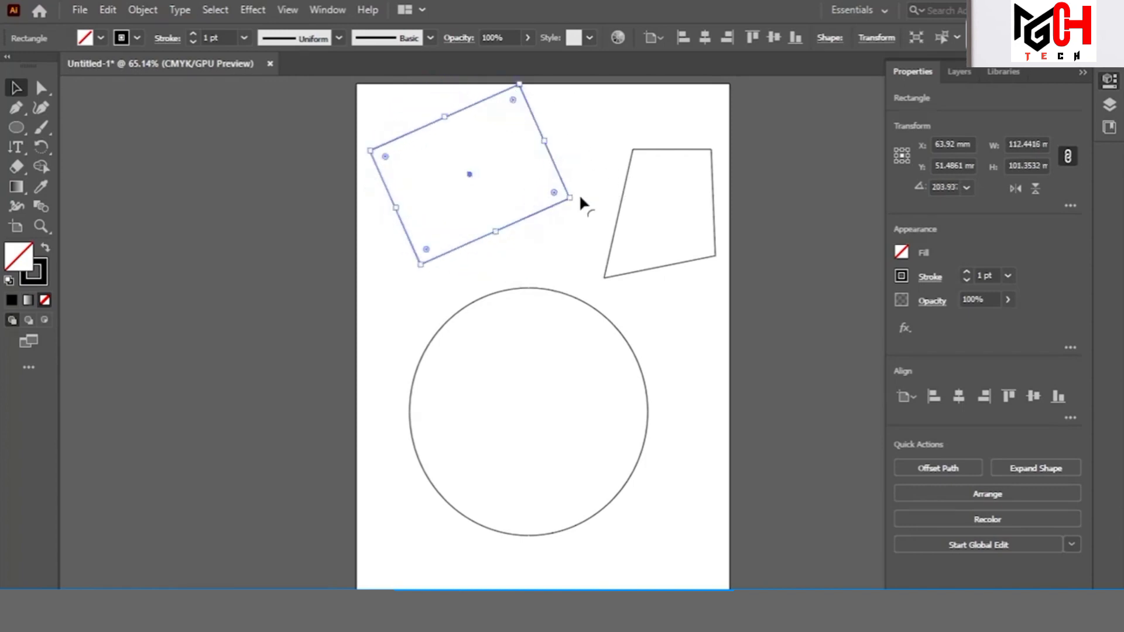
drag(579, 202, 582, 249)
Rotate the large ellipse slightly, and rotate the four-sided path by its bounding box to about 288°
click(587, 308)
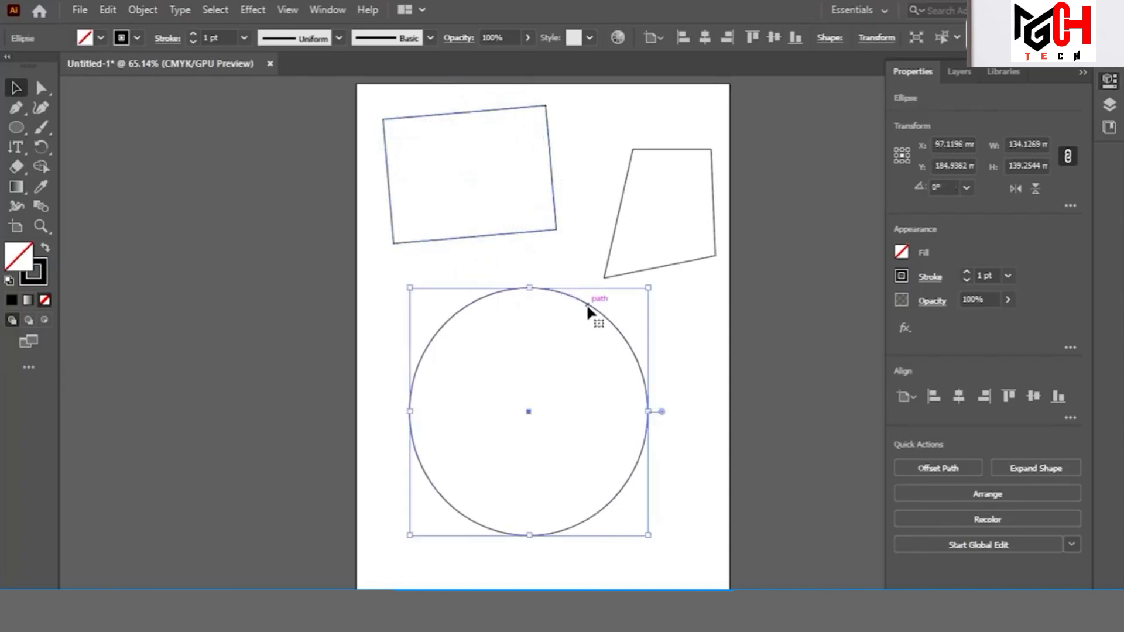
drag(654, 282, 725, 407)
click(692, 255)
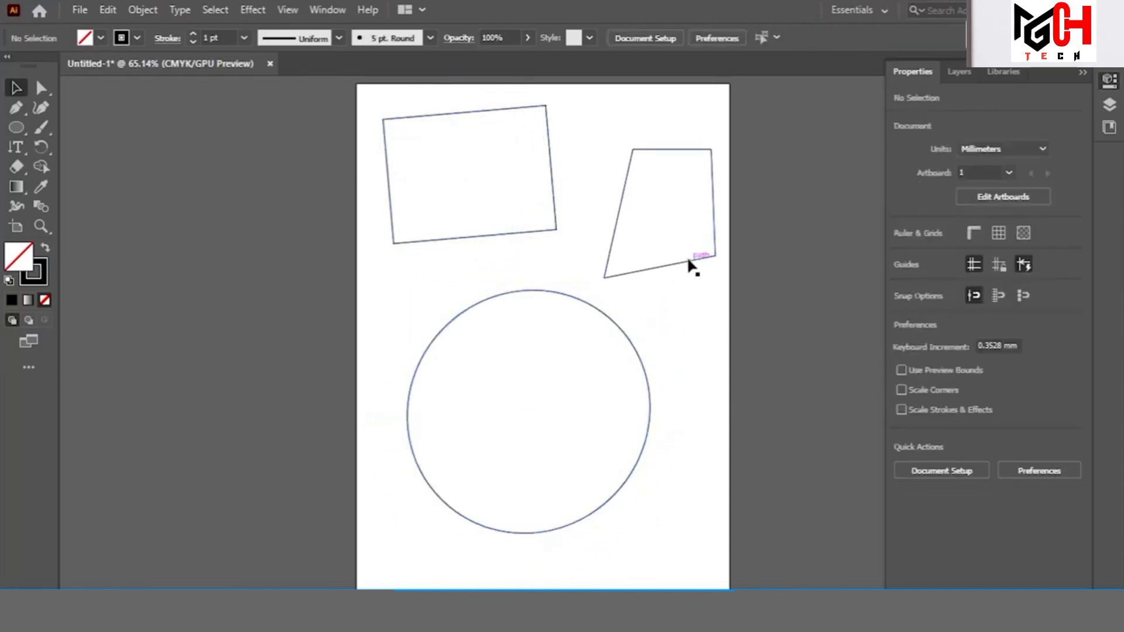
click(692, 264)
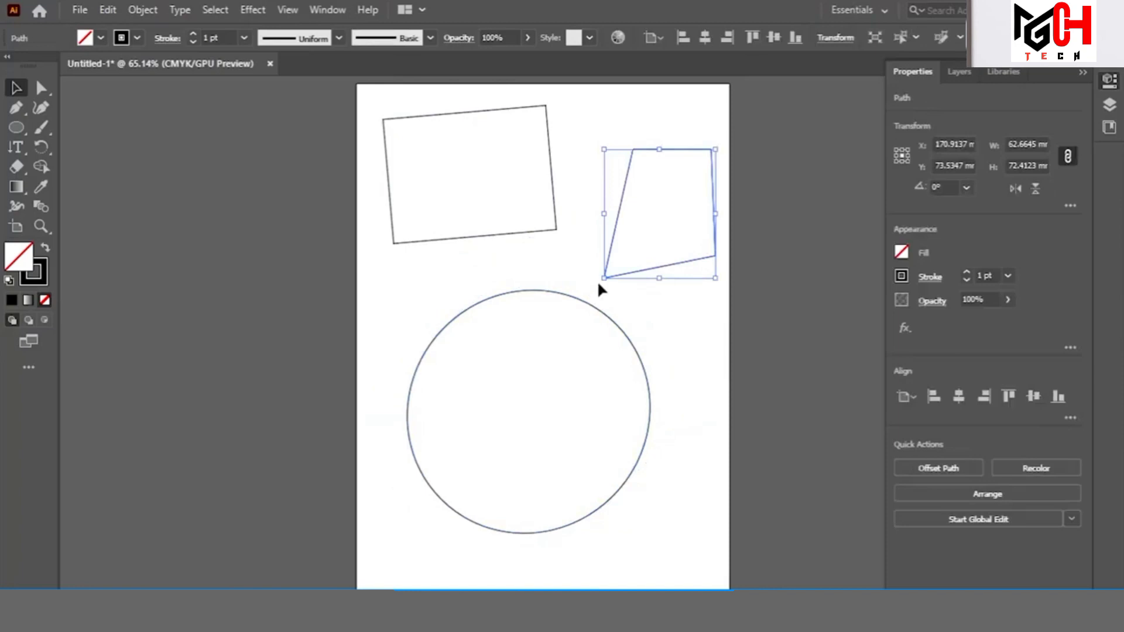
drag(599, 285, 542, 179)
click(452, 225)
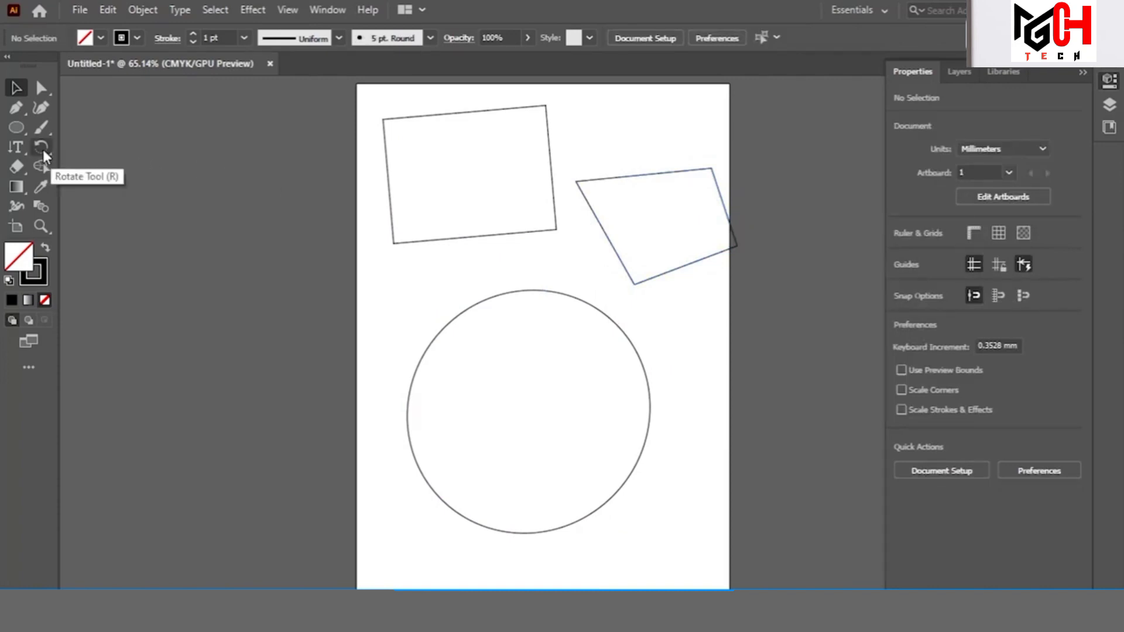
Swing the rectangle around a pivot near its lower-left corner with the Rotate tool, finishing at about 165°
drag(43, 150, 89, 149)
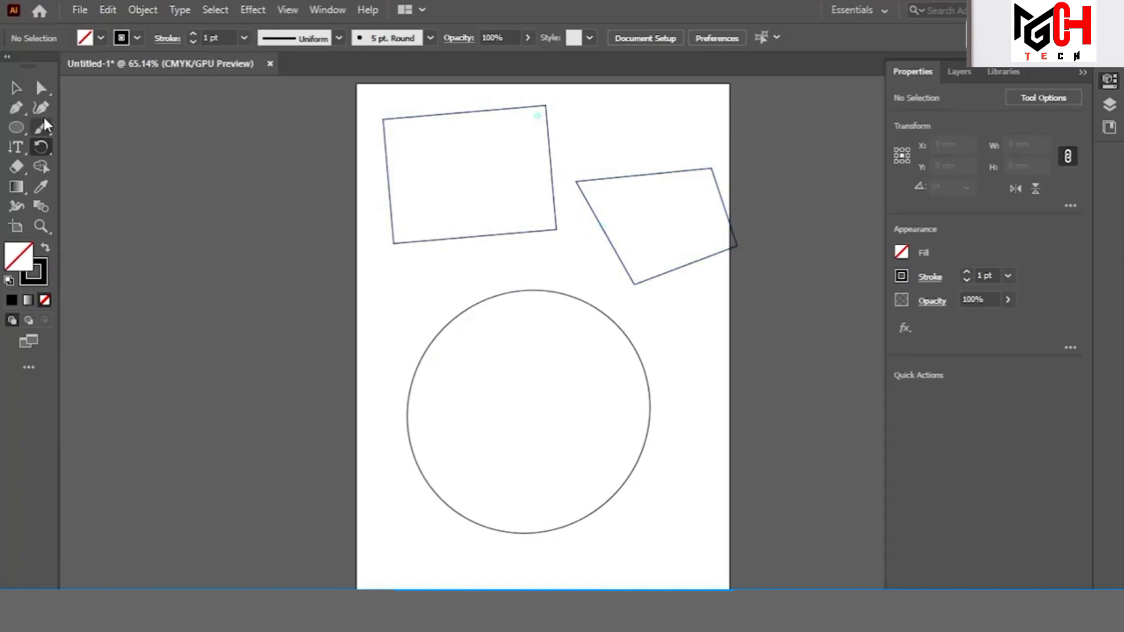
click(17, 88)
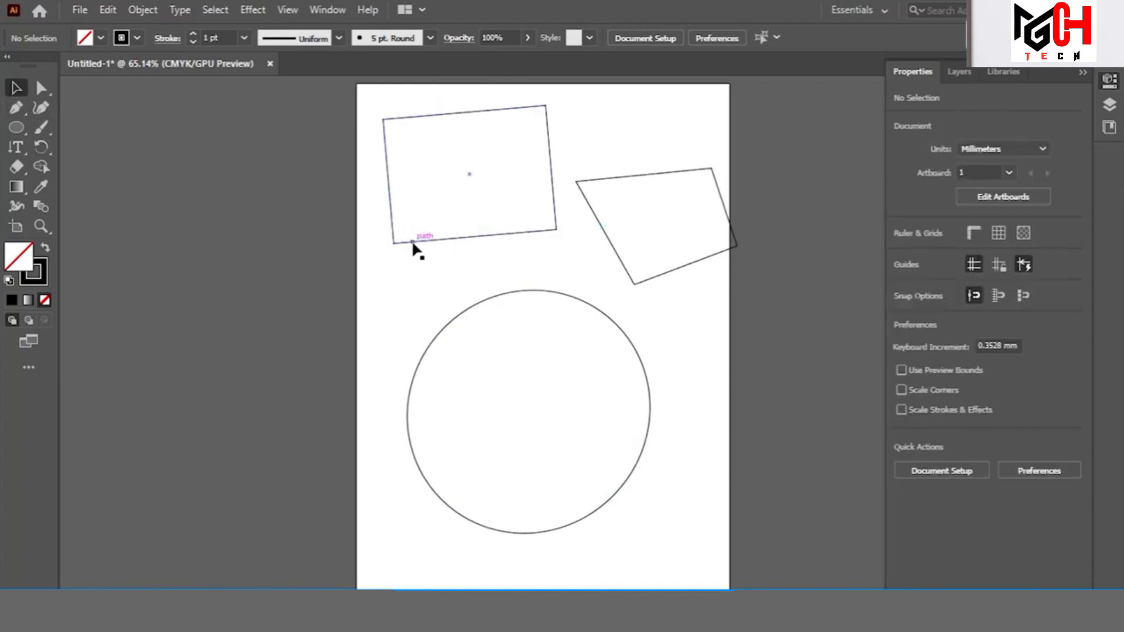
click(419, 241)
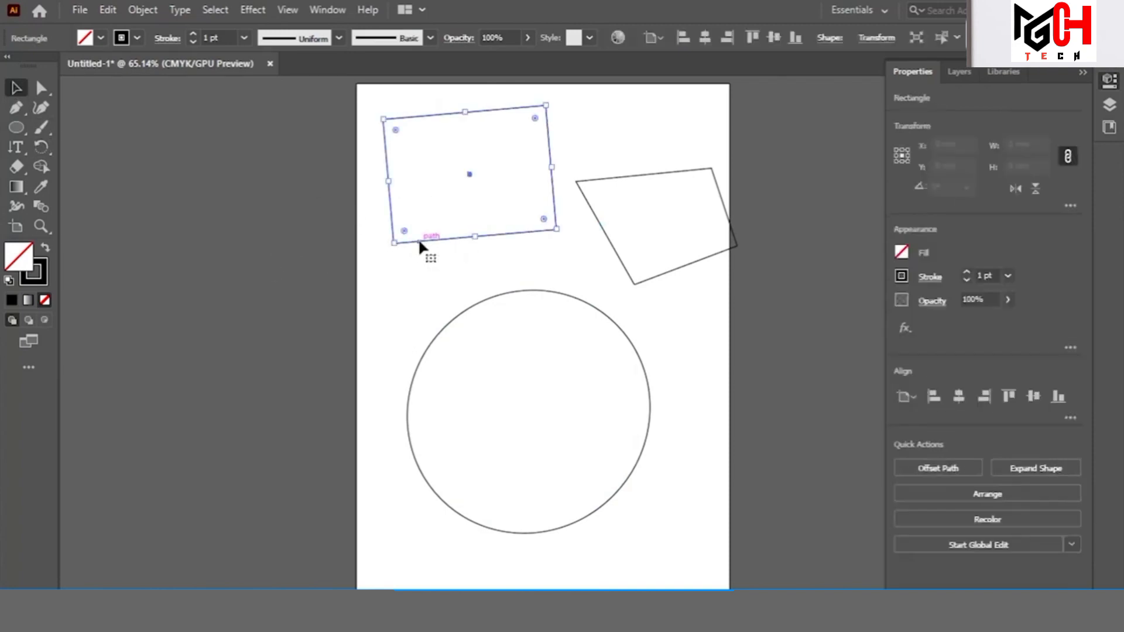
click(42, 145)
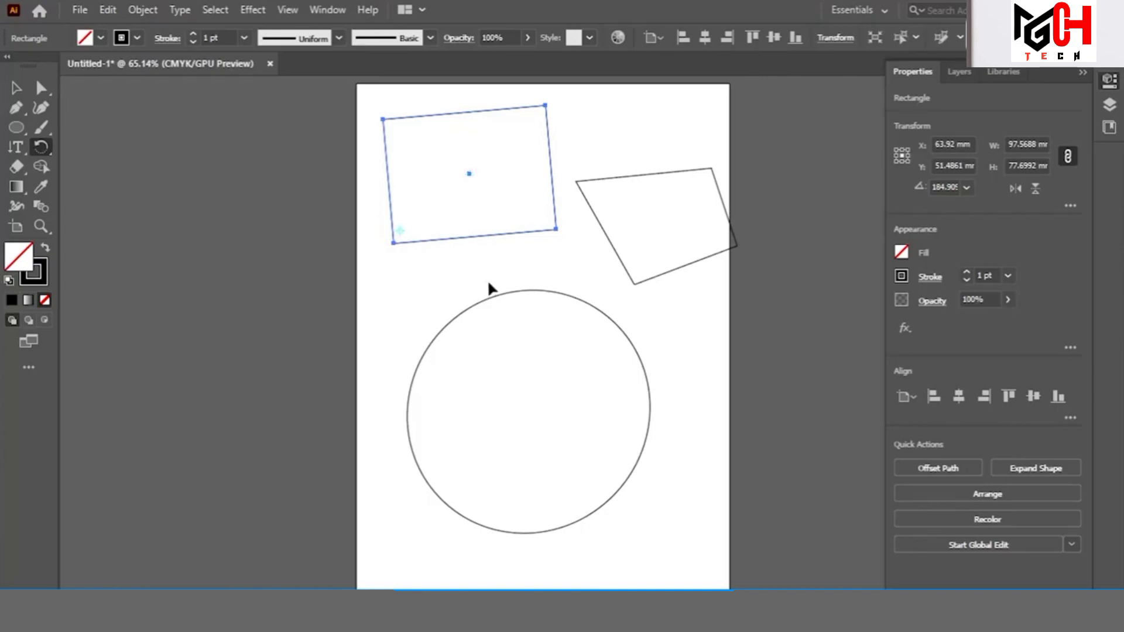
drag(545, 109, 553, 397)
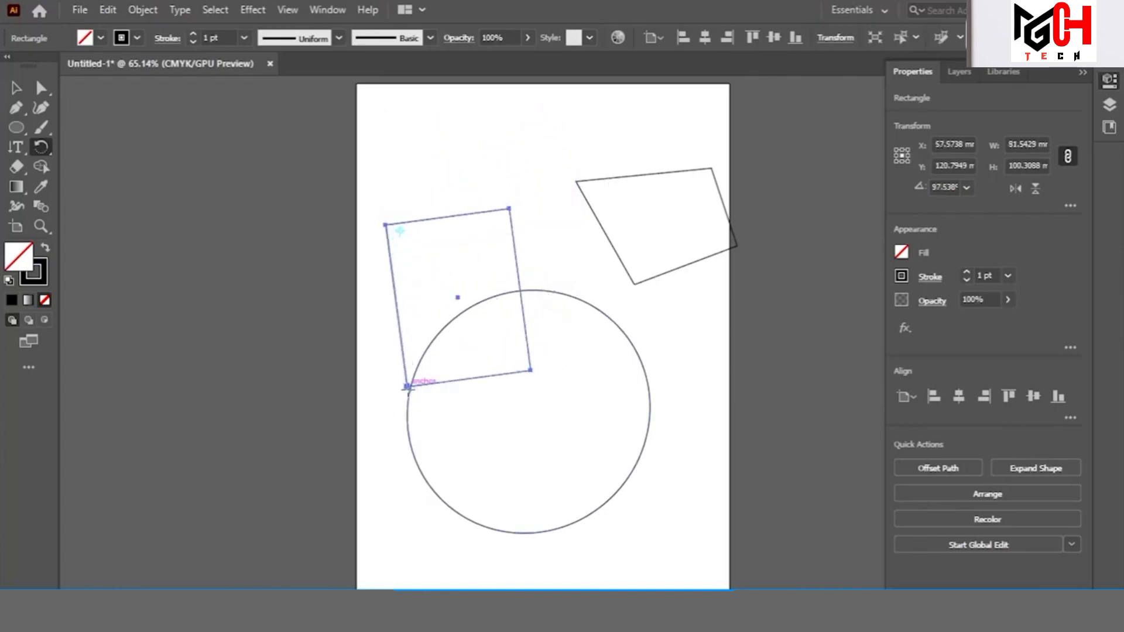
drag(407, 386, 137, 213)
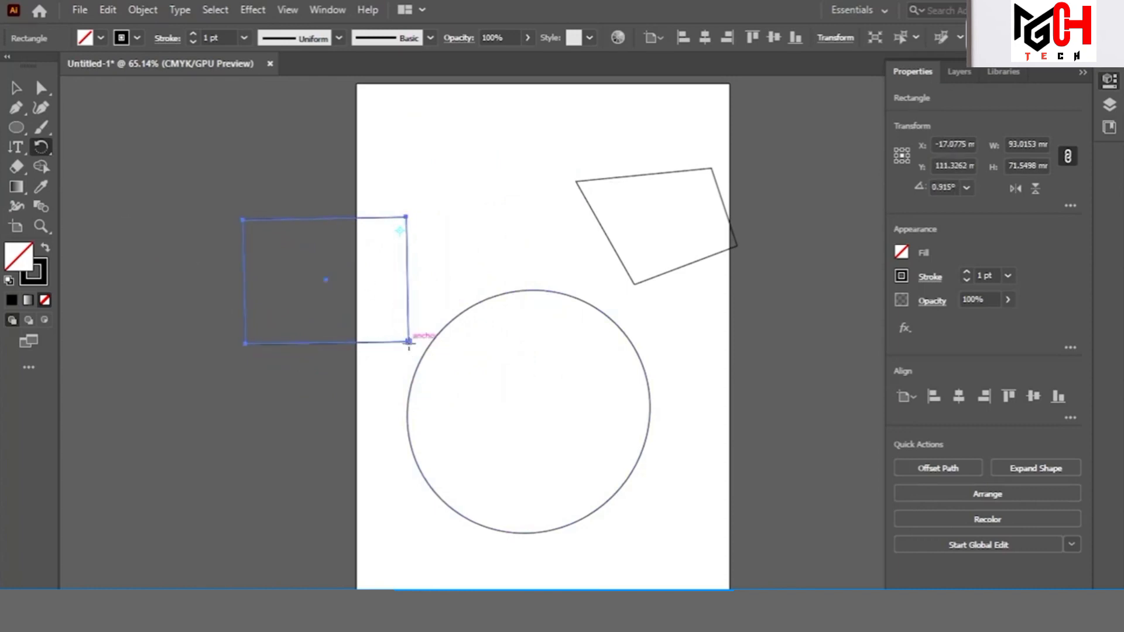
drag(409, 342, 419, 160)
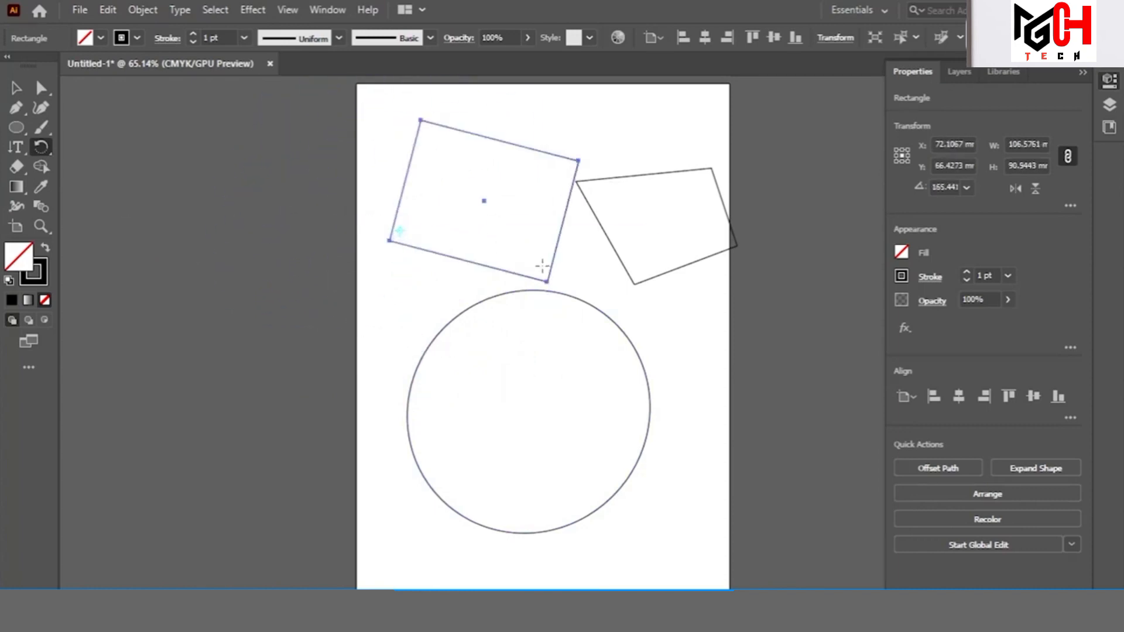
Set the rotation pivot on the rectangle's lowest corner and rotate the rectangle around it to about 7°
drag(550, 282, 391, 295)
drag(539, 221, 439, 301)
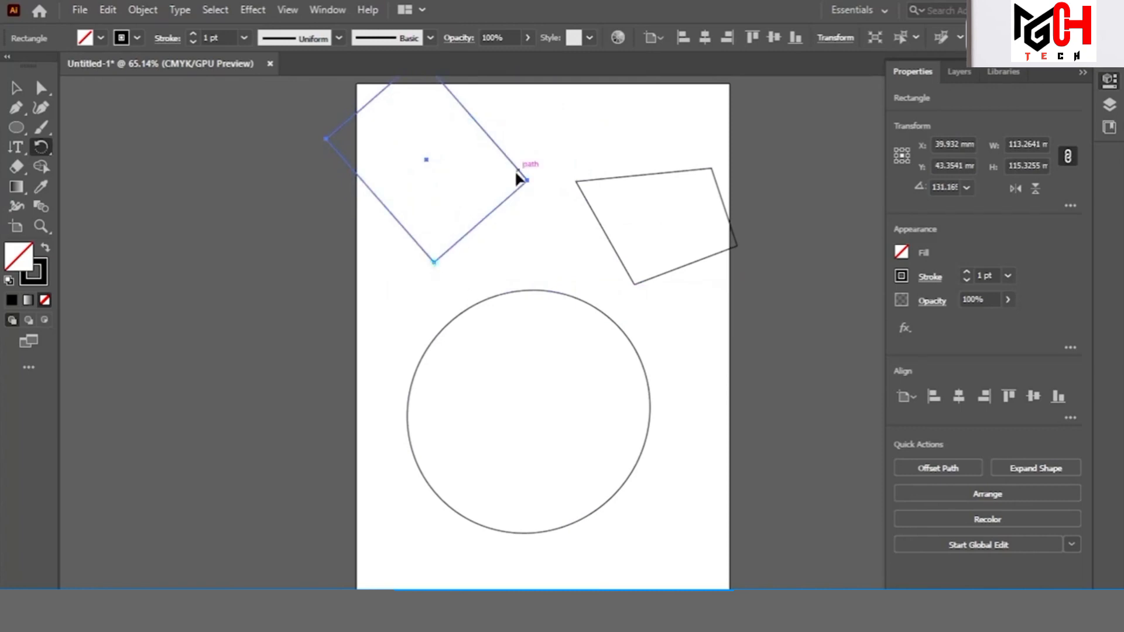
drag(517, 176, 614, 486)
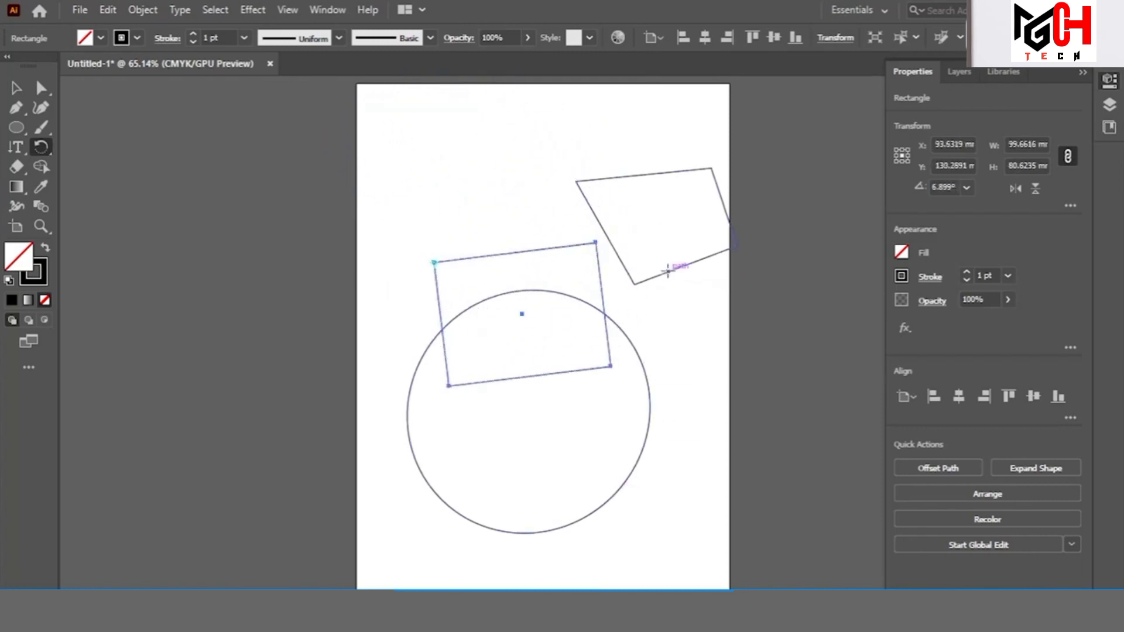
Move the four-sided path to the top middle of the page and the rectangle over the ellipse's lower-left part
click(16, 88)
drag(635, 177, 627, 176)
drag(563, 172, 451, 122)
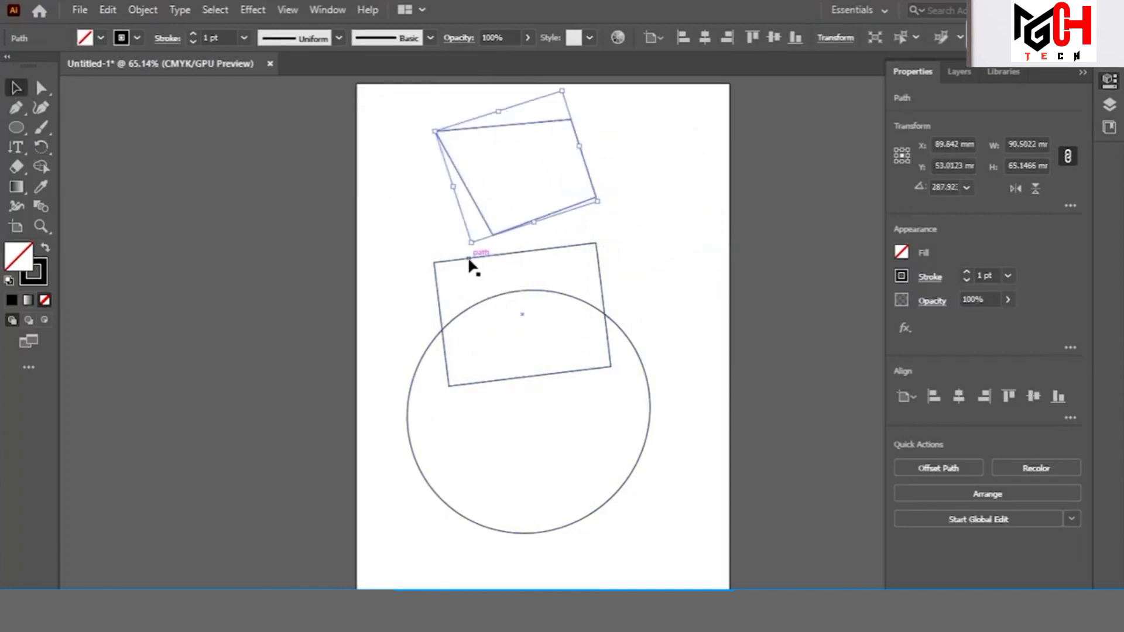
drag(470, 265, 393, 400)
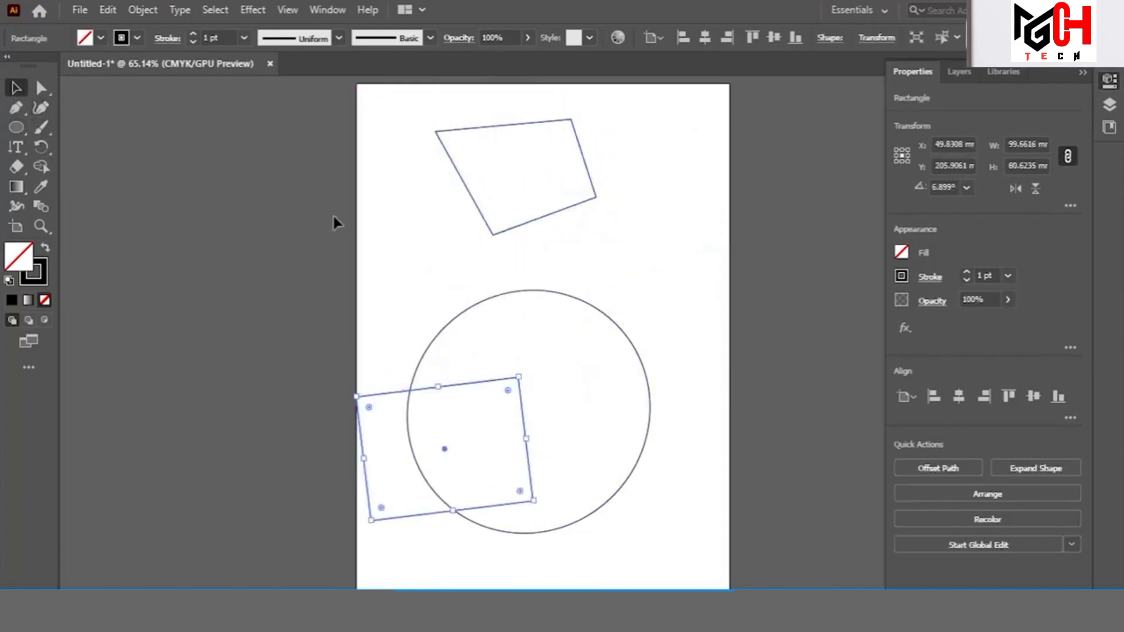
Rotate the four-sided path around several different pivot points with the Rotate tool, finishing at about 205°
click(41, 146)
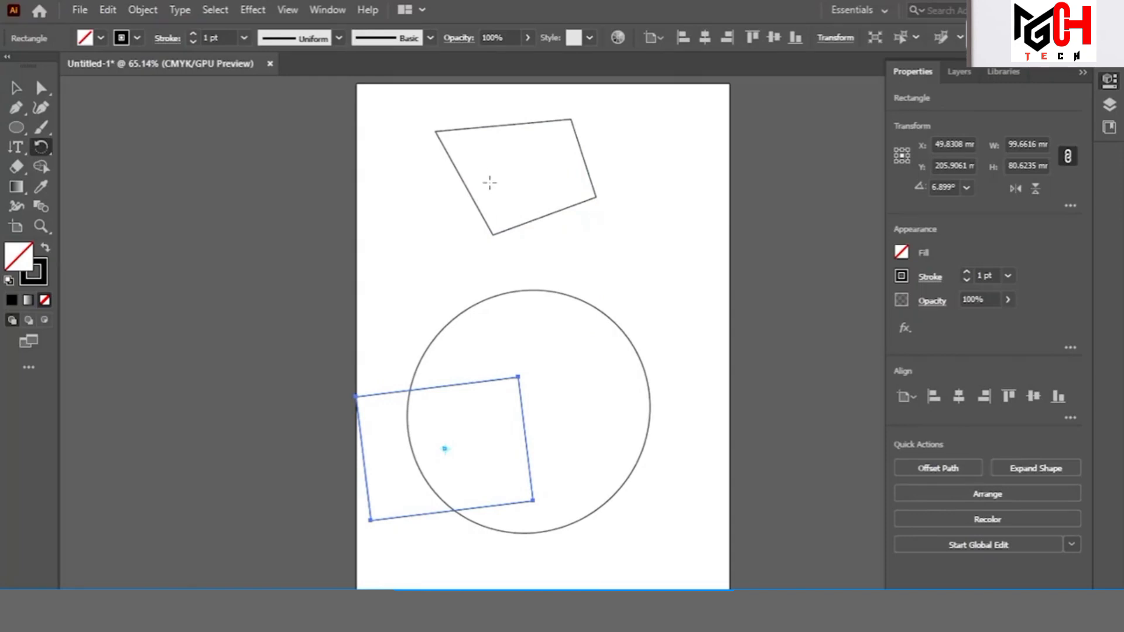
click(15, 88)
click(502, 233)
key(r)
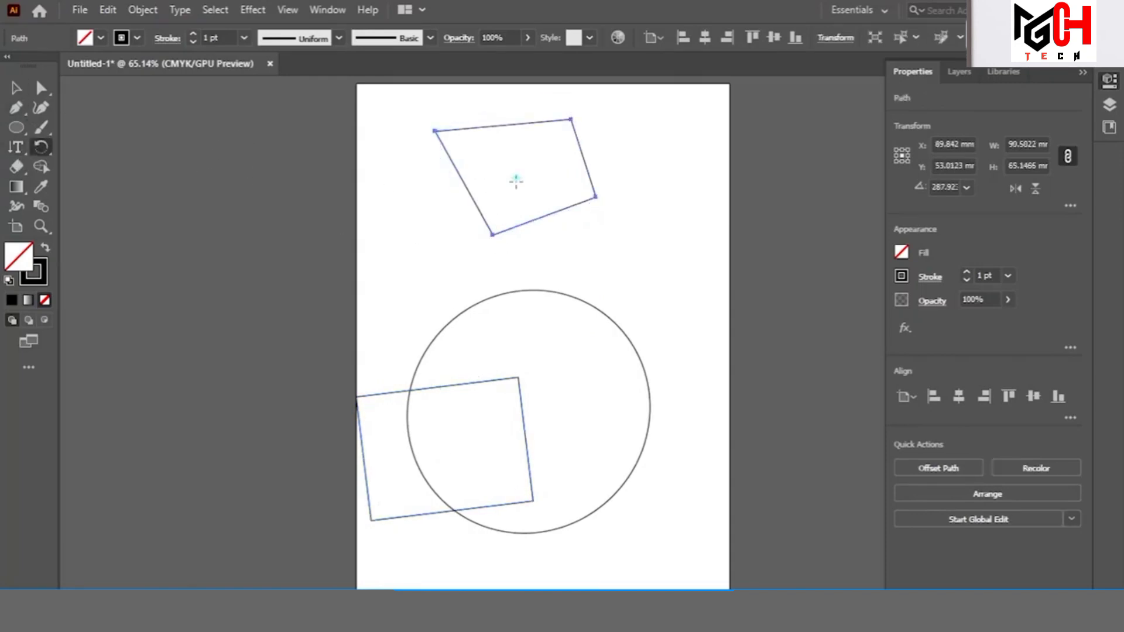
drag(465, 284, 616, 295)
drag(482, 260, 559, 325)
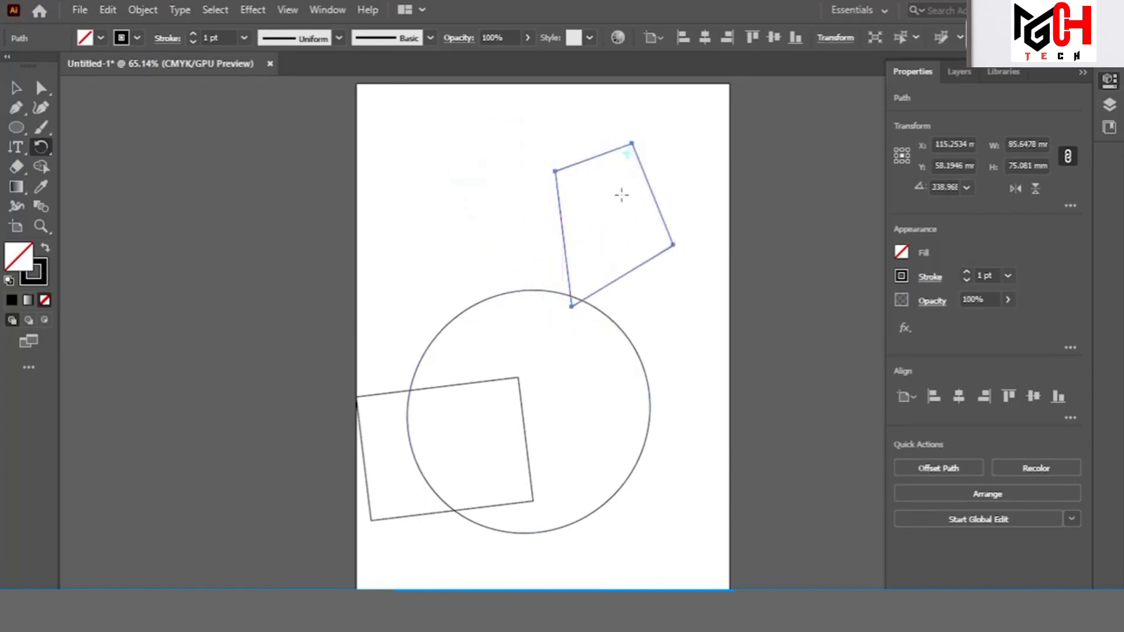
drag(660, 223, 702, 144)
click(621, 236)
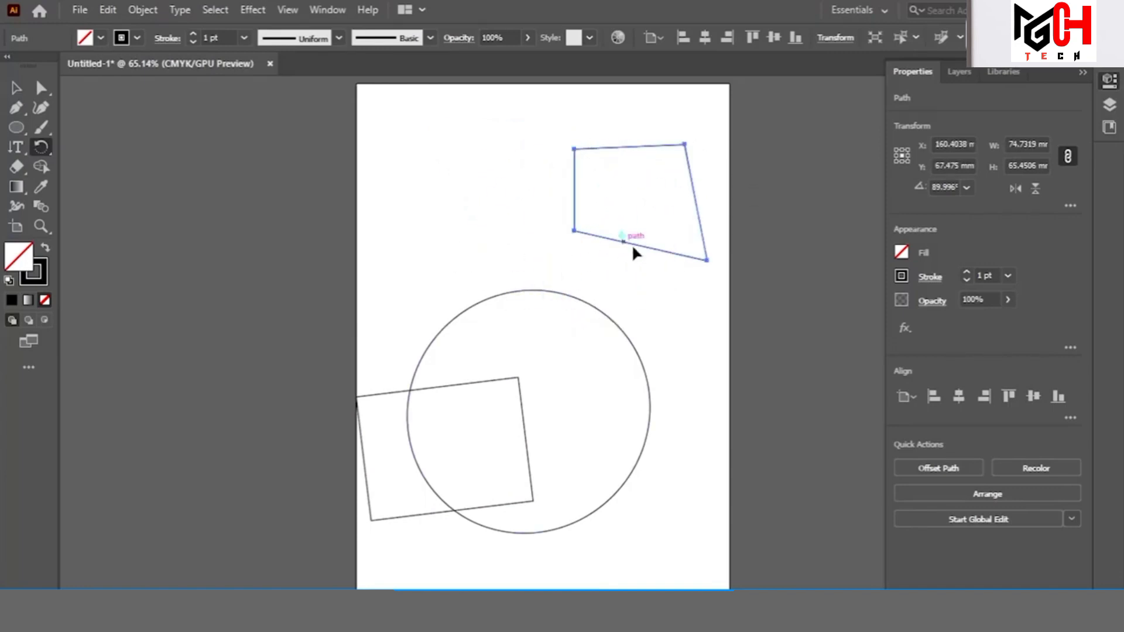
drag(661, 244, 568, 83)
Rotate the four-sided path with the Rotate tool around a pivot inside it and another near its right corner
click(33, 145)
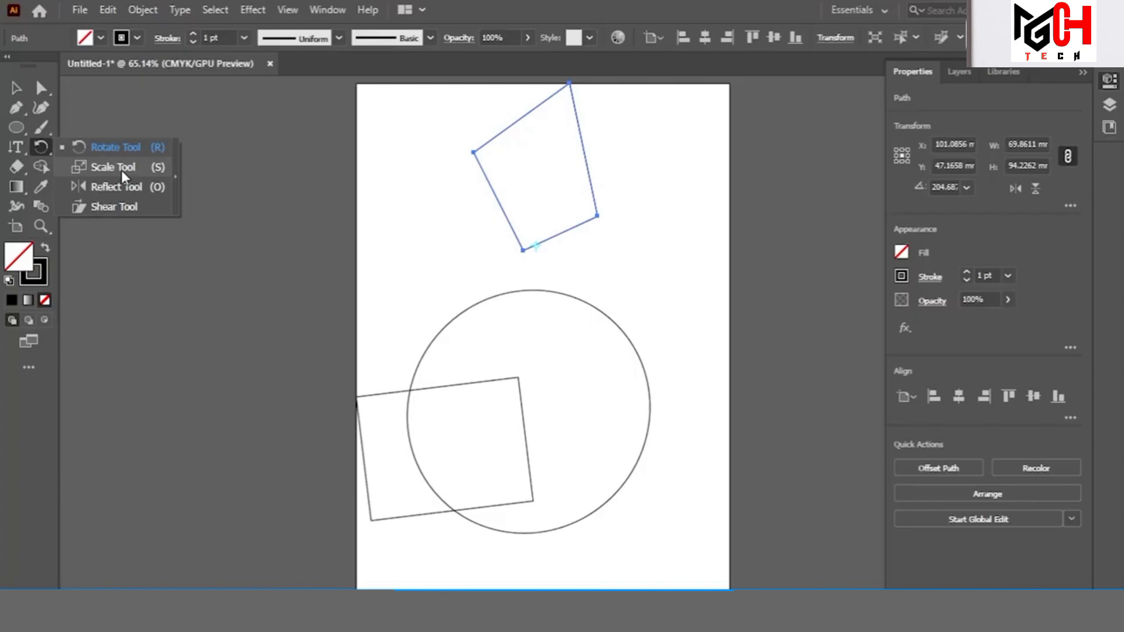
click(90, 150)
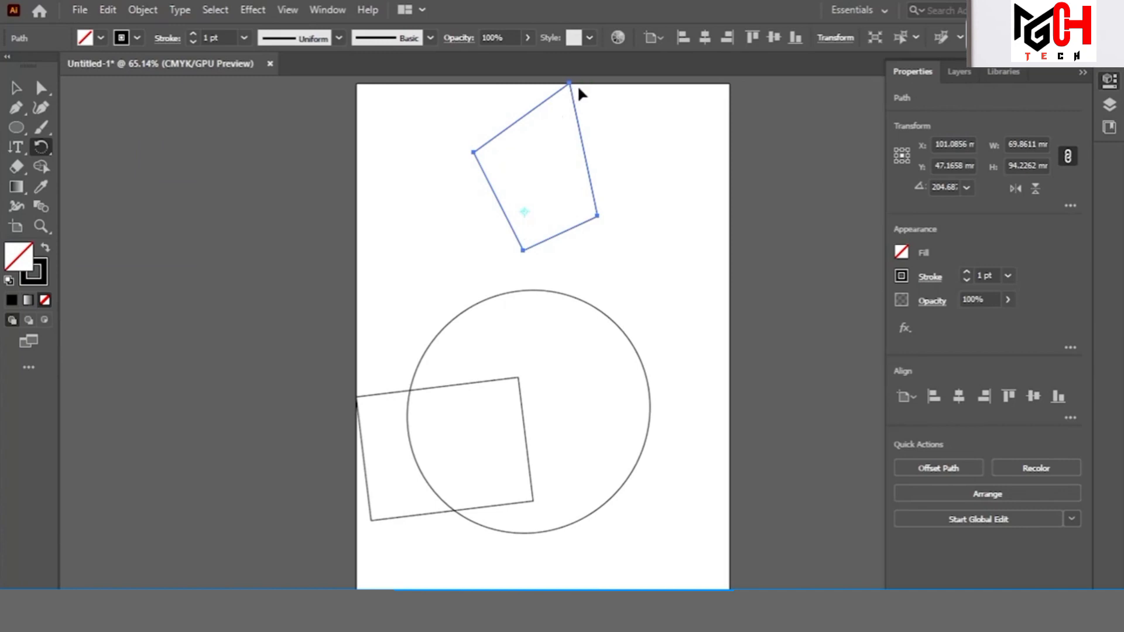
drag(571, 91, 622, 239)
click(621, 238)
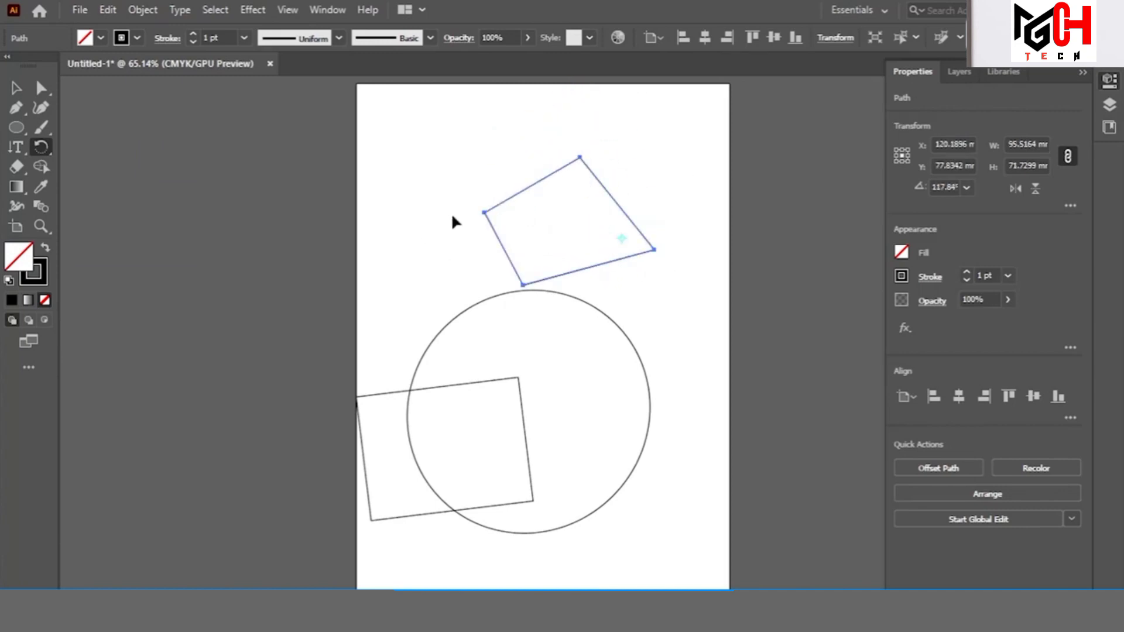
drag(453, 222, 600, 231)
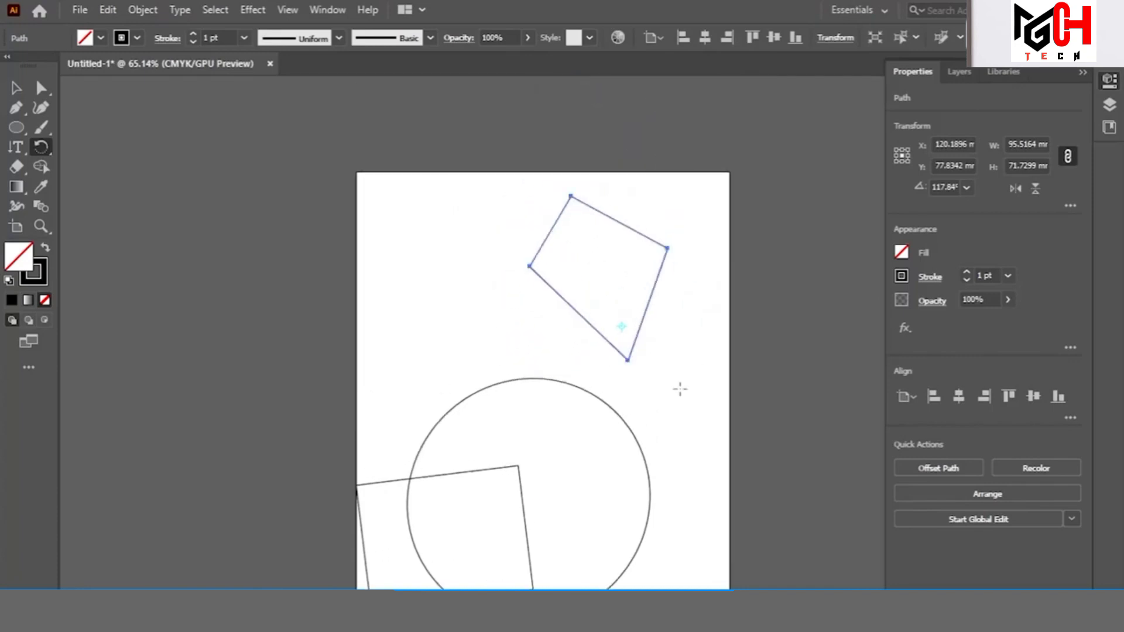
Delete the rectangle and the circle, then move the four-sided path to the middle of the page's upper half
click(16, 88)
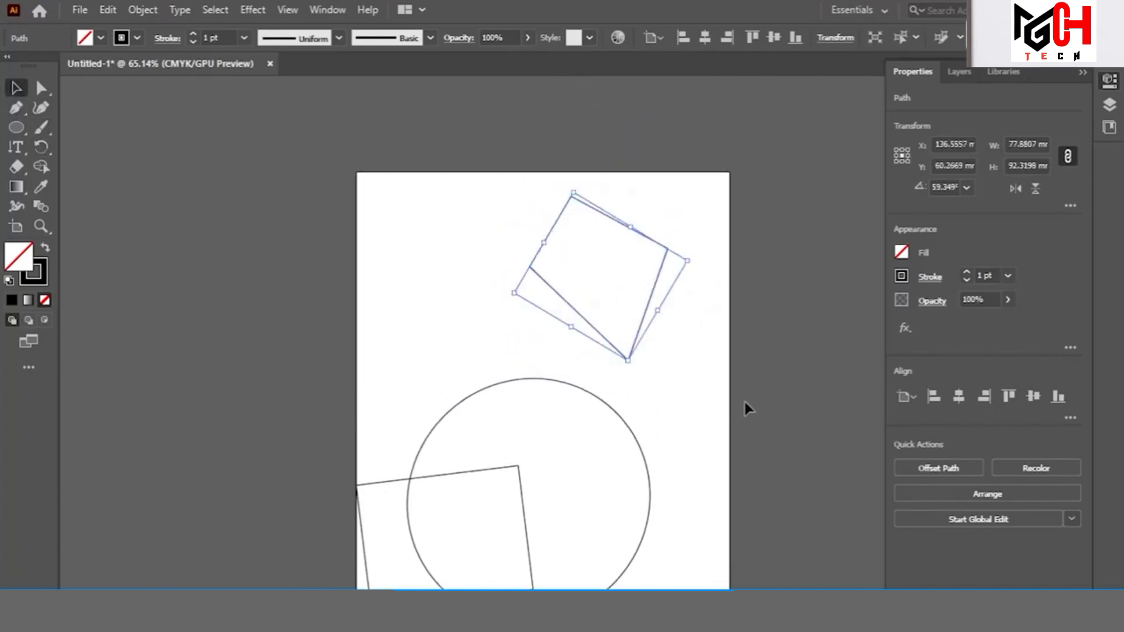
click(712, 341)
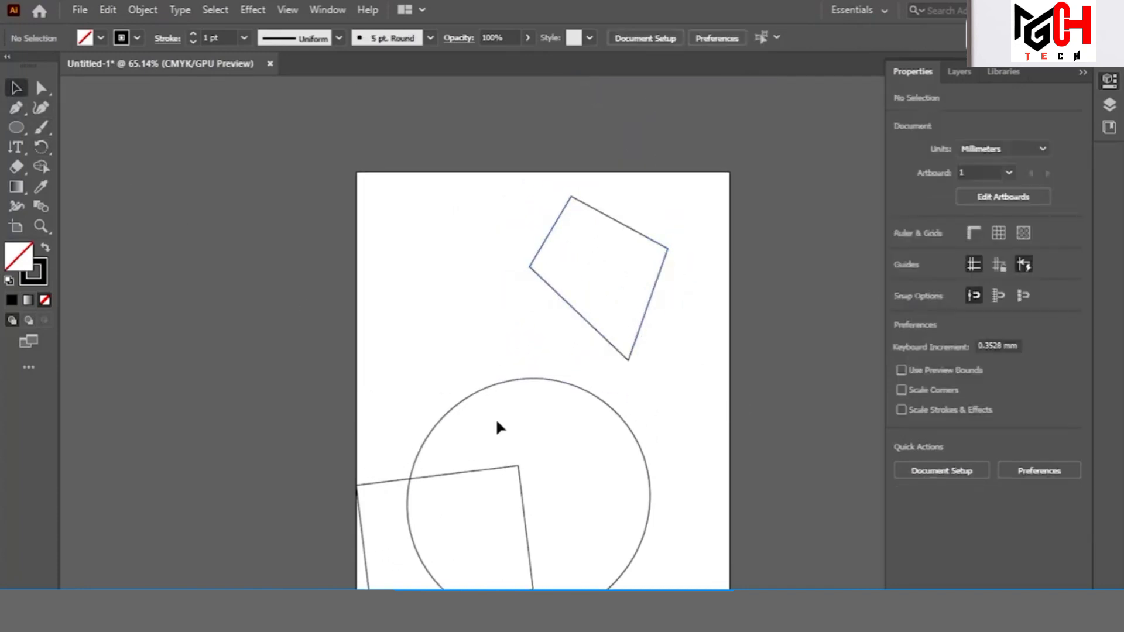
click(495, 467)
key(Delete)
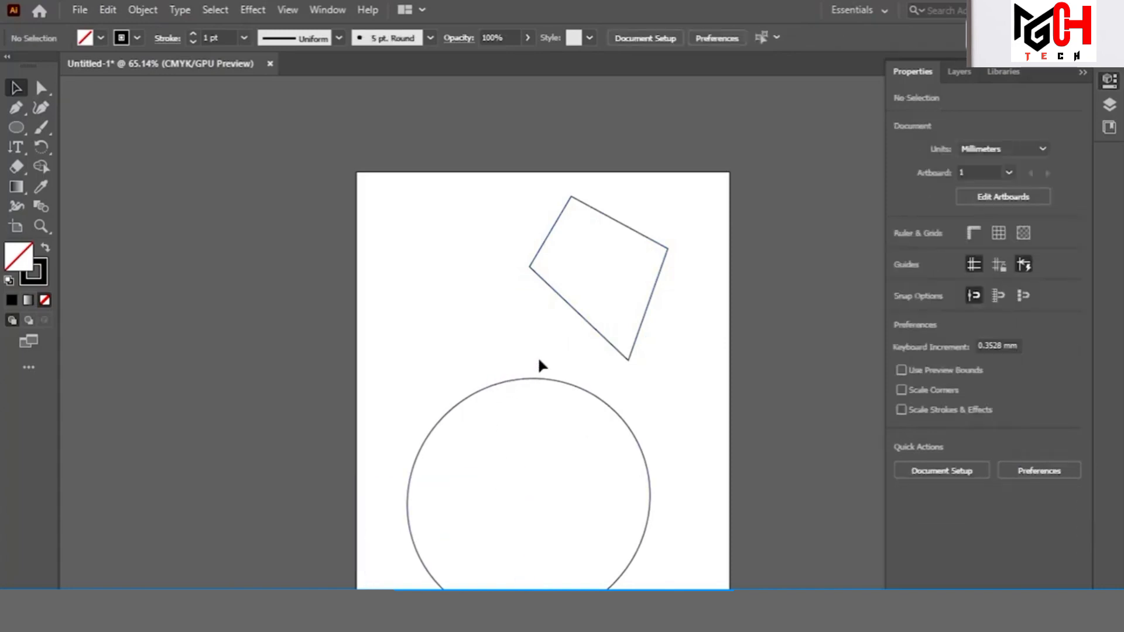
click(526, 380)
key(Delete)
drag(595, 328, 549, 392)
Reshape the four-sided path into a narrow upright kite by moving its upper and left anchor points with the Direct Selection tool
click(41, 88)
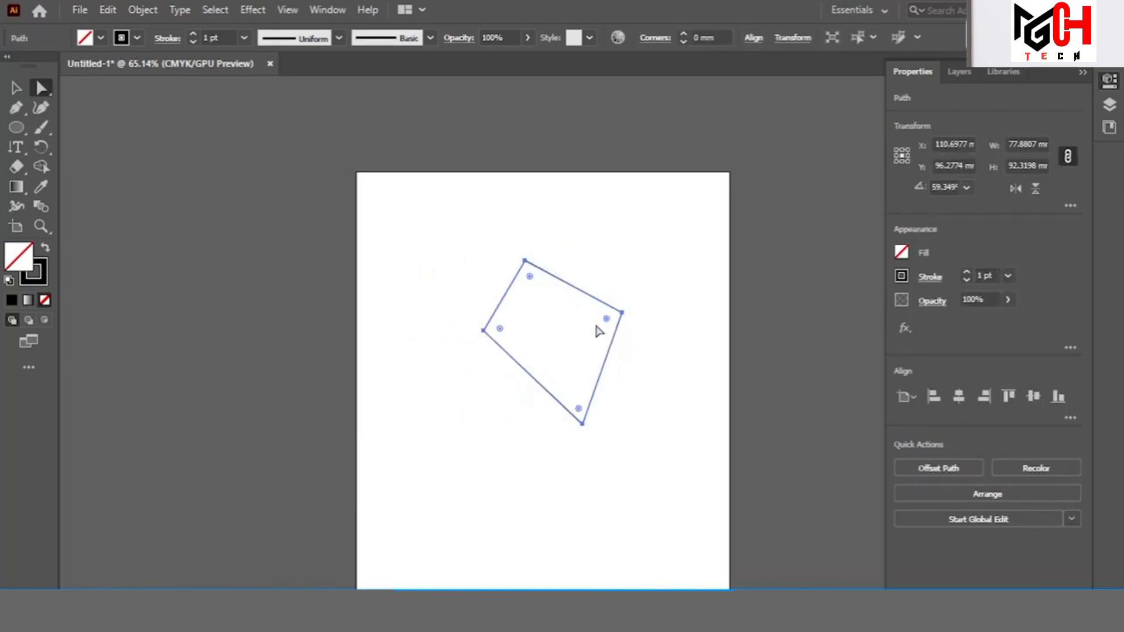
click(530, 274)
click(524, 260)
drag(525, 260, 577, 256)
click(547, 326)
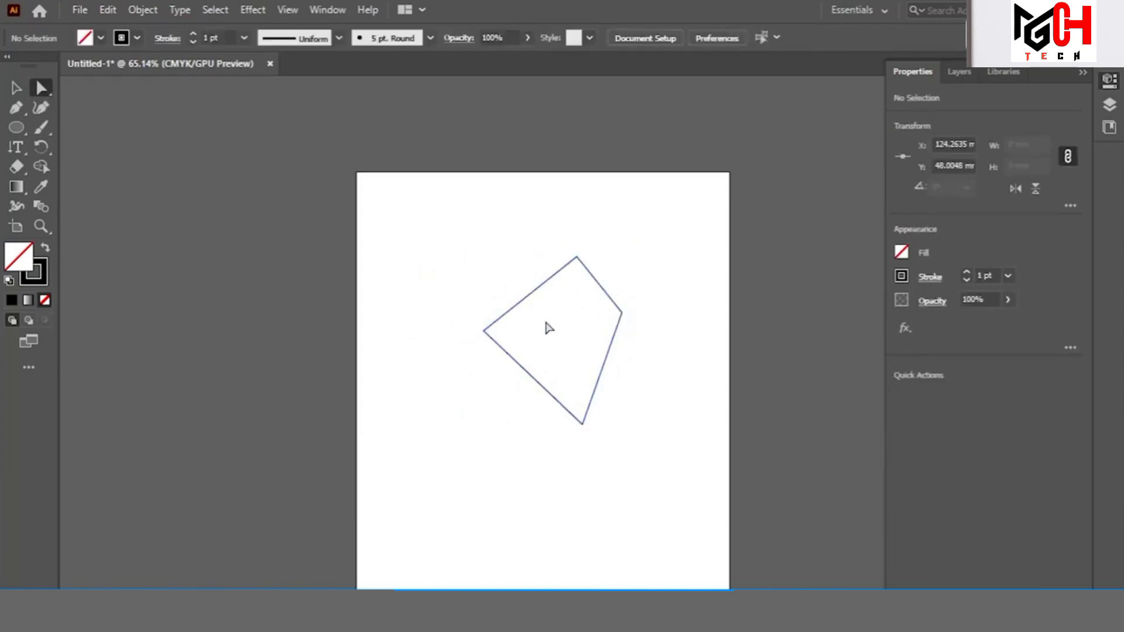
click(485, 332)
drag(486, 333, 539, 315)
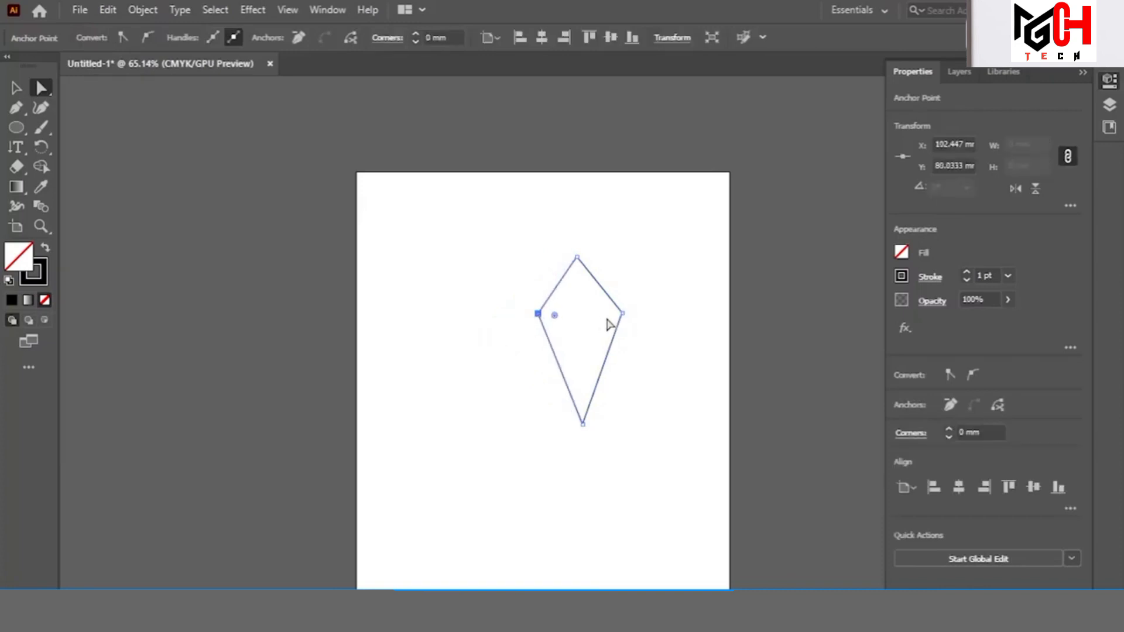
click(578, 257)
drag(578, 258, 583, 259)
click(583, 423)
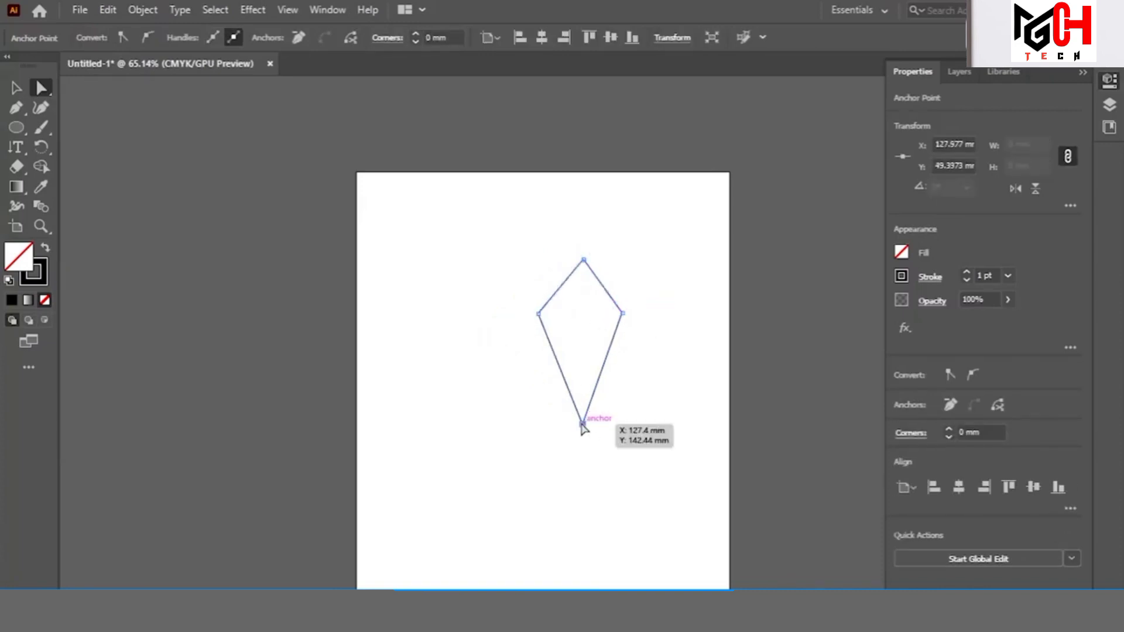
Scale the kite down to about 38 × 76 mm and move it to the upper middle of the page
key(v)
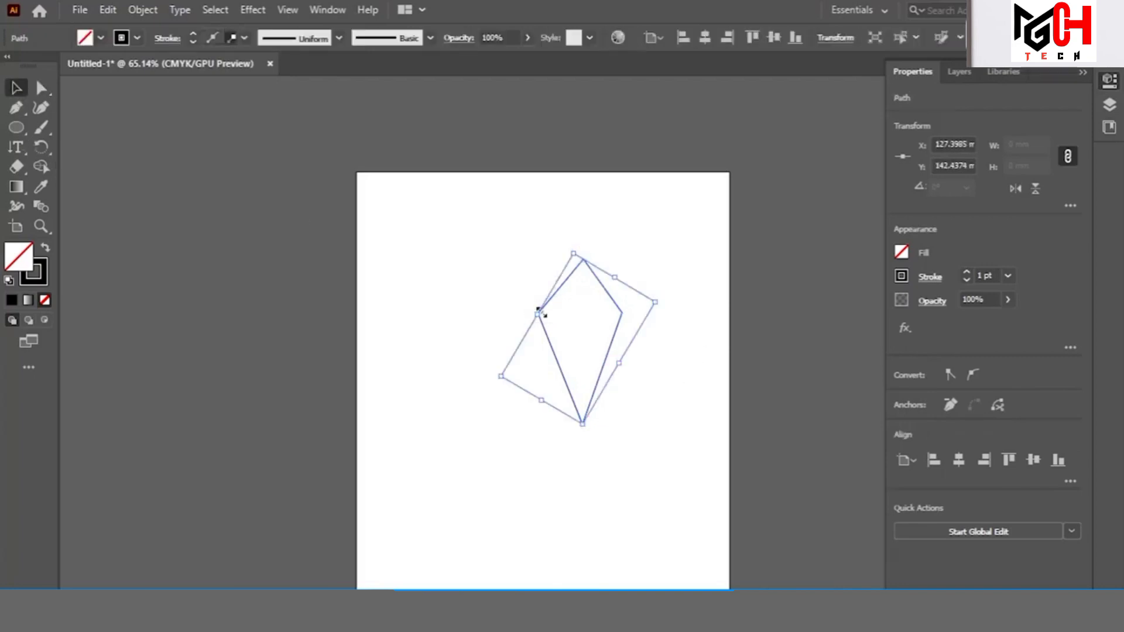
drag(583, 423, 617, 414)
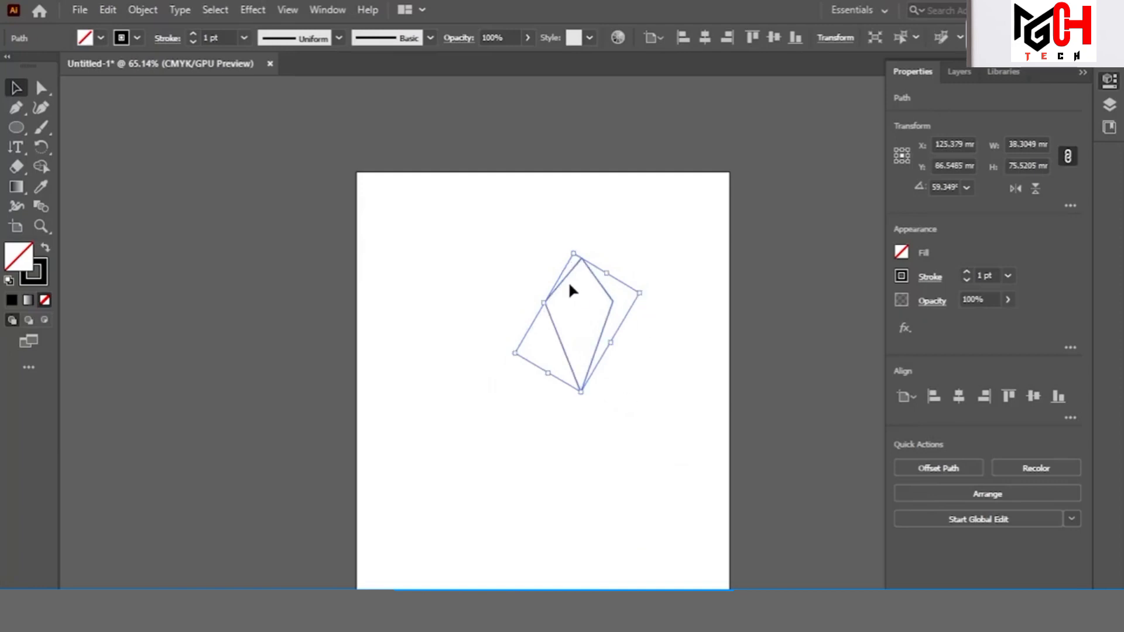
drag(505, 243, 506, 244)
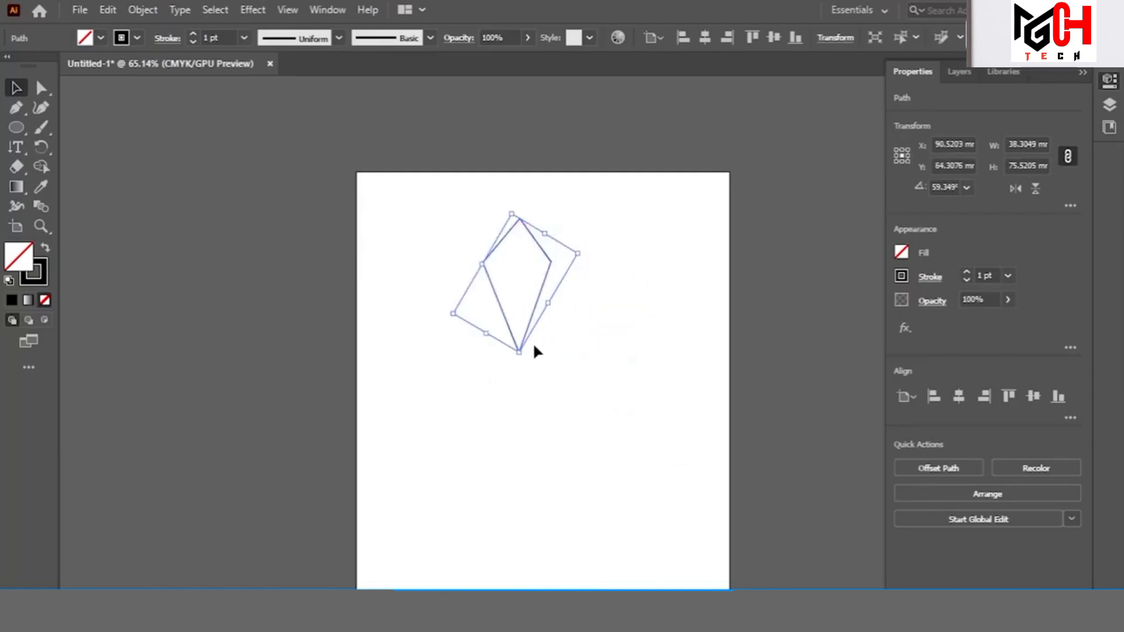
mouse_move(520, 352)
mouse_down()
mouse_move(497, 290)
mouse_move(519, 352)
mouse_up()
click(517, 265)
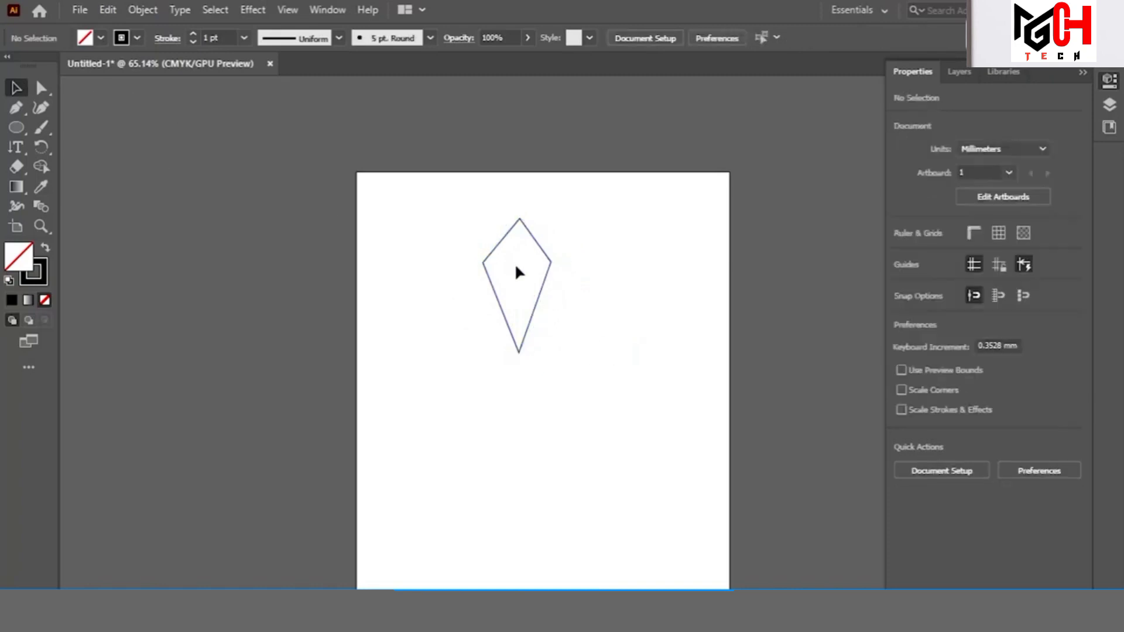
click(536, 305)
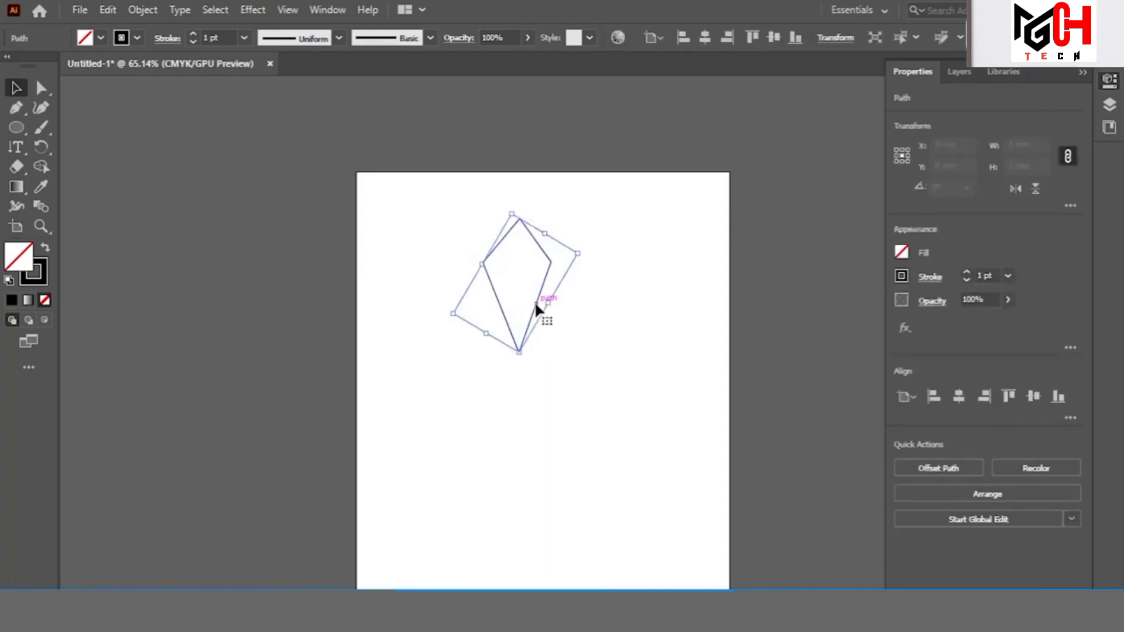
drag(536, 302, 566, 300)
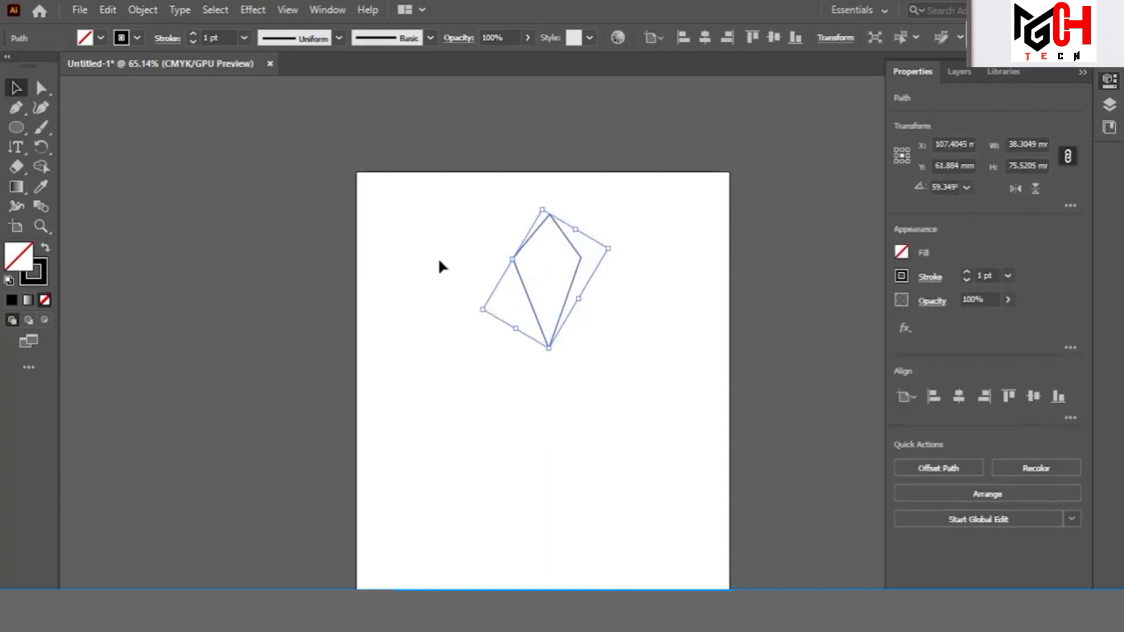
Try rotating the kite with the Rotate tool around a pivot just below its lowest corner
click(49, 149)
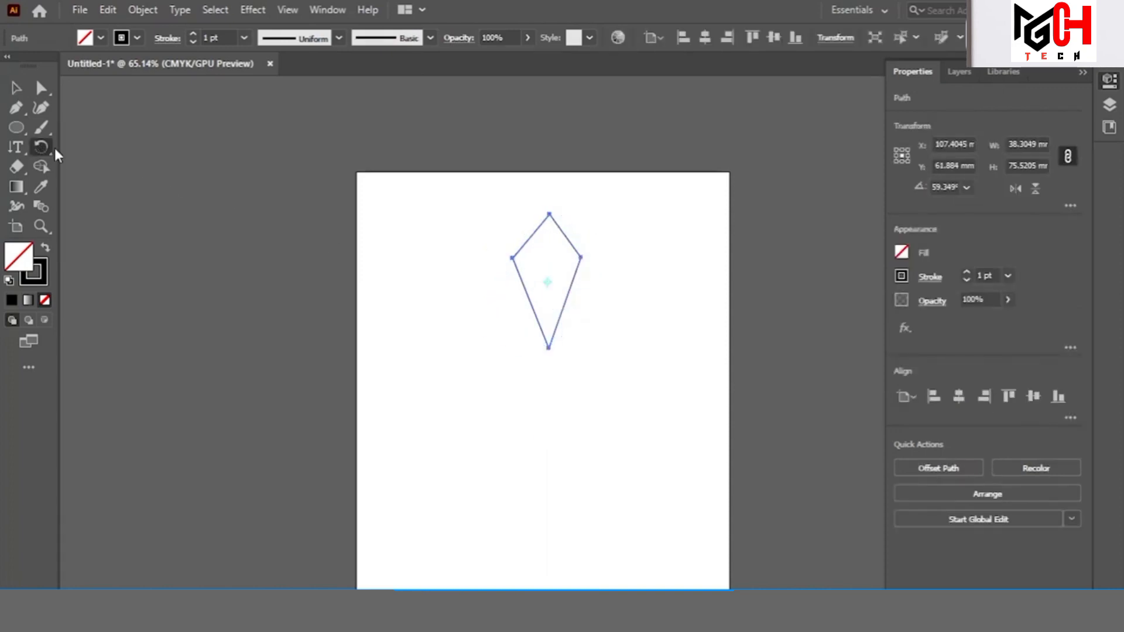
click(549, 367)
drag(549, 214, 490, 245)
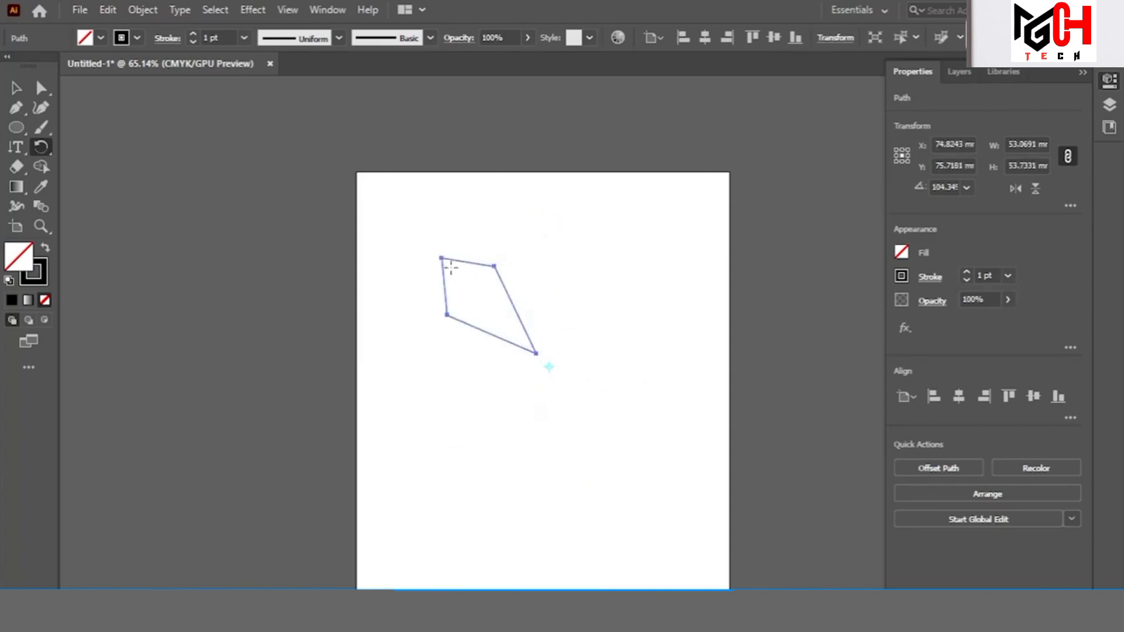
drag(449, 262, 517, 241)
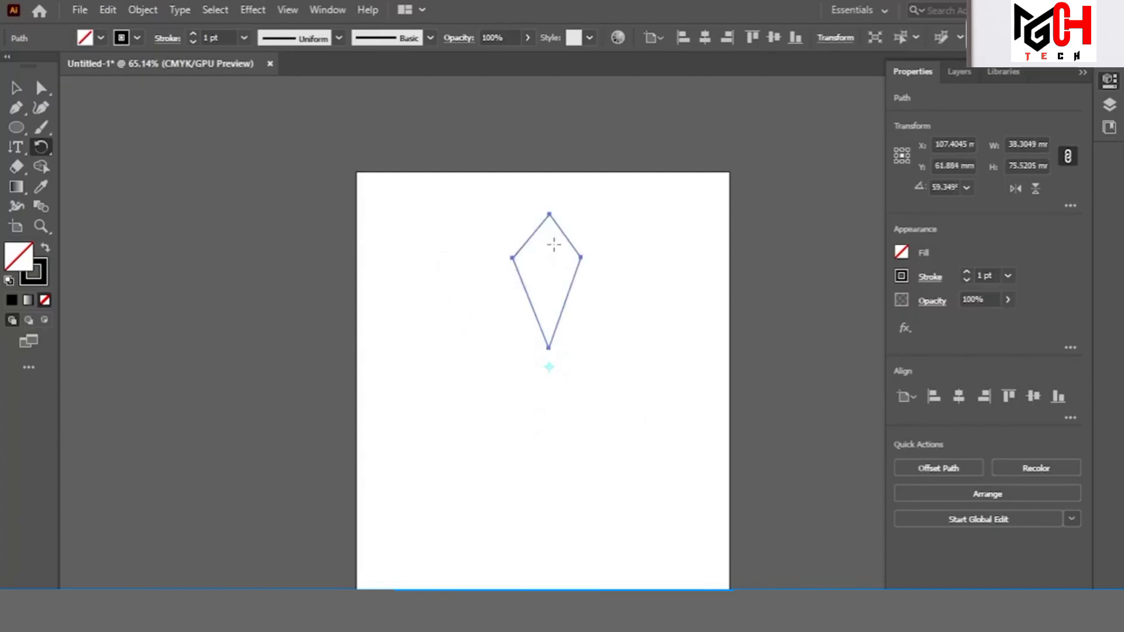
drag(551, 219, 513, 252)
alt+click(545, 371)
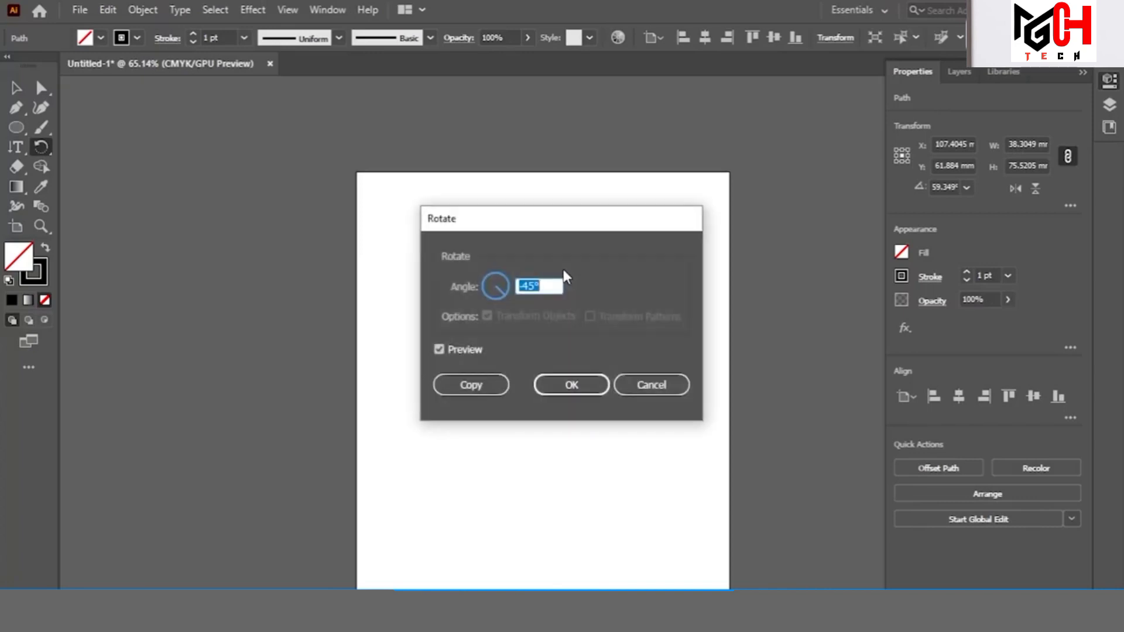
click(647, 385)
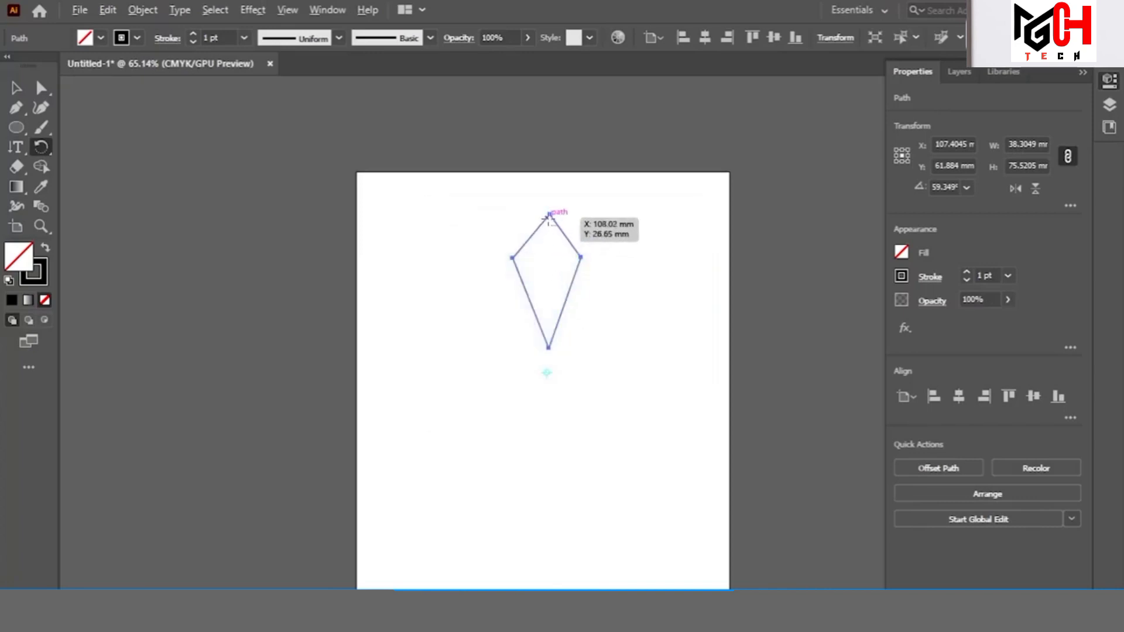
mouse_move(551, 239)
mouse_down()
mouse_move(456, 305)
mouse_move(549, 378)
mouse_up()
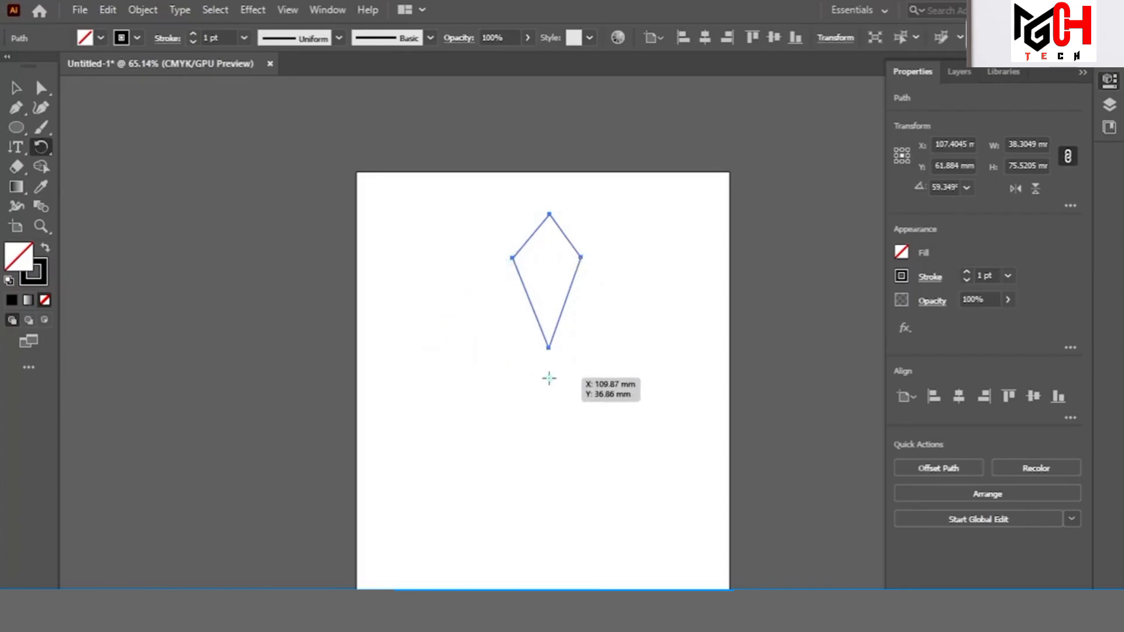
Create a copy of the kite rotated by -45° around a pivot just below its lowest corner
alt+click(550, 378)
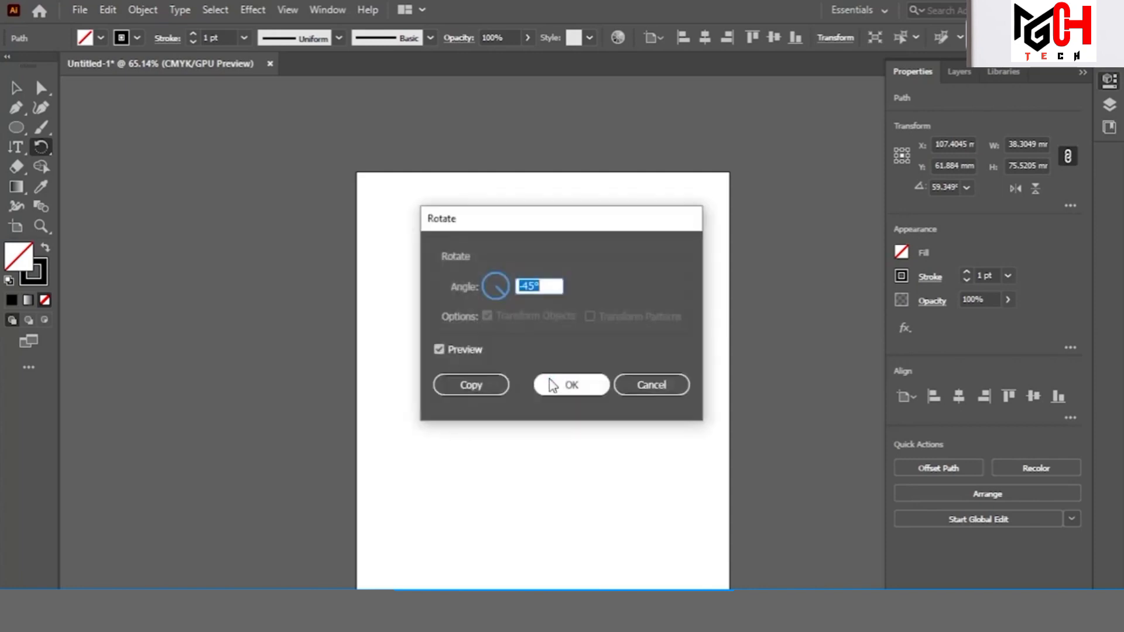
drag(527, 224, 794, 115)
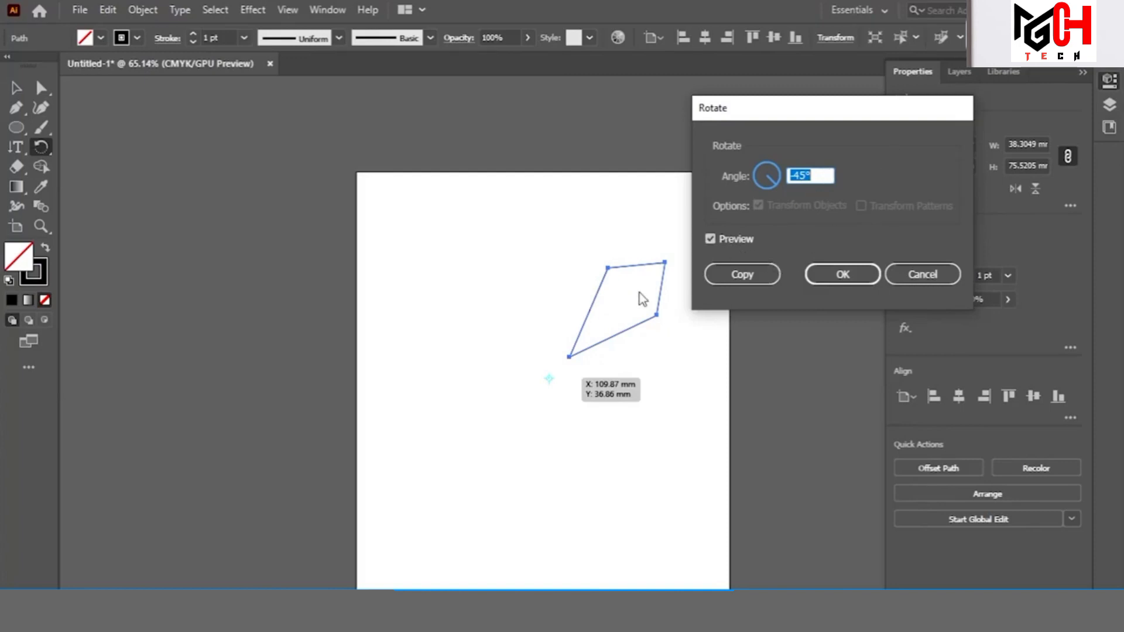
click(759, 279)
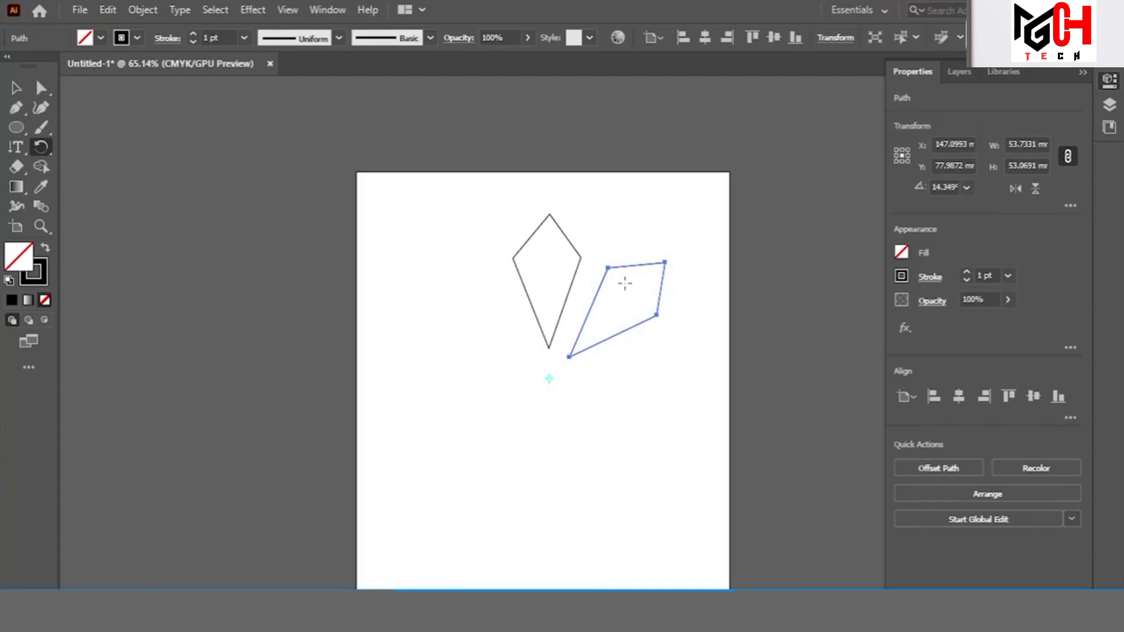
Repeat the rotated copy six more times to complete an eight-petal flower around the pivot
key(ctrl)
key(ctrl)
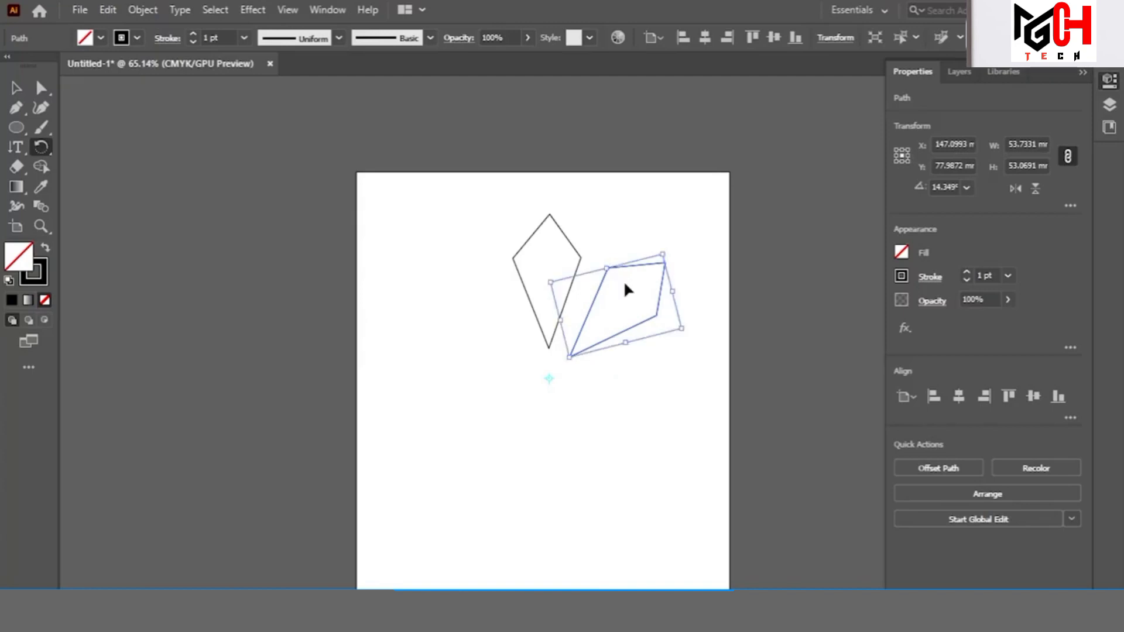
key(ctrl+d)
key(ctrl+d)
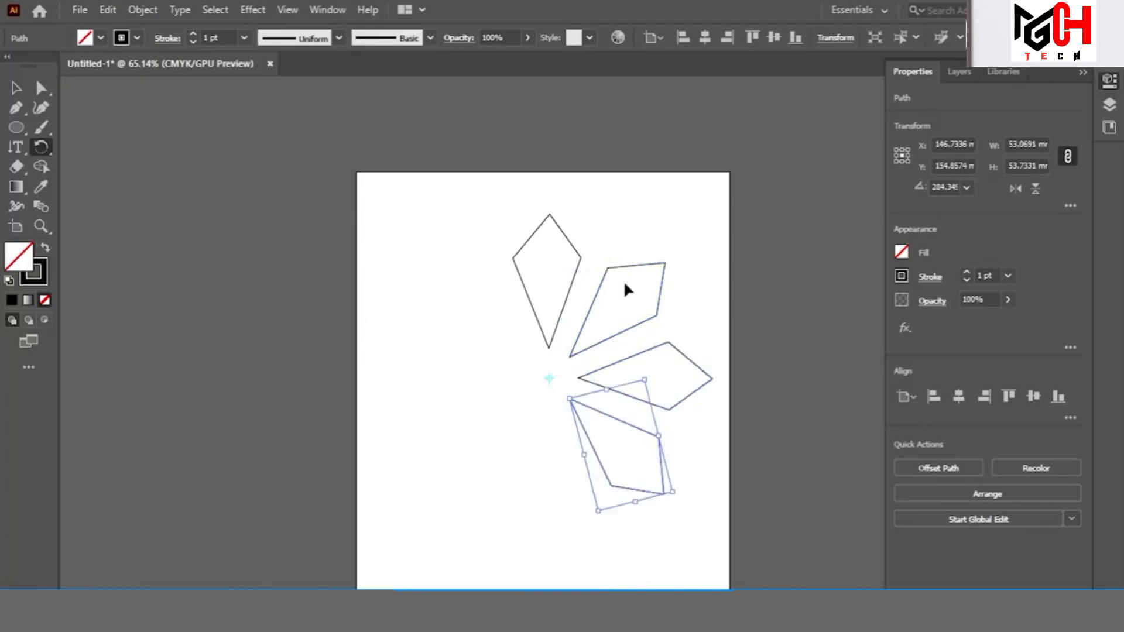
key(ctrl+d)
key(ctrl+d)
key(ctrl+d)
key(ctrl+d)
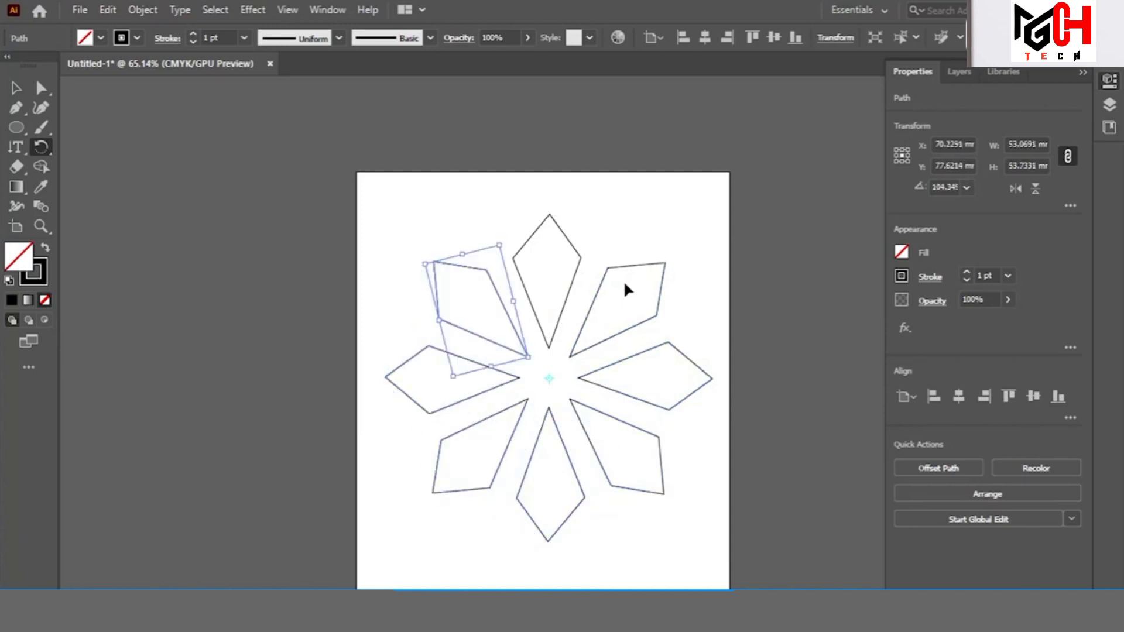
Select all eight petals, scale the flower down proportionally towards its upper-left corner and deselect it
click(16, 87)
click(446, 223)
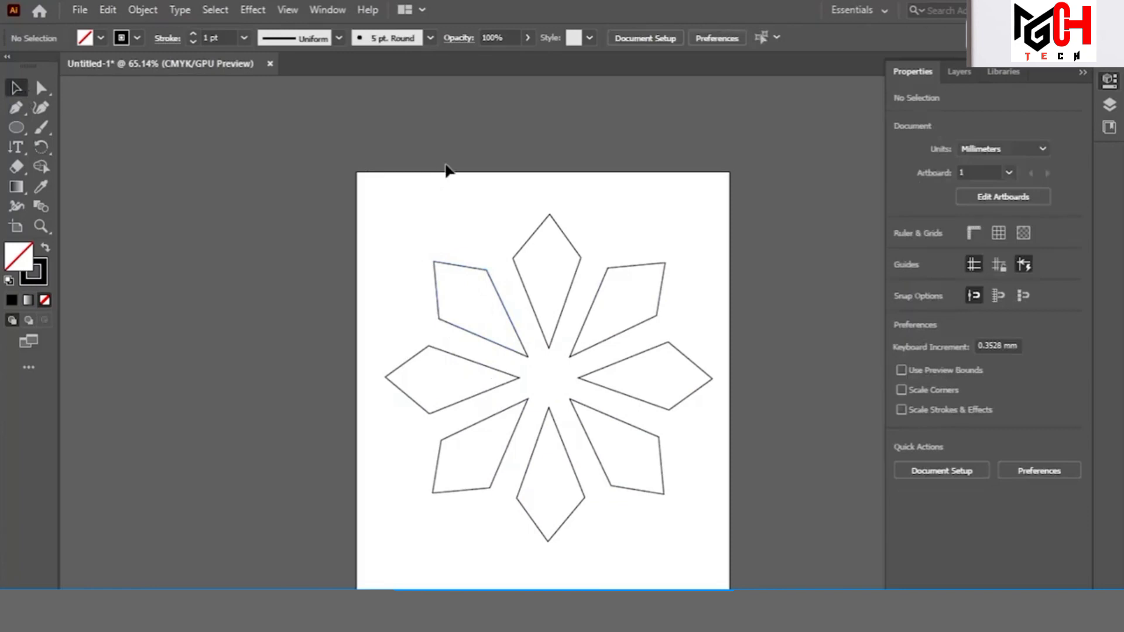
drag(370, 192, 724, 569)
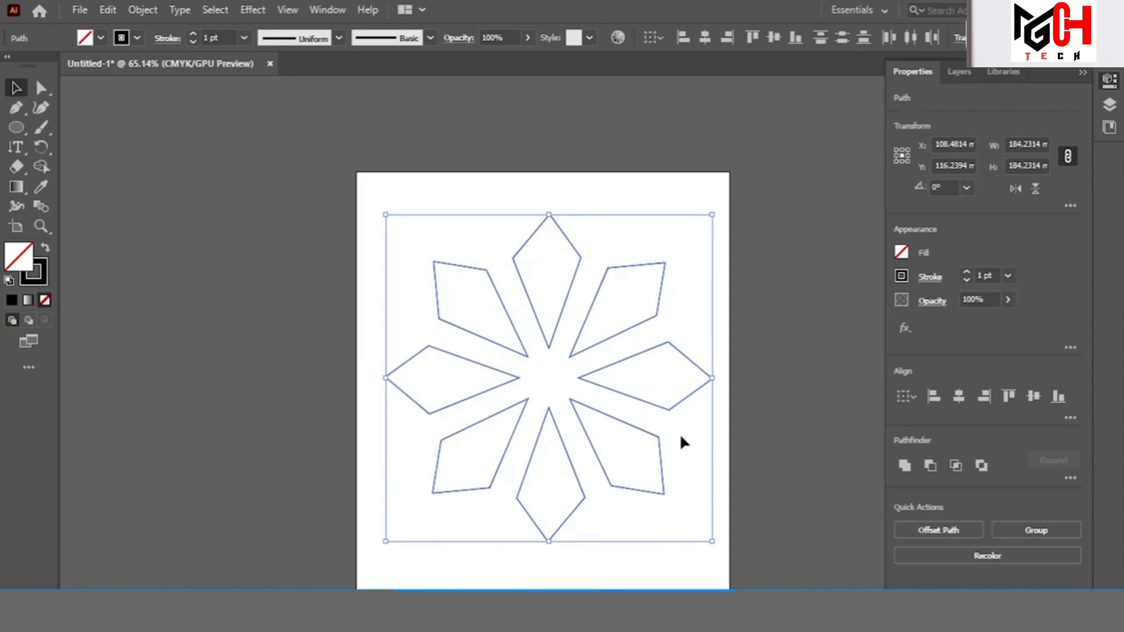
drag(713, 543, 476, 355)
click(500, 363)
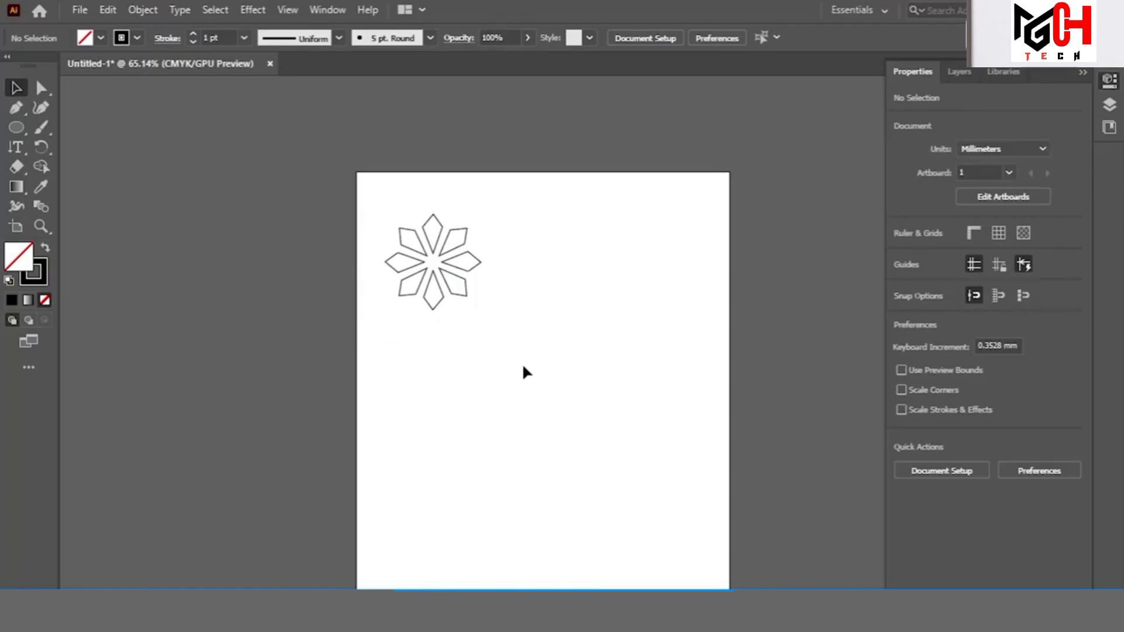
Fit the artboard in the window, try pixels as the document units and set the units to inches
key(ctrl+0)
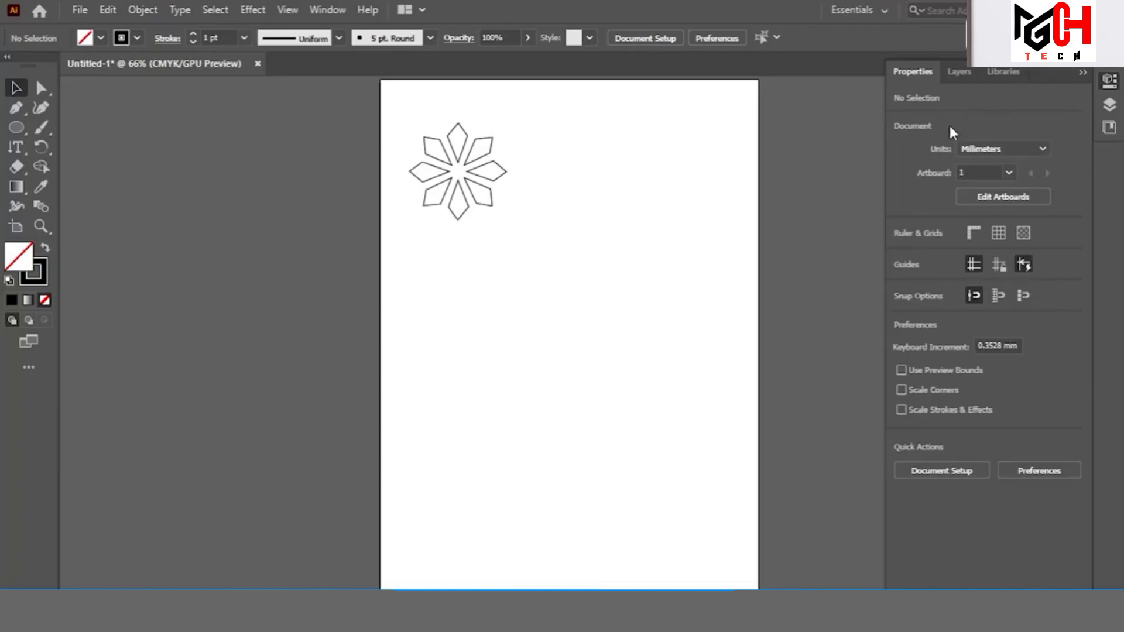
click(1042, 150)
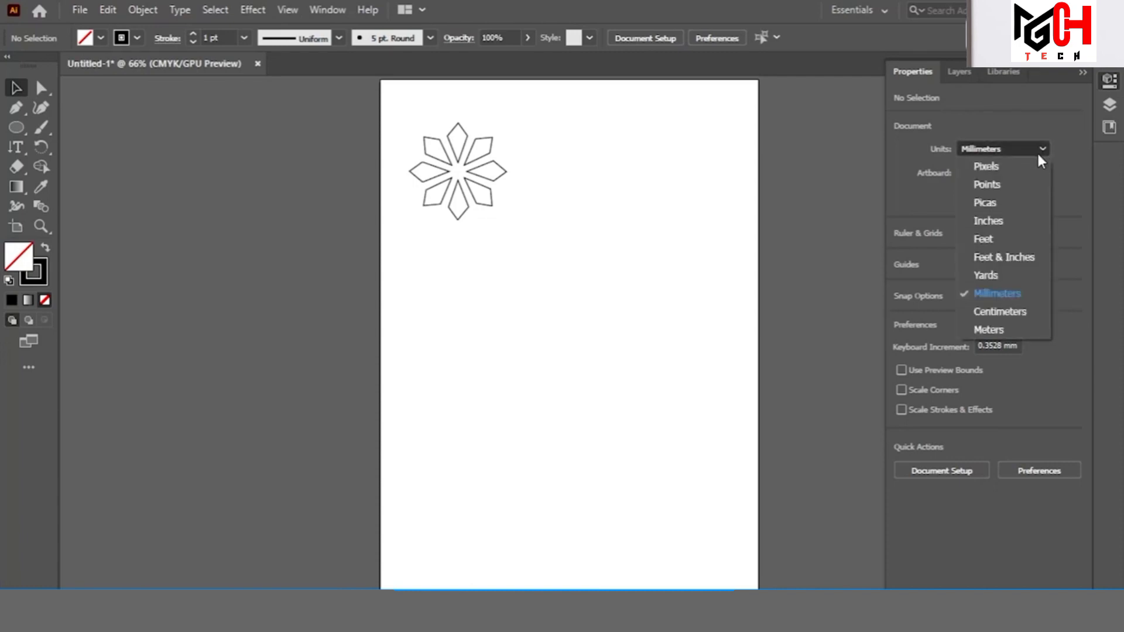
click(1022, 167)
click(1042, 150)
click(1012, 186)
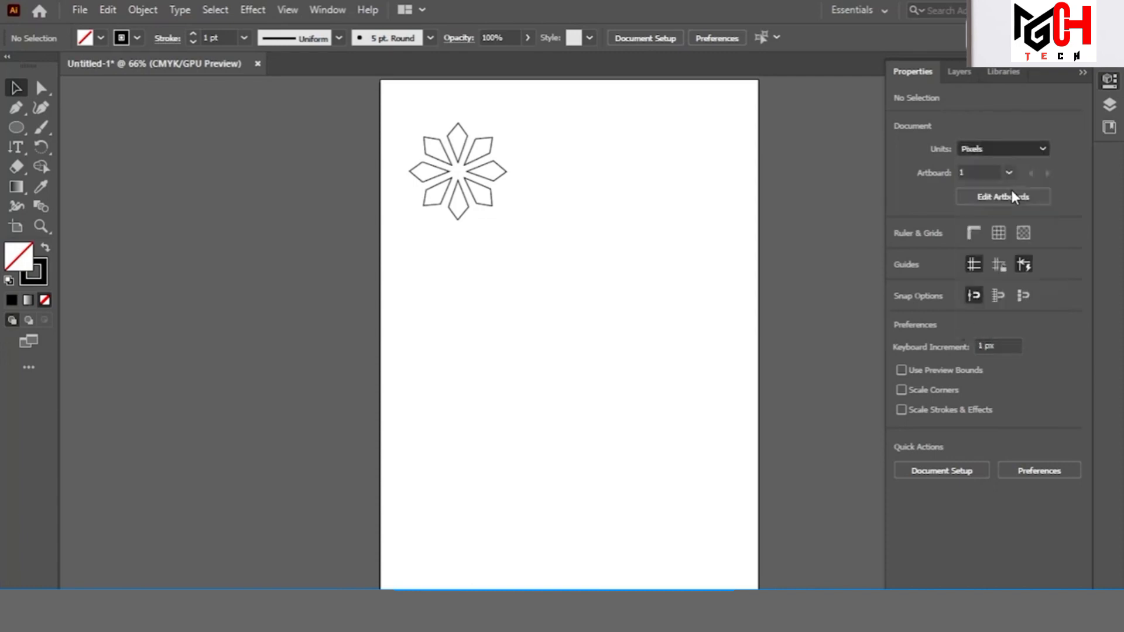
click(1023, 150)
click(1002, 222)
click(1024, 150)
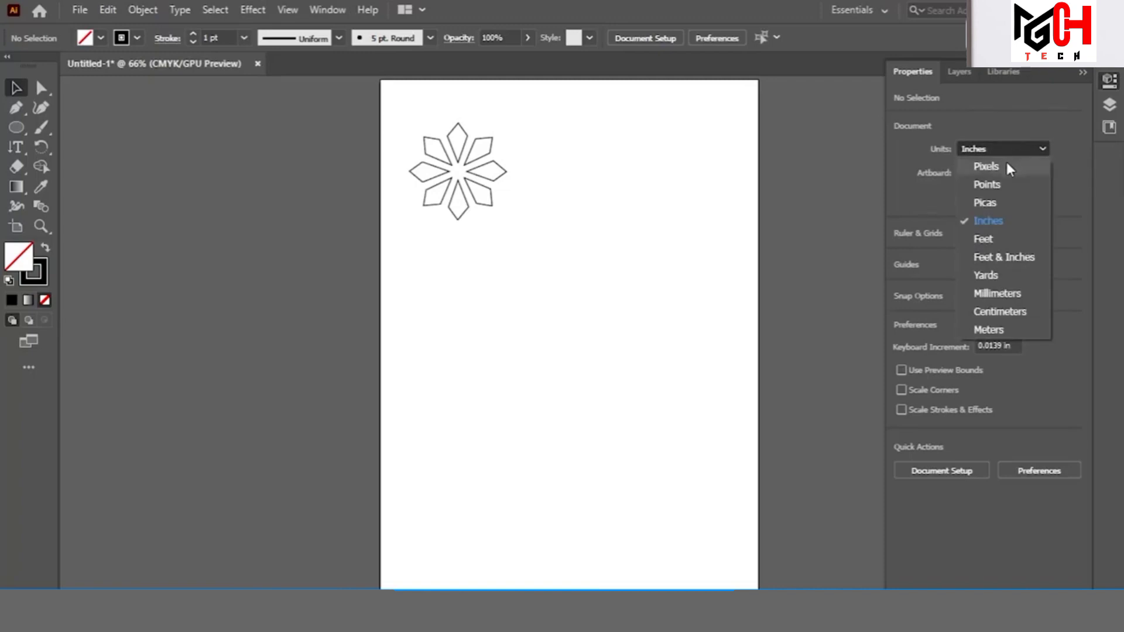
click(988, 223)
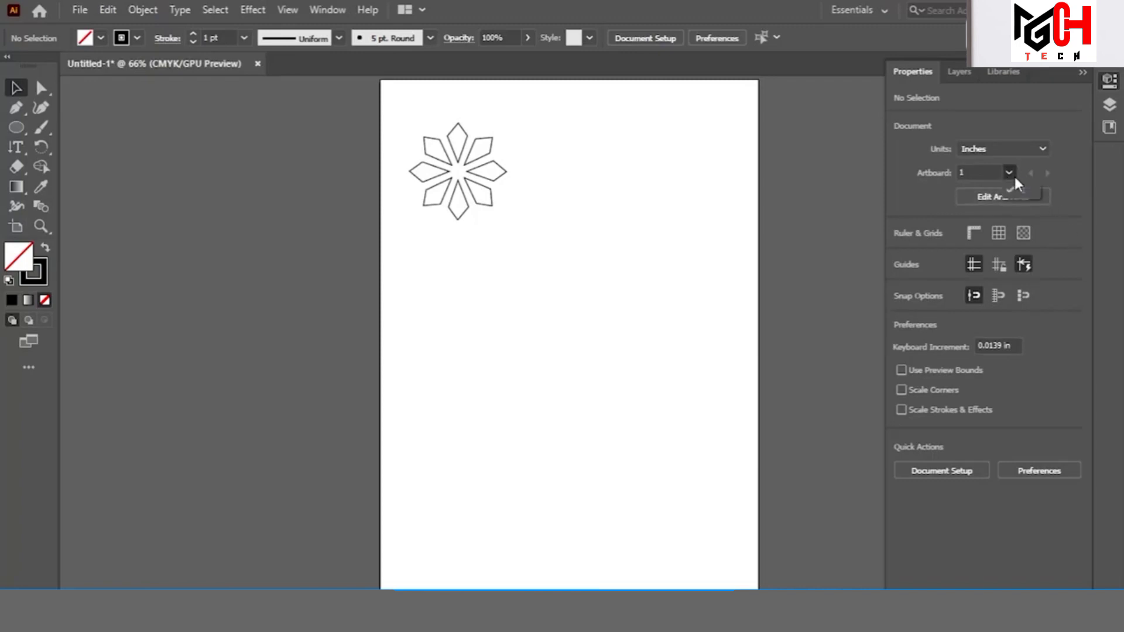
click(977, 174)
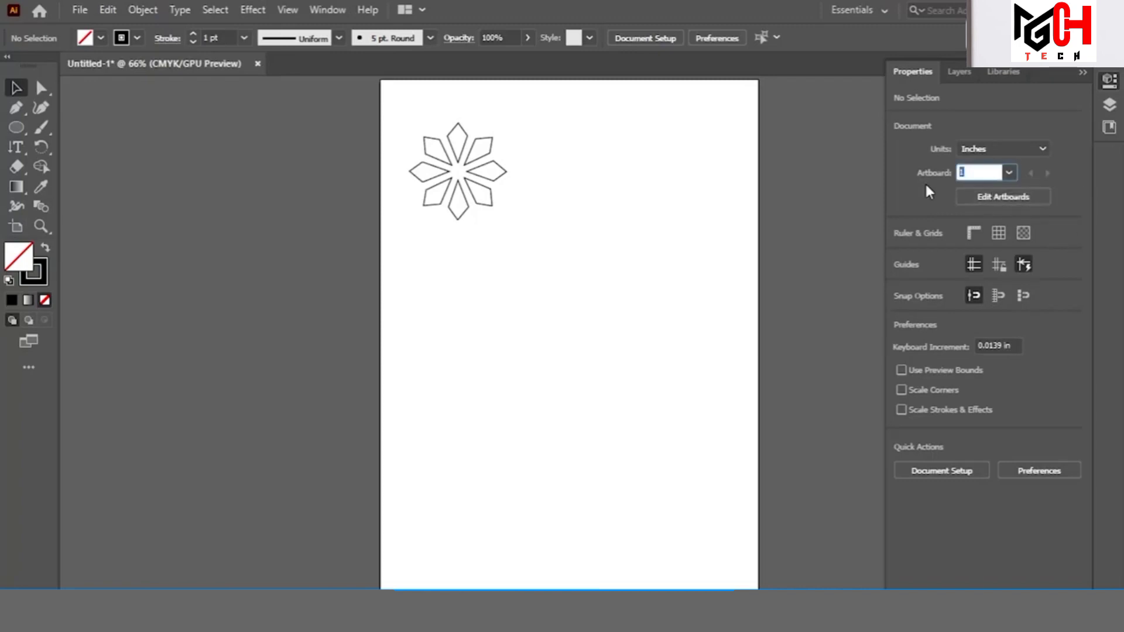
click(926, 185)
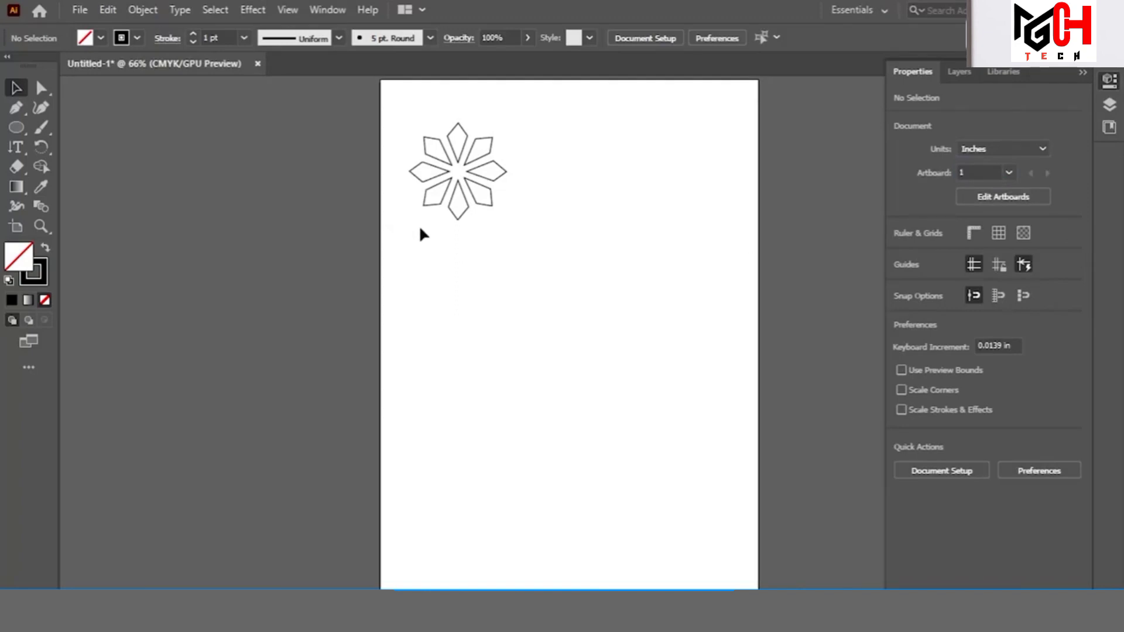
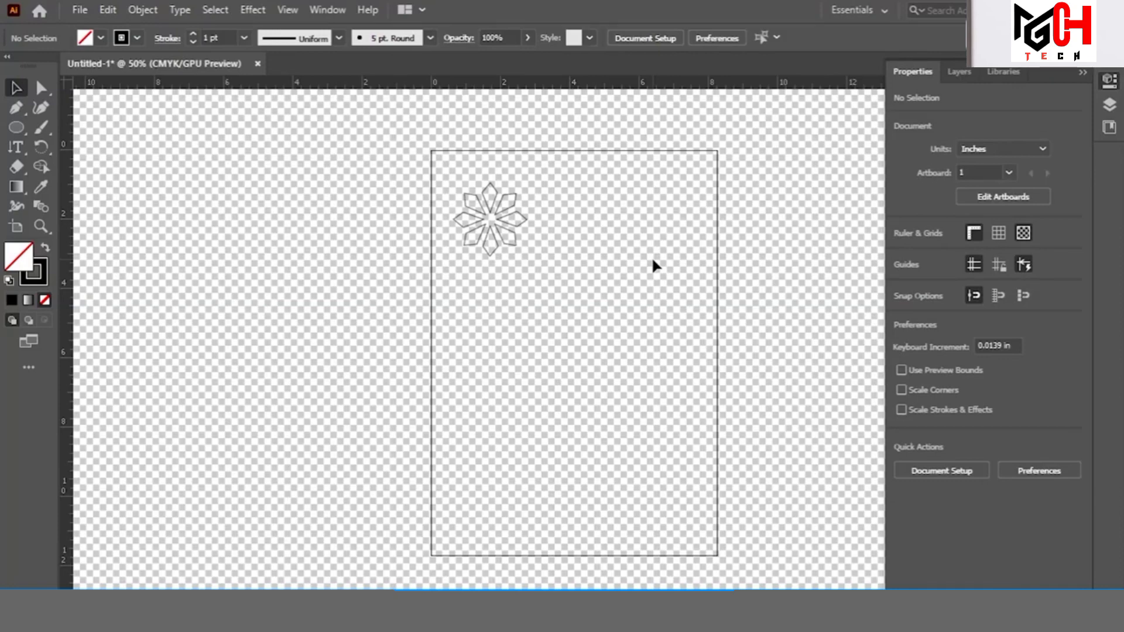
Hide the transparency grid and place two horizontal and two vertical ruler guides on the artboard
click(1024, 234)
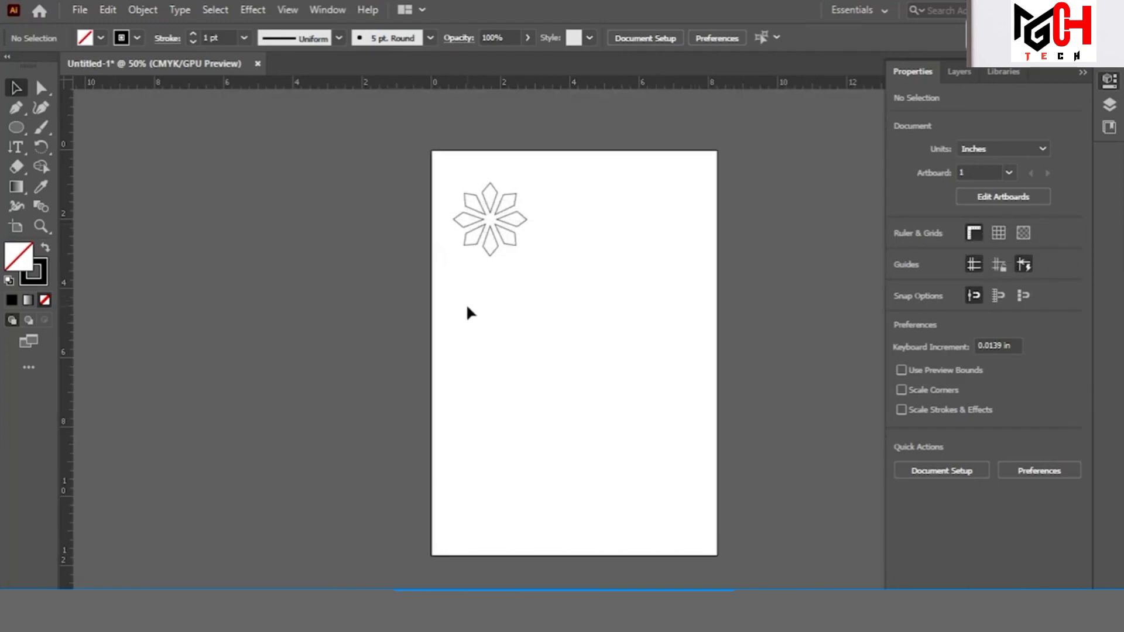
key(ctrl+plus)
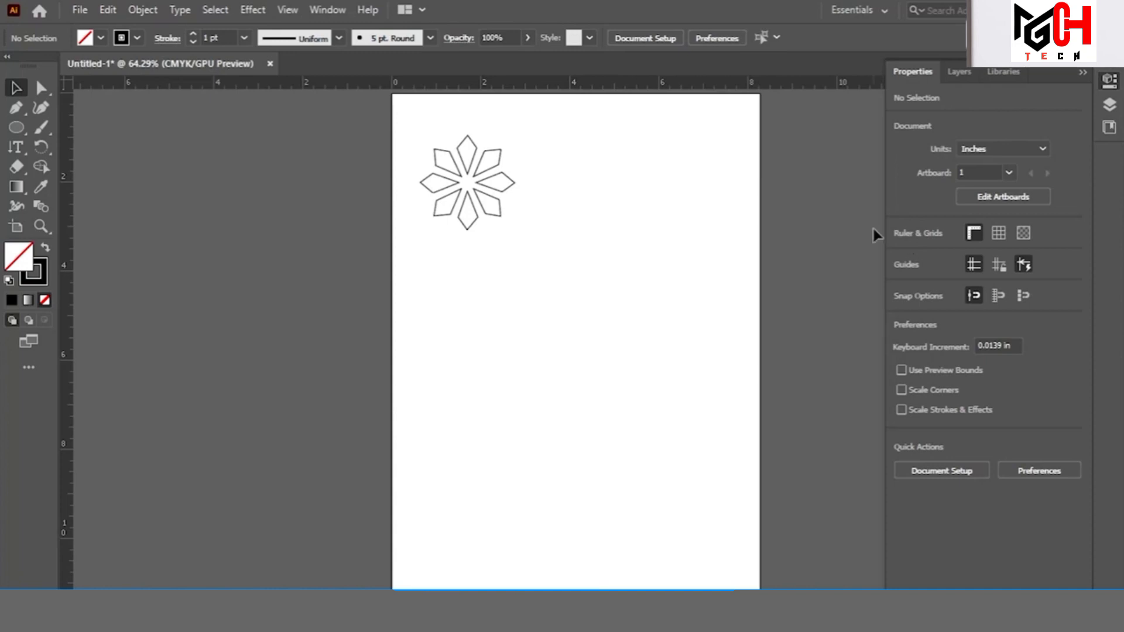
drag(609, 82, 578, 249)
drag(65, 317, 461, 324)
drag(66, 332, 724, 256)
drag(524, 98, 542, 484)
Move the upper horizontal guide slightly lower and the rightmost vertical guide slightly inward, and deselect them
click(737, 348)
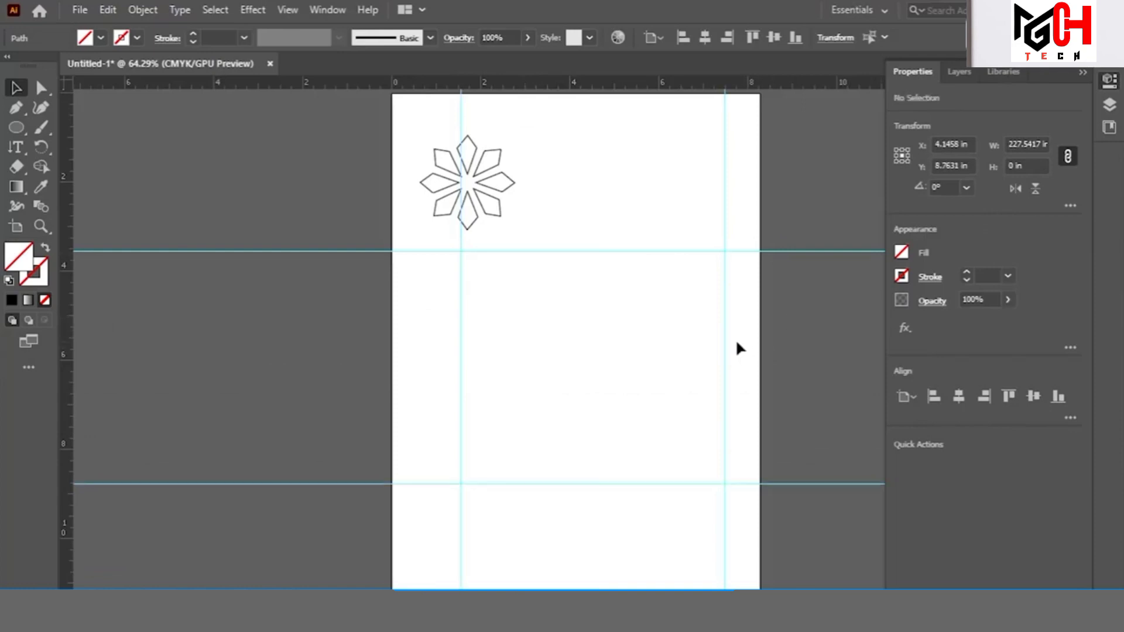
click(690, 252)
drag(690, 249, 703, 311)
click(791, 337)
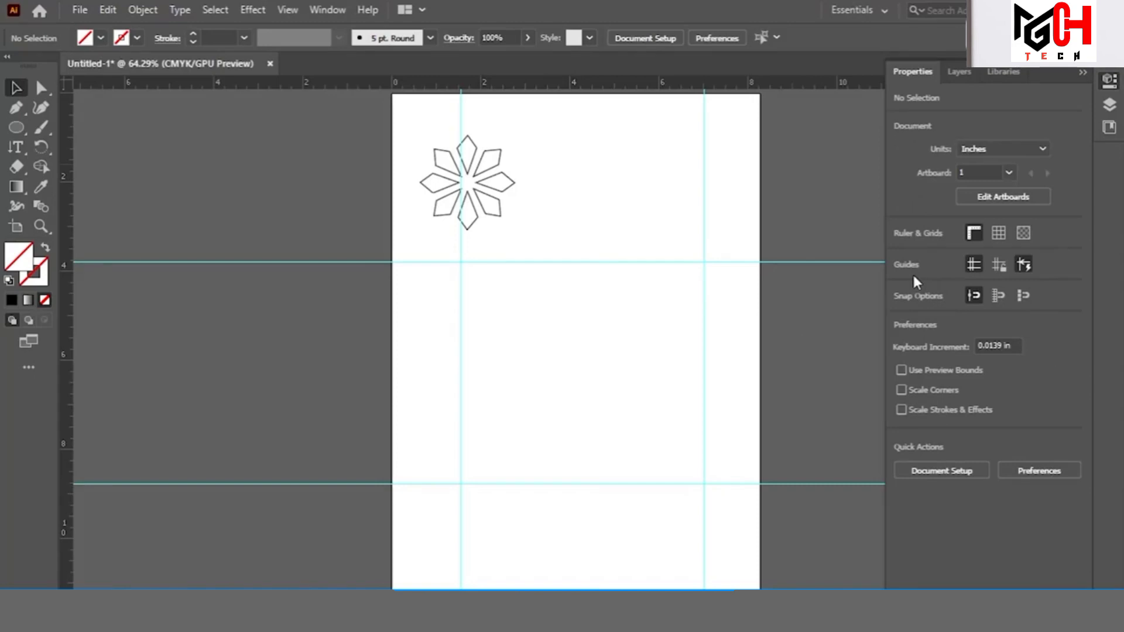
Hide the guides and show them again, and lock them against being moved
click(973, 265)
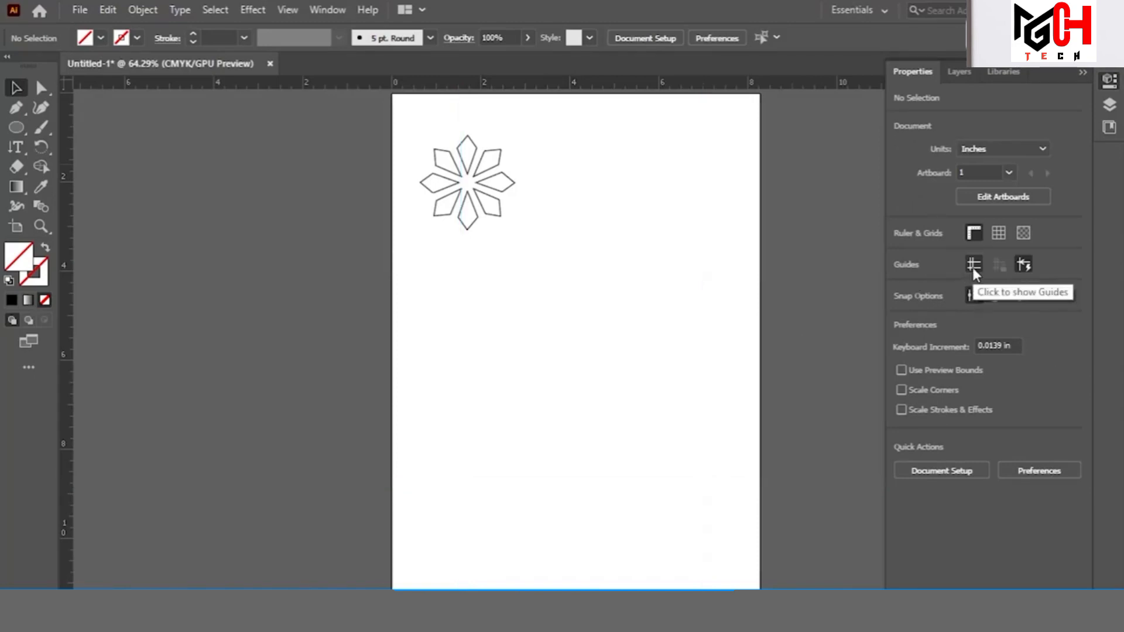
click(973, 265)
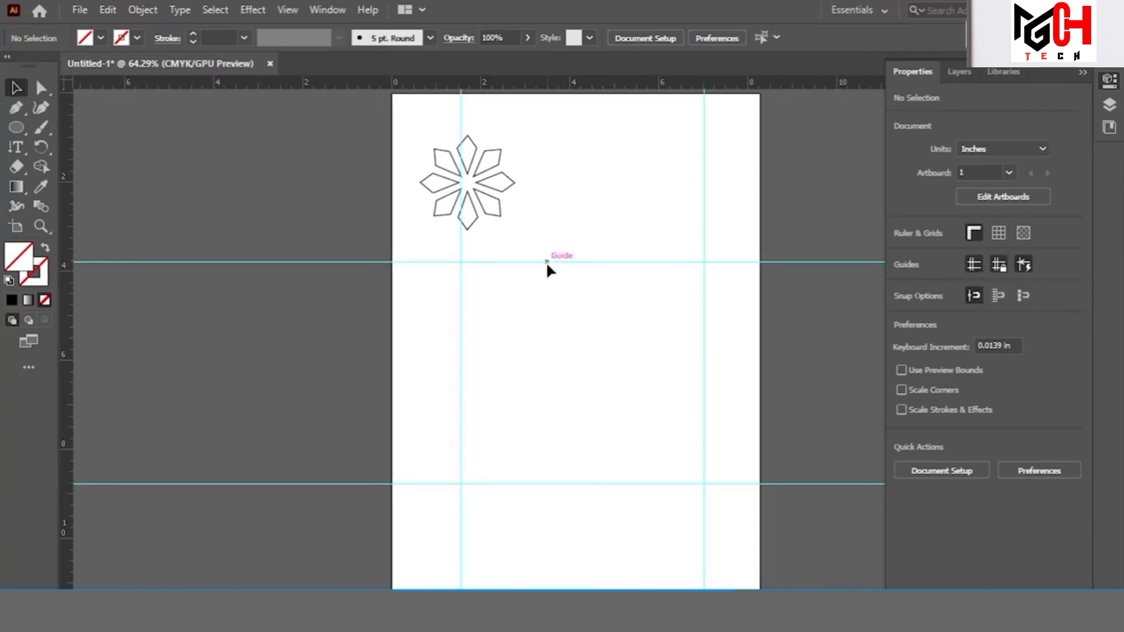
drag(547, 264, 556, 205)
Select the whole flower and move it to the middle of the area enclosed by the four guides
drag(349, 111, 557, 261)
drag(439, 155, 573, 324)
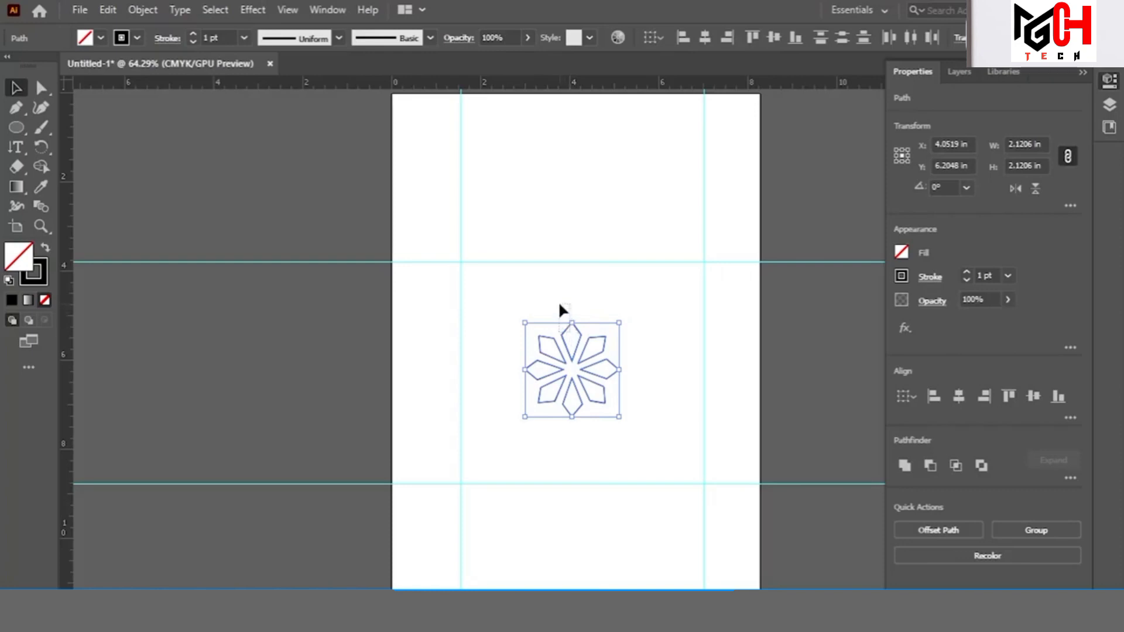
click(562, 313)
Turn off smart guides and move the flower up until its top petal touches the upper horizontal guide
drag(490, 294, 662, 449)
drag(565, 324, 528, 272)
key(ctrl+z)
click(807, 359)
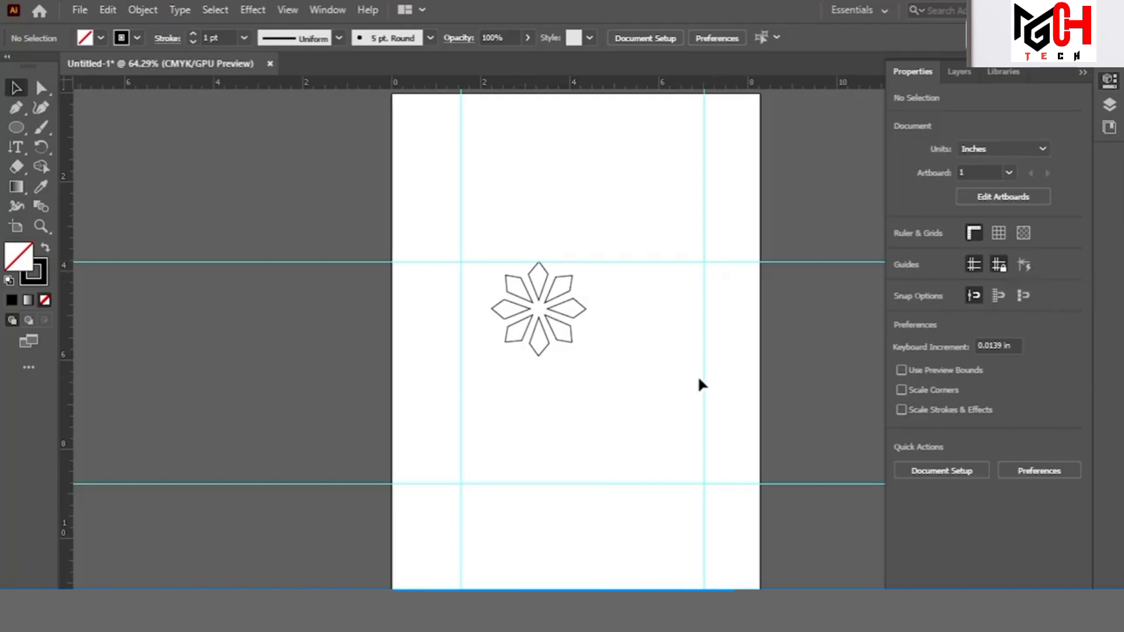
Move the flower along the upper guide to the rightmost vertical guide and inspect its contact with both guides up close
drag(638, 389, 636, 274)
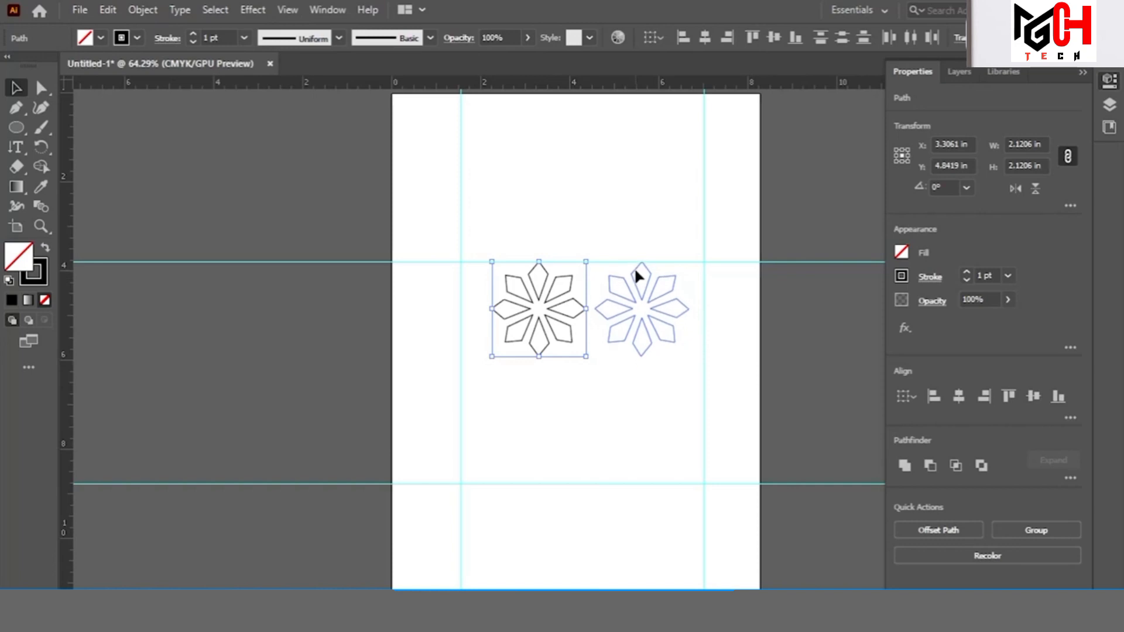
drag(636, 270, 678, 284)
click(630, 243)
scroll(662, 264, up, 1)
scroll(662, 267, up, 2)
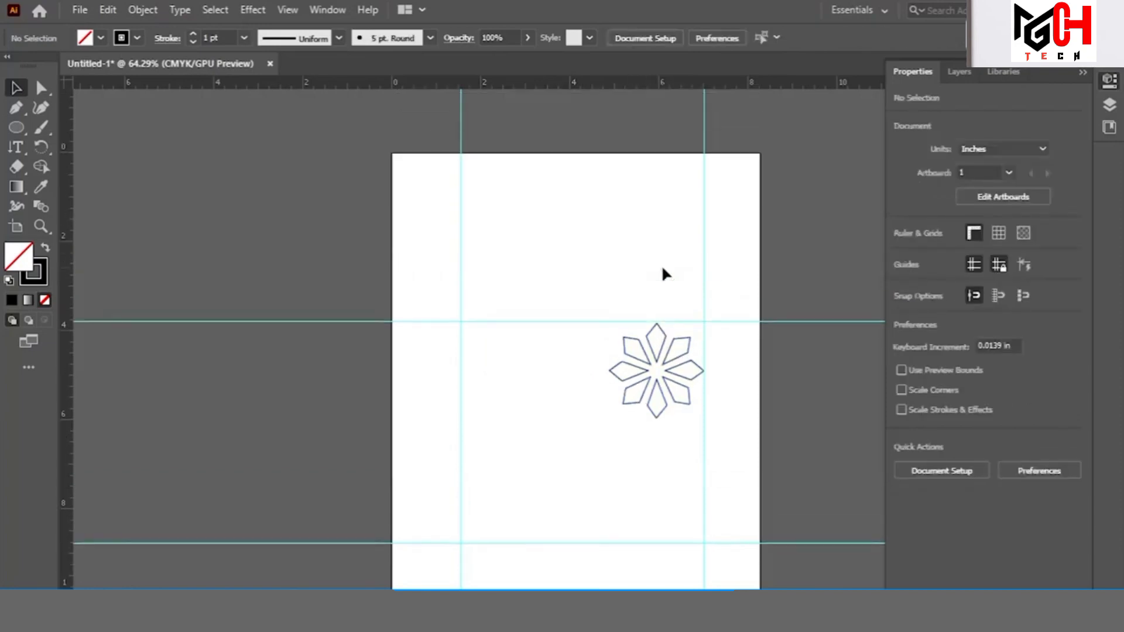
key(ctrl+space)
drag(621, 324, 656, 325)
scroll(738, 405, up, 3)
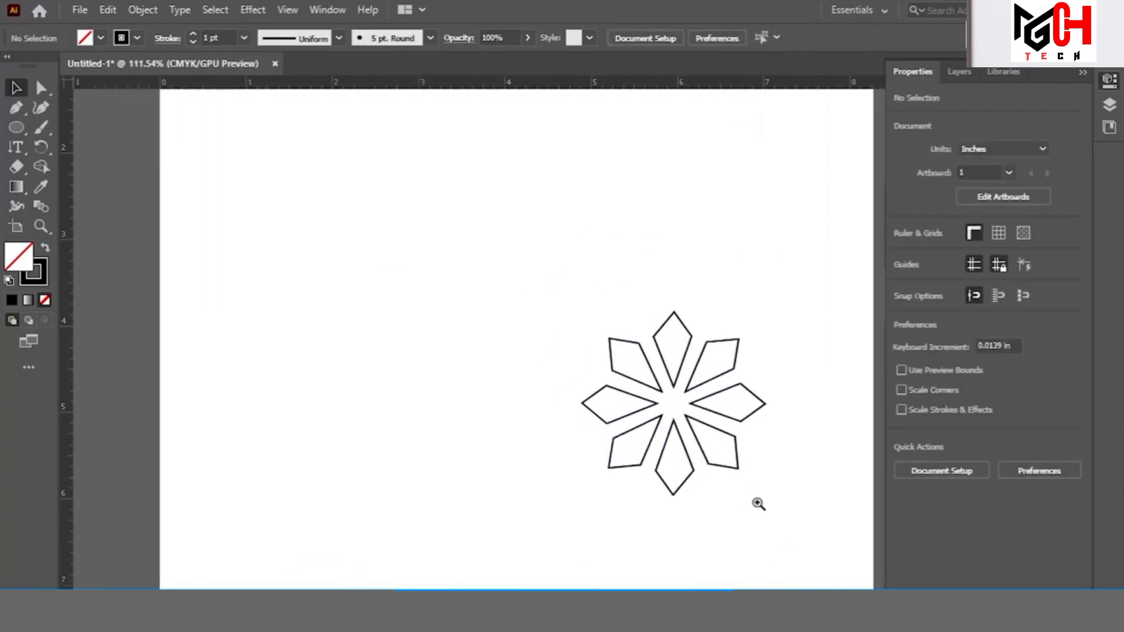
scroll(752, 411, up, 1)
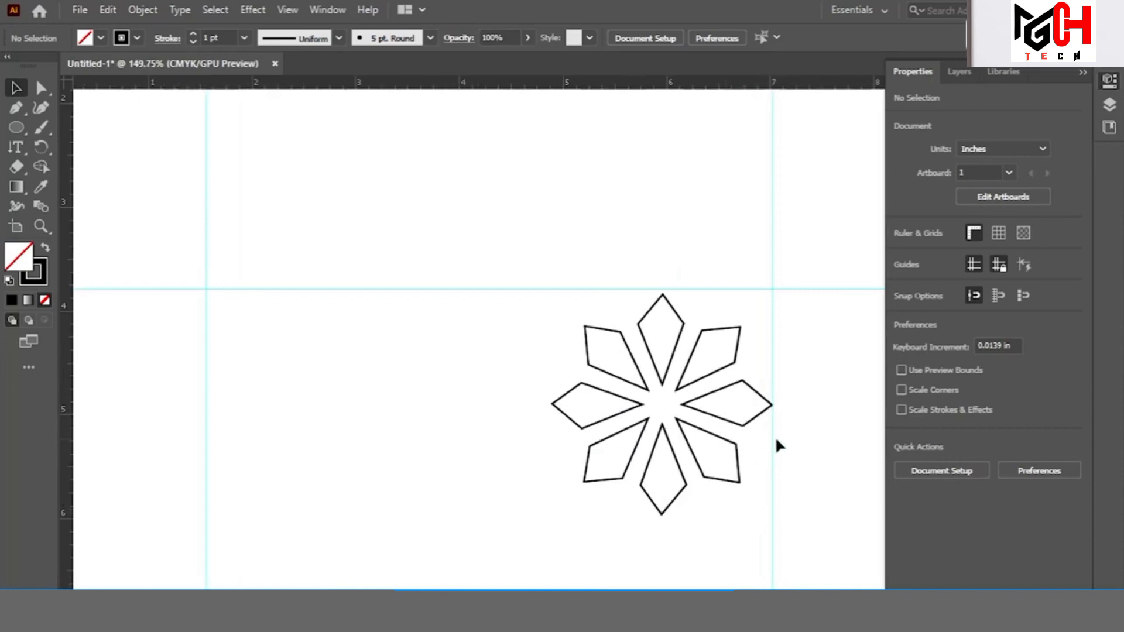
Draw a rectangle about 1.34 in wide and 1.63 in high in the empty area left of the flower
click(1004, 269)
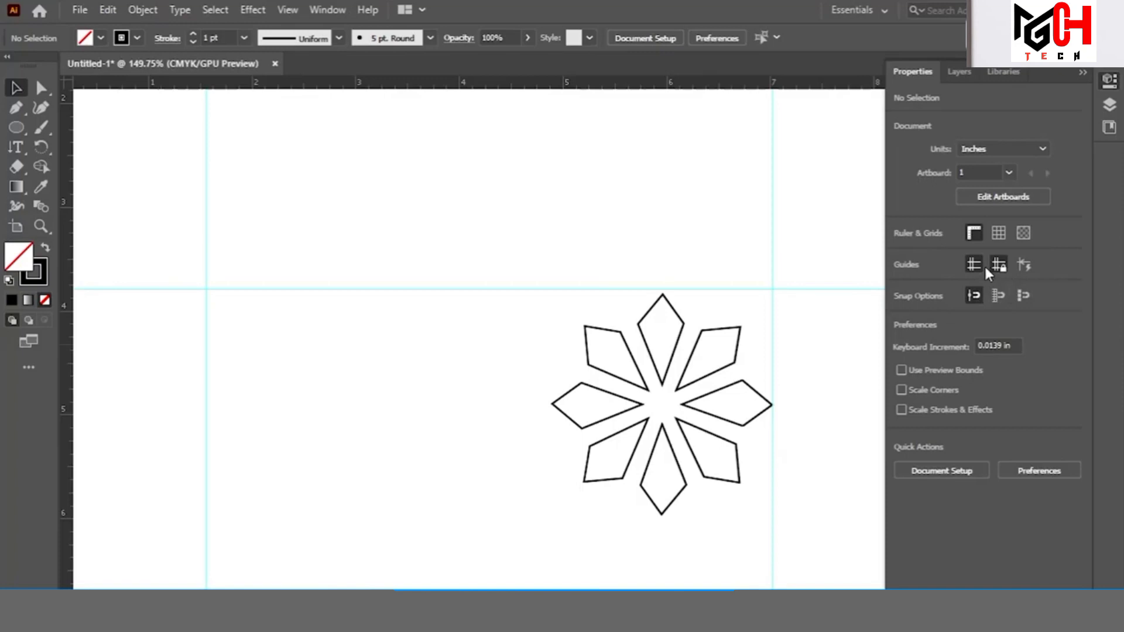
click(972, 300)
drag(17, 128, 58, 125)
drag(276, 348, 413, 516)
click(16, 88)
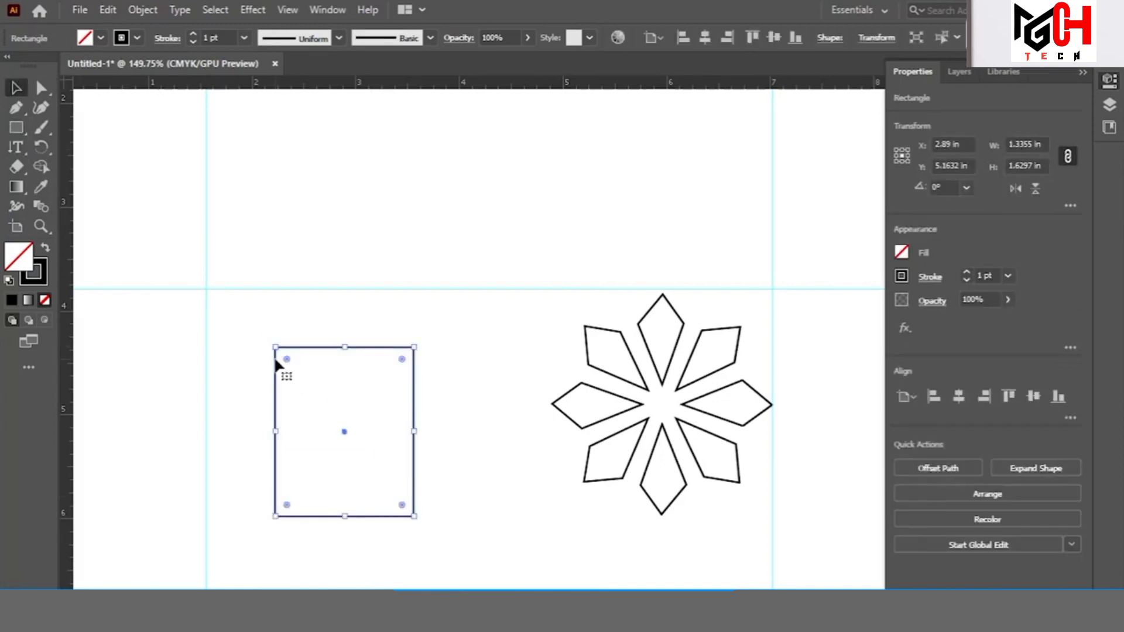
Move the rectangle into the corner of the left and upper guides, then back down into the open area
drag(276, 361, 206, 302)
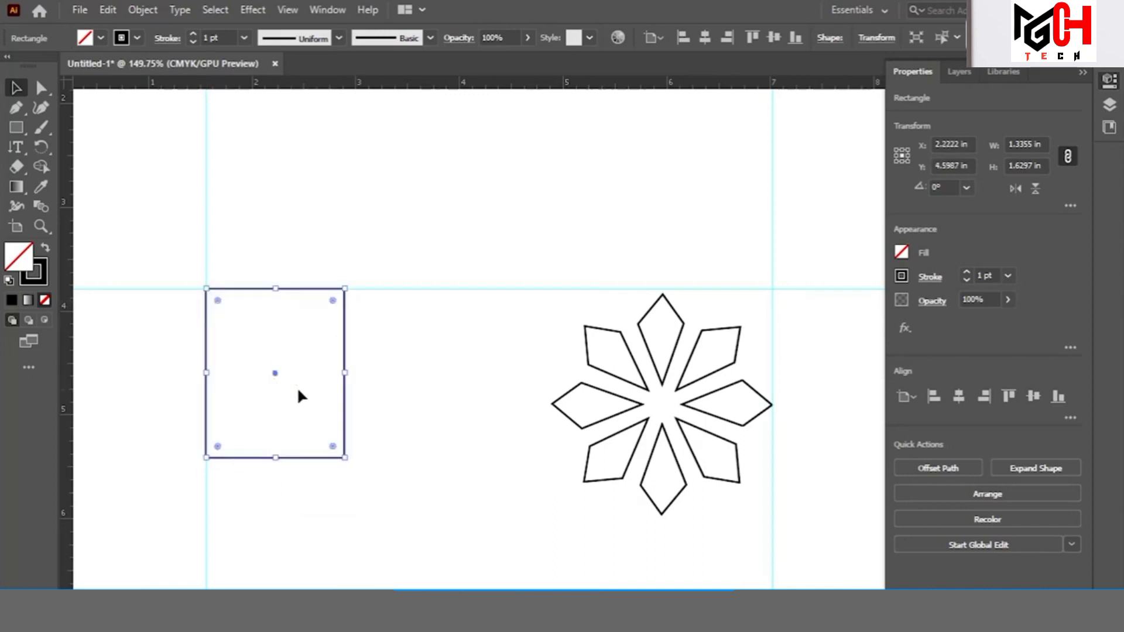
drag(343, 396, 410, 499)
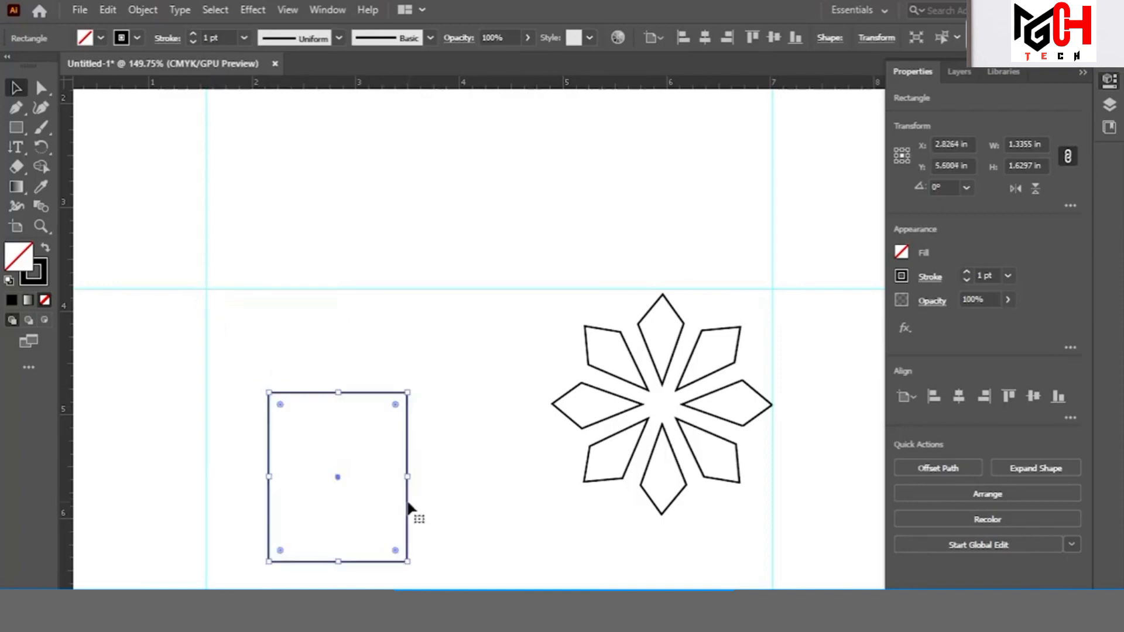
click(481, 344)
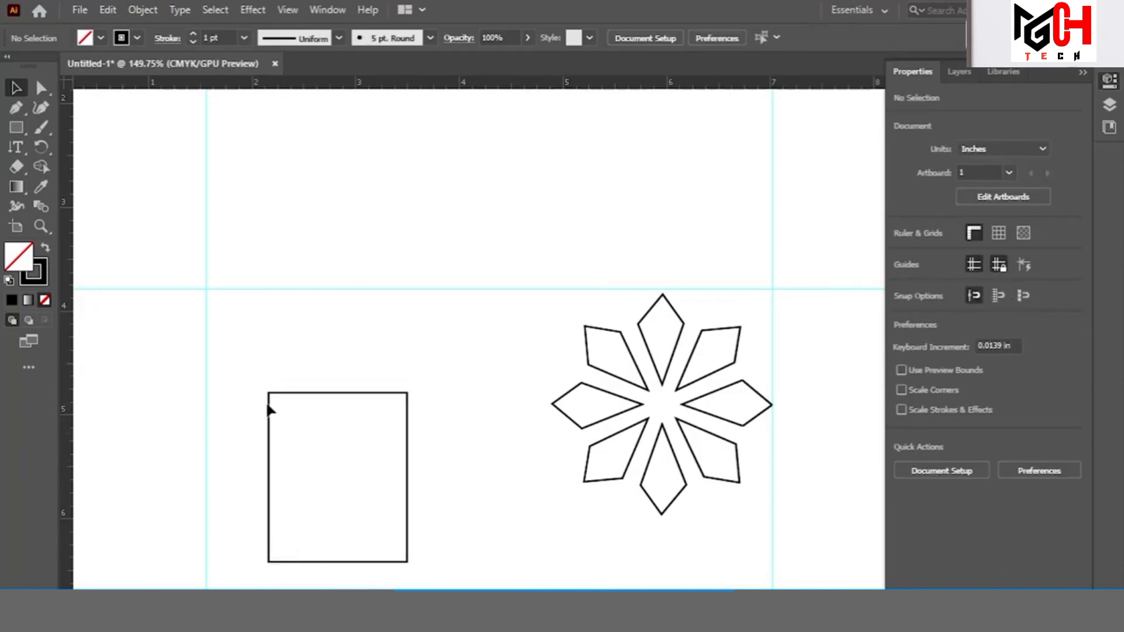
Move the rectangle to the corner of the left and upper guides, turn on smart guides and align it to the left guide
drag(270, 406, 209, 305)
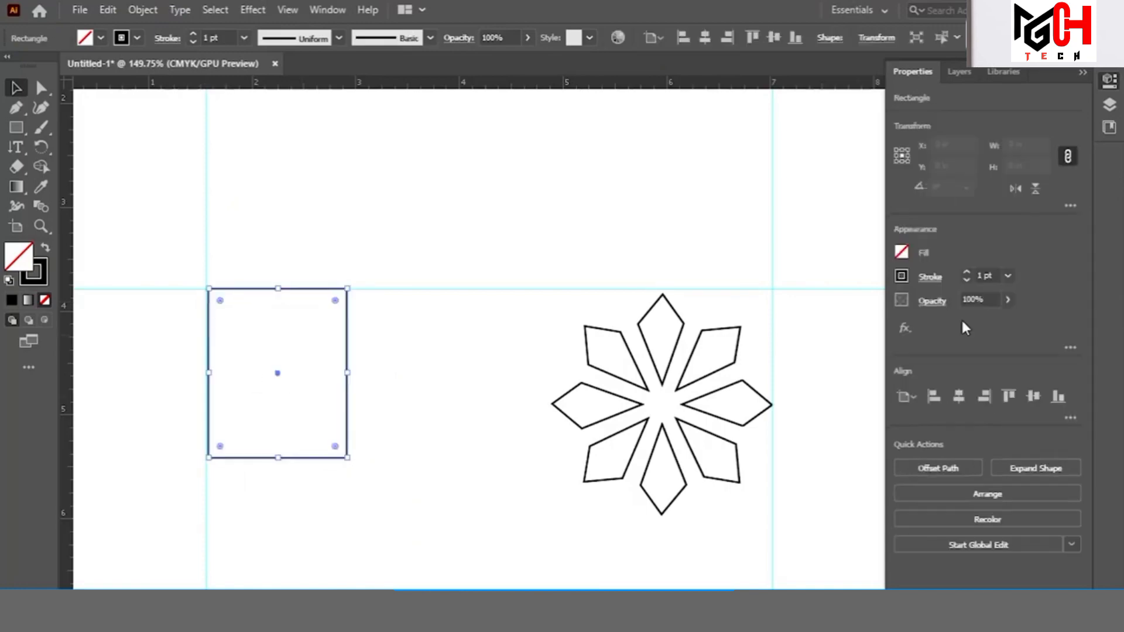
click(521, 420)
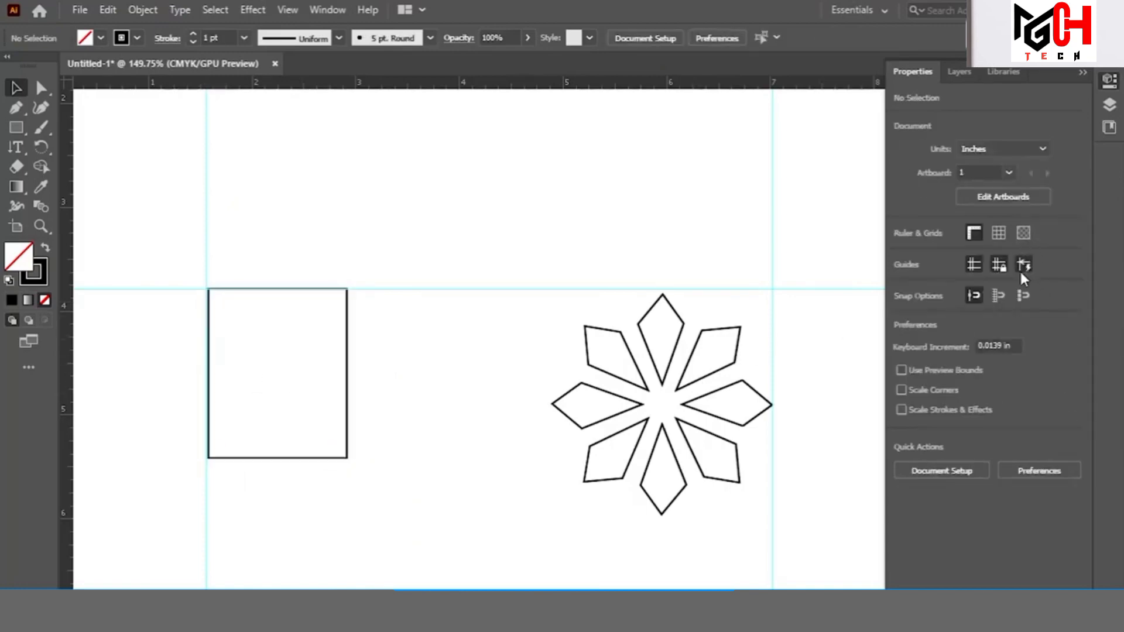
mouse_move(211, 298)
mouse_down()
mouse_move(268, 386)
mouse_move(231, 318)
mouse_move(206, 302)
mouse_move(226, 298)
mouse_move(211, 311)
mouse_move(206, 302)
mouse_up()
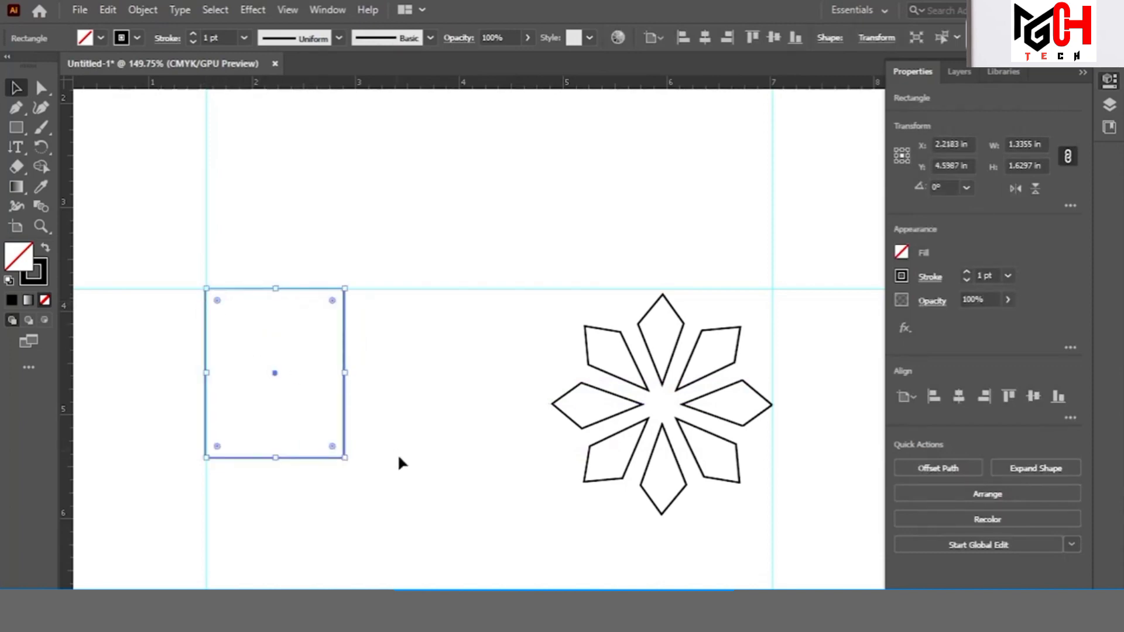
click(789, 383)
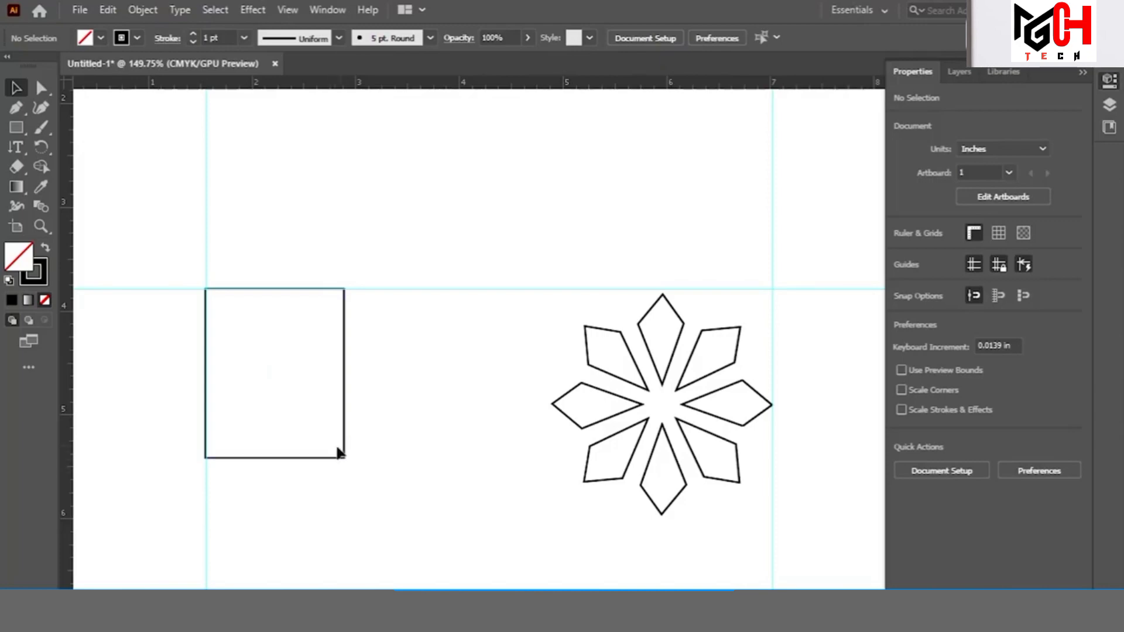
Move the rectangle slightly inside the guides, nudge it right by eight keyboard increments and deselect it
drag(324, 460, 339, 492)
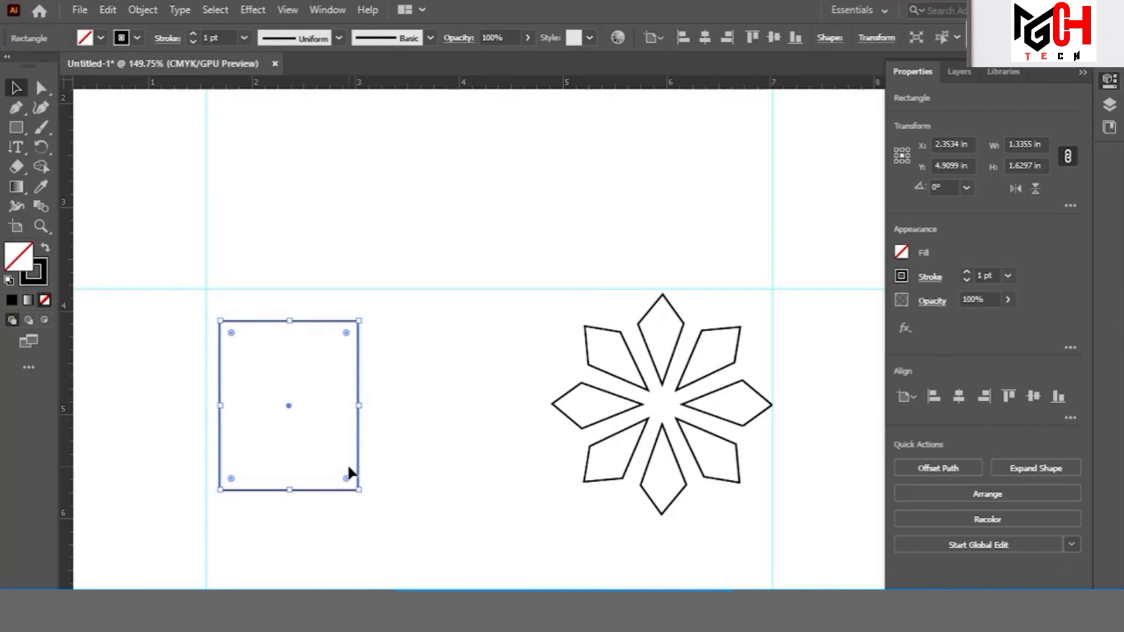
click(482, 469)
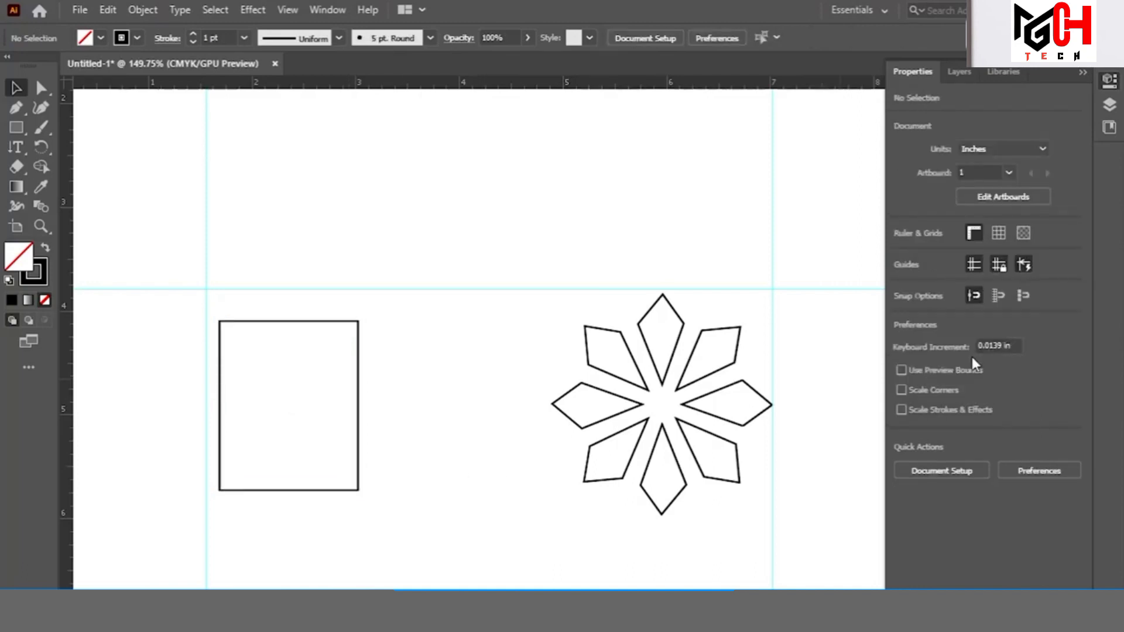
click(359, 359)
key(Right)
key(Right)
key(Right)
key(Right)
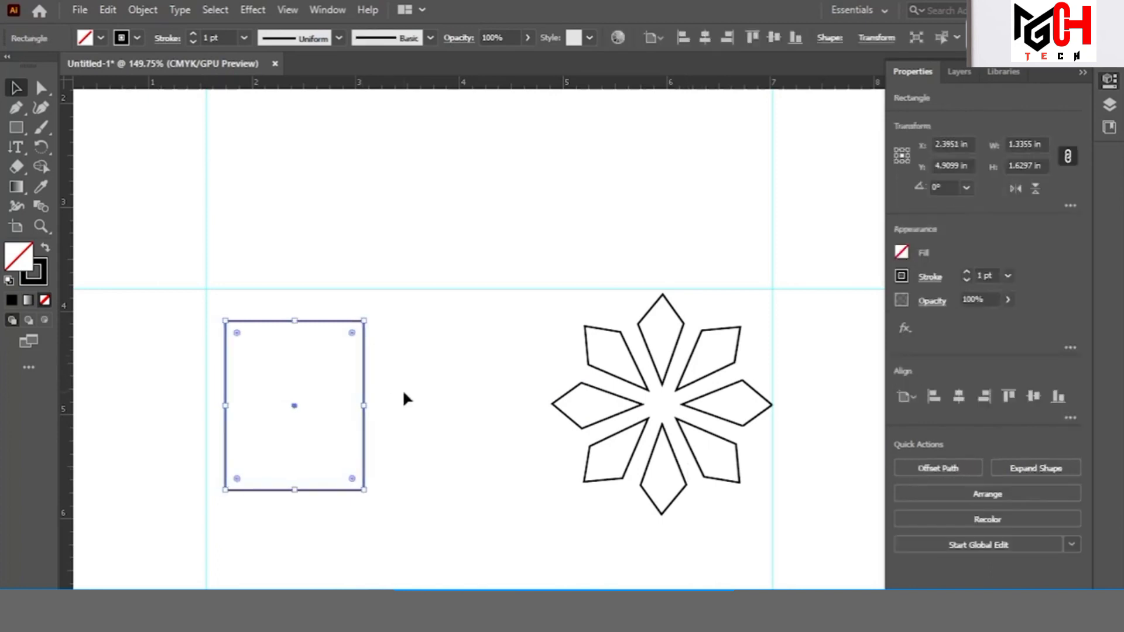
key(Right)
key(Right)
key(Right)
key(Right)
click(404, 393)
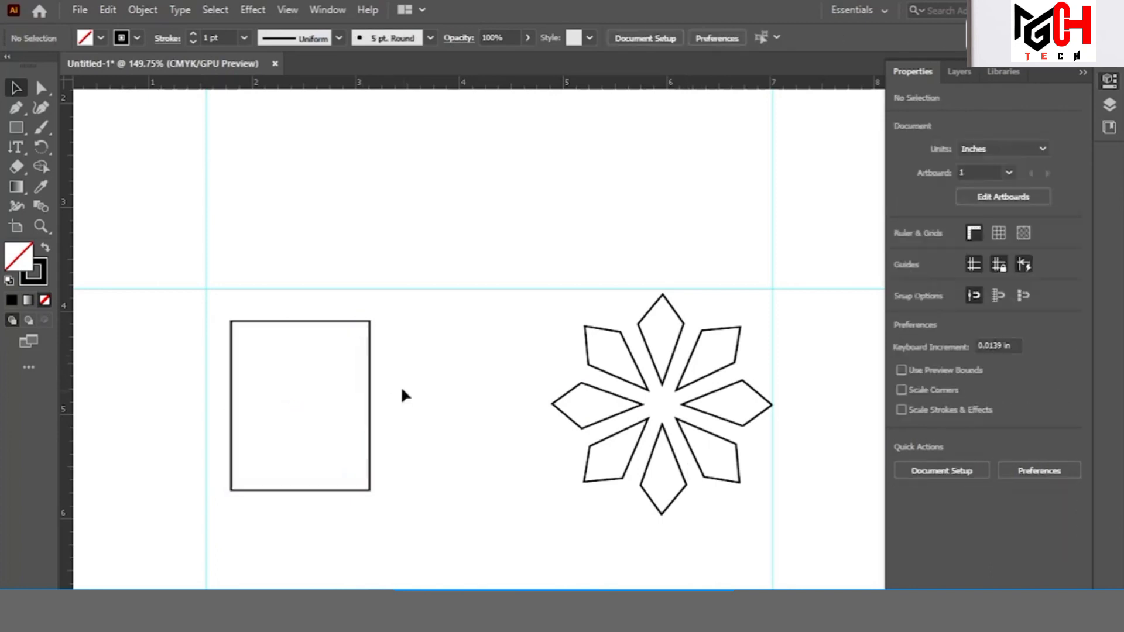
click(371, 366)
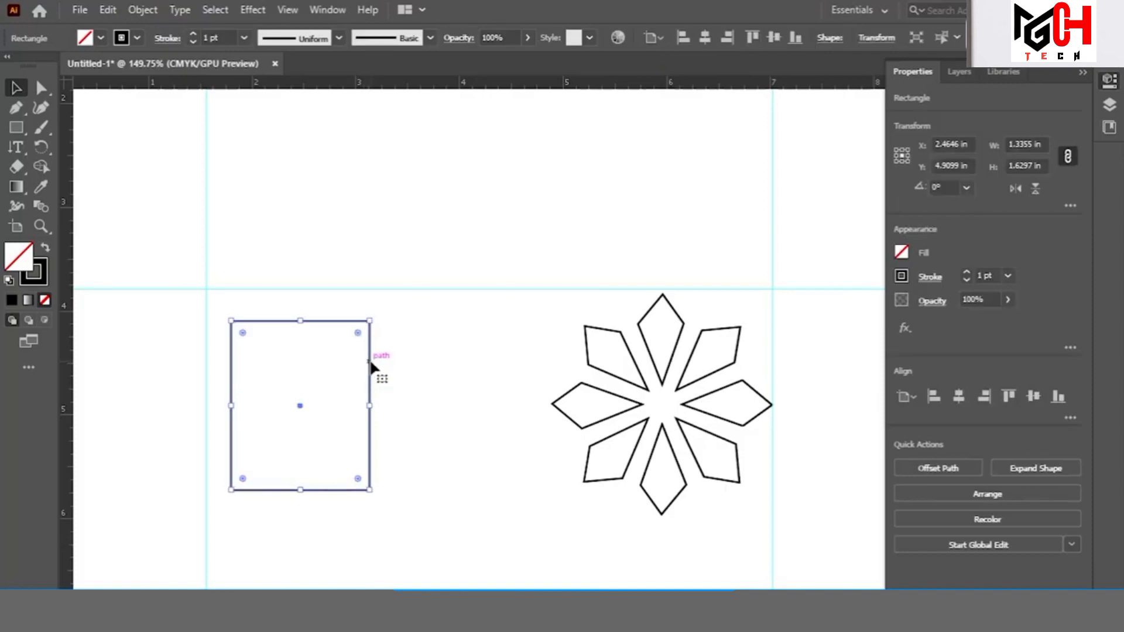
click(416, 387)
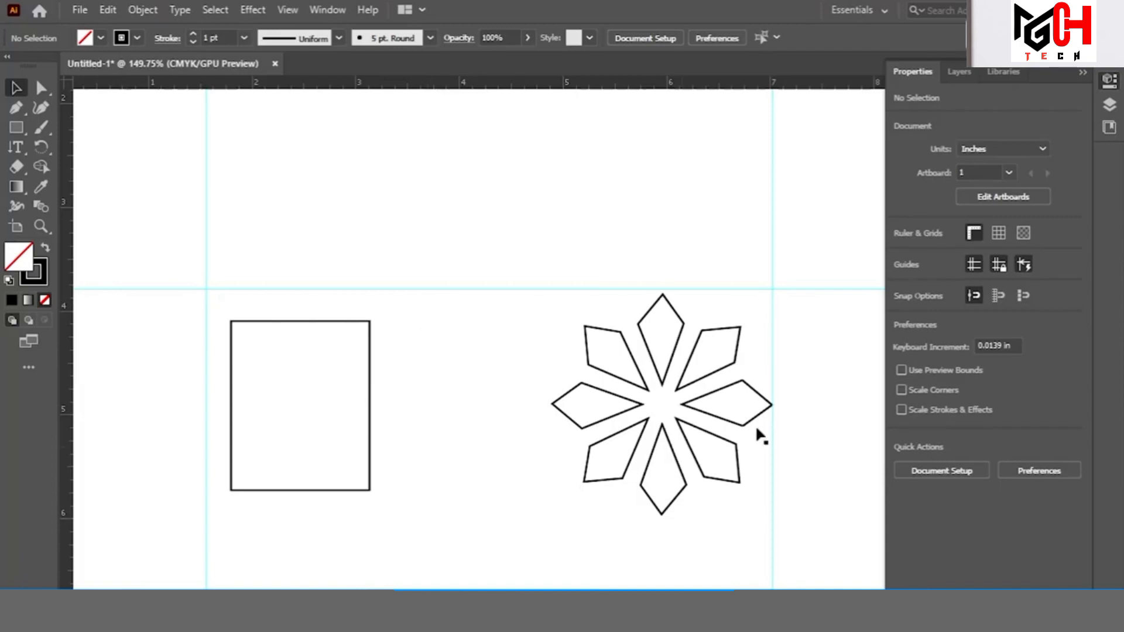
Set the keyboard increment to 0.5 in
click(1016, 348)
text(0.5)
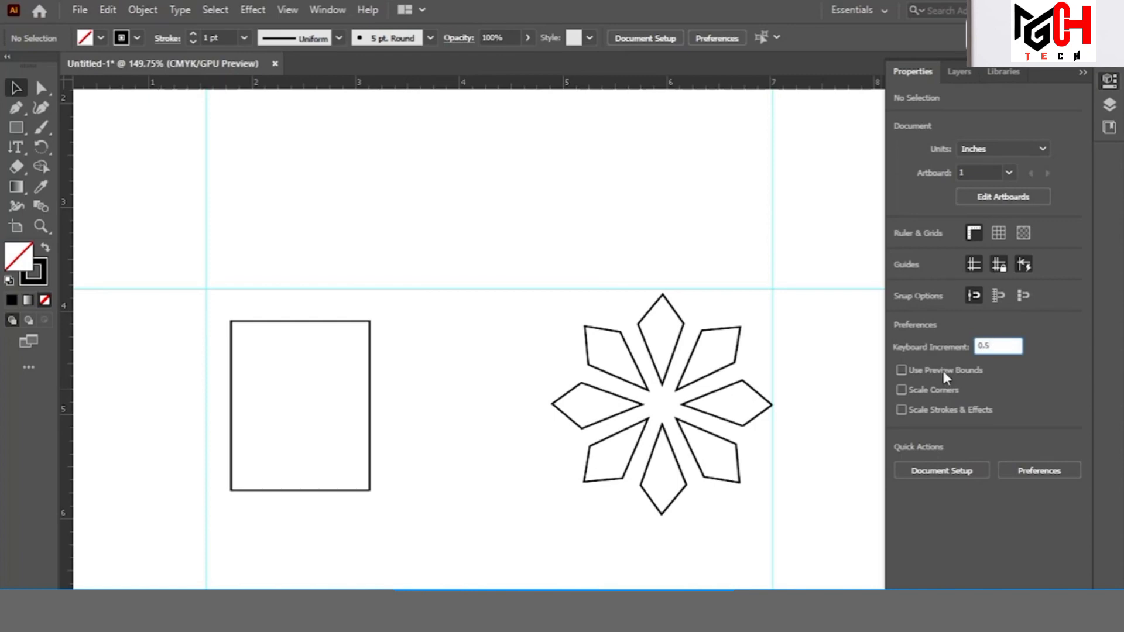
click(459, 384)
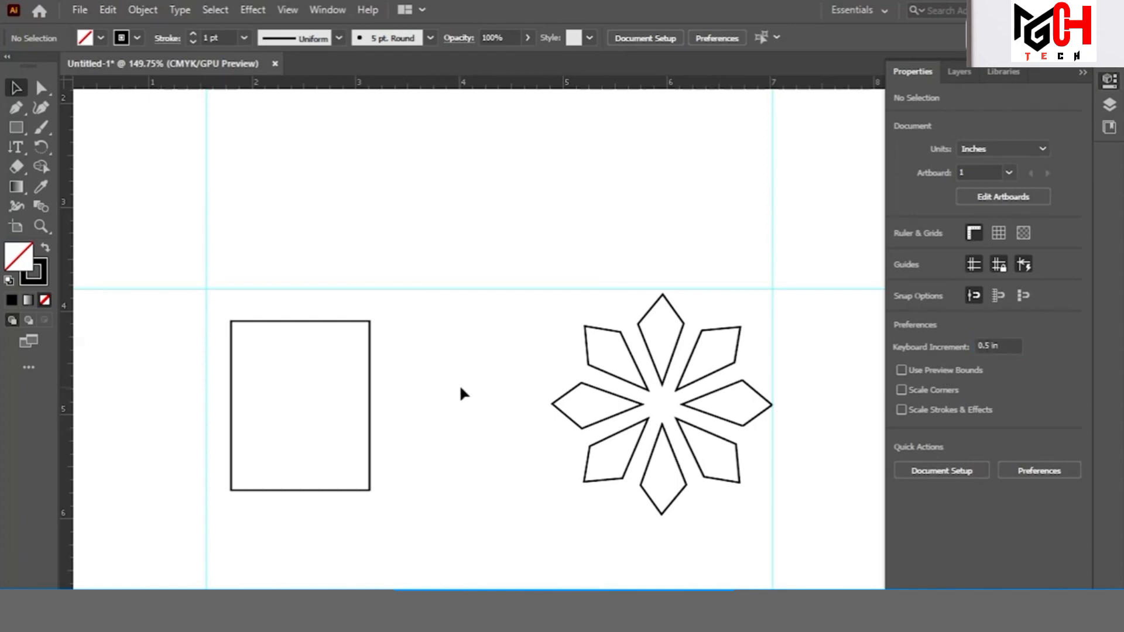
Select the rectangle and nudge it three keyboard increments to the right and three back to the left
click(370, 372)
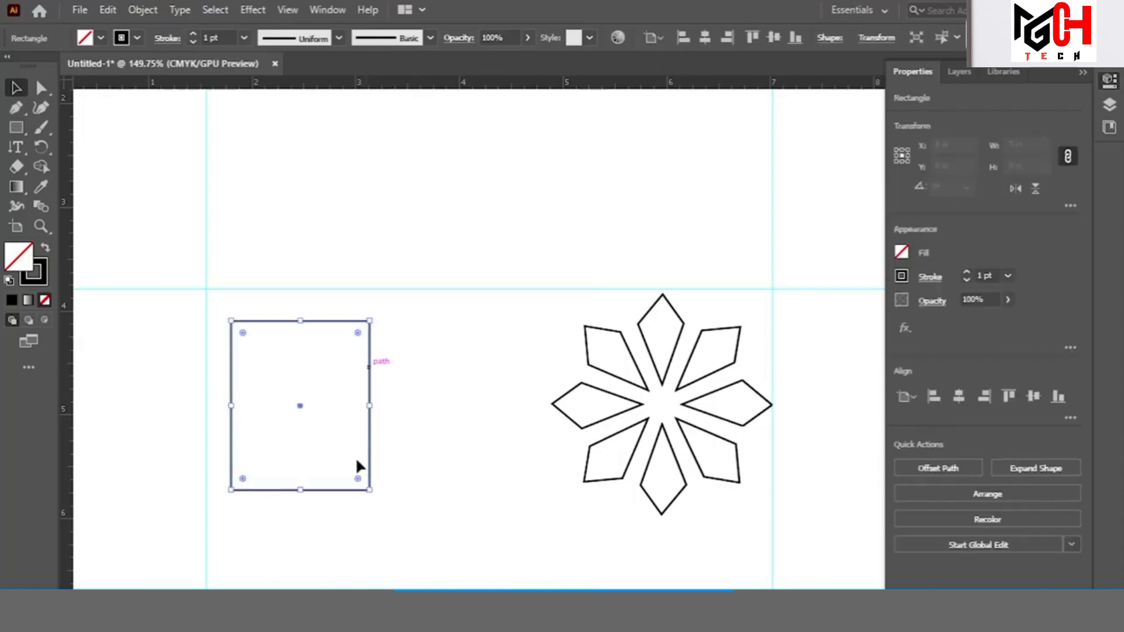
key(Right)
key(Right)
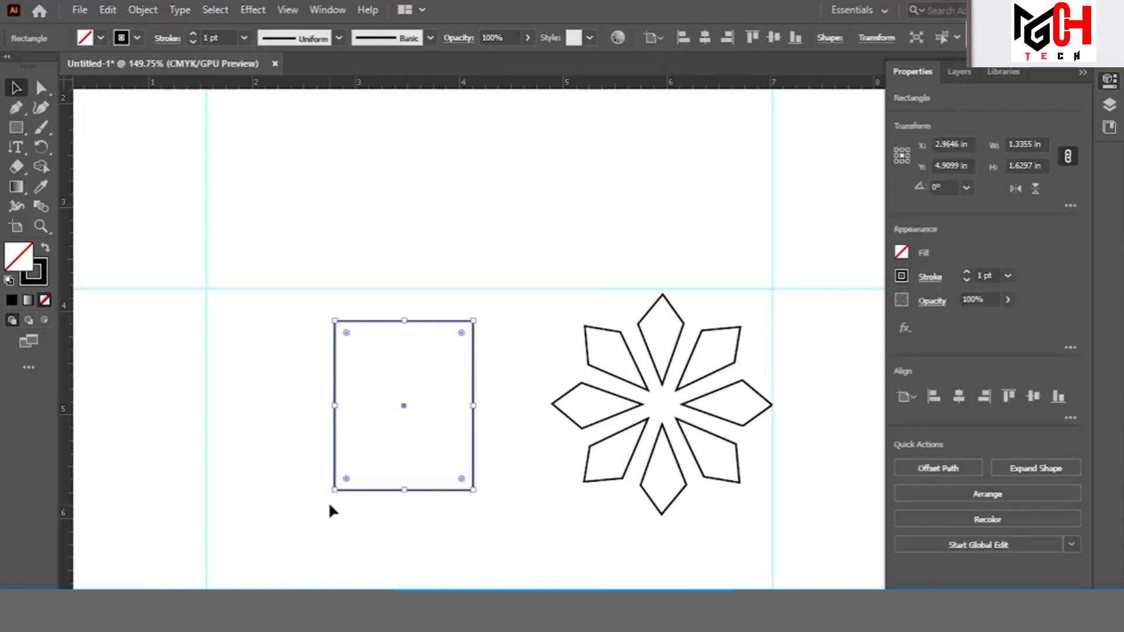
key(Right)
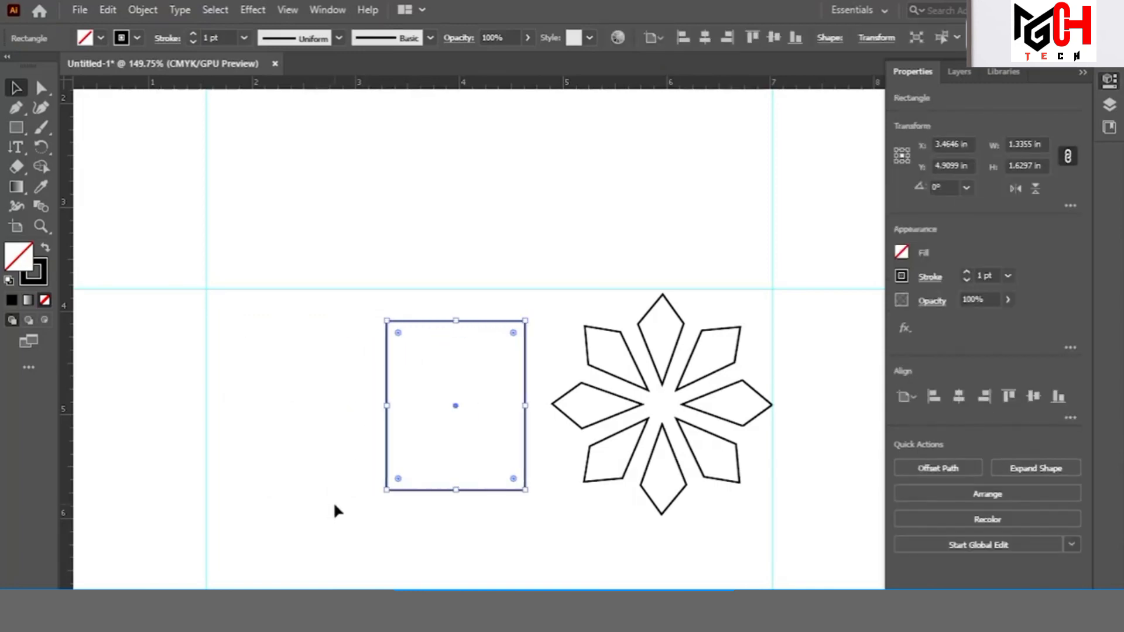
key(Left)
key(Left)
key(Left)
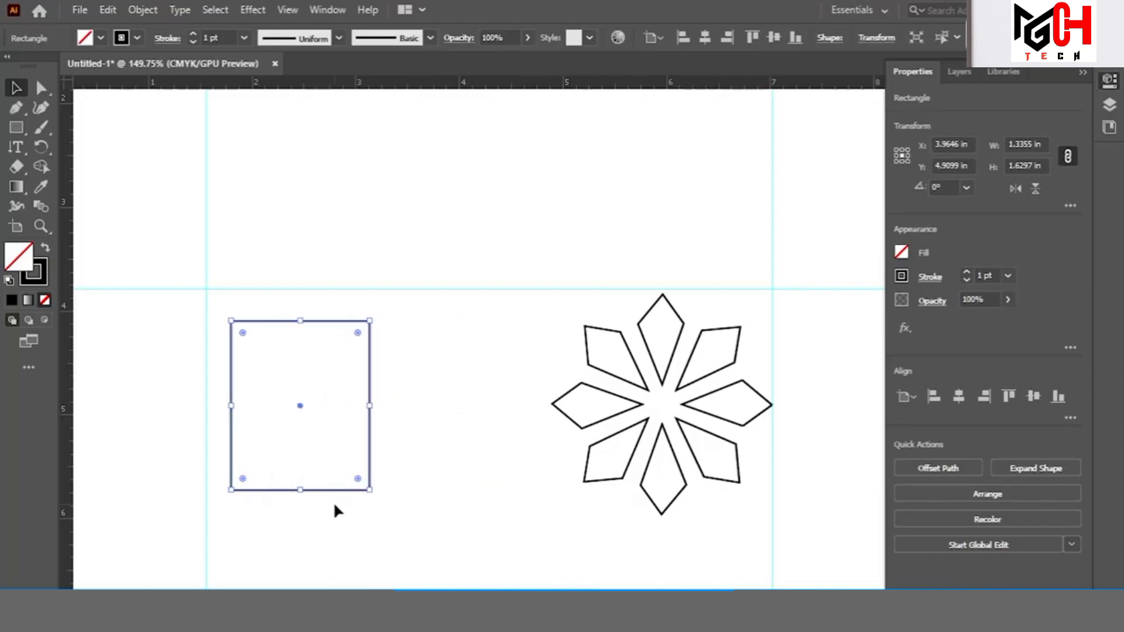
Nudge the rectangle two keyboard increments up and four down
key(Up)
key(Up)
key(Down)
key(Down)
key(Down)
key(Down)
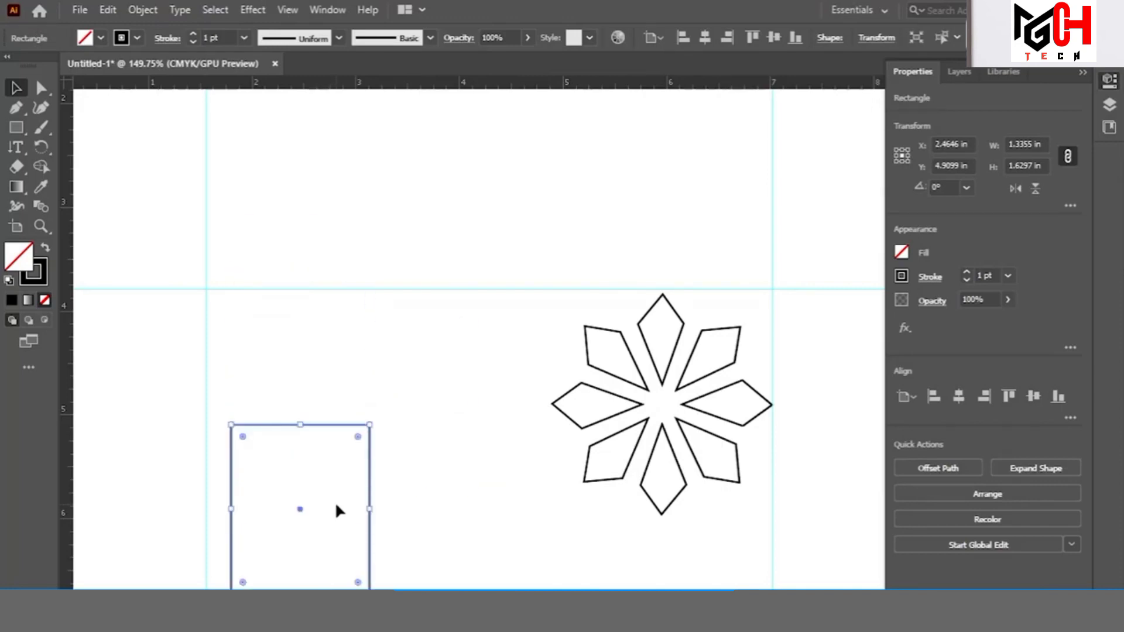
Nudge the rectangle around in all four directions by 0.5 in increments, ending one increment right and one up from its start, and deselect it
key(Up)
key(Up)
key(Right)
key(Right)
key(Down)
key(Up)
key(Left)
key(Right)
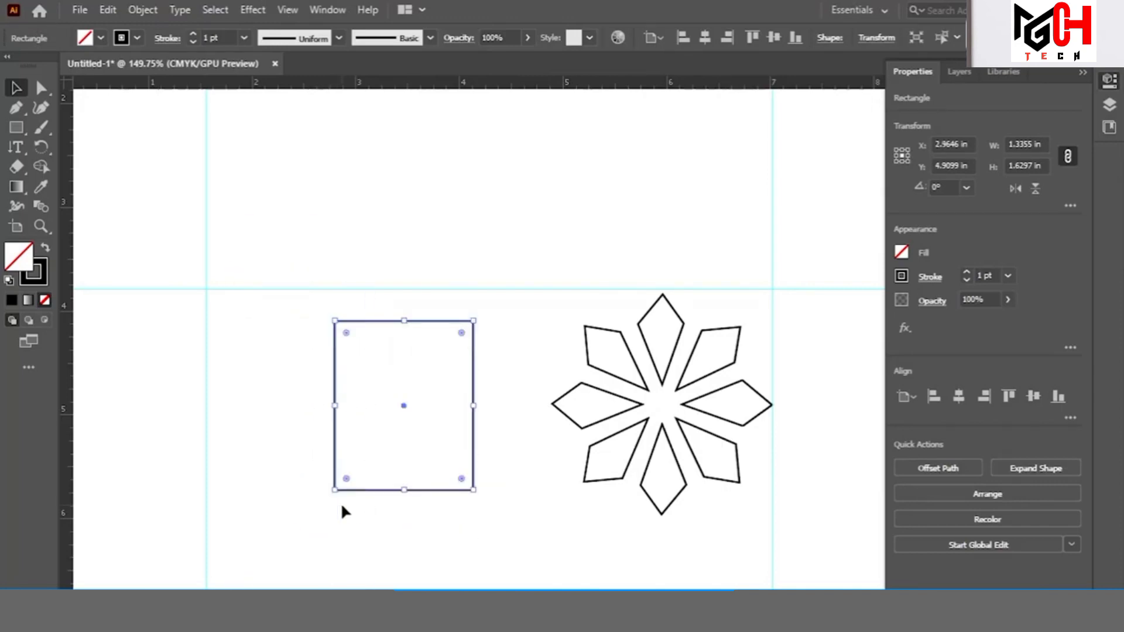
key(Left)
key(Down)
key(Up)
key(Up)
key(Down)
key(Right)
key(Down)
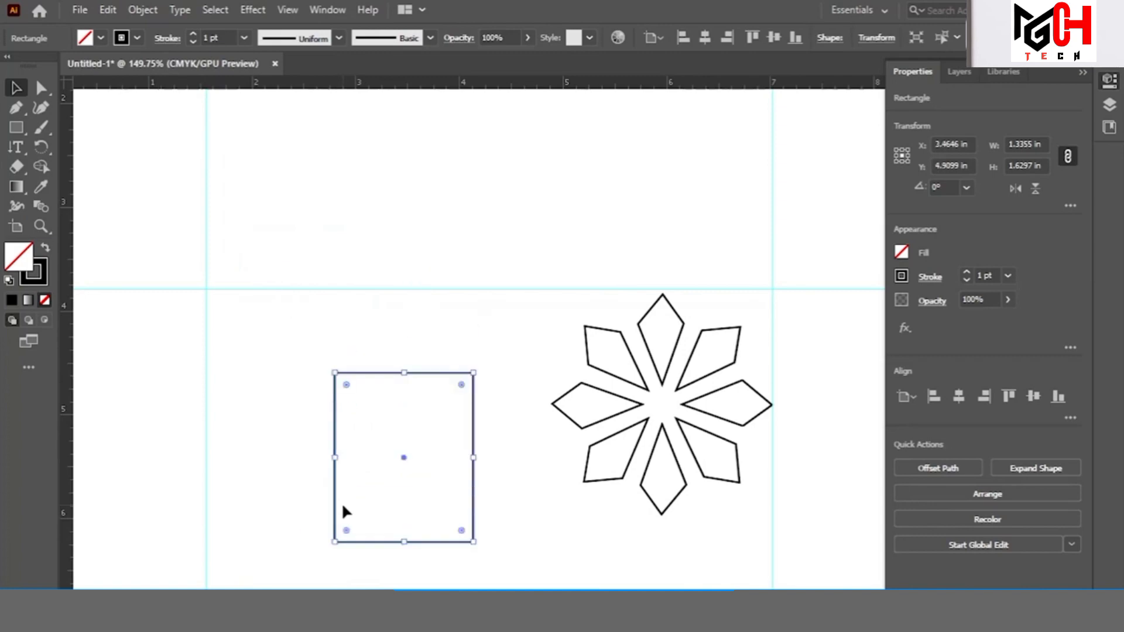
key(Left)
key(Up)
key(Right)
key(Down)
key(Left)
key(Up)
key(Right)
key(Left)
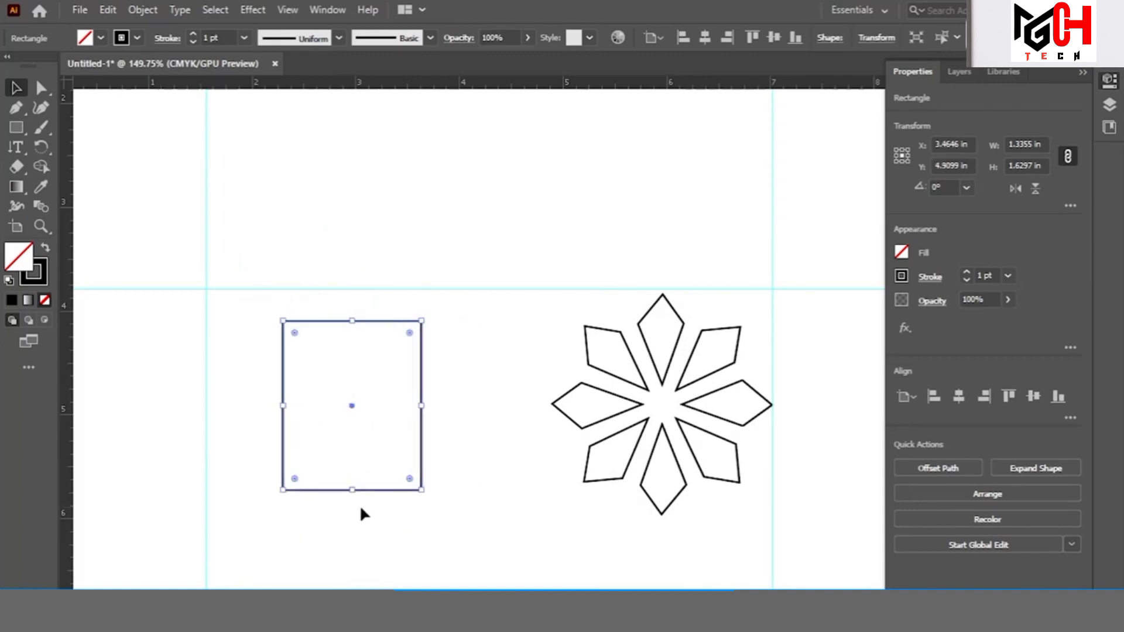
key(Down)
click(497, 472)
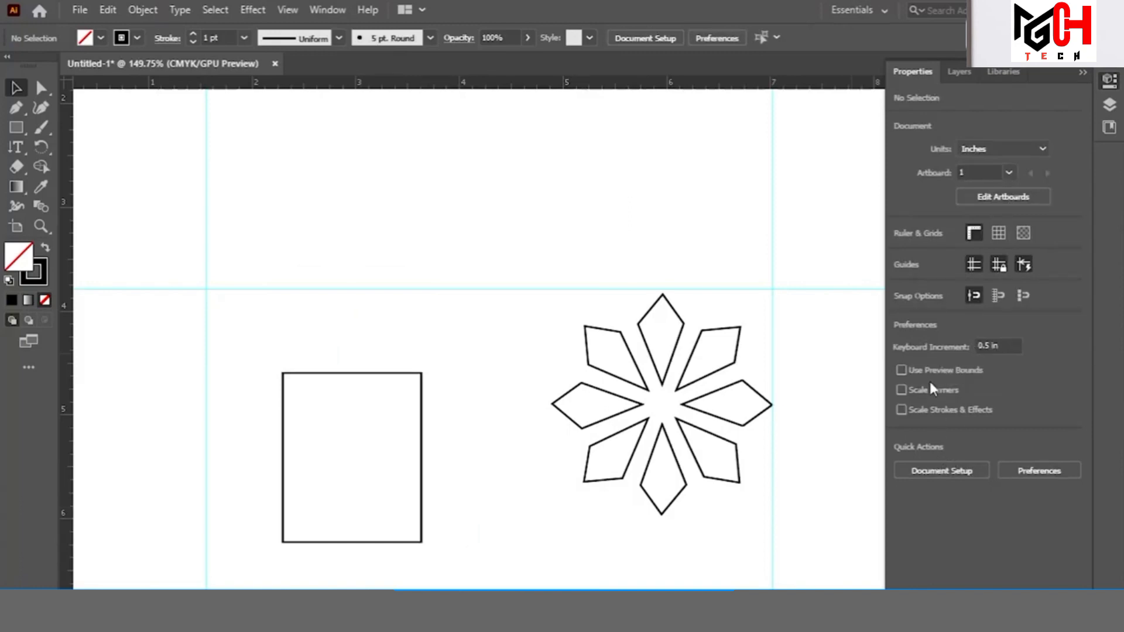
Examine the grid colour and grid size options in Document Setup, and look over the General preferences
click(938, 473)
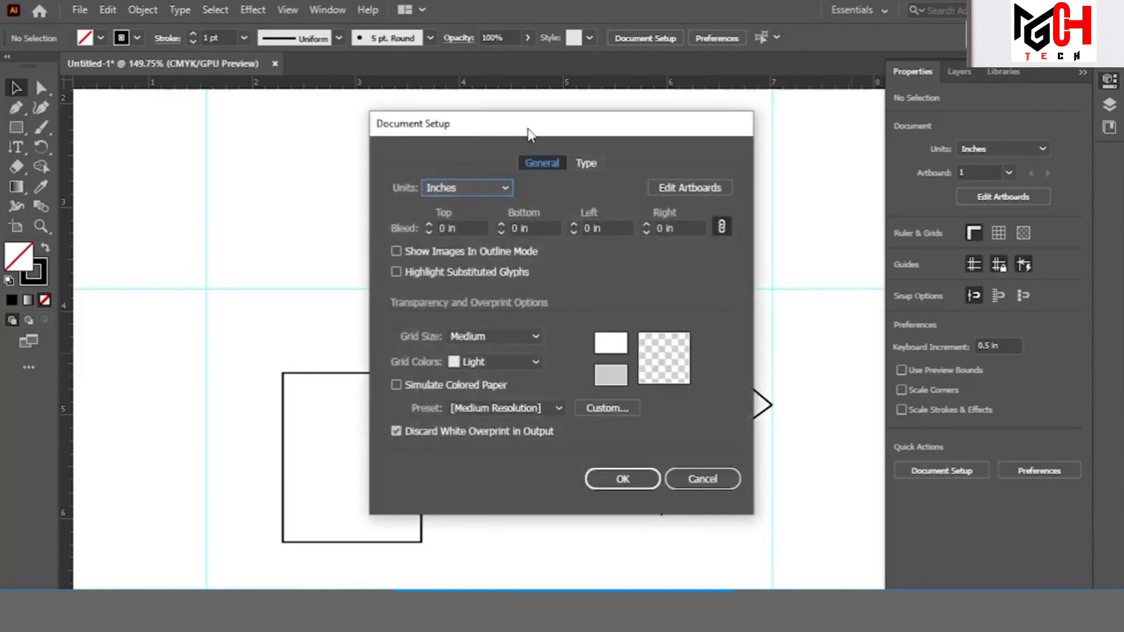
drag(526, 130, 456, 104)
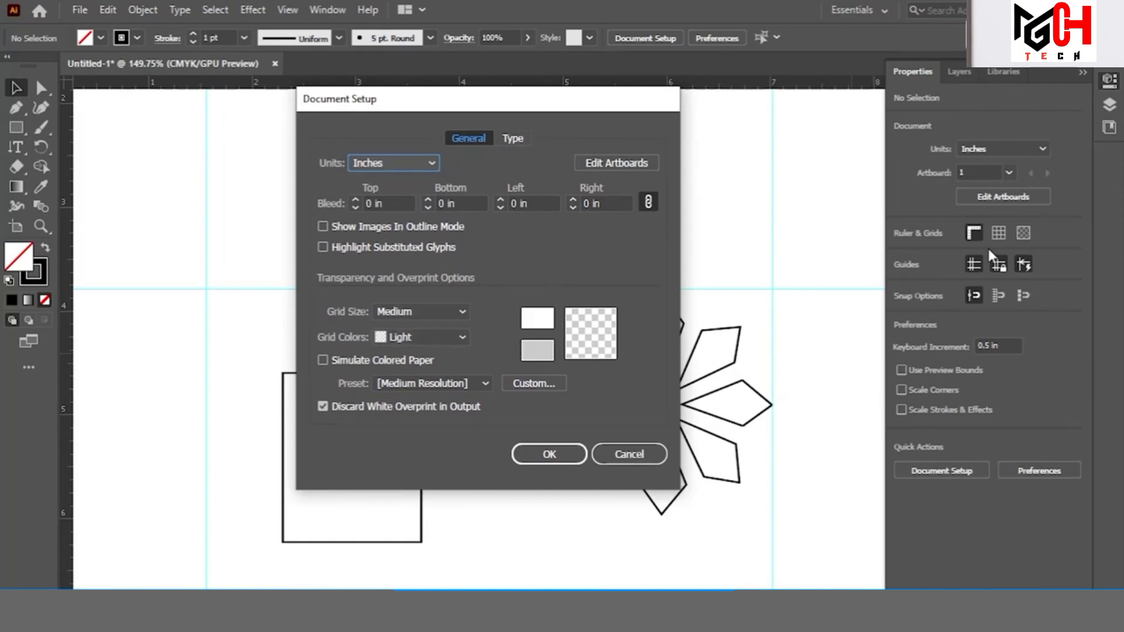
click(415, 340)
click(414, 339)
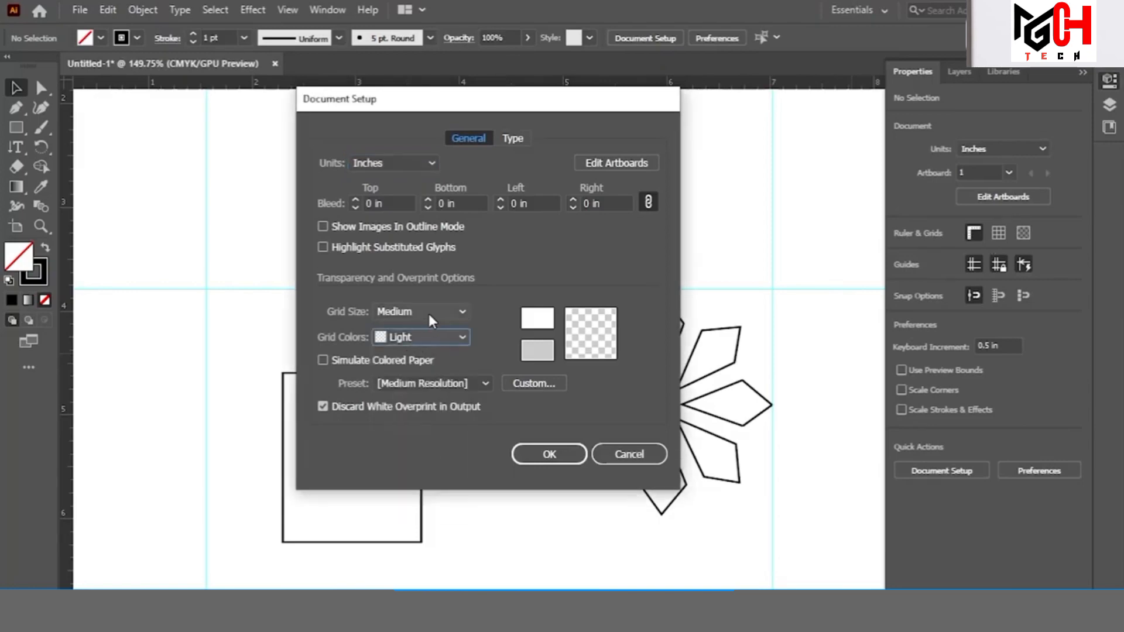
click(436, 319)
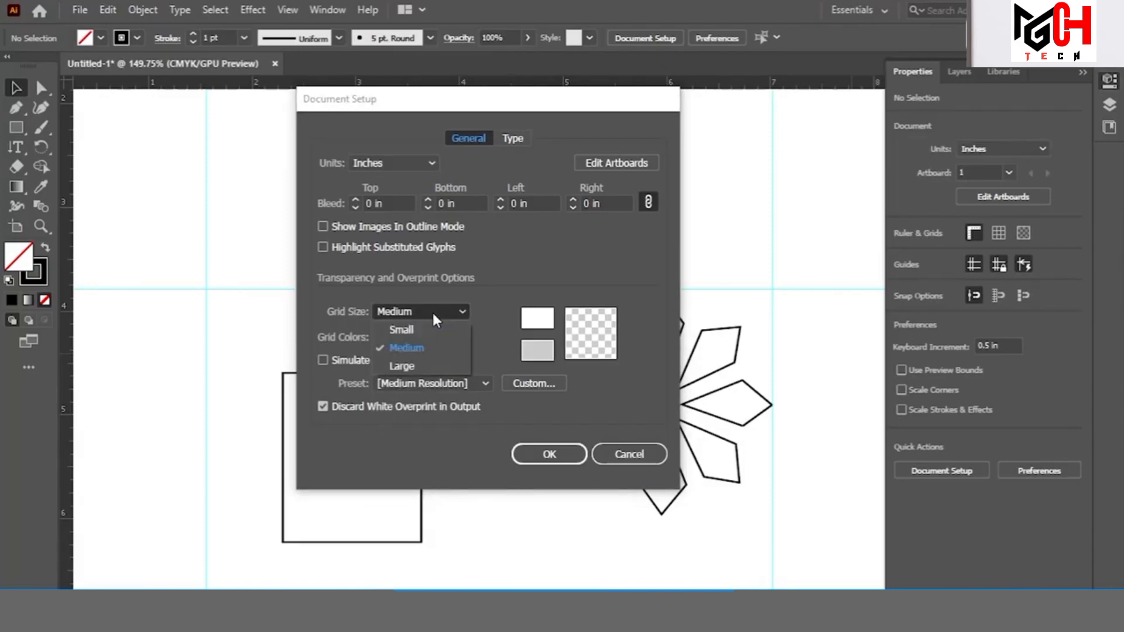
click(508, 305)
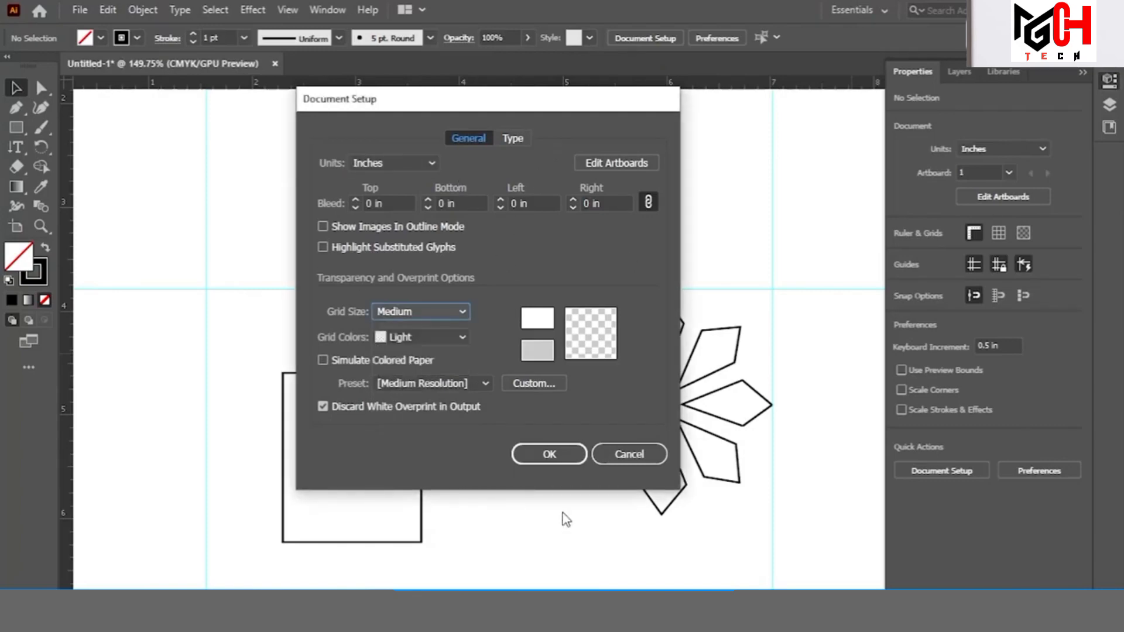
click(567, 460)
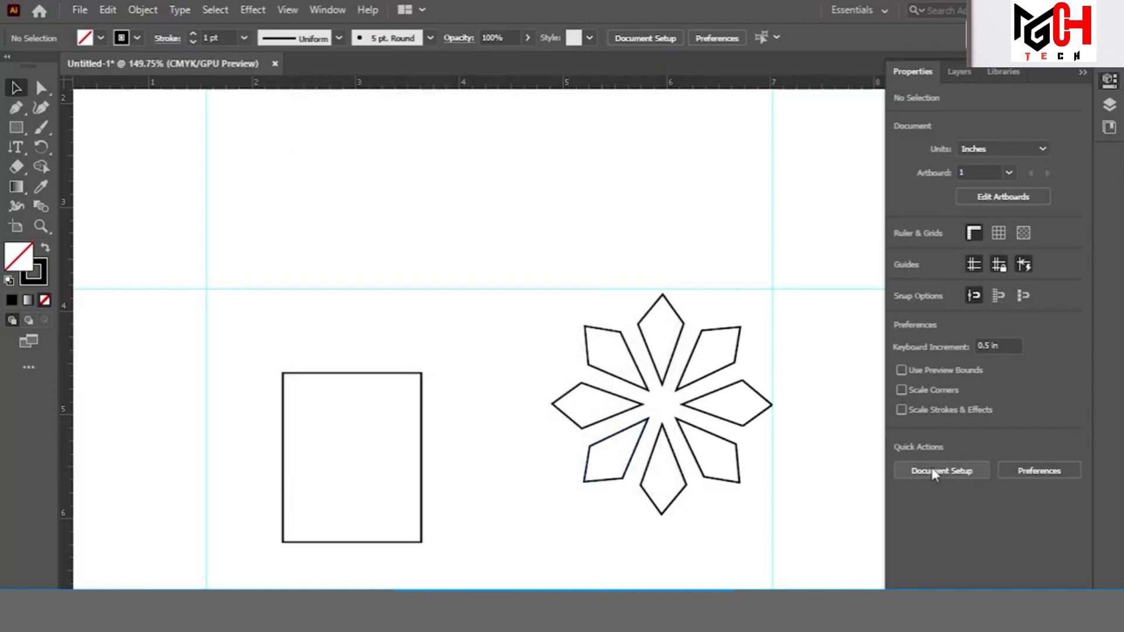
click(1036, 473)
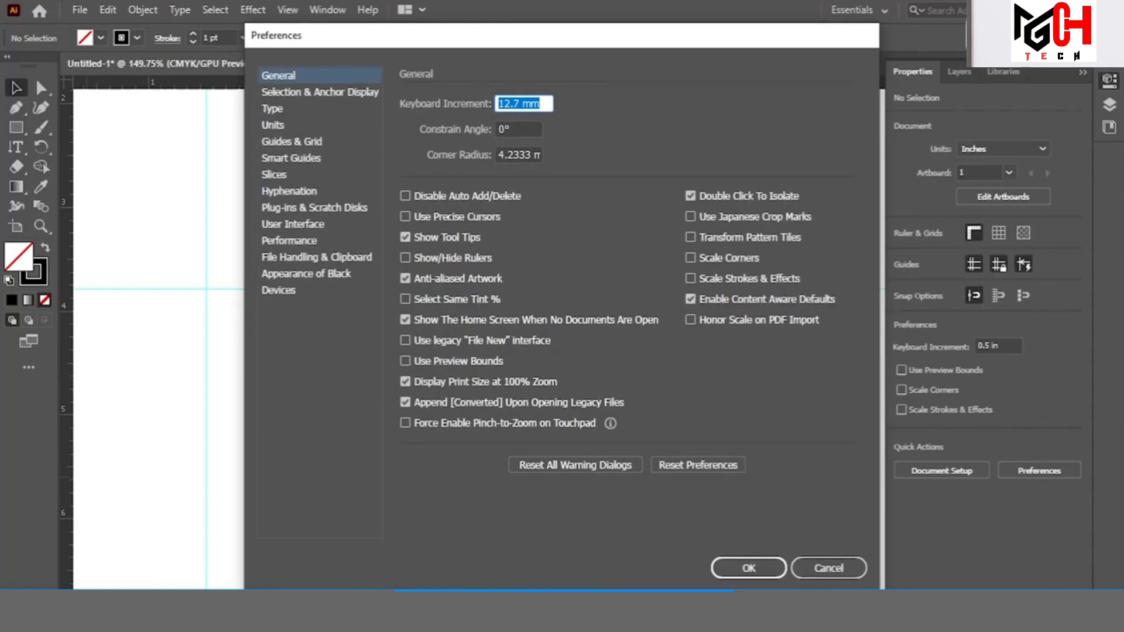
click(749, 569)
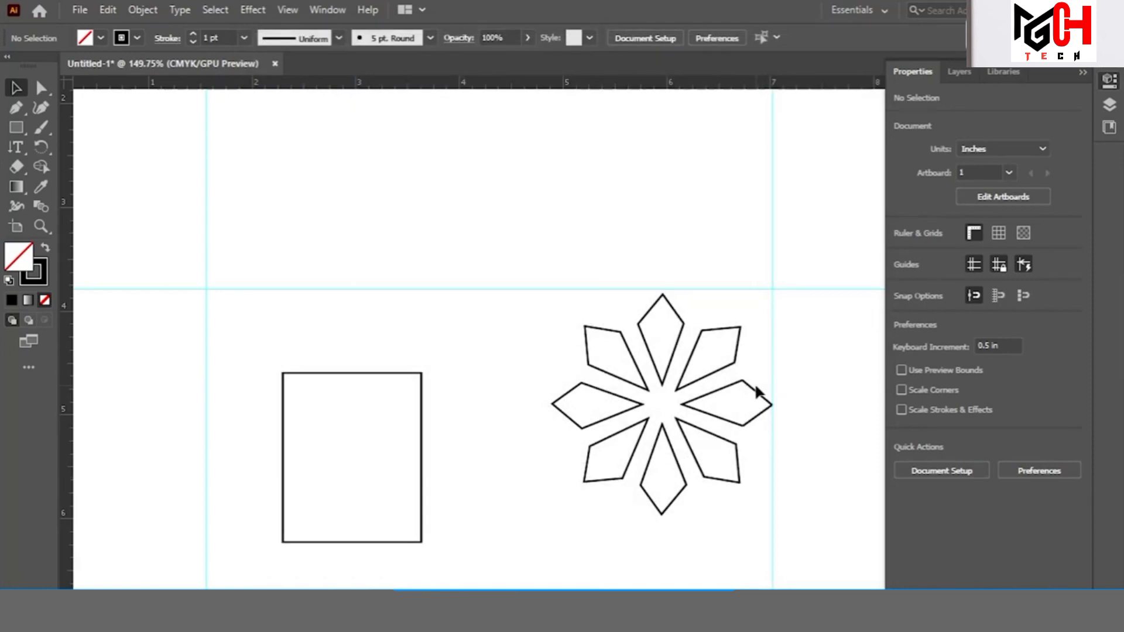
Select the rectangle and set its stroke weight to 4 pt
click(305, 373)
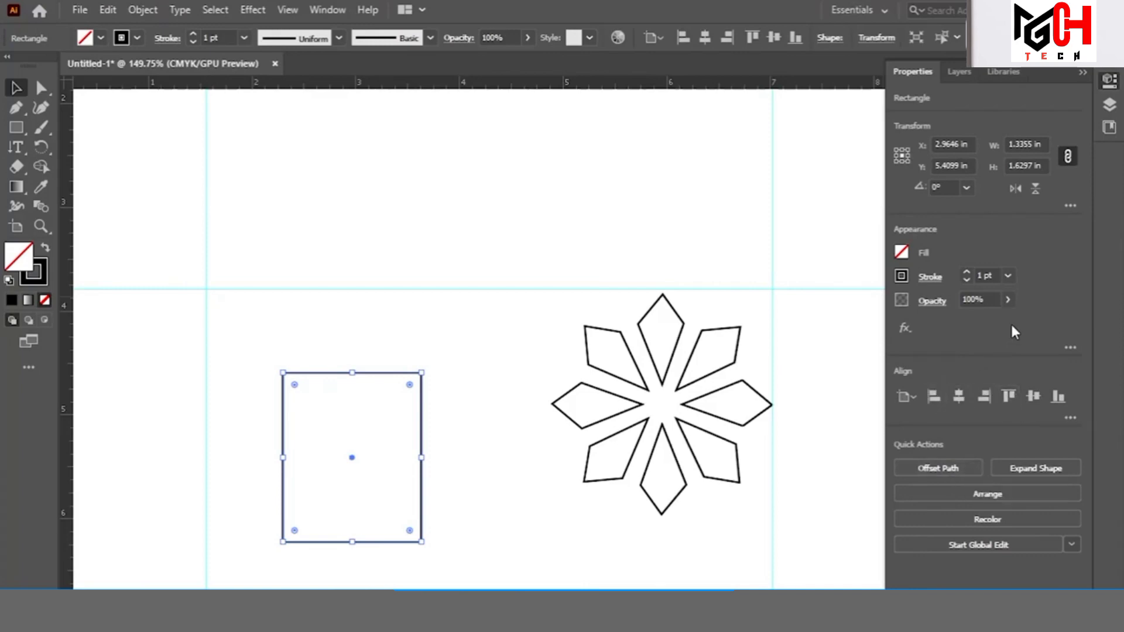
click(1008, 276)
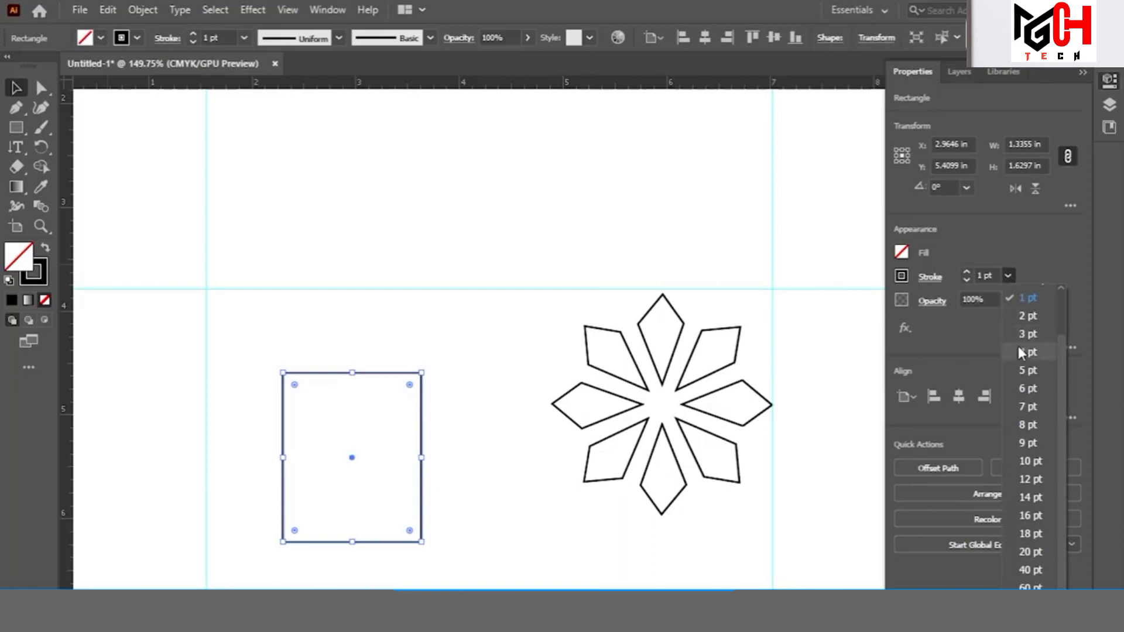
click(1019, 352)
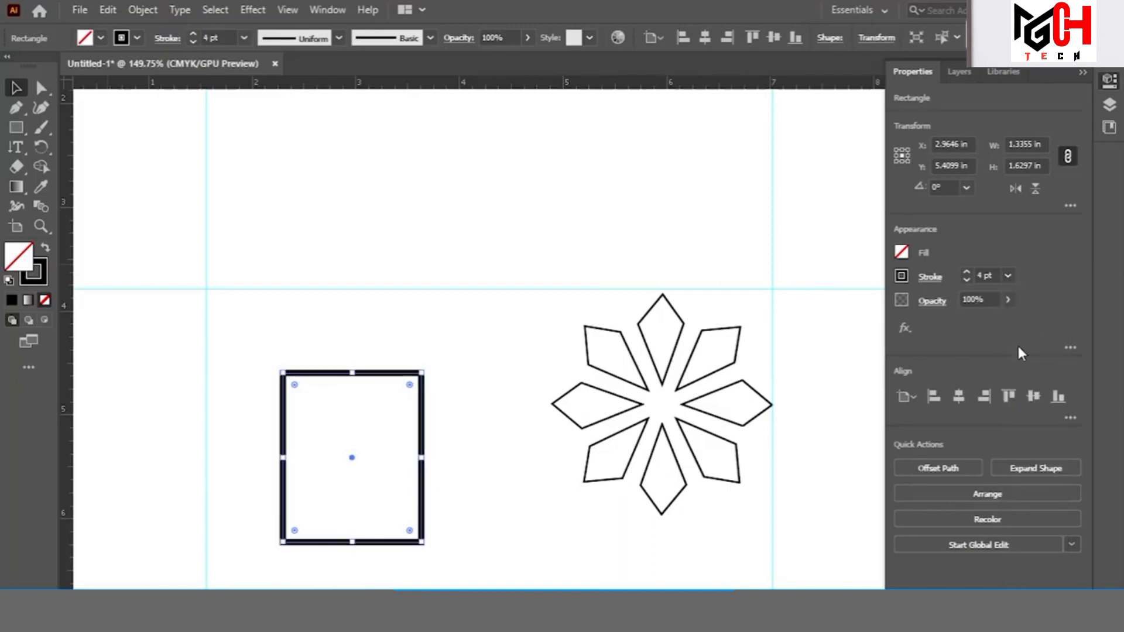
Change the rectangle's stroke colour to red and set the stroke weight to 3 pt
click(135, 42)
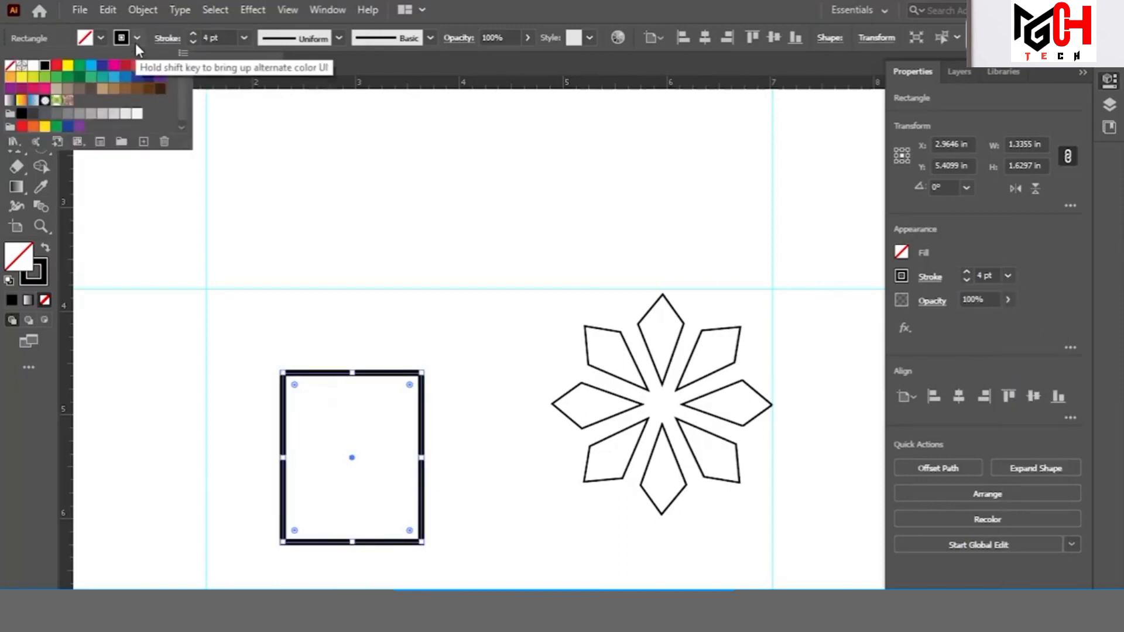
click(1057, 334)
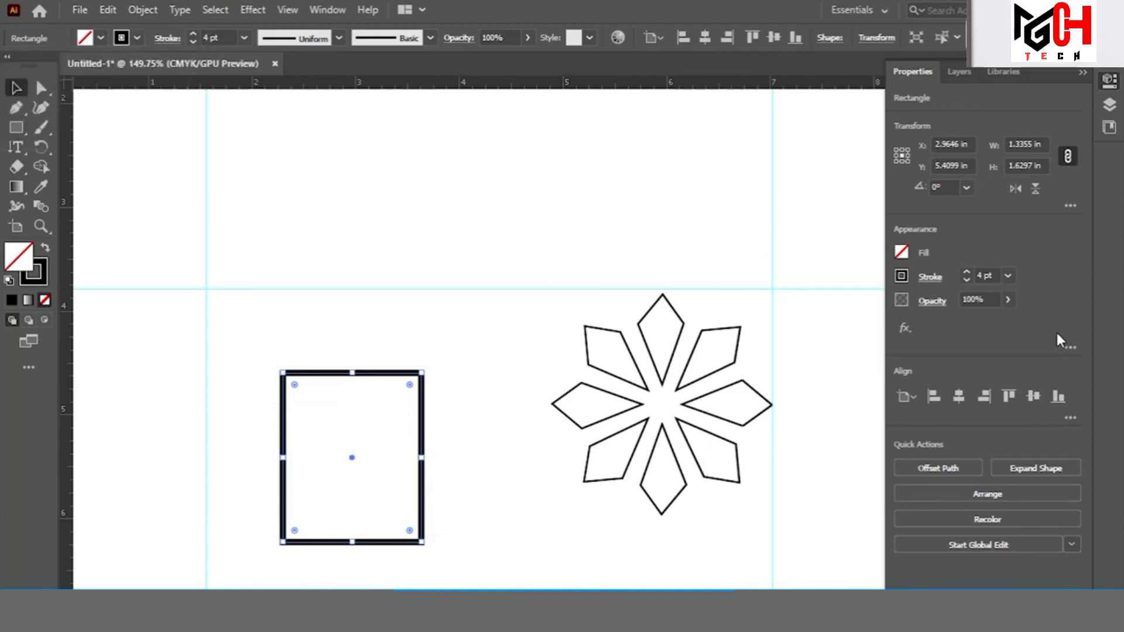
click(905, 279)
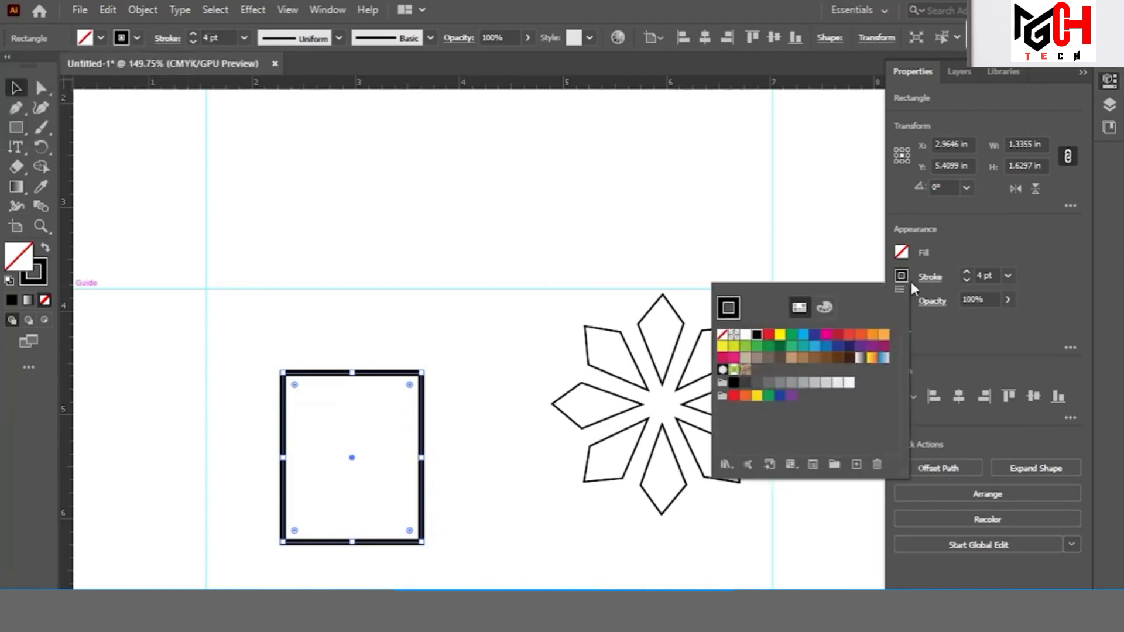
click(849, 337)
click(1007, 275)
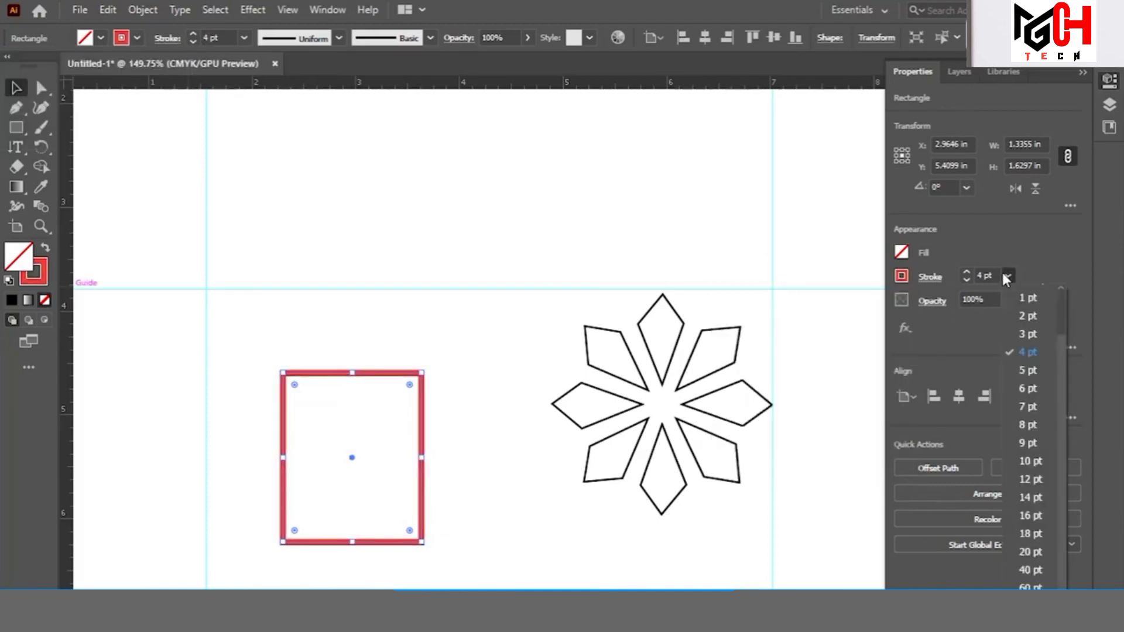
click(1029, 335)
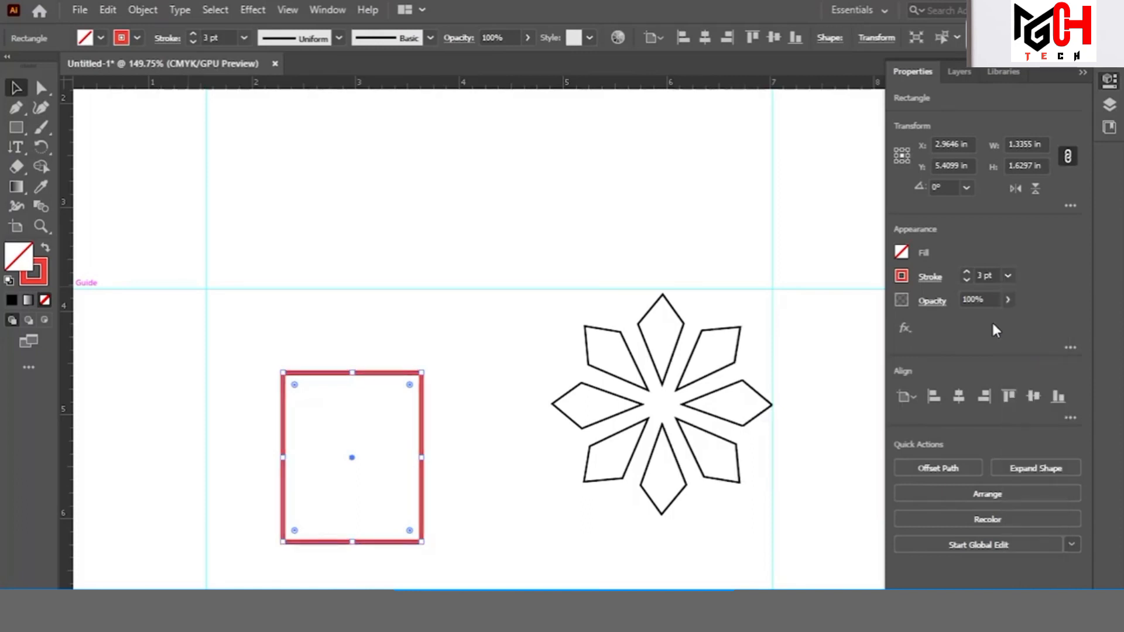
Fill the rectangle with an olive green of C 35, M 11, Y 75, K 17, and collapse the Color panel
click(21, 263)
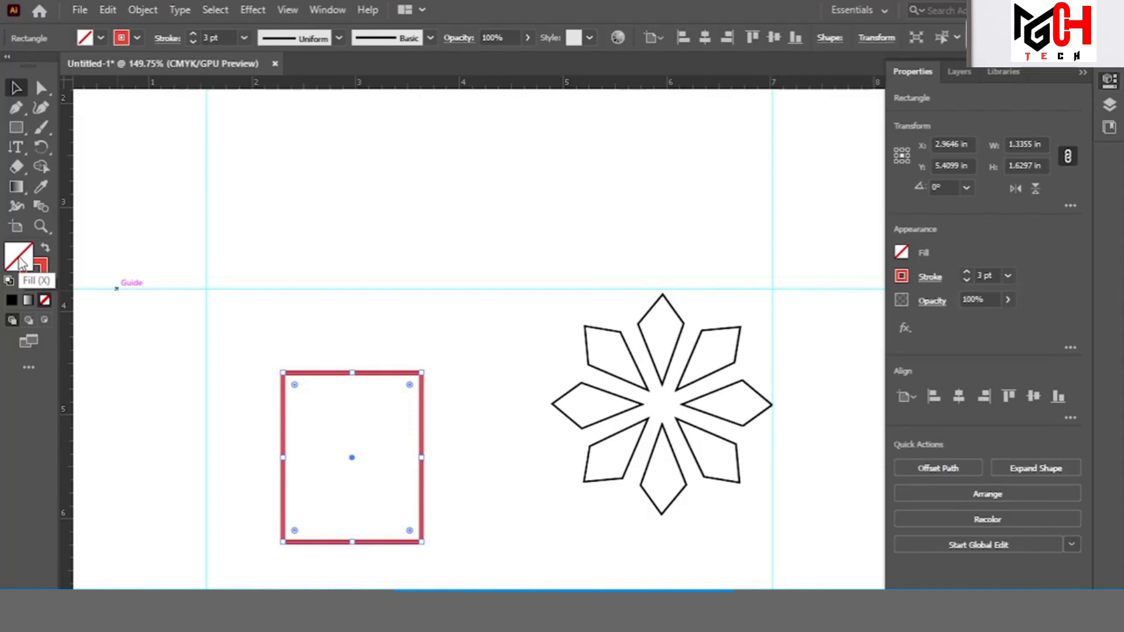
click(10, 300)
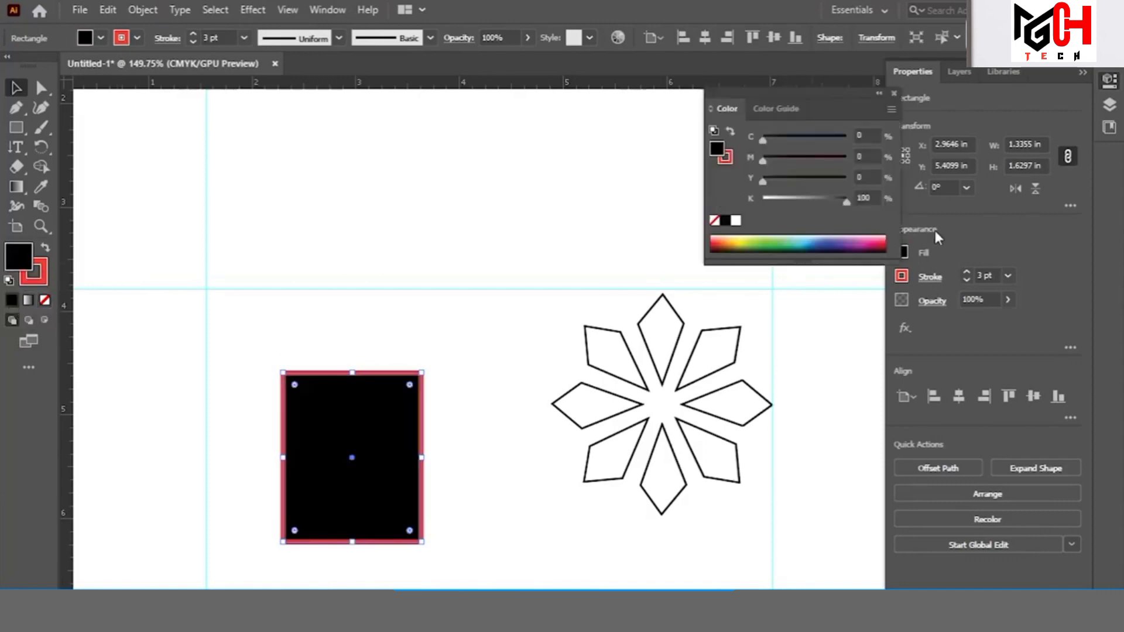
click(841, 229)
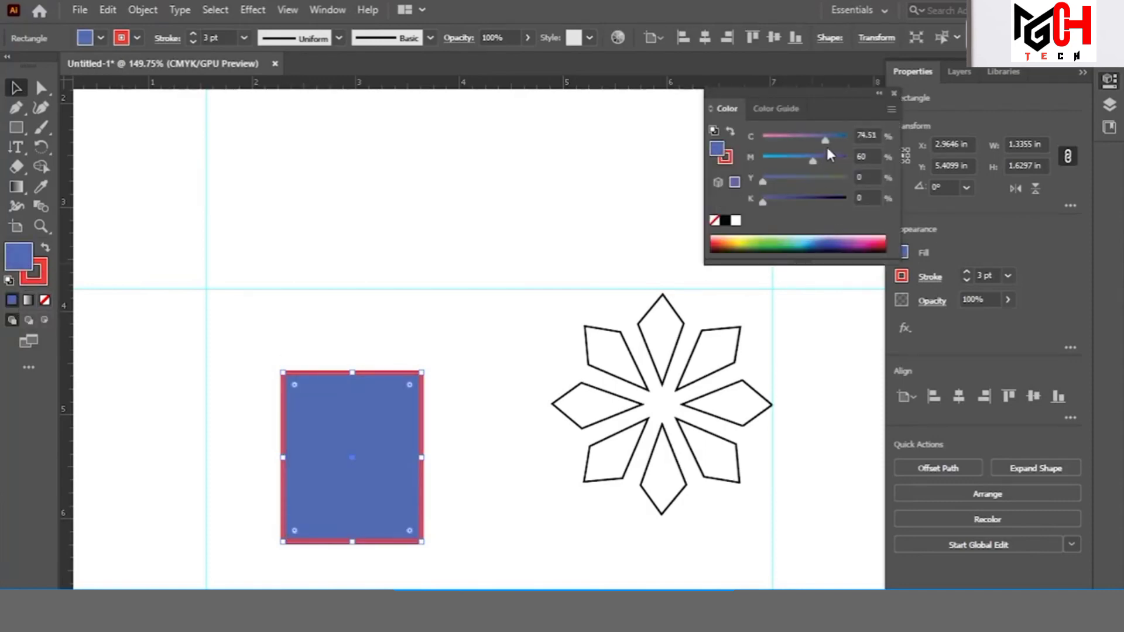
drag(827, 140, 777, 201)
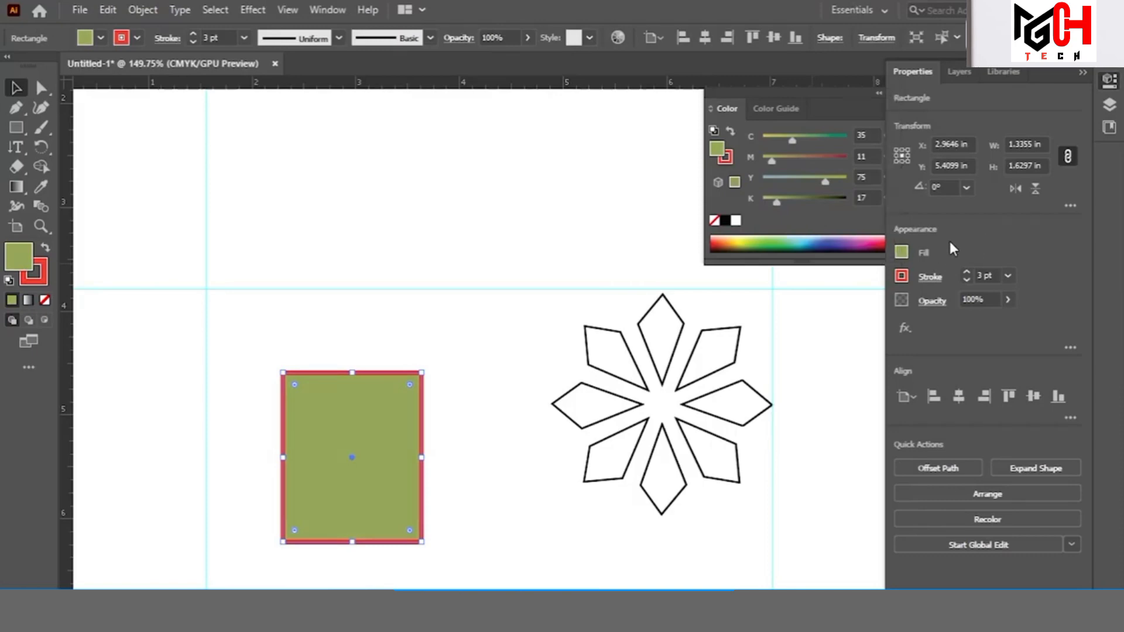
click(880, 96)
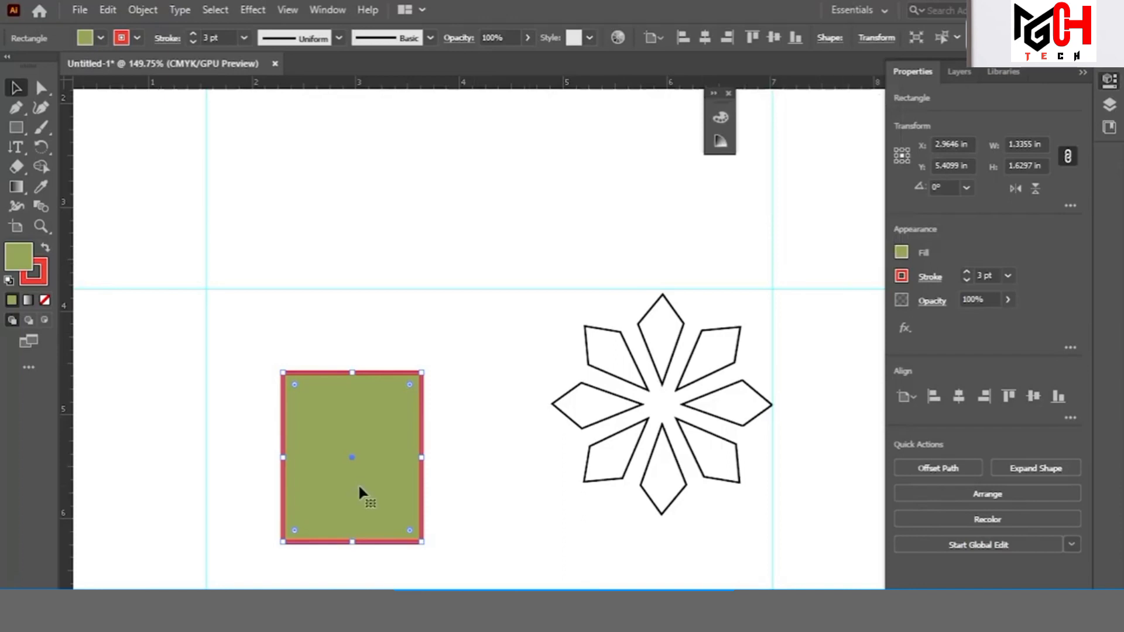
Reduce the rectangle's opacity to 46%, trying 65% first
click(1008, 301)
drag(982, 322, 982, 322)
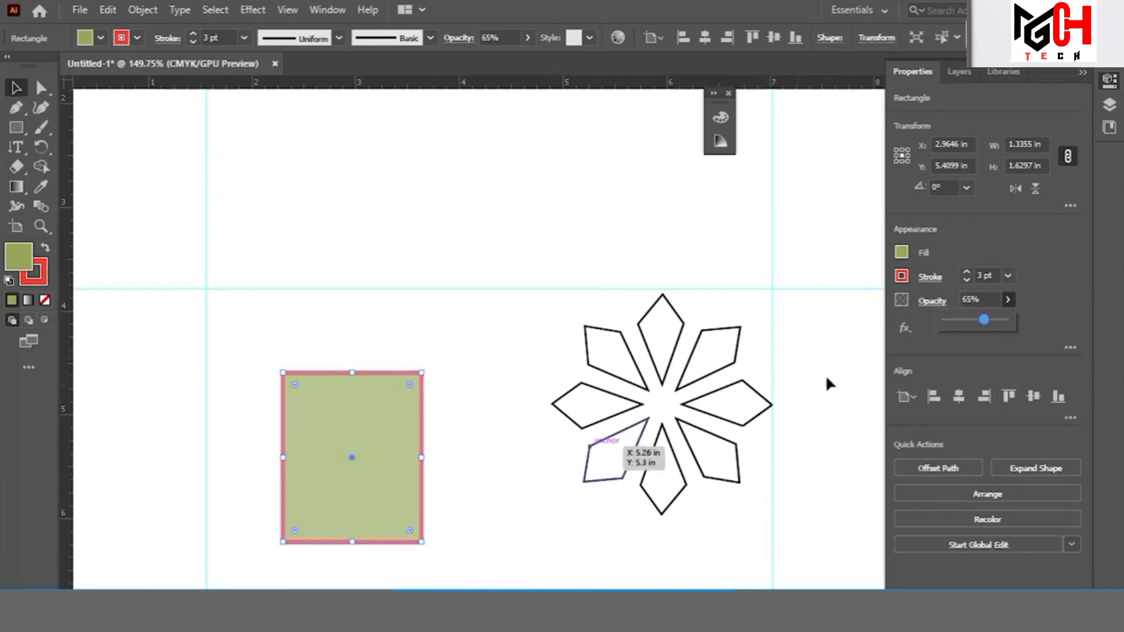
click(1050, 298)
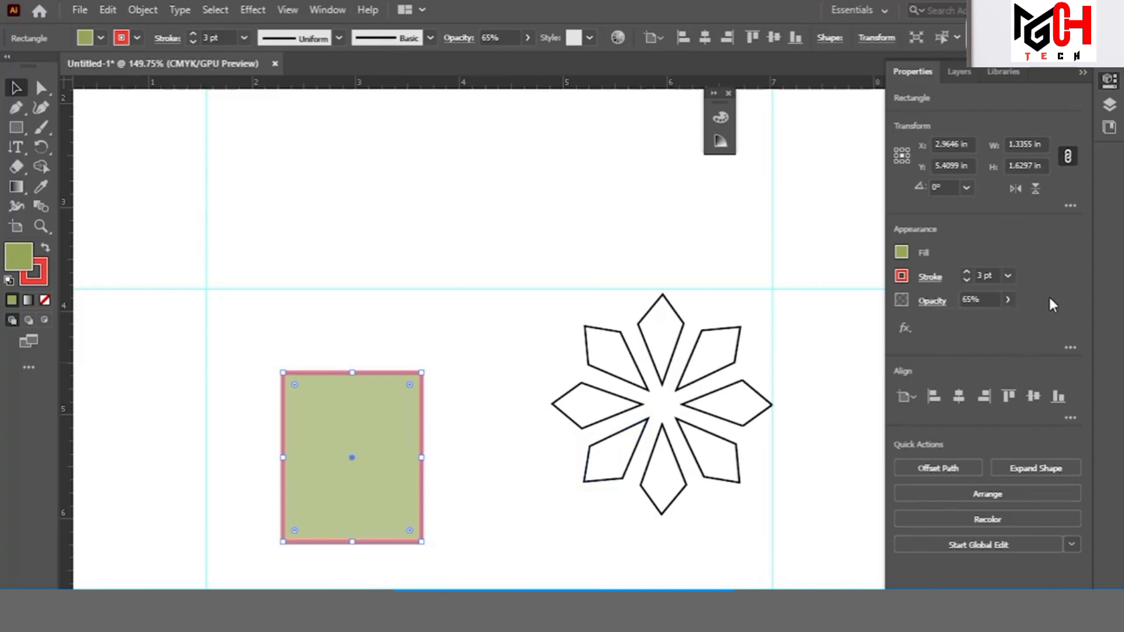
click(1007, 300)
drag(973, 322, 971, 322)
click(1042, 305)
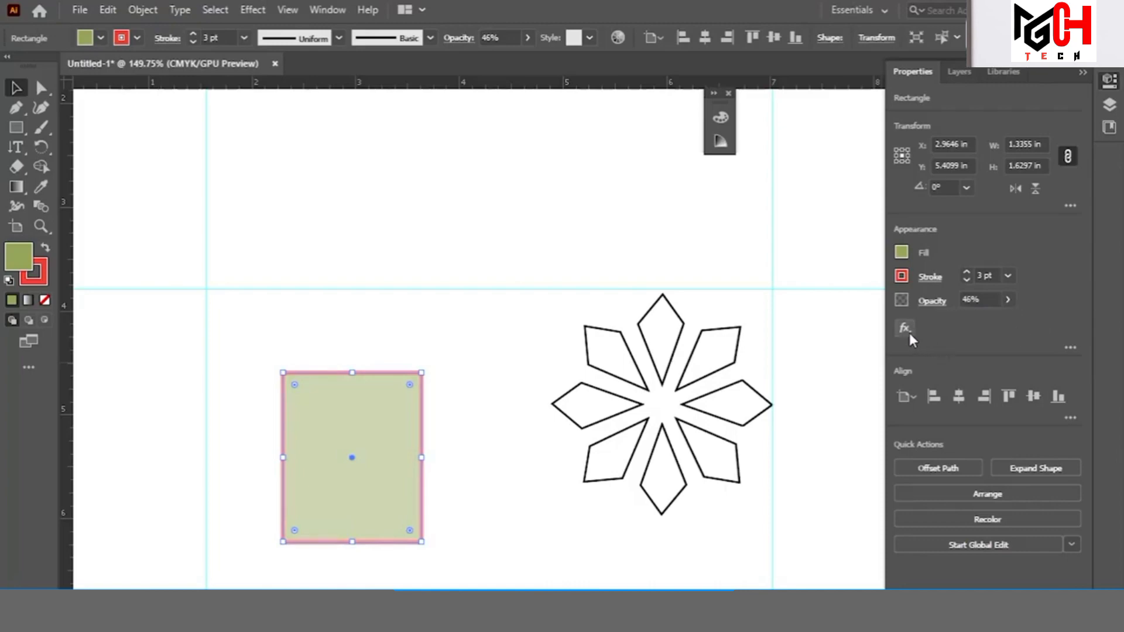
click(251, 9)
click(242, 8)
click(648, 315)
click(648, 311)
Select the rectangle together with the flower's top petal and align their top edges
click(355, 395)
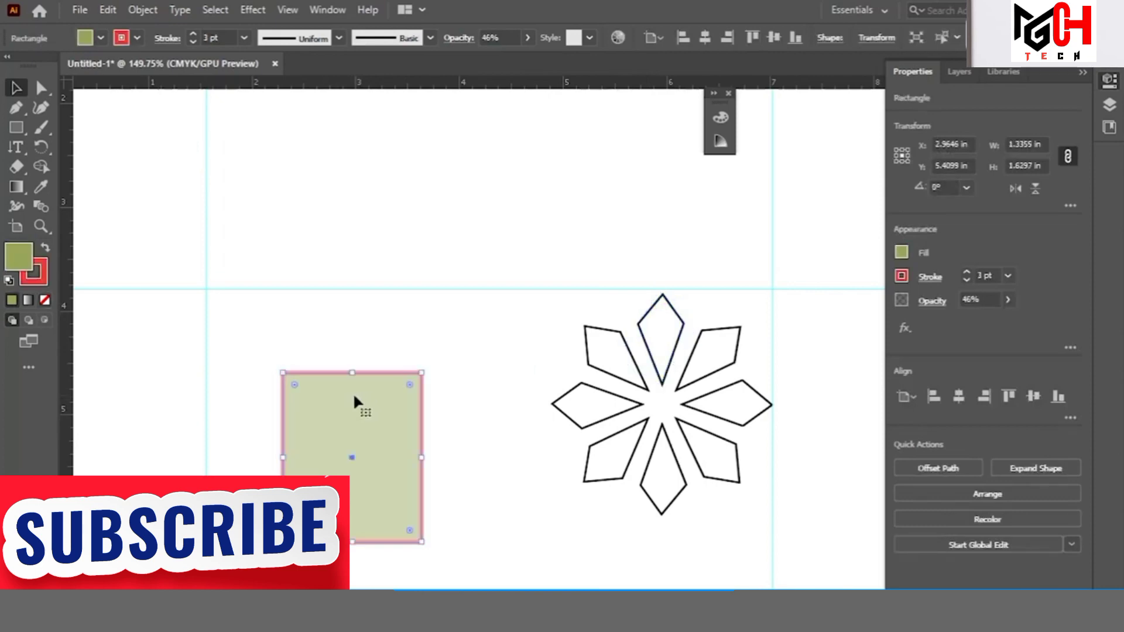
shift+click(637, 322)
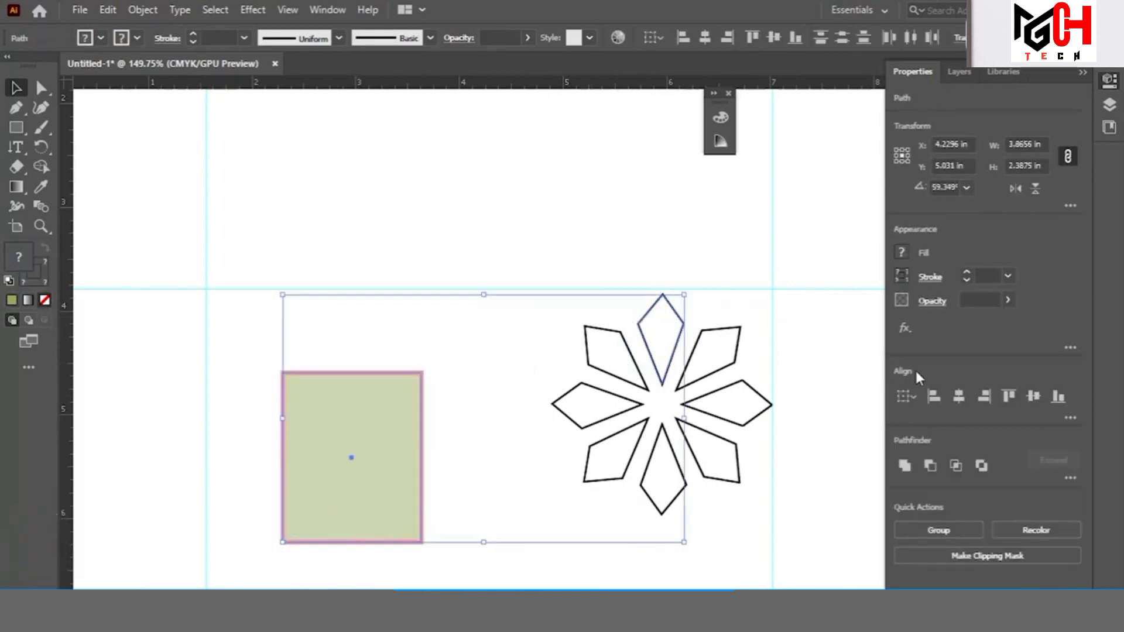
click(1008, 397)
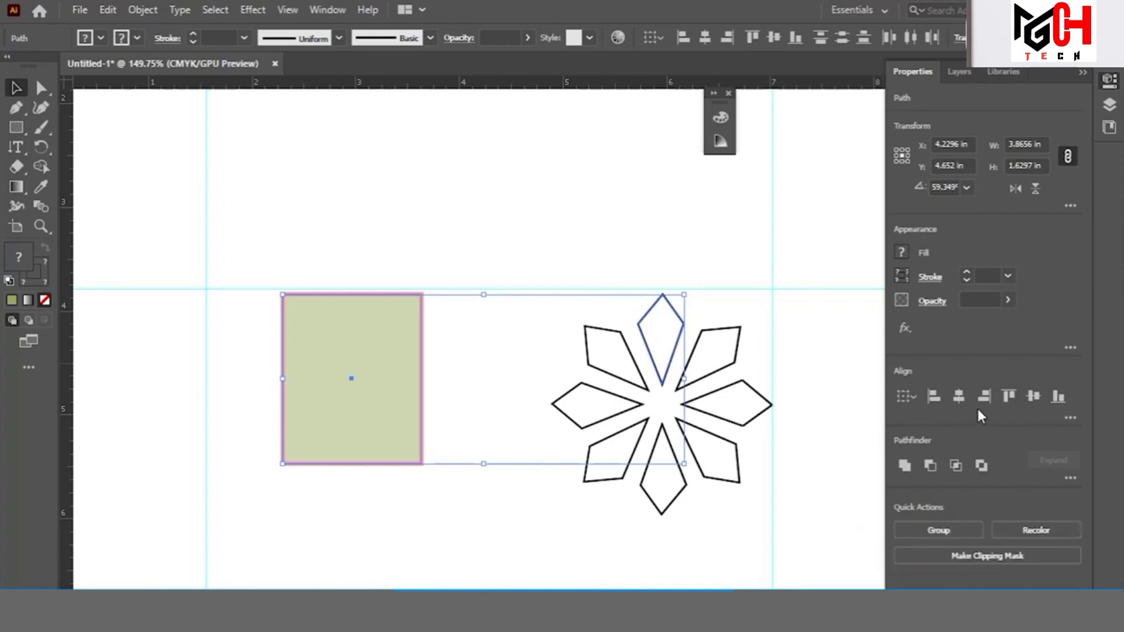
Switch the rectangle and petal between bottom and top alignment twice, ending with their top edges aligned
click(1057, 397)
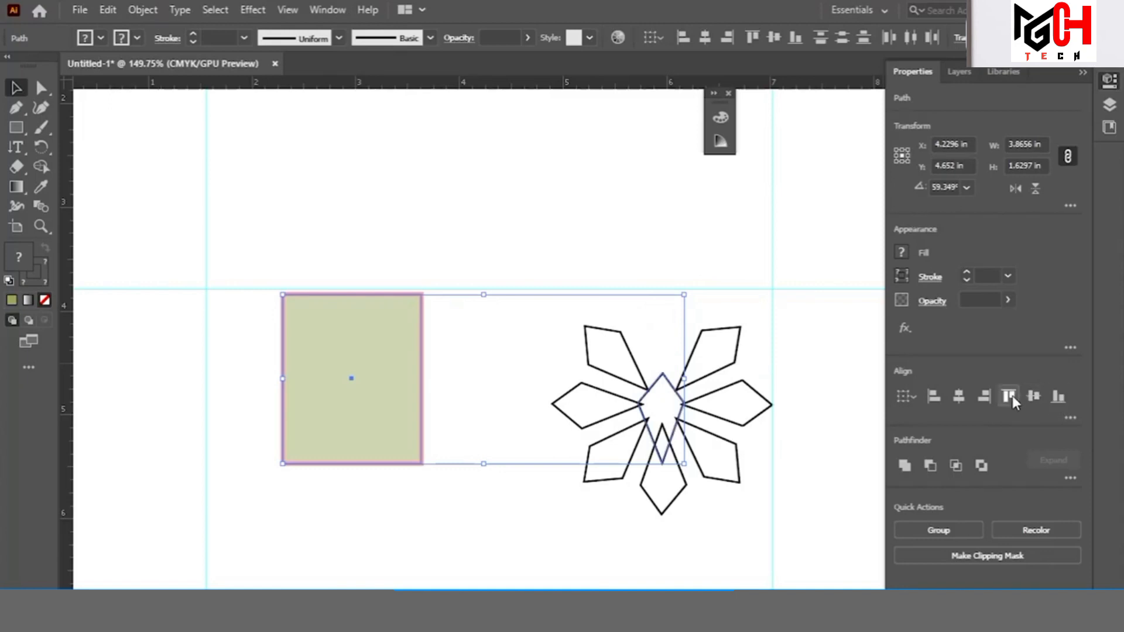
click(1012, 395)
click(1058, 398)
click(1007, 396)
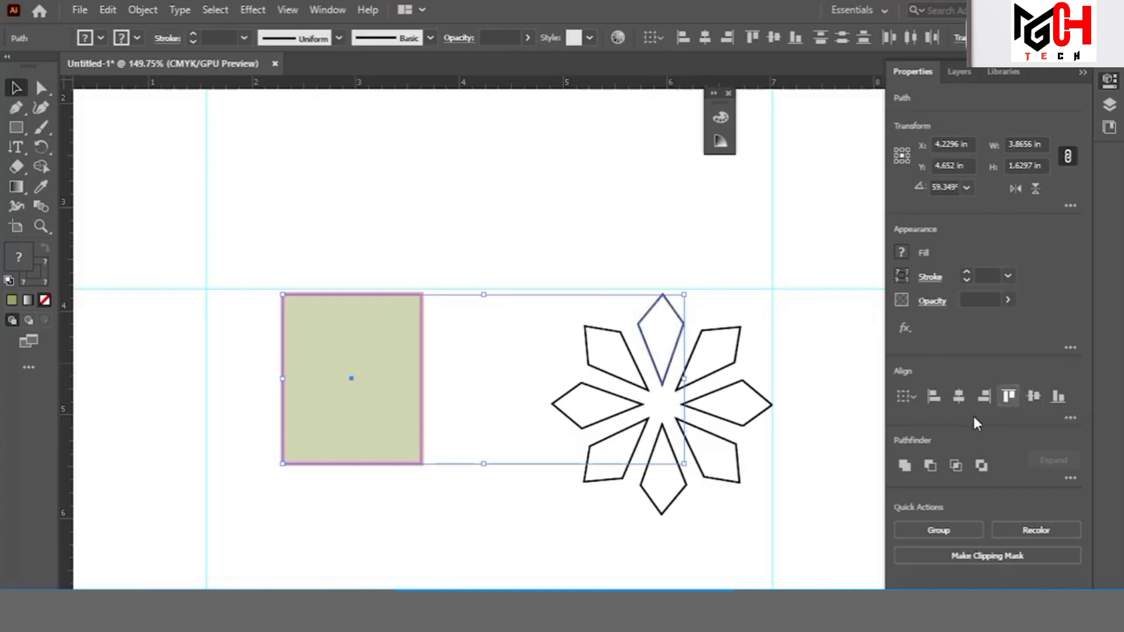
Select only the rectangle and stretch its right side outward to a width of about 1.95 in
click(501, 493)
click(388, 405)
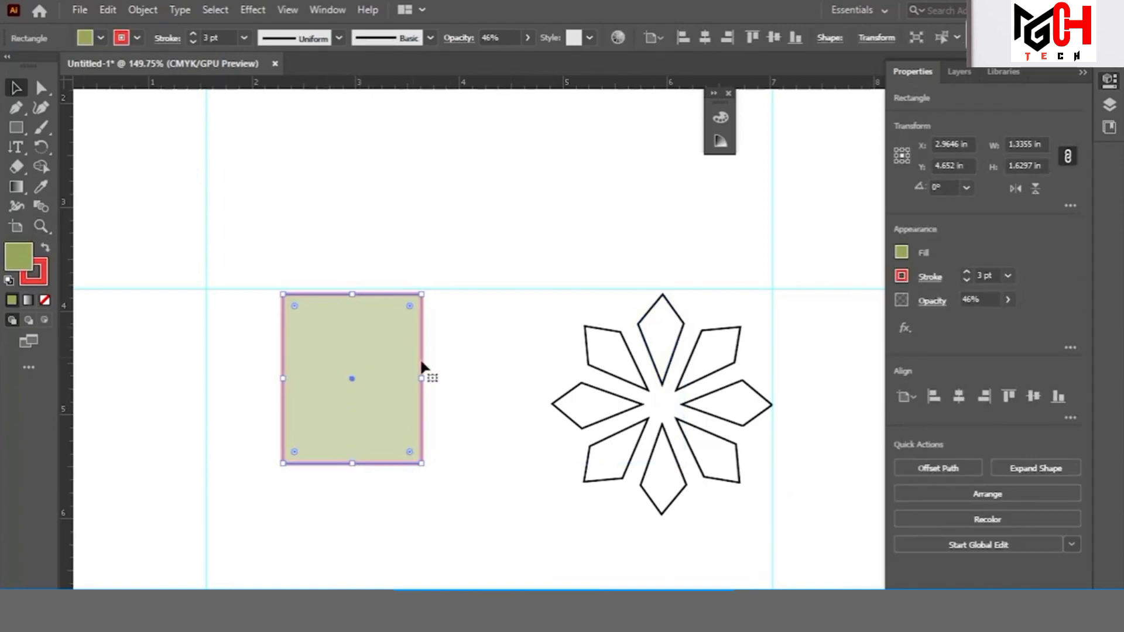
drag(422, 380, 486, 378)
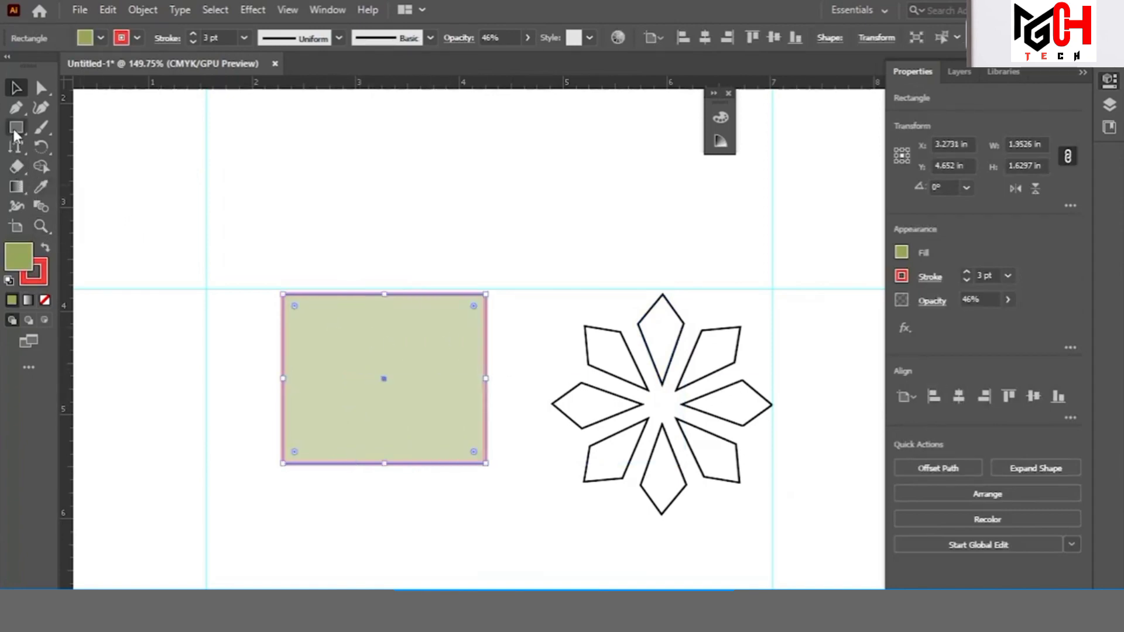
Draw a circle about 0.35 in across above the rectangle with the Ellipse tool and select it
drag(12, 129, 65, 151)
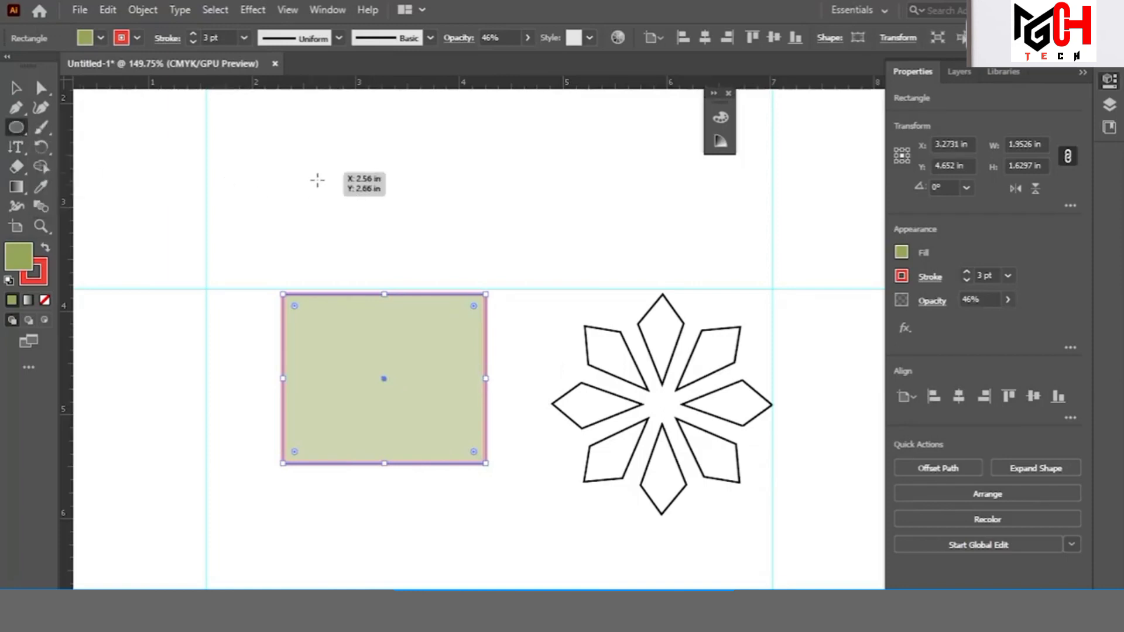
drag(310, 171, 350, 211)
key(v)
click(332, 334)
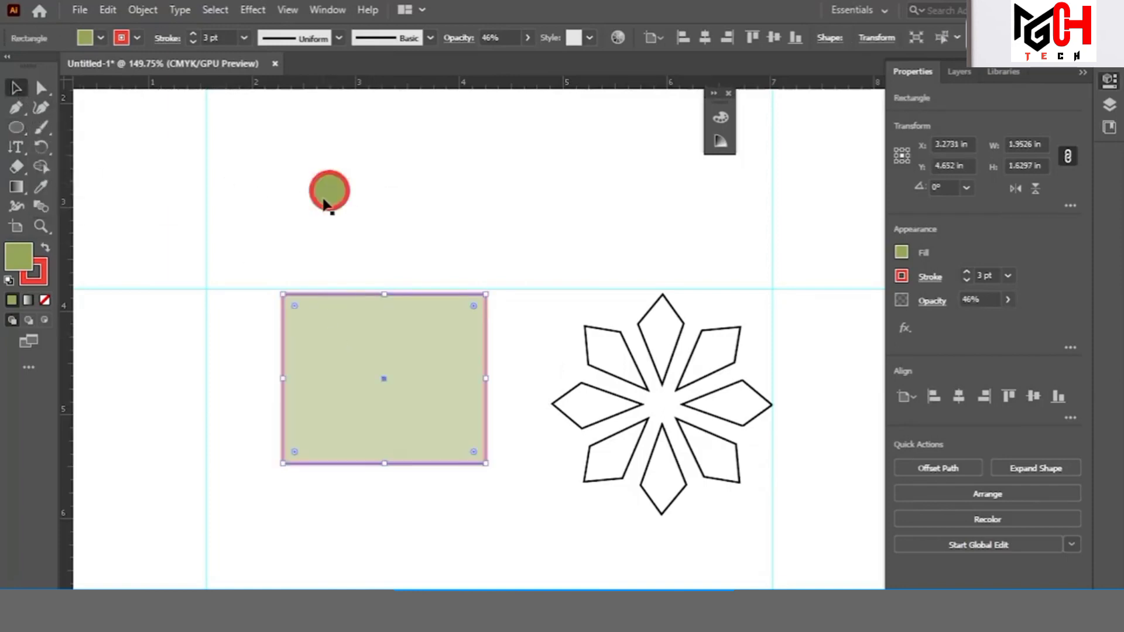
click(322, 199)
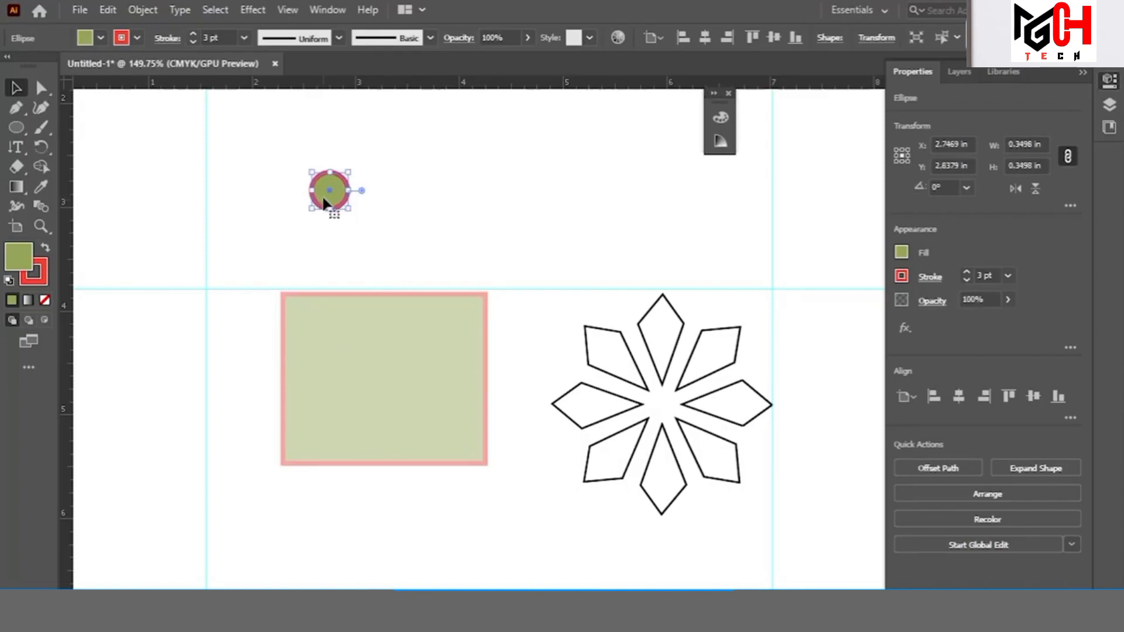
Move the circle onto the rectangle's left edge, select both shapes and centre them on each other horizontally and vertically
drag(329, 188, 279, 375)
shift+click(364, 323)
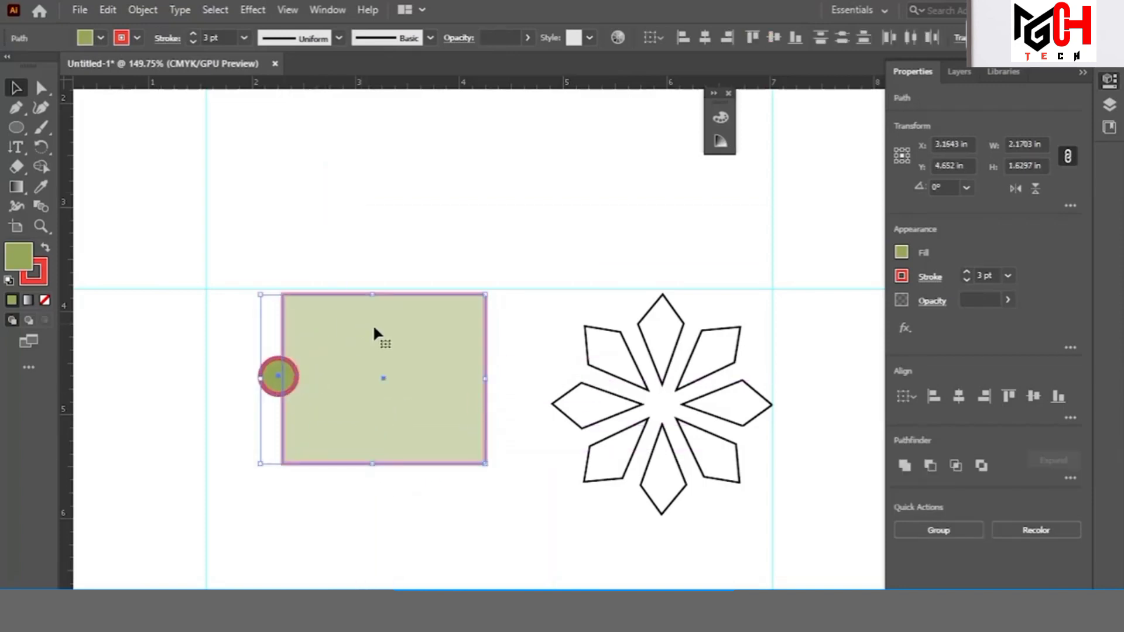
click(958, 398)
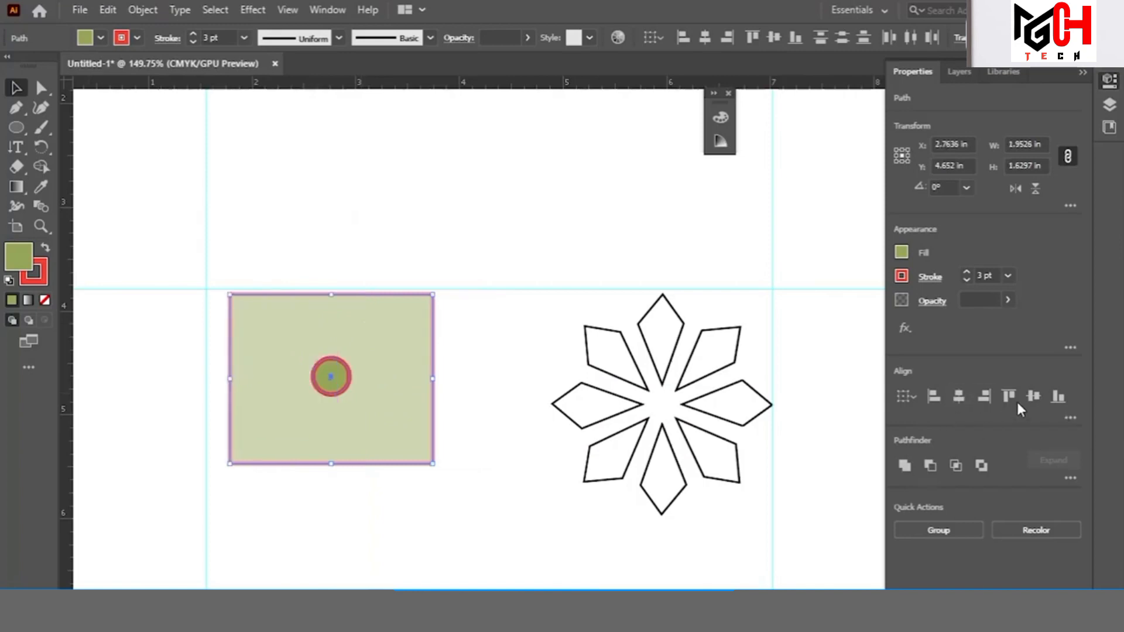
click(1035, 396)
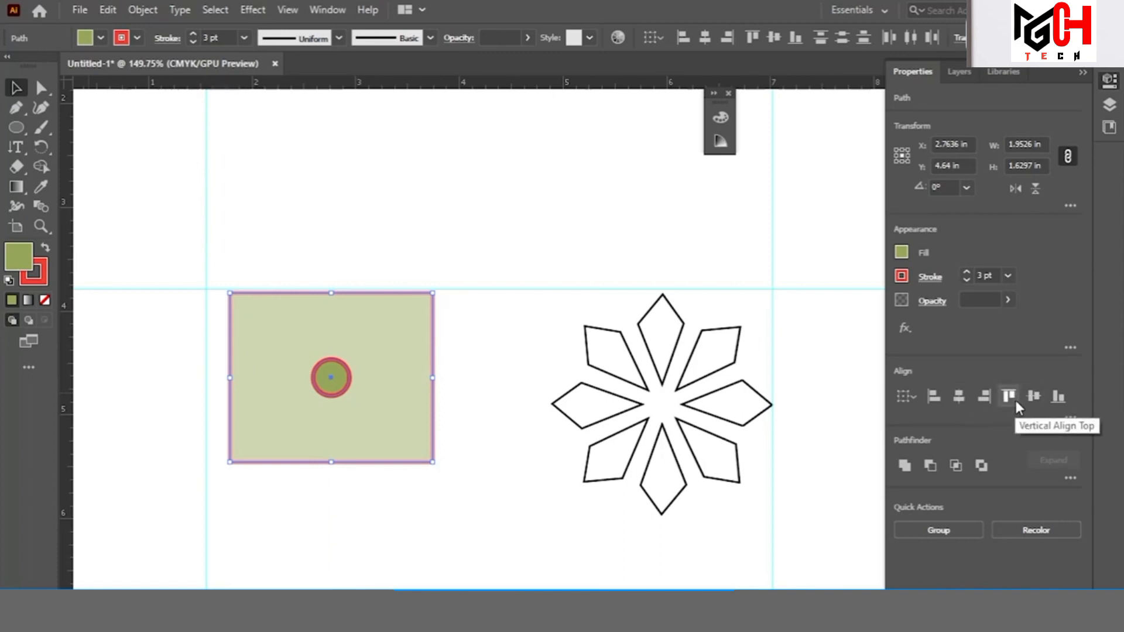
Try left, right, top, bottom and middle alignment on the circle and rectangle, ending with both centred horizontally and vertically
click(937, 398)
click(986, 398)
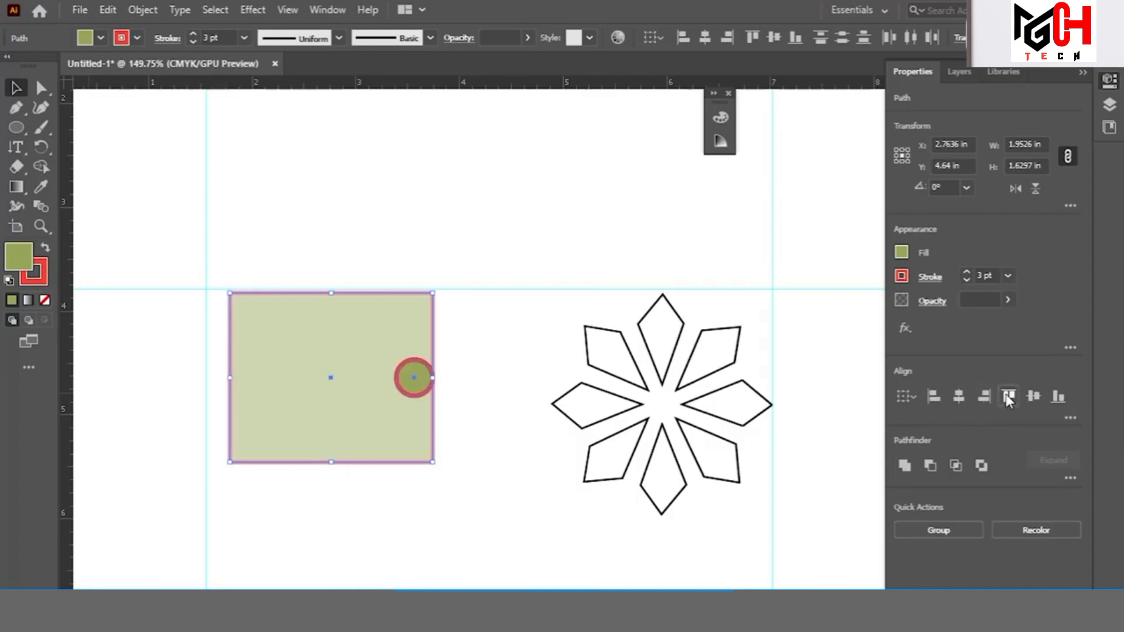
click(1007, 396)
click(1058, 398)
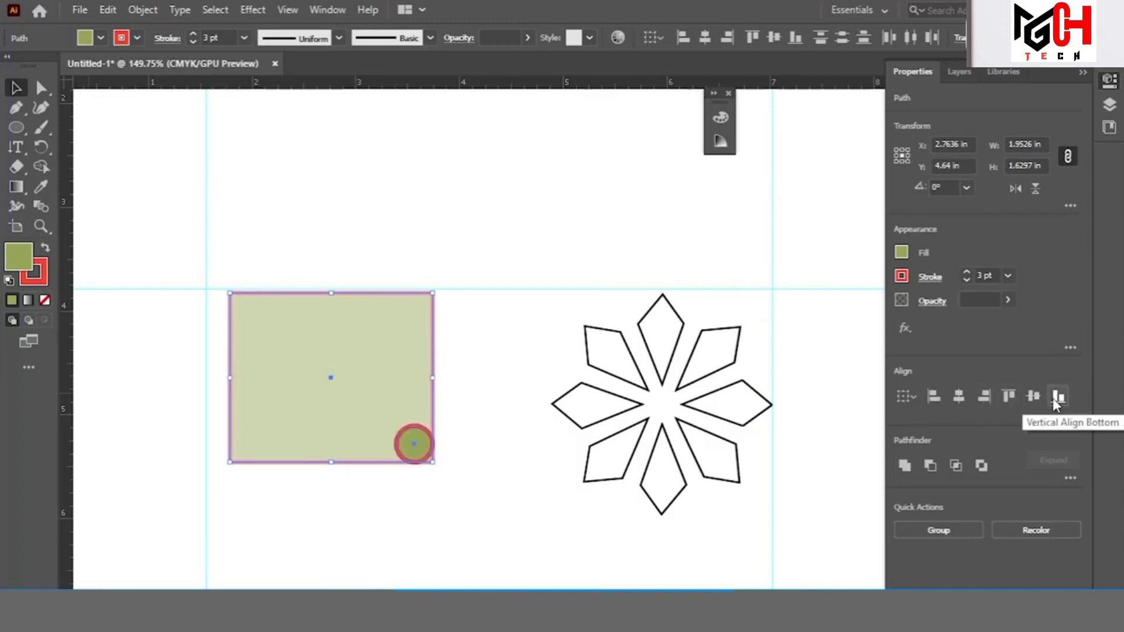
click(1034, 397)
click(1006, 397)
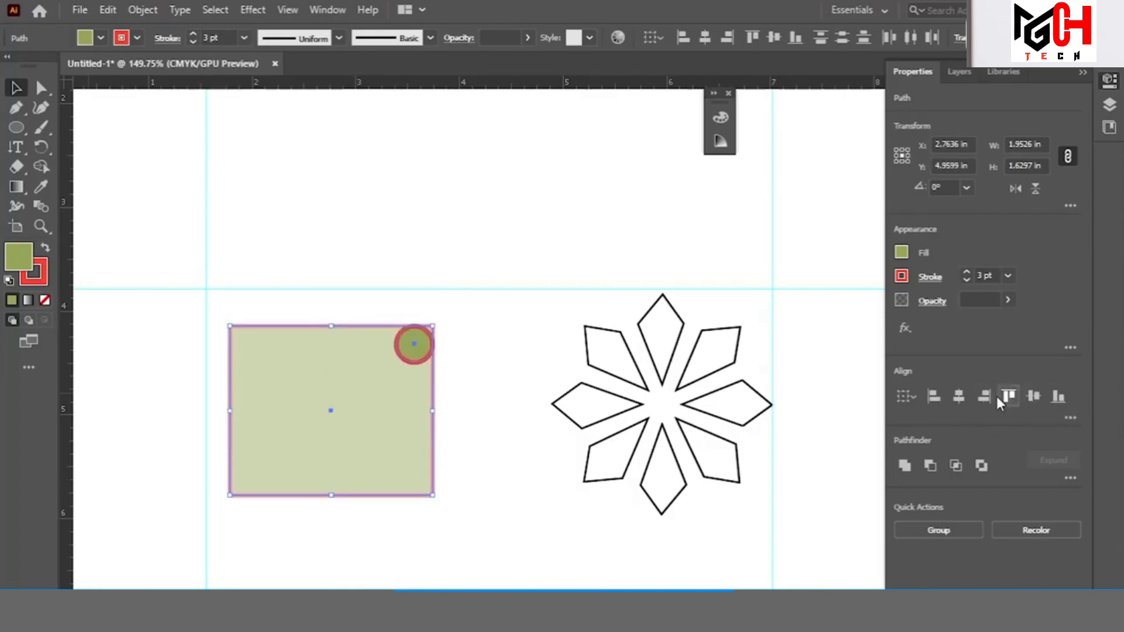
click(958, 397)
click(1032, 398)
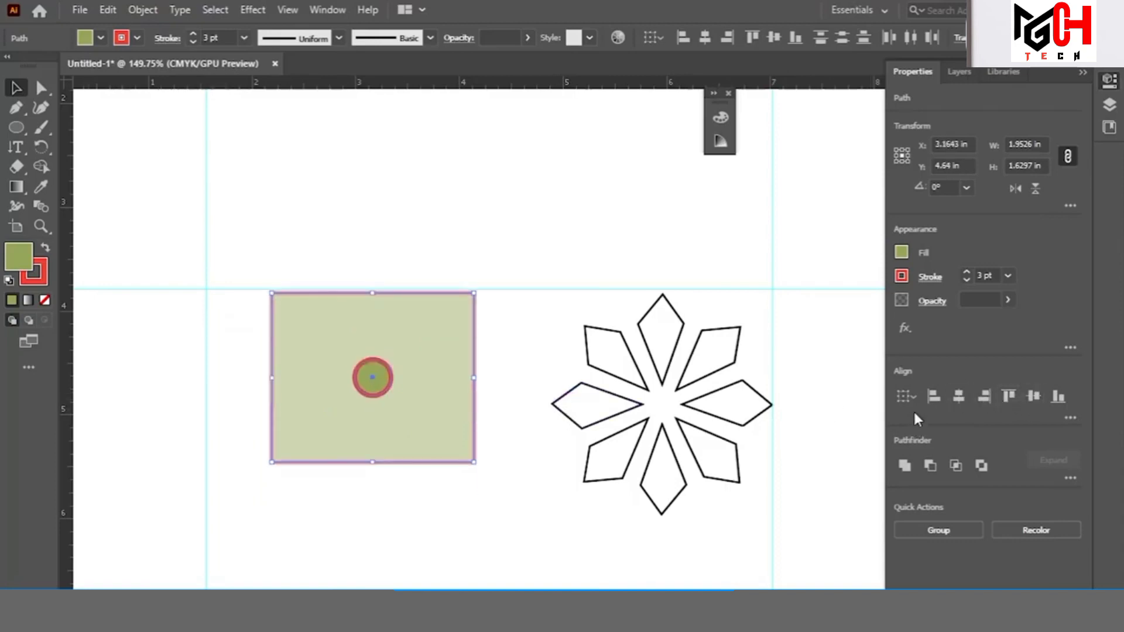
Move the circle above the rectangle and draw two ellipses below it, about 0.65 × 1.01 in and 0.35 × 1.11 in
click(433, 508)
drag(375, 384, 360, 230)
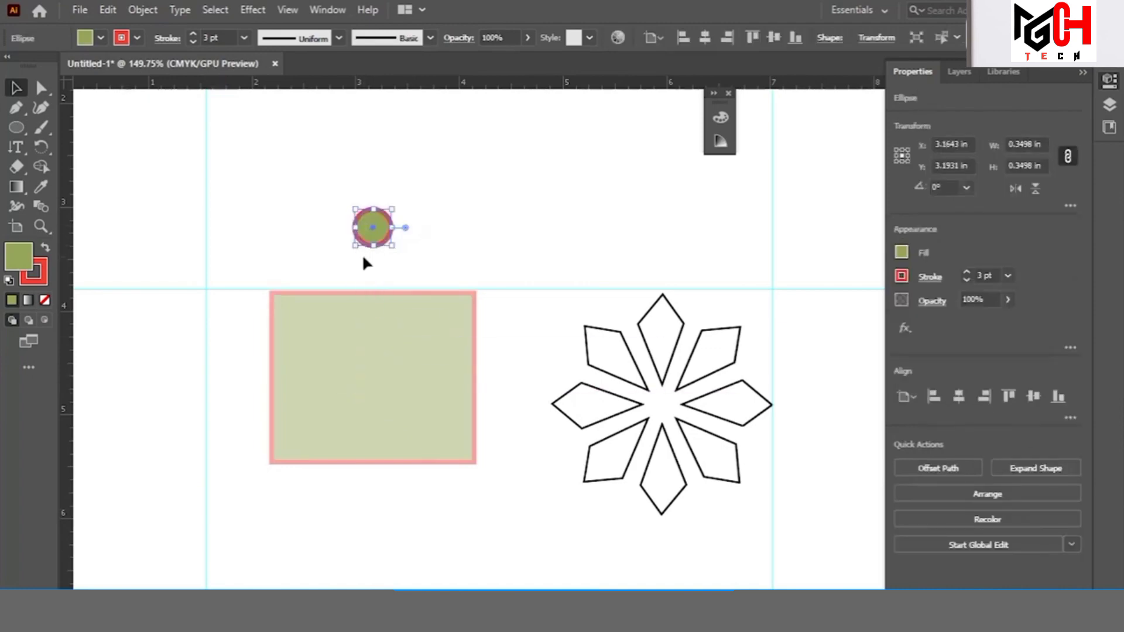
click(16, 127)
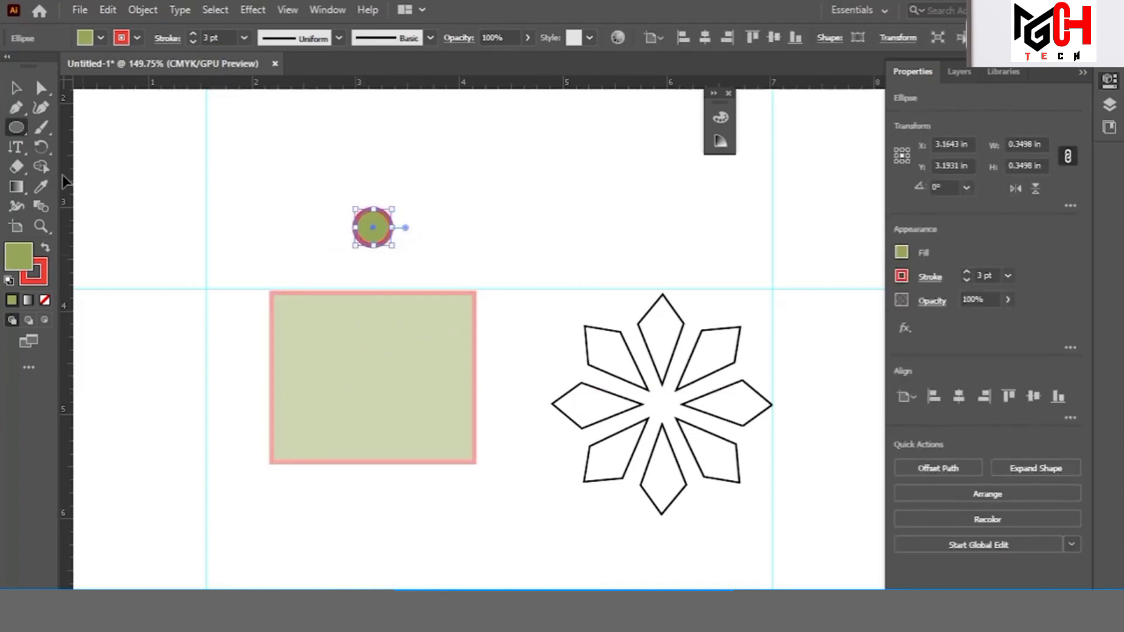
drag(225, 498, 294, 601)
scroll(409, 491, down, 4)
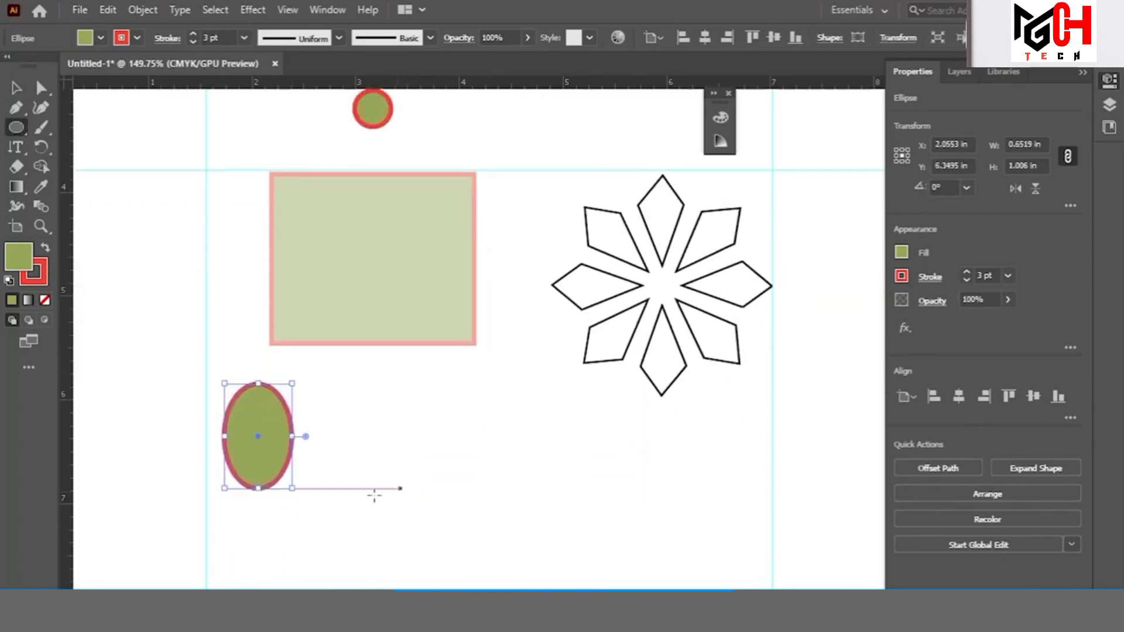
drag(320, 441, 357, 554)
click(17, 88)
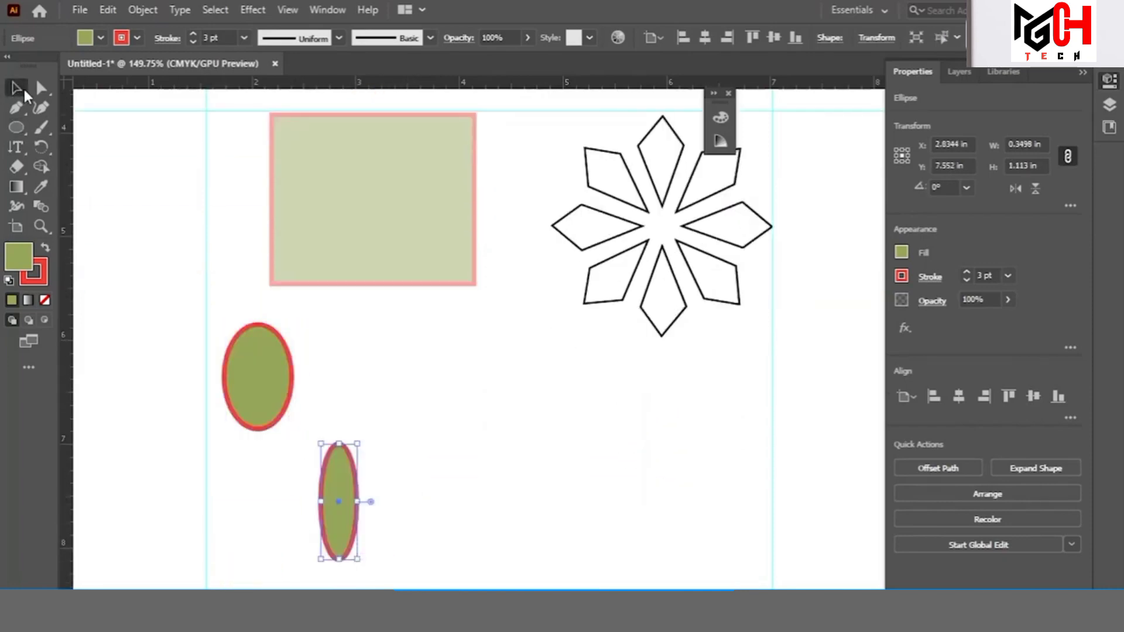
Select the circle, rectangle and both ellipses together and align them by left edges, horizontal centres and right edges in turn
key(ctrl+0)
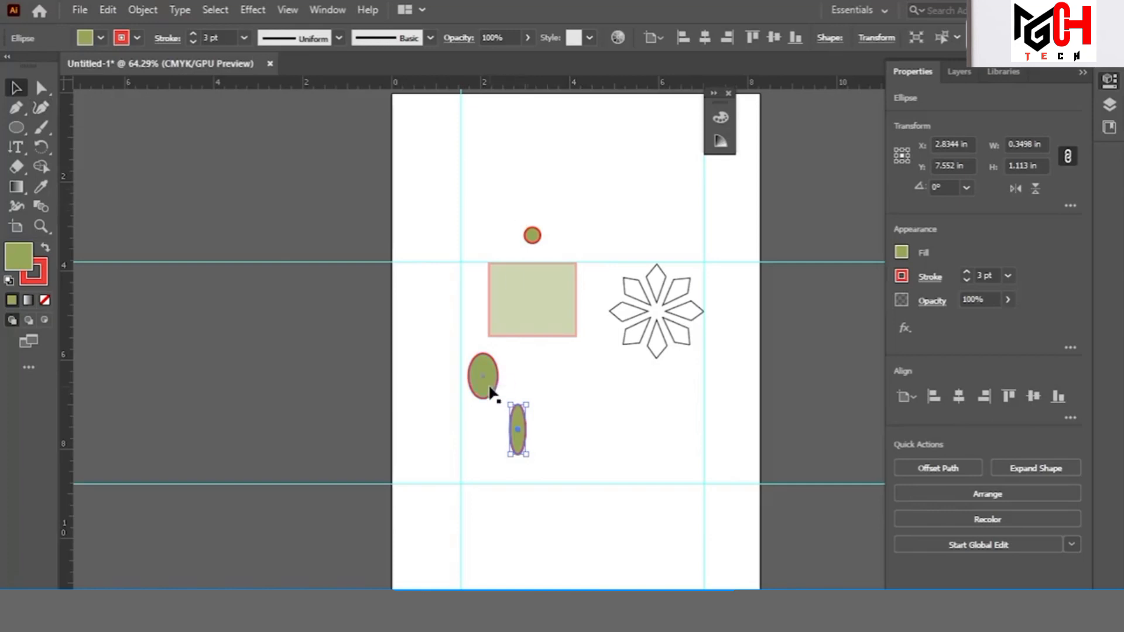
drag(494, 396, 530, 238)
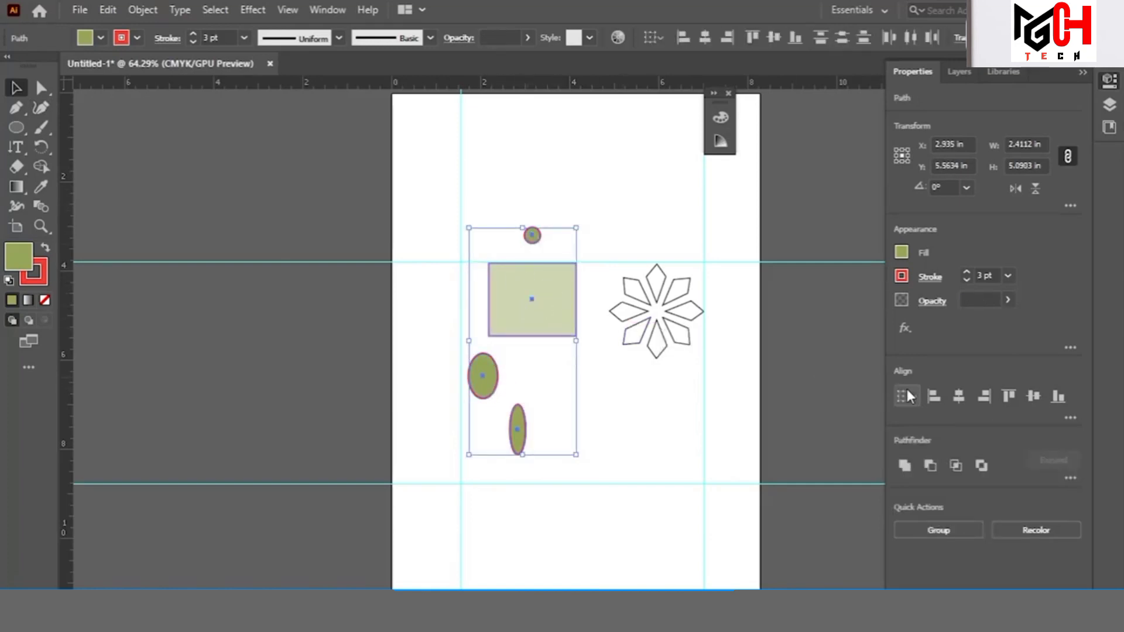
click(931, 397)
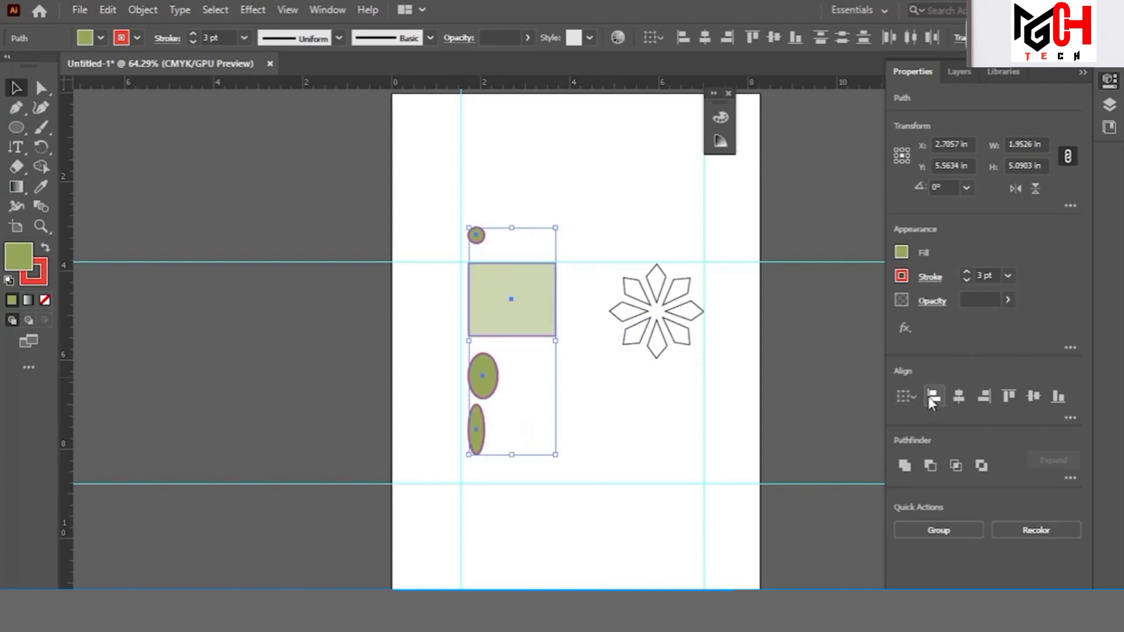
click(960, 398)
click(979, 402)
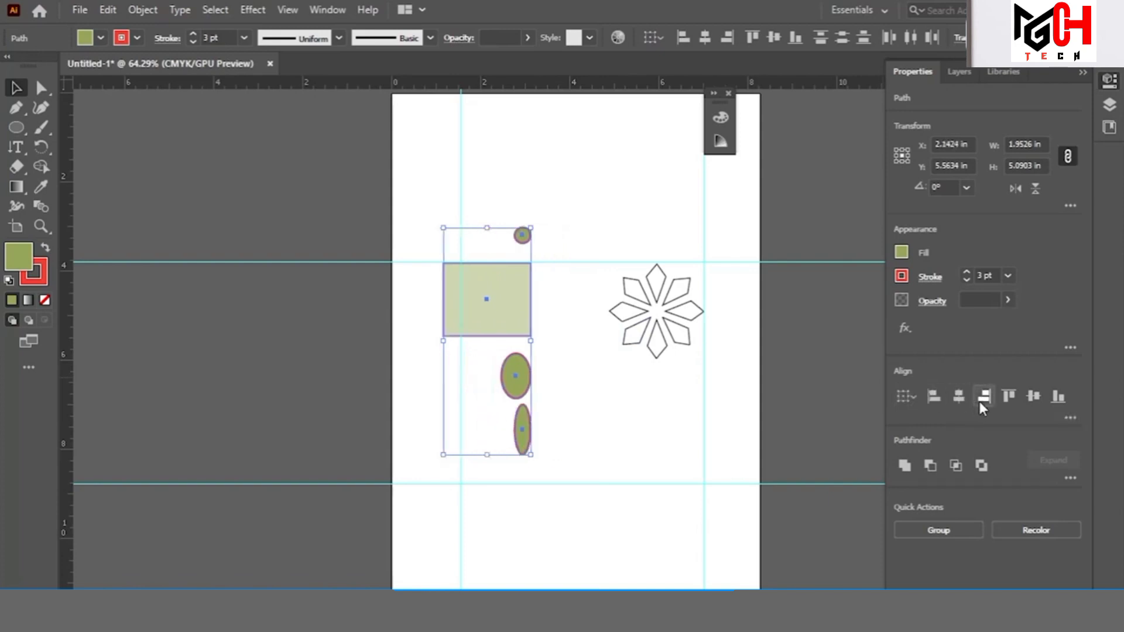
Try bottom and top alignment on the four shapes, undo both, and align the shapes by their horizontal centres
click(1057, 397)
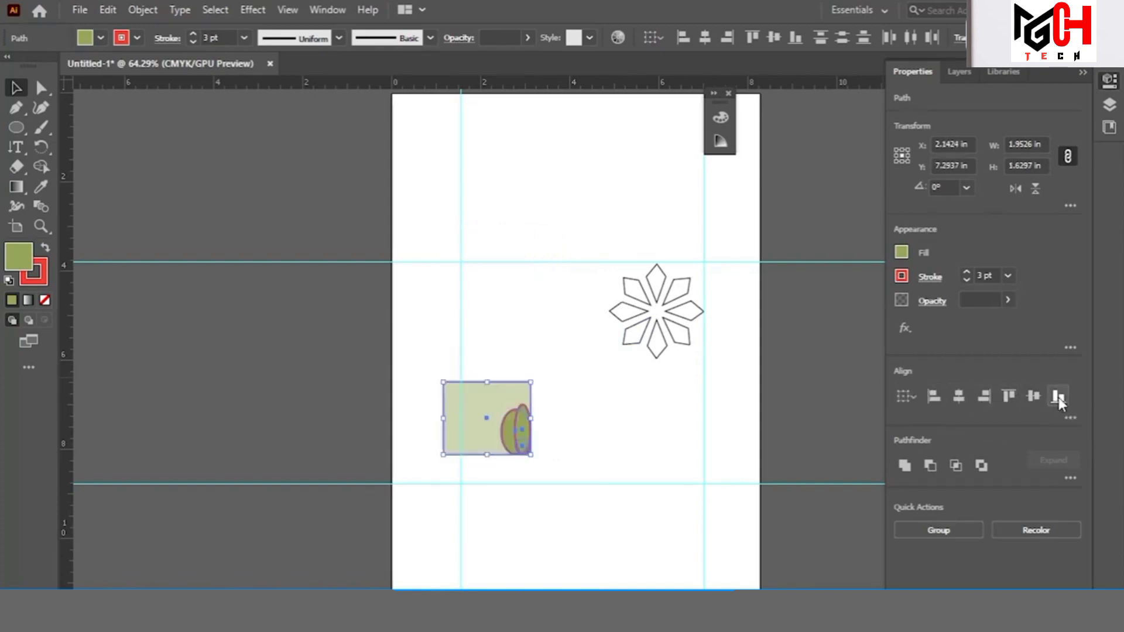
click(1008, 397)
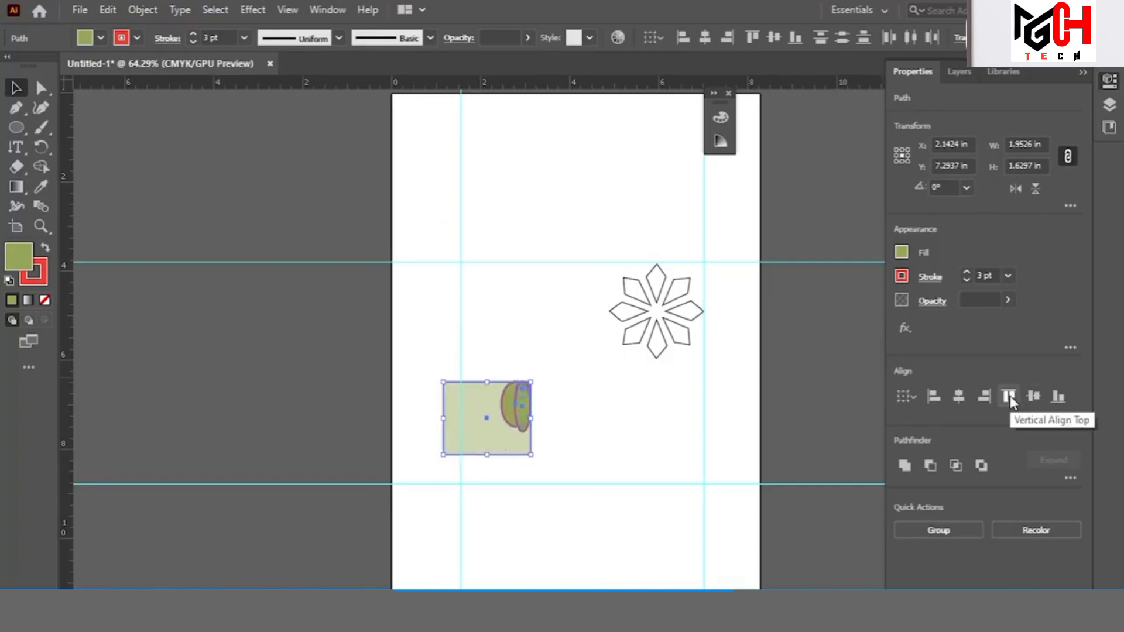
key(ctrl+z)
key(ctrl+z)
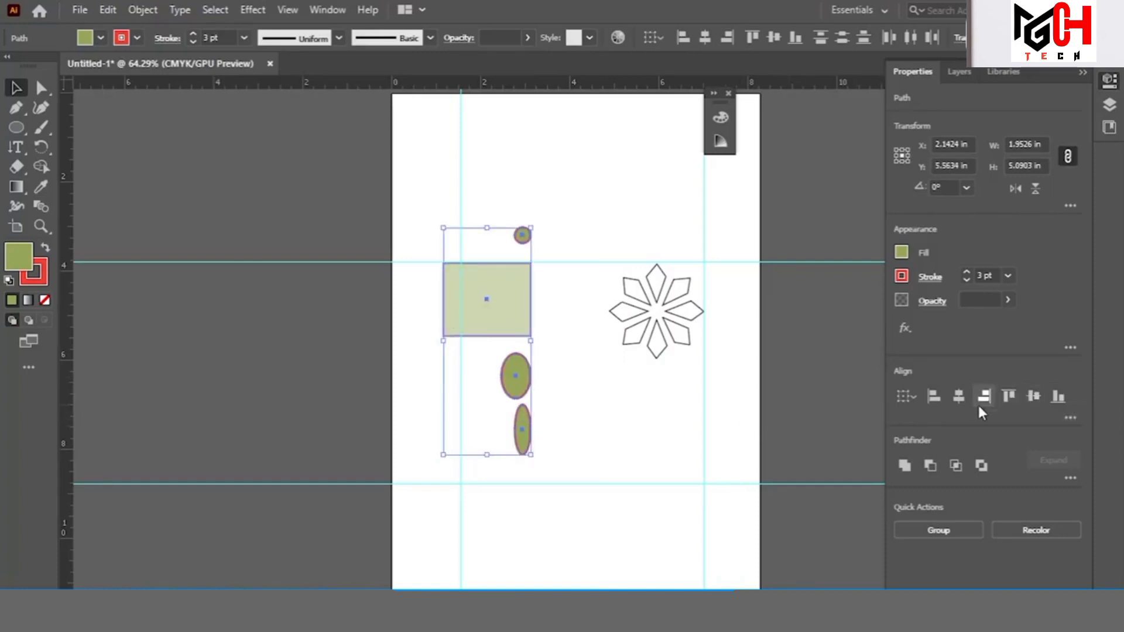
click(960, 398)
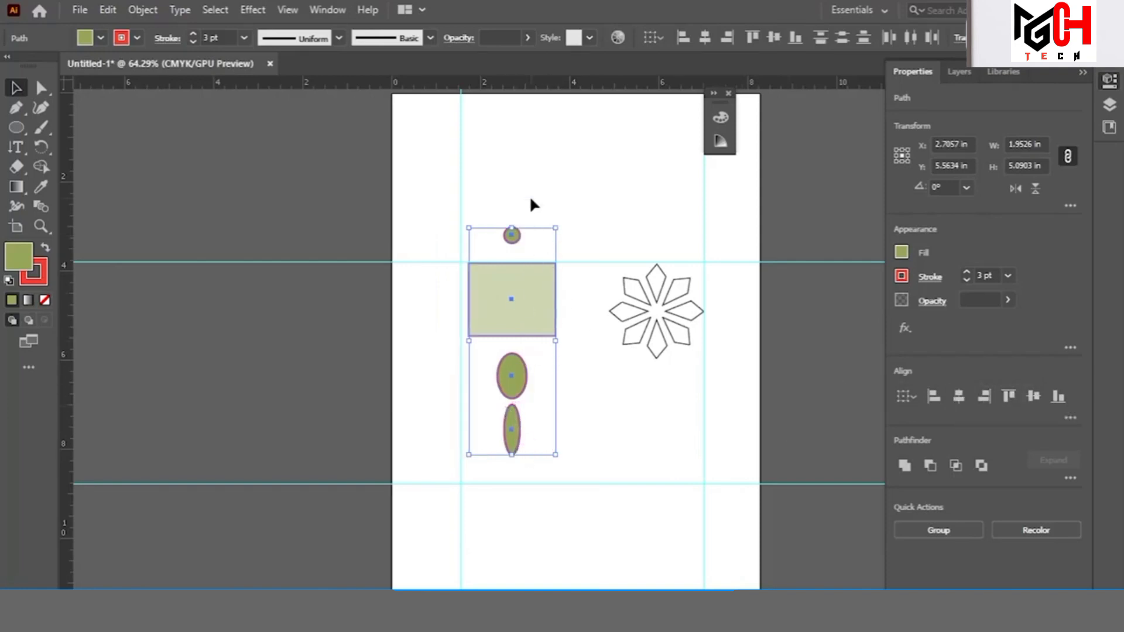
Set the alignment reference to Align to Artboard and align the four shapes to the artboard's centre, left and right edges in turn
click(916, 402)
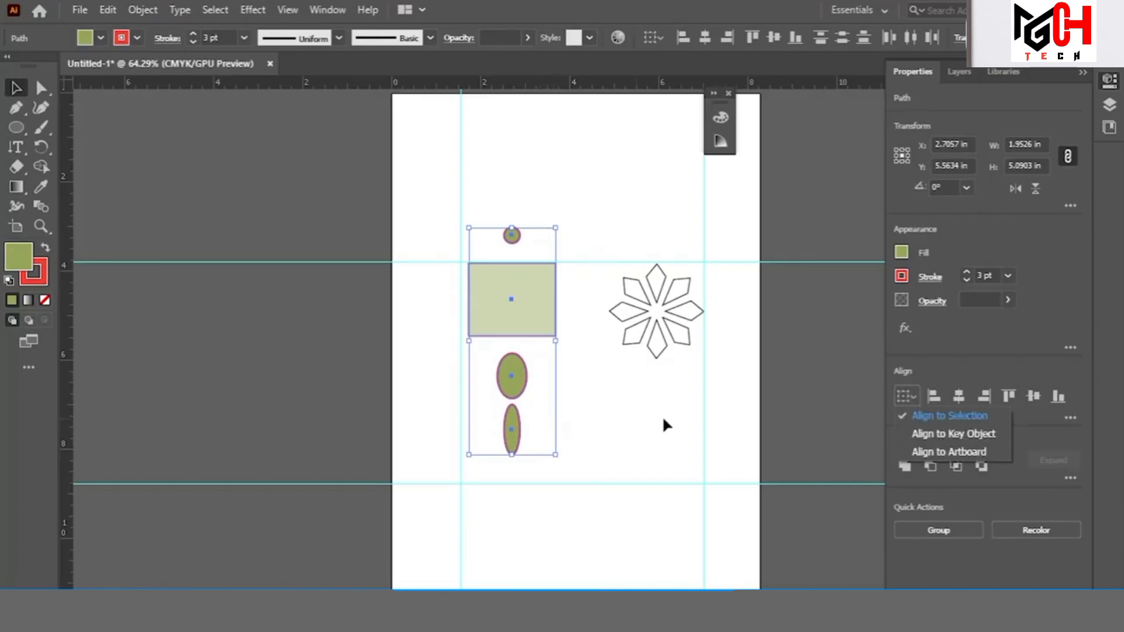
click(922, 455)
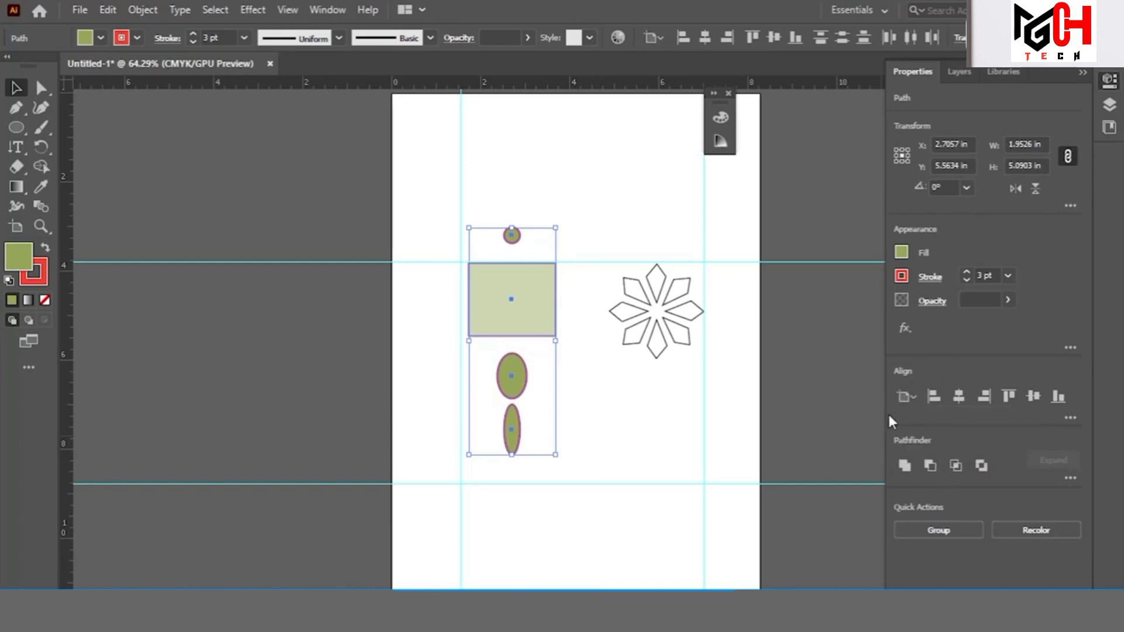
click(957, 398)
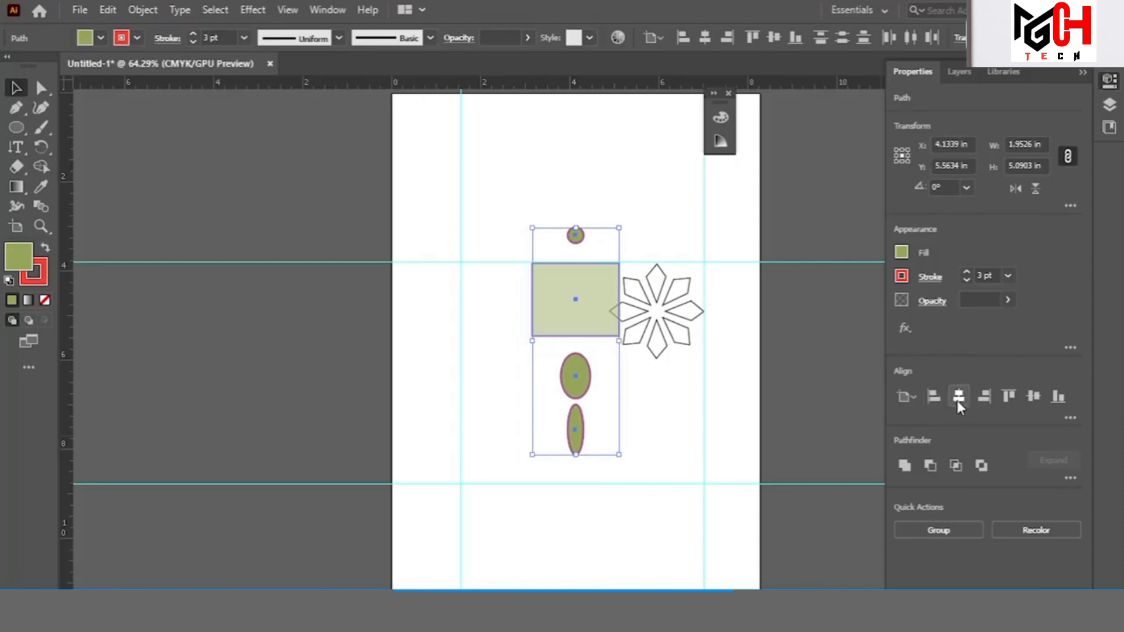
click(930, 398)
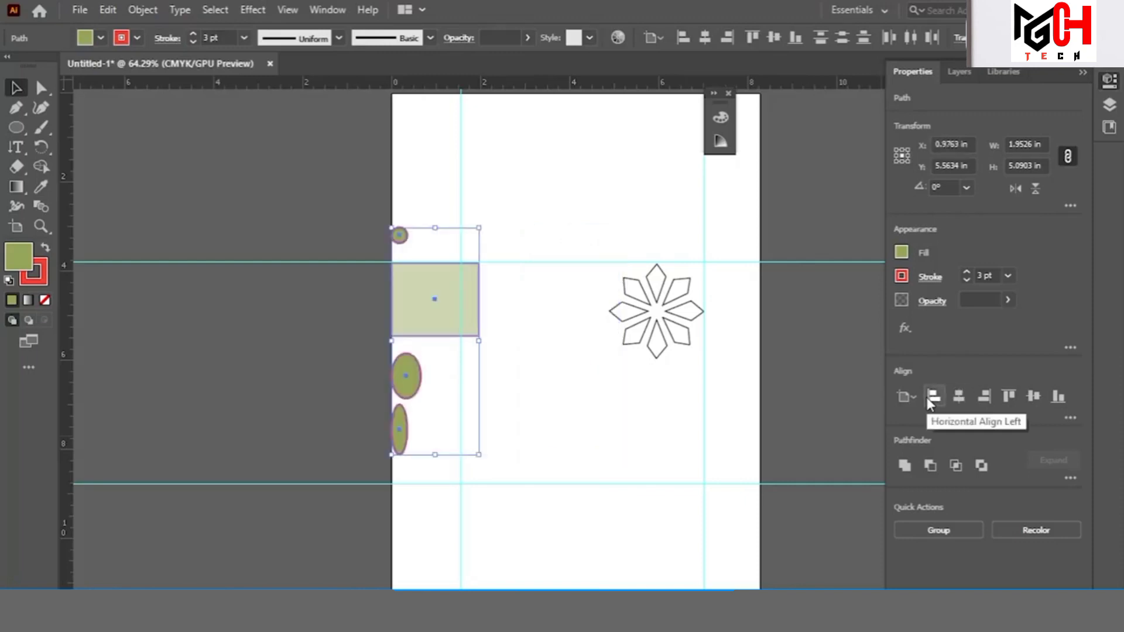
click(984, 396)
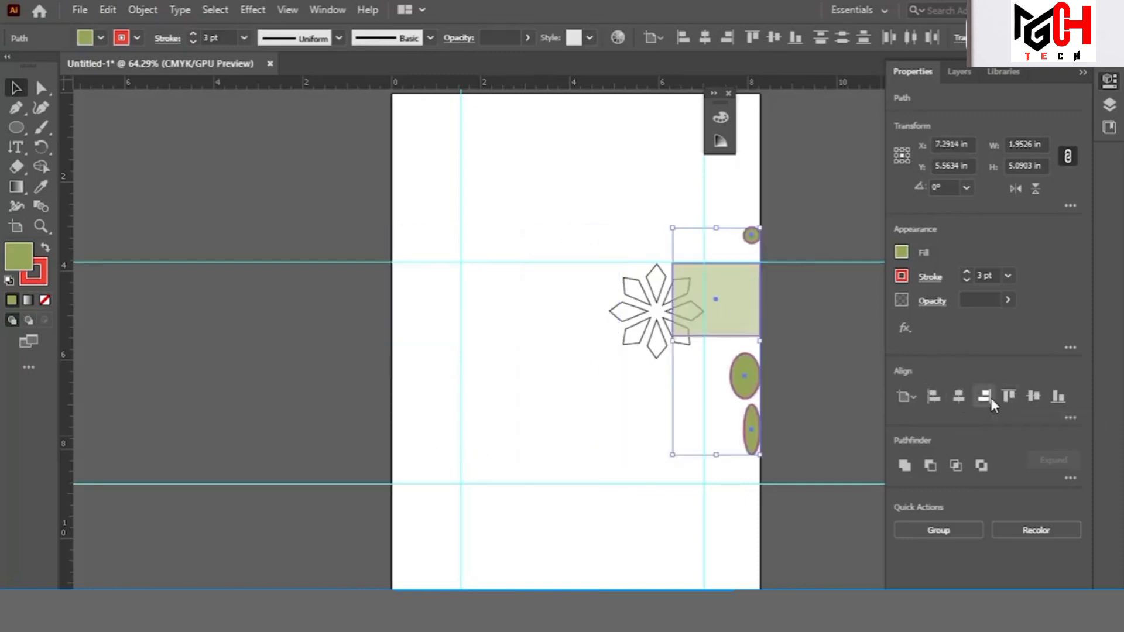
Move the four shapes to the area left of the flower and choose Align to Key Object for them
click(916, 397)
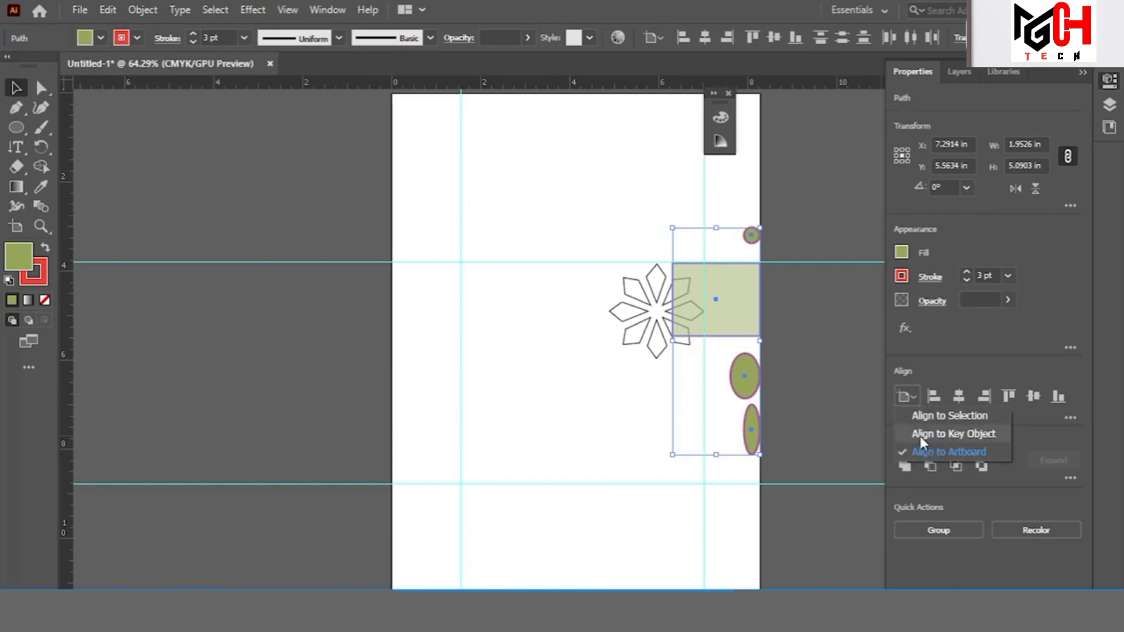
click(688, 394)
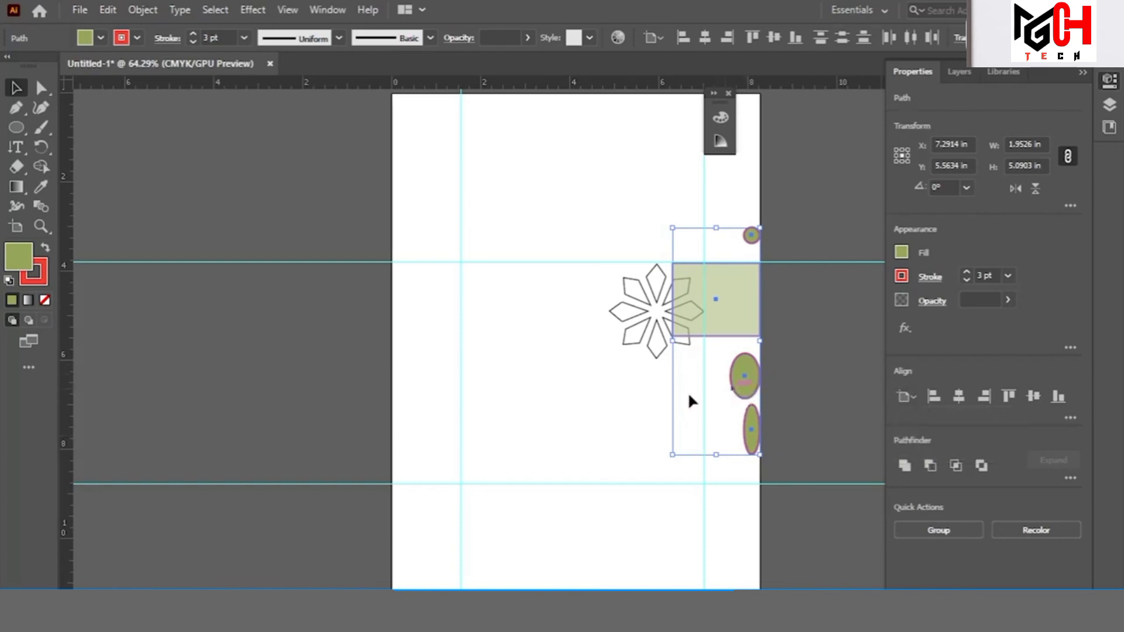
drag(738, 374, 537, 393)
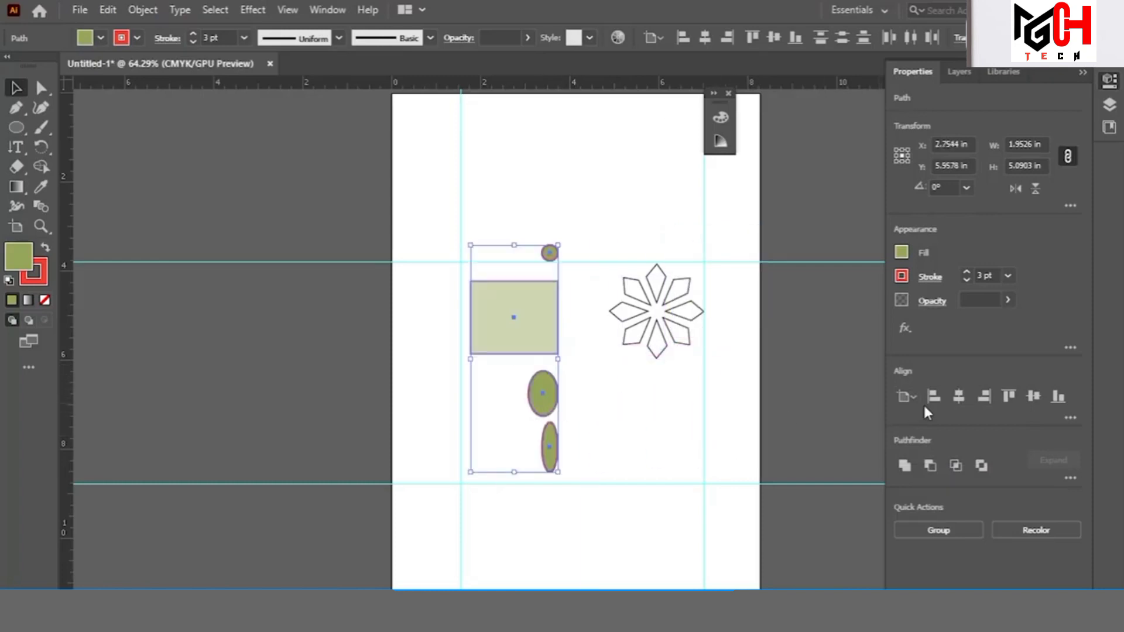
click(907, 397)
click(926, 433)
Select only the two ellipses, centre them horizontally on the artboard, and switch their alignment reference to Align to Key Object
click(640, 387)
click(551, 400)
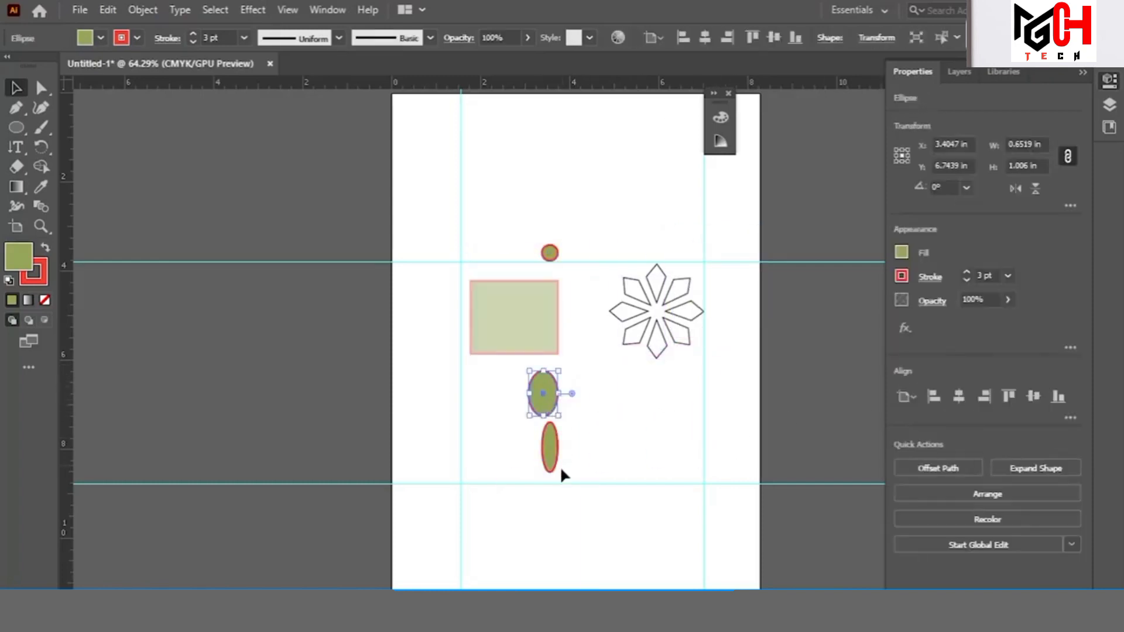
shift+click(553, 451)
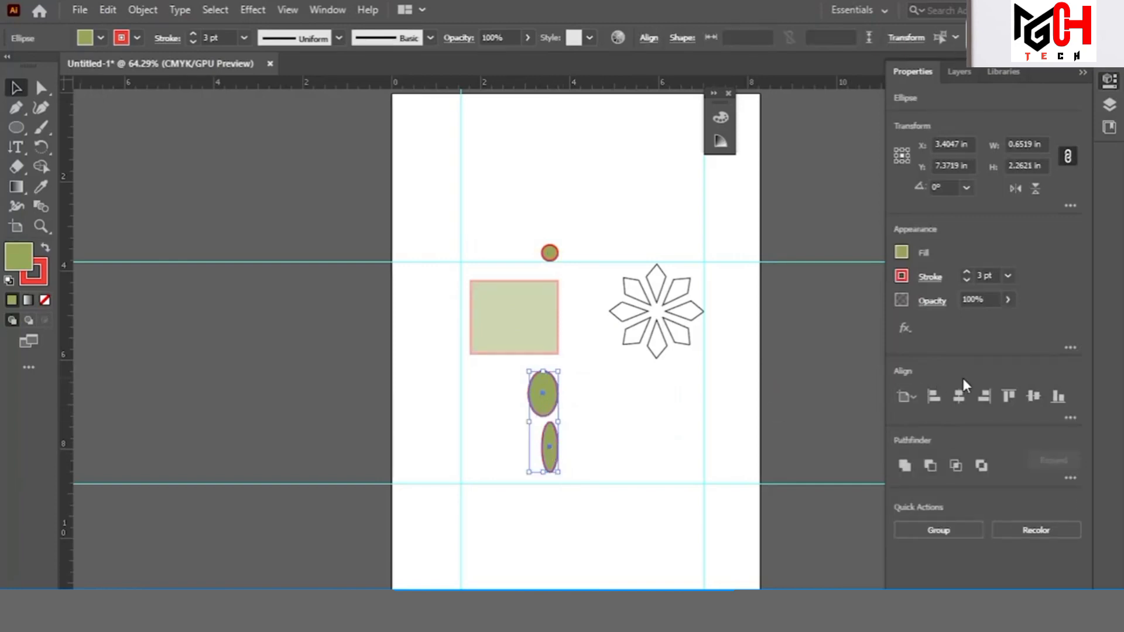
click(956, 402)
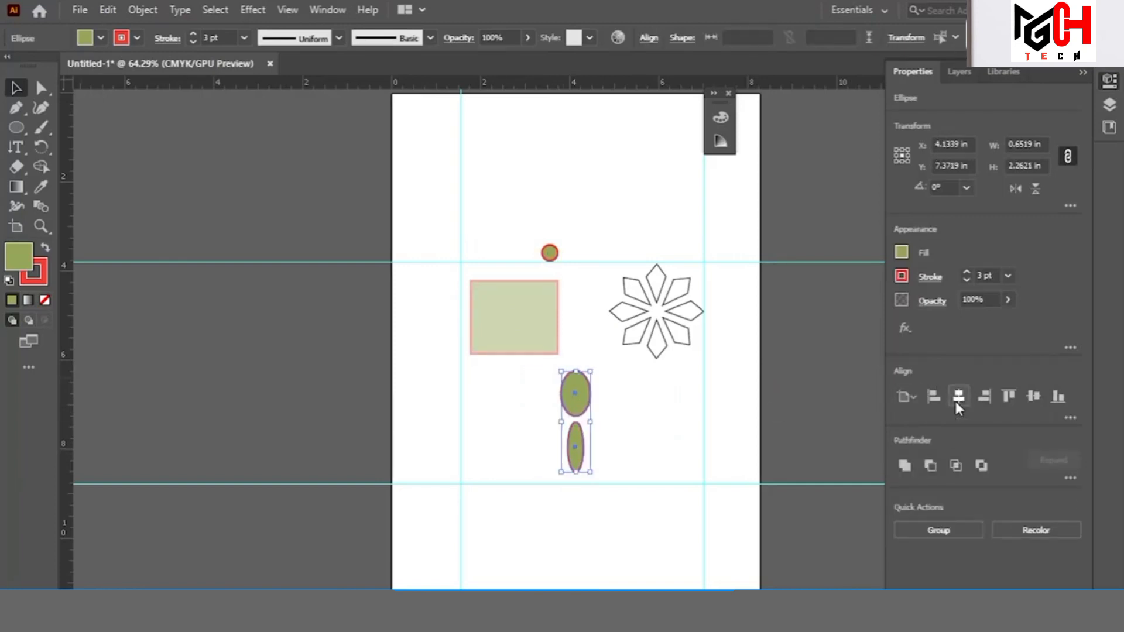
click(914, 394)
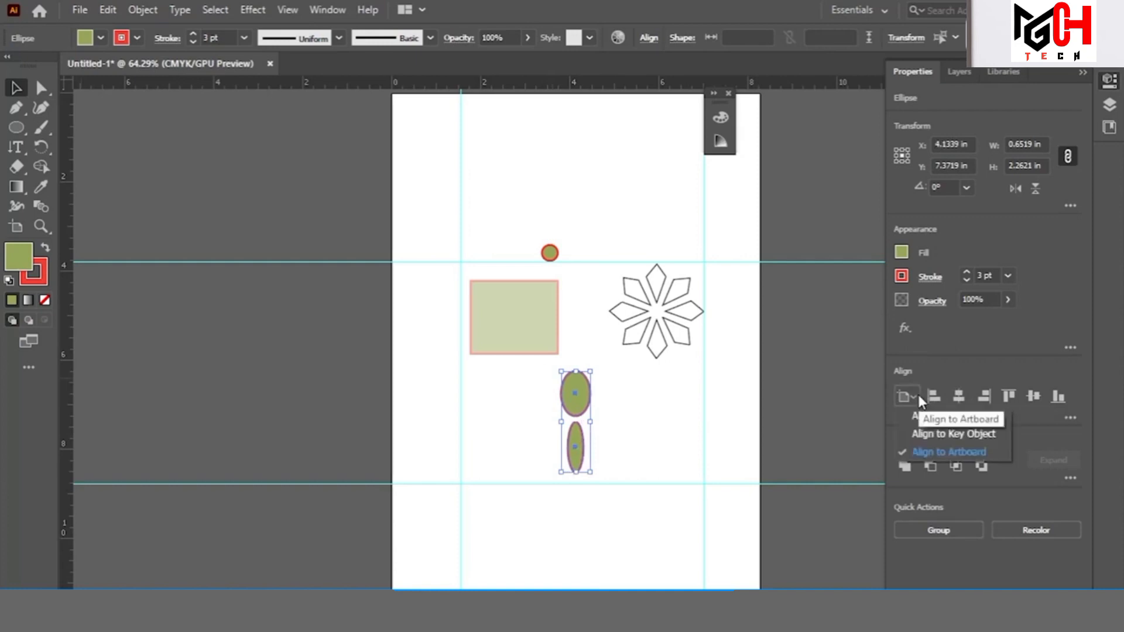
click(923, 434)
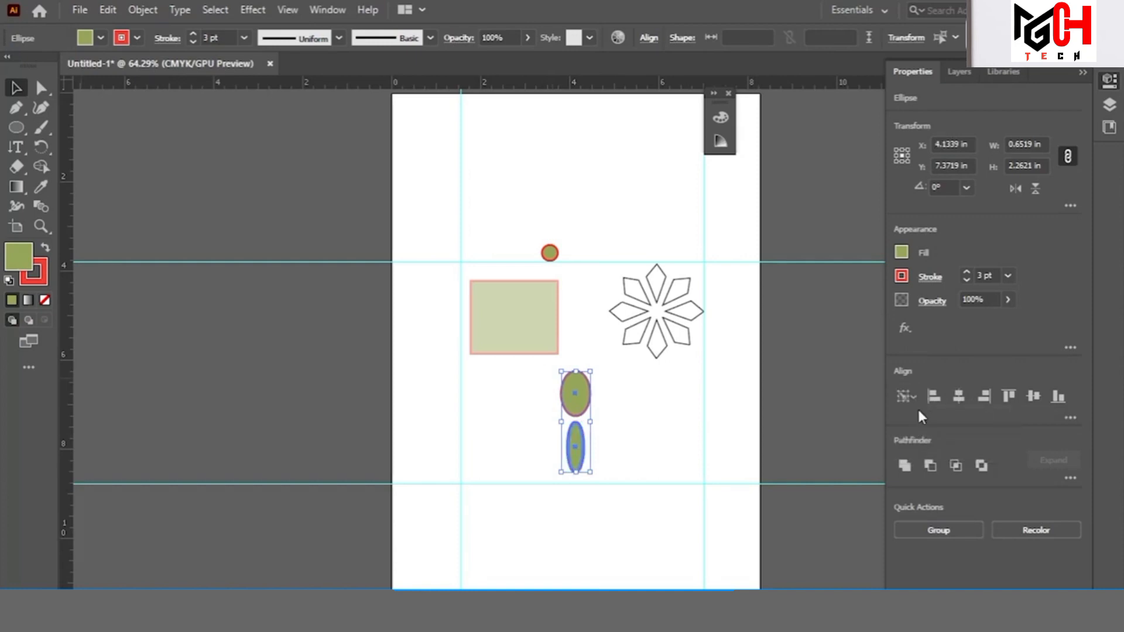
Reselect the two ellipses and set their alignment reference to Align to Key Object
click(644, 408)
click(577, 410)
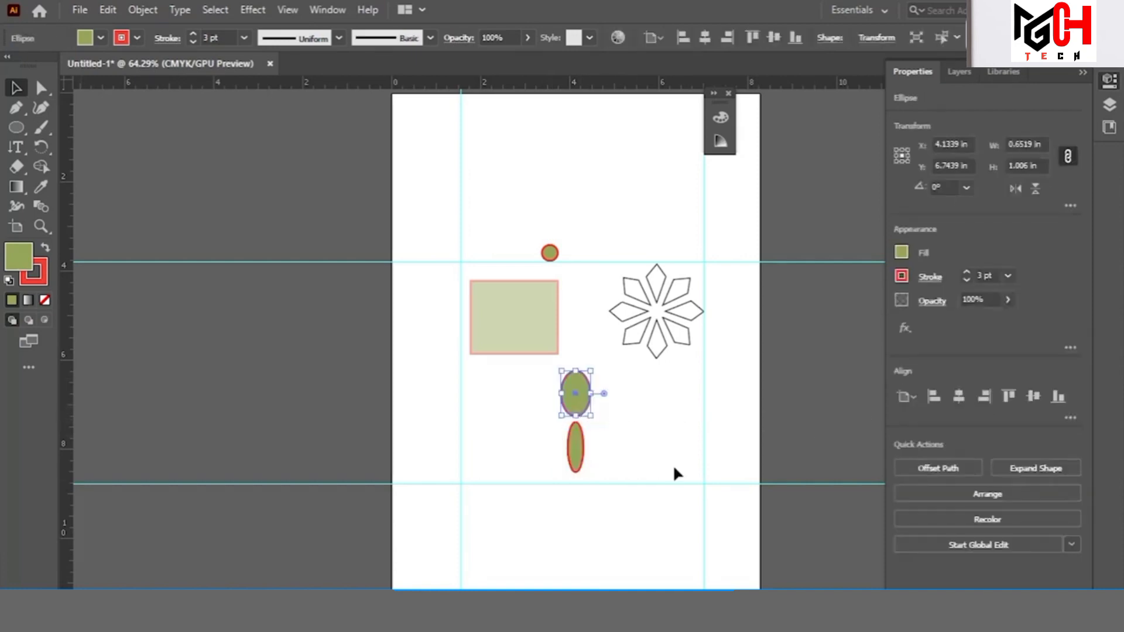
shift+click(579, 450)
click(913, 394)
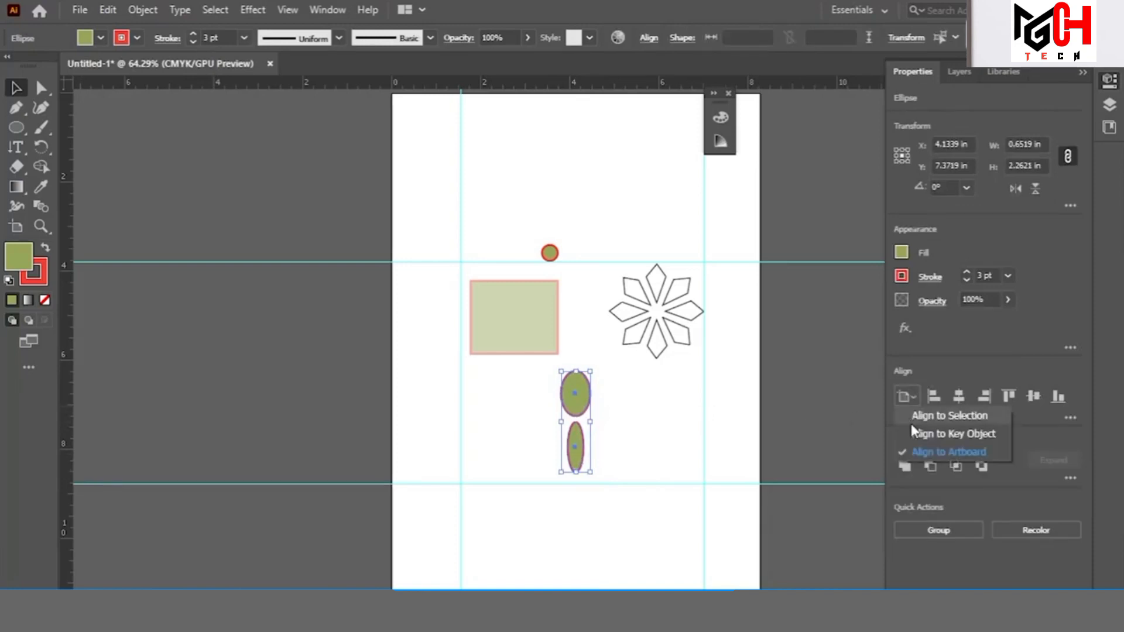
click(920, 434)
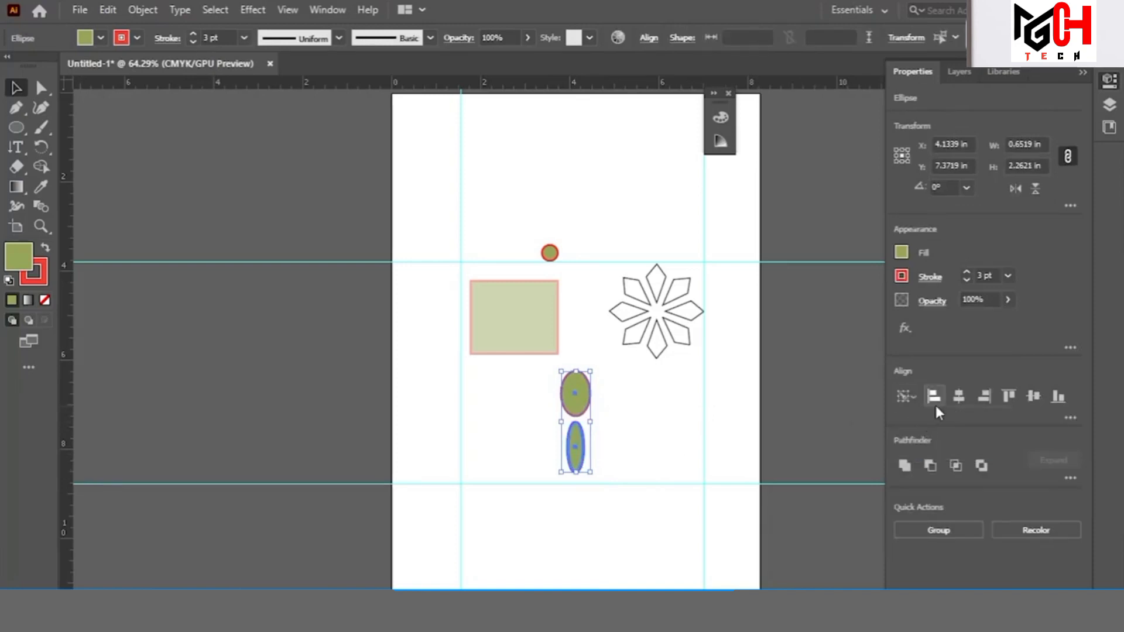
Add the rectangle to the selection, centre it horizontally on the key ellipse, and move the three shapes left to about X 2.98 in
shift+click(529, 318)
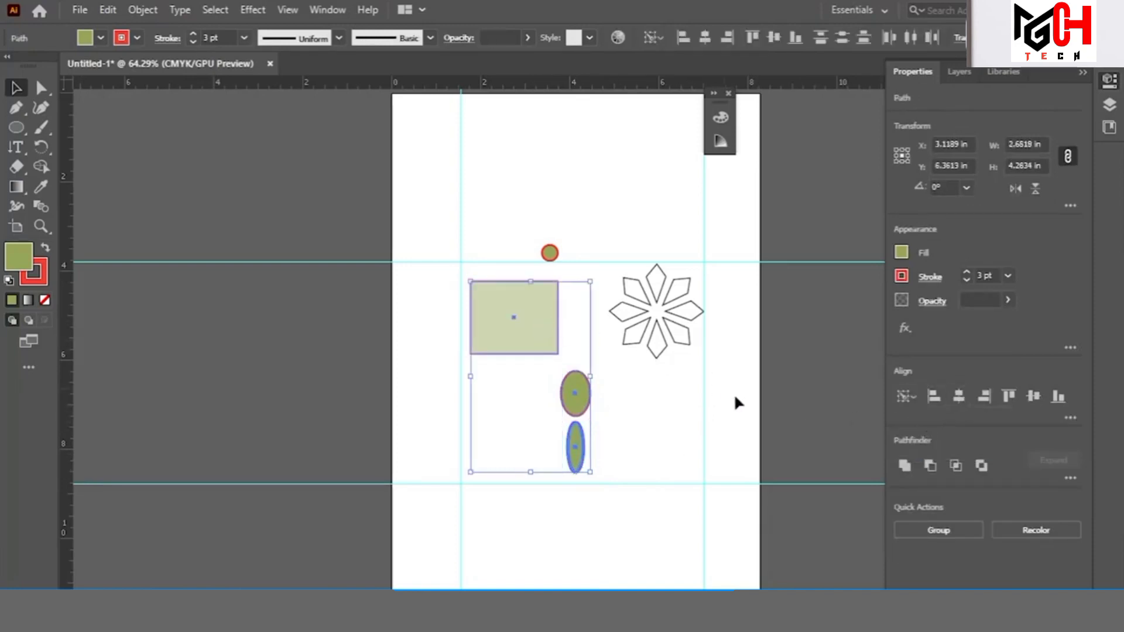
click(960, 400)
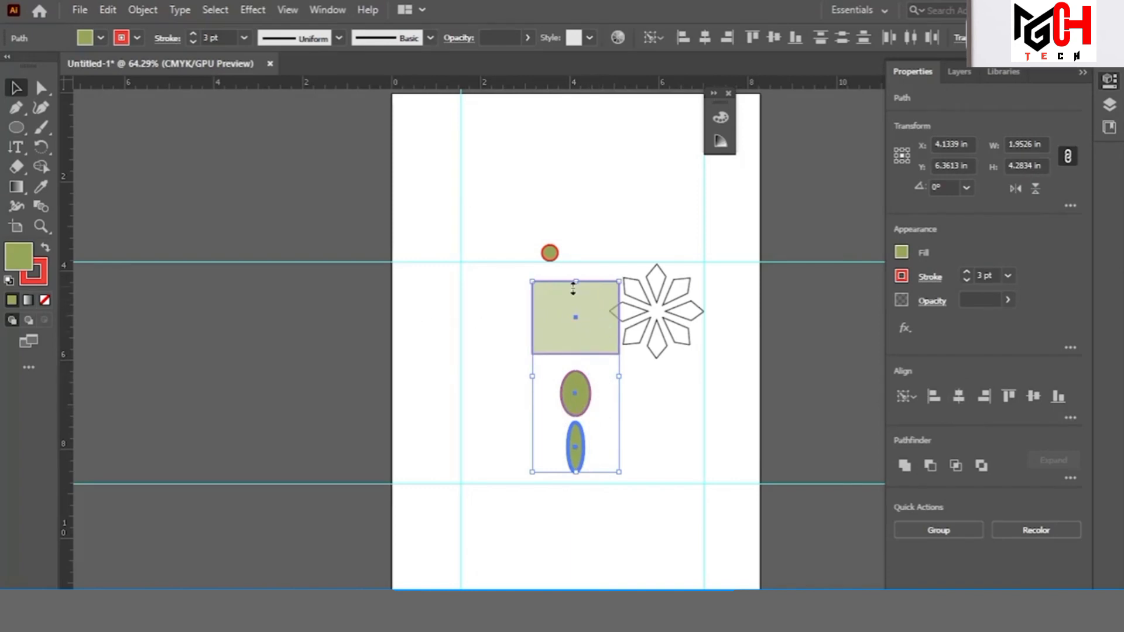
drag(595, 316, 543, 323)
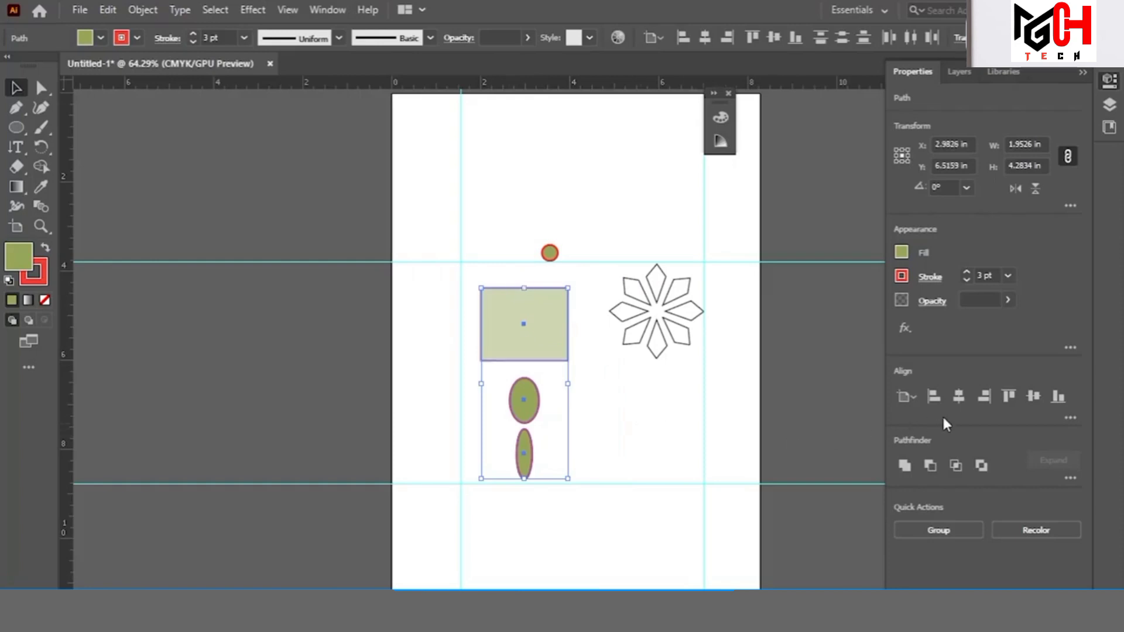
click(488, 247)
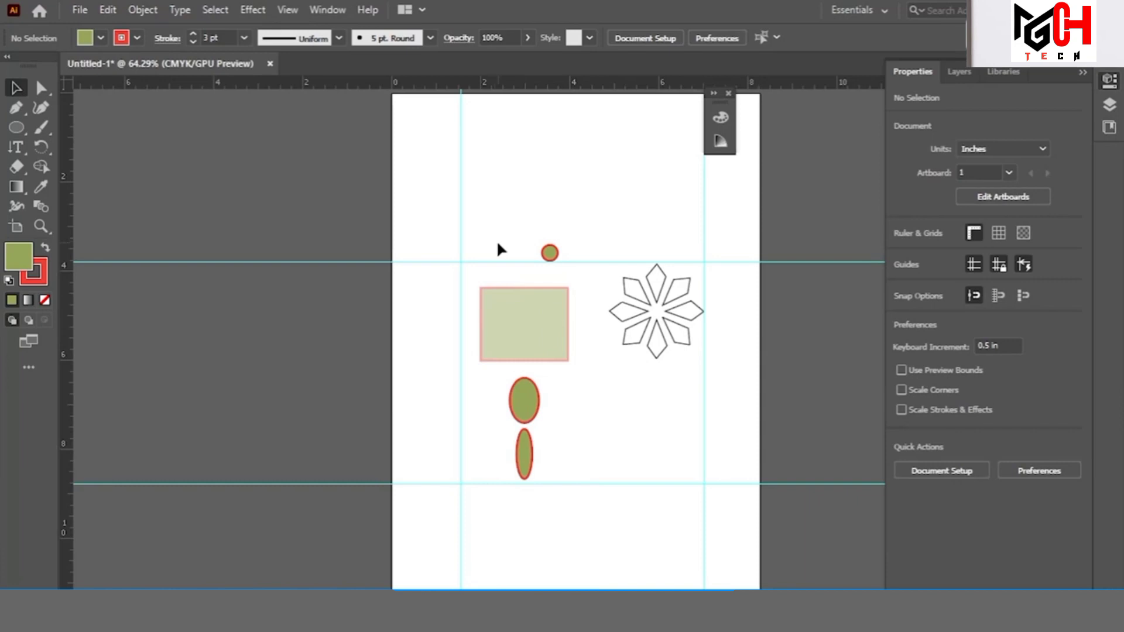
click(41, 148)
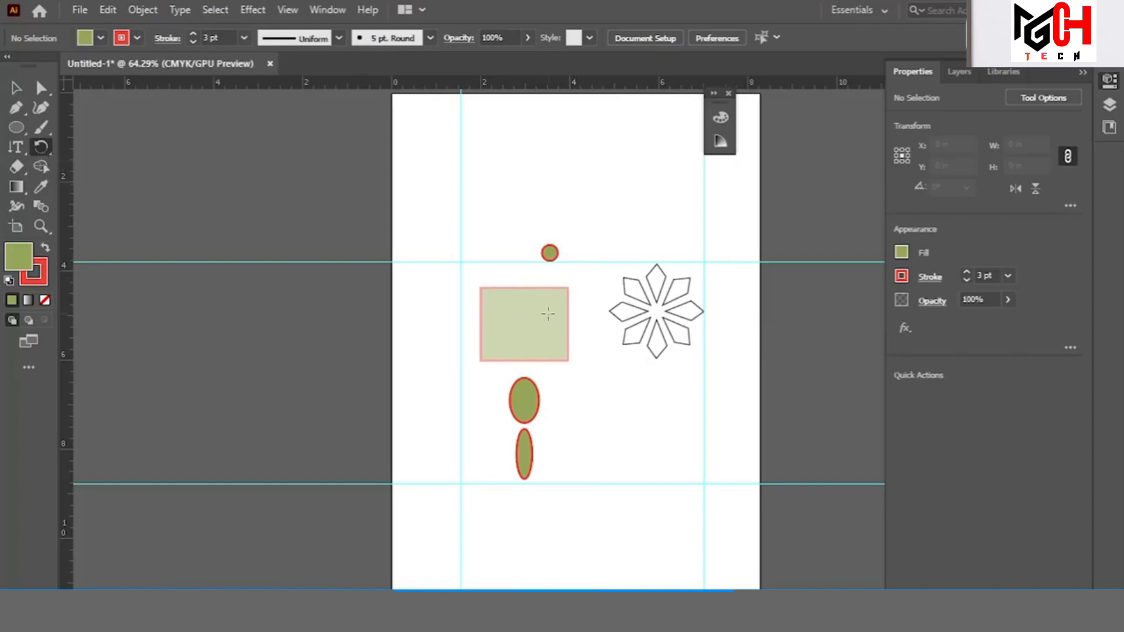
key(v)
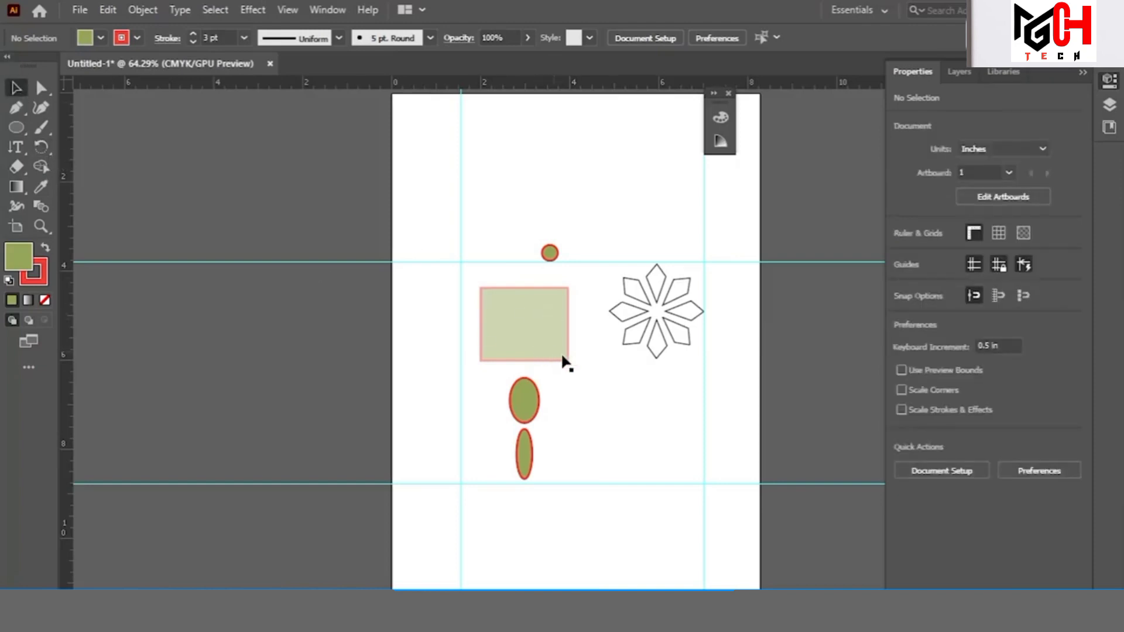
drag(599, 366, 709, 257)
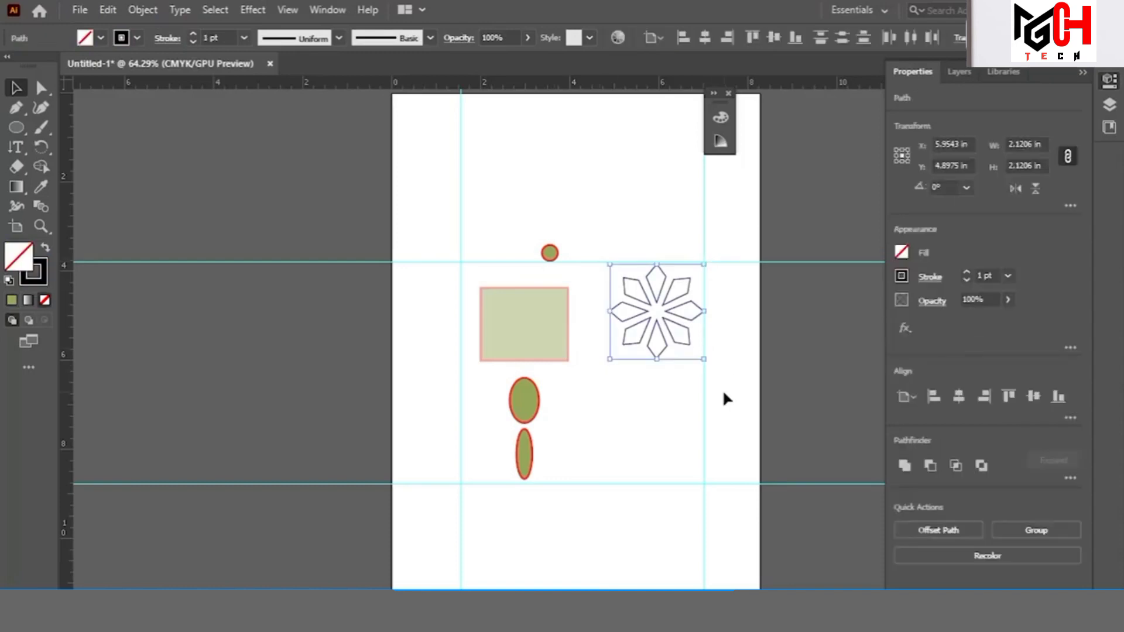
click(637, 398)
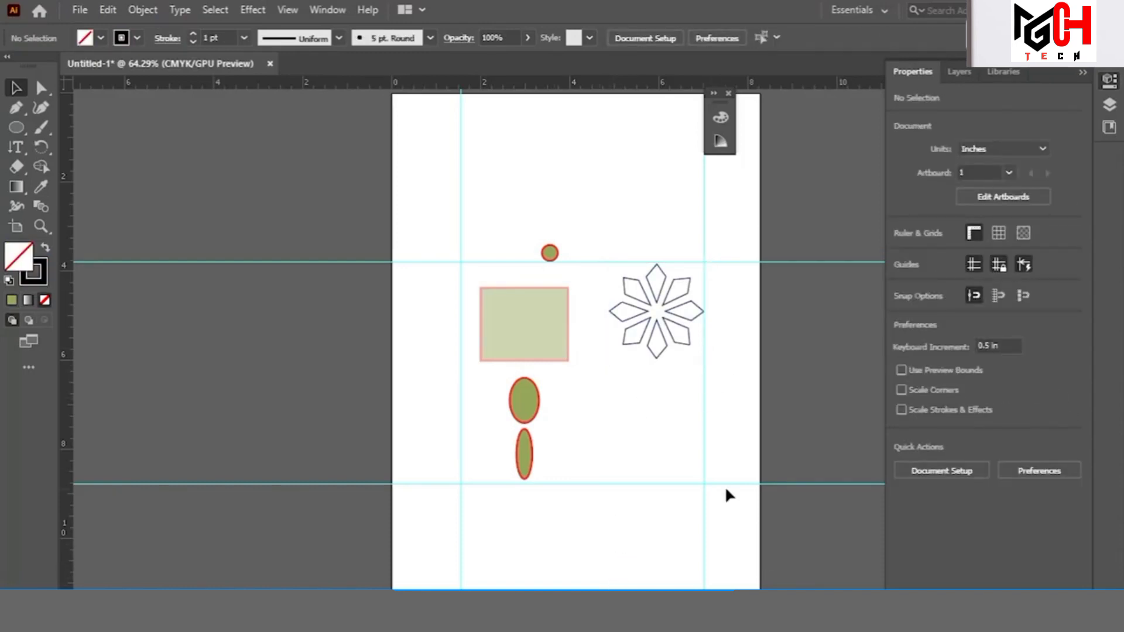
click(42, 154)
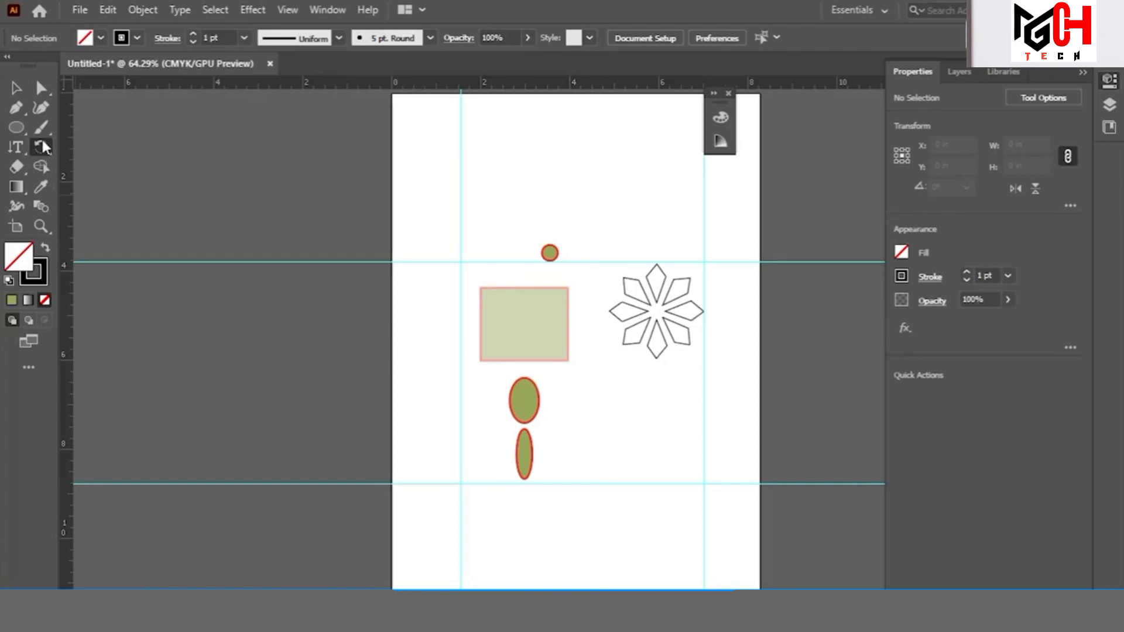
click(16, 88)
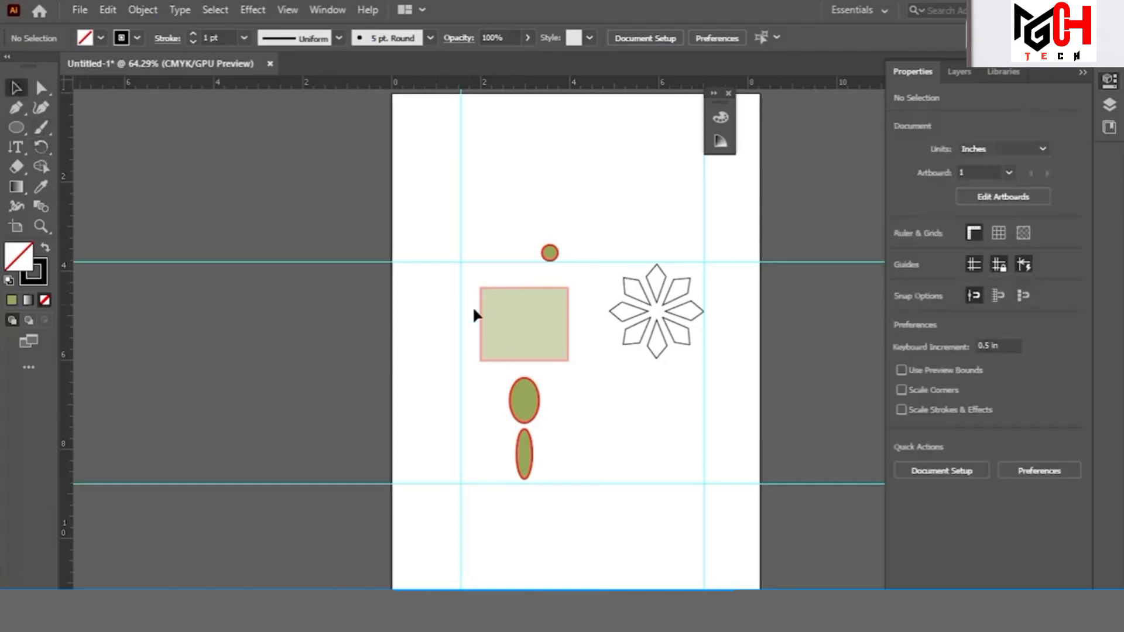
Move the rectangle to the artboard's upper area and scale it to about 5.46 × 2.35 in, spanning the two vertical guides
drag(493, 339, 425, 199)
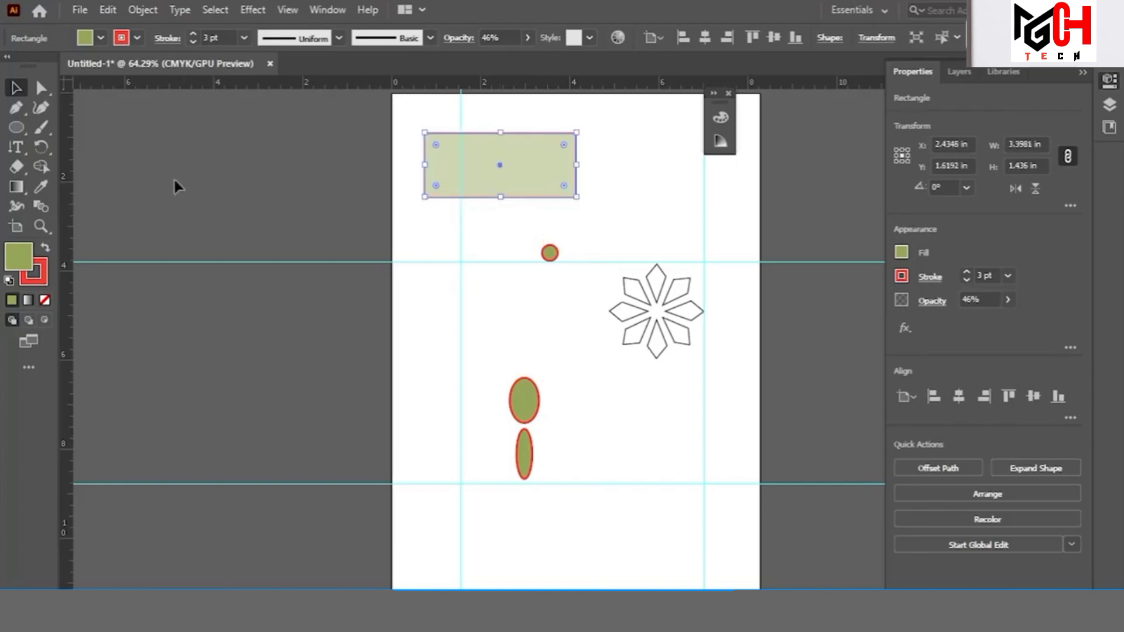
click(44, 149)
click(84, 171)
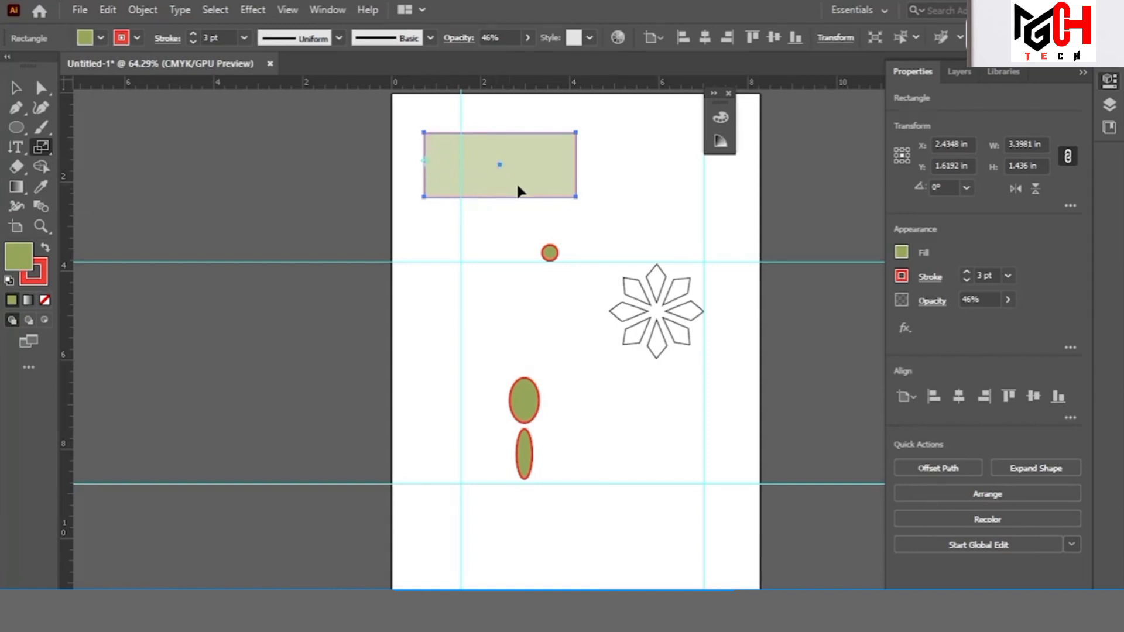
drag(575, 169, 703, 178)
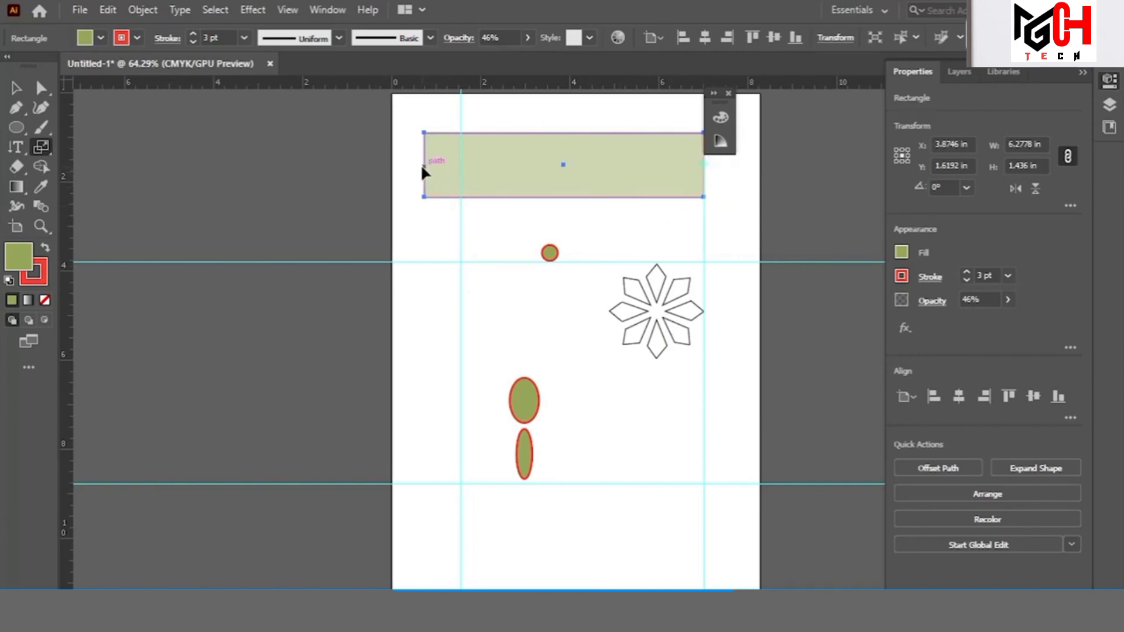
drag(422, 168, 461, 168)
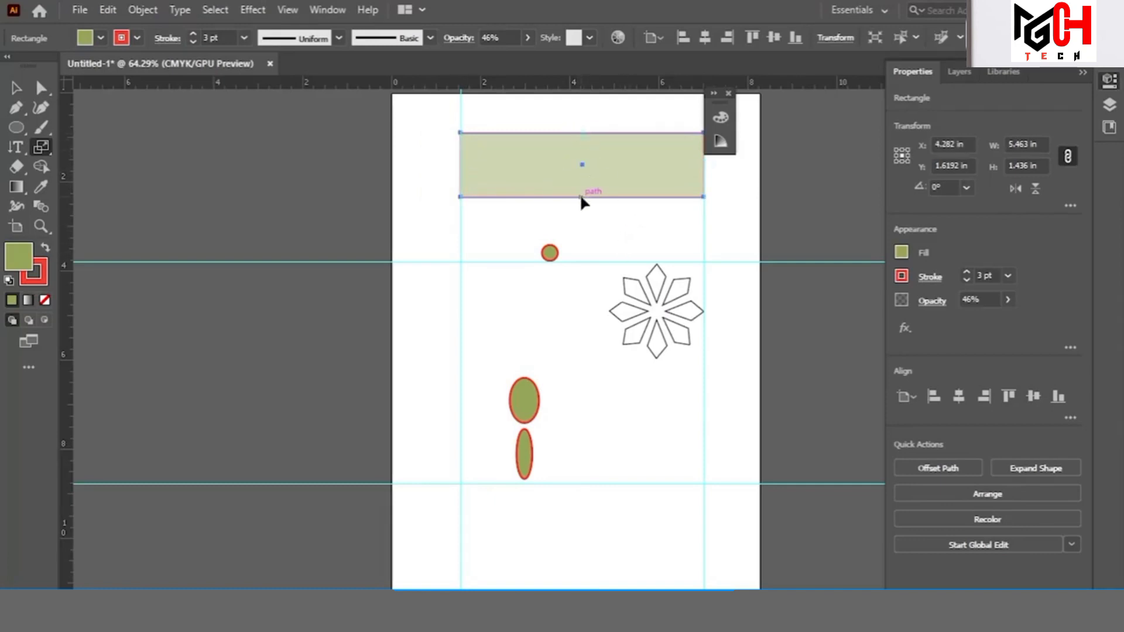
mouse_move(580, 193)
mouse_down()
mouse_move(577, 265)
mouse_move(575, 214)
mouse_up()
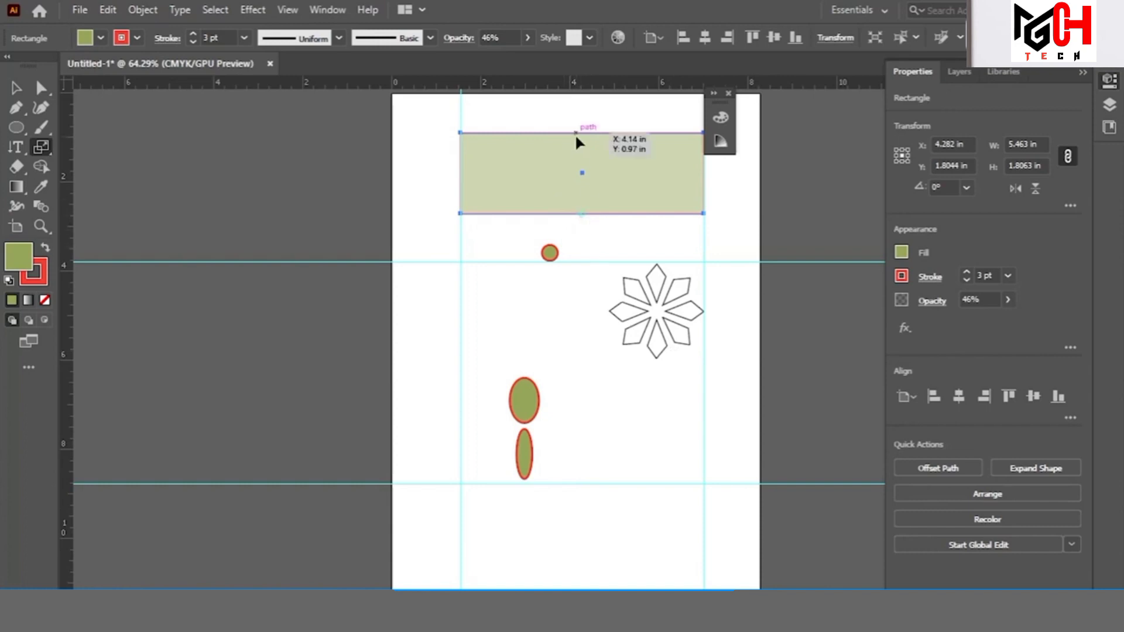
drag(576, 142, 579, 109)
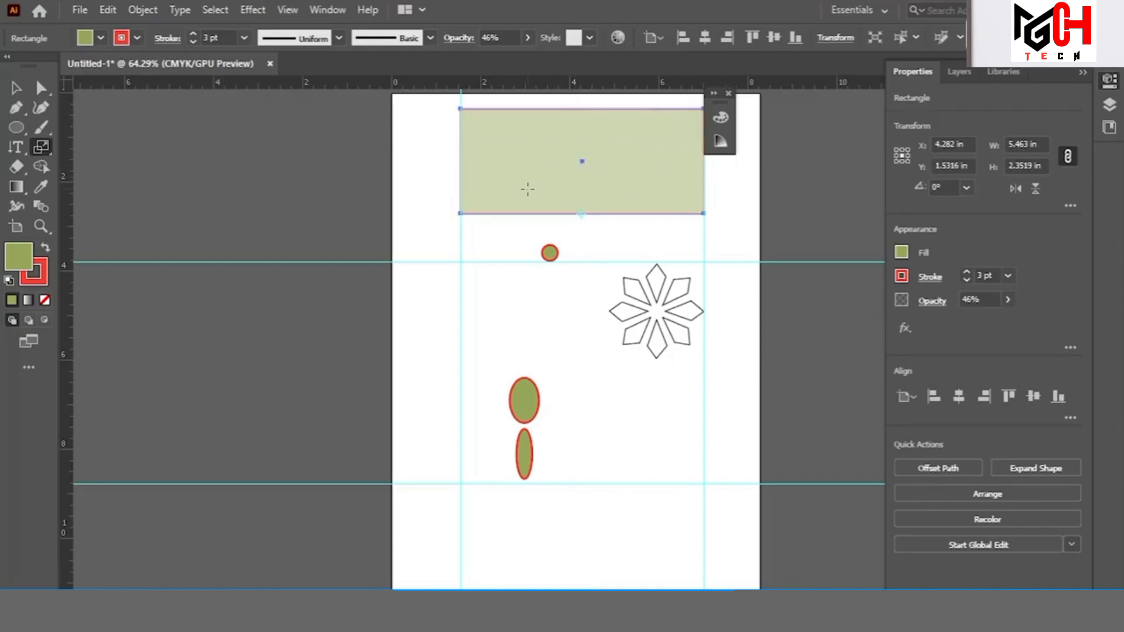
Delete the small circle and the two ellipses below the rectangle
click(41, 147)
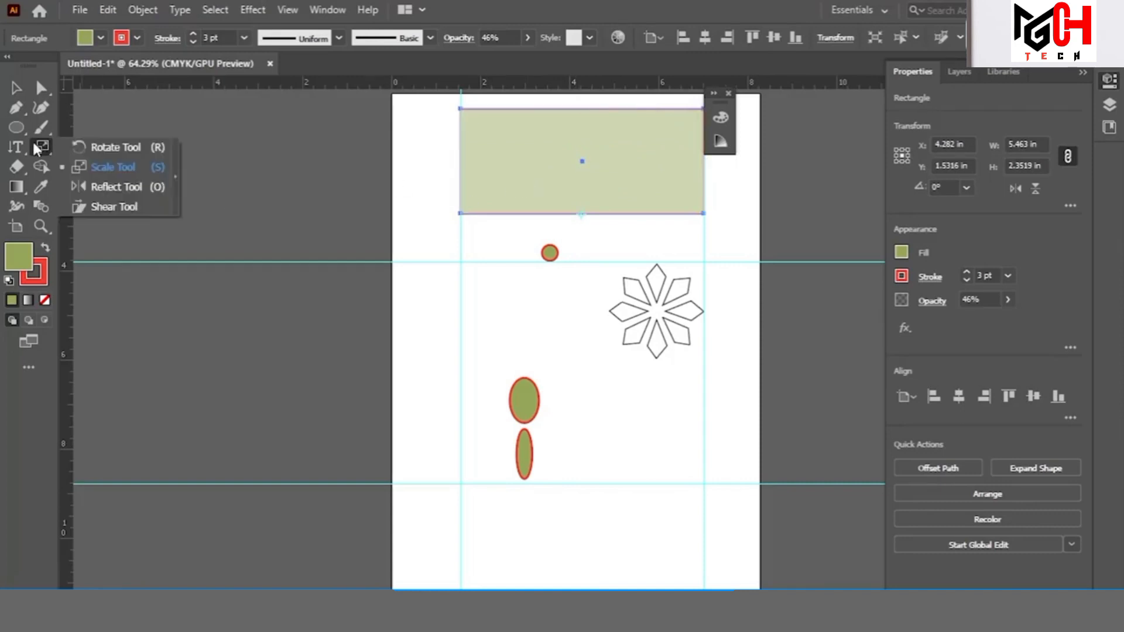
click(111, 187)
click(16, 88)
click(604, 360)
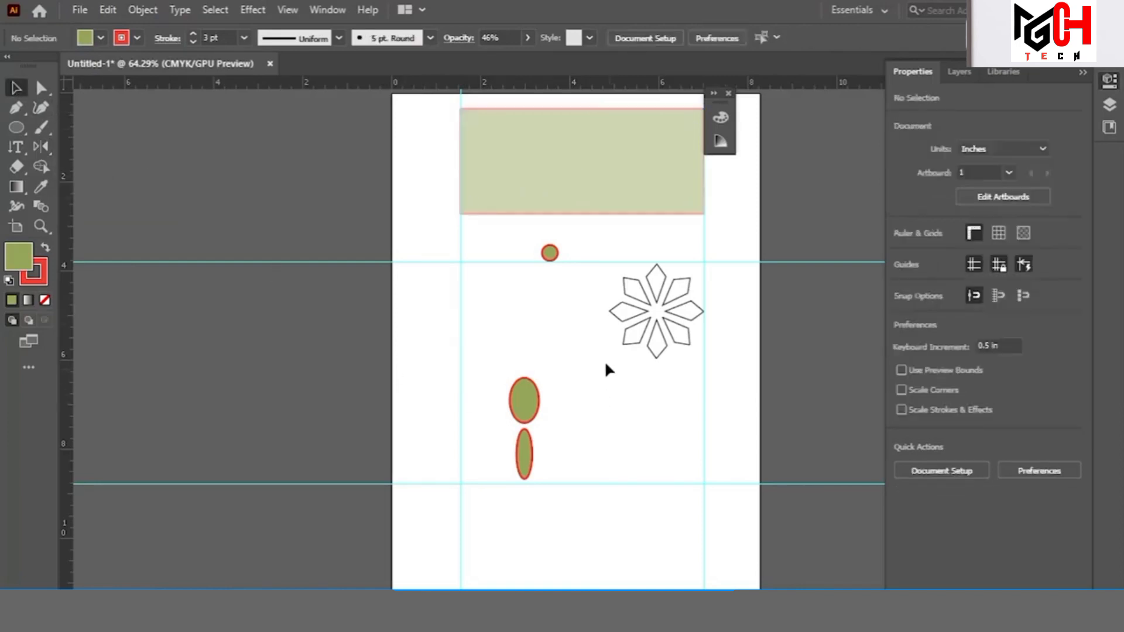
drag(434, 231, 532, 462)
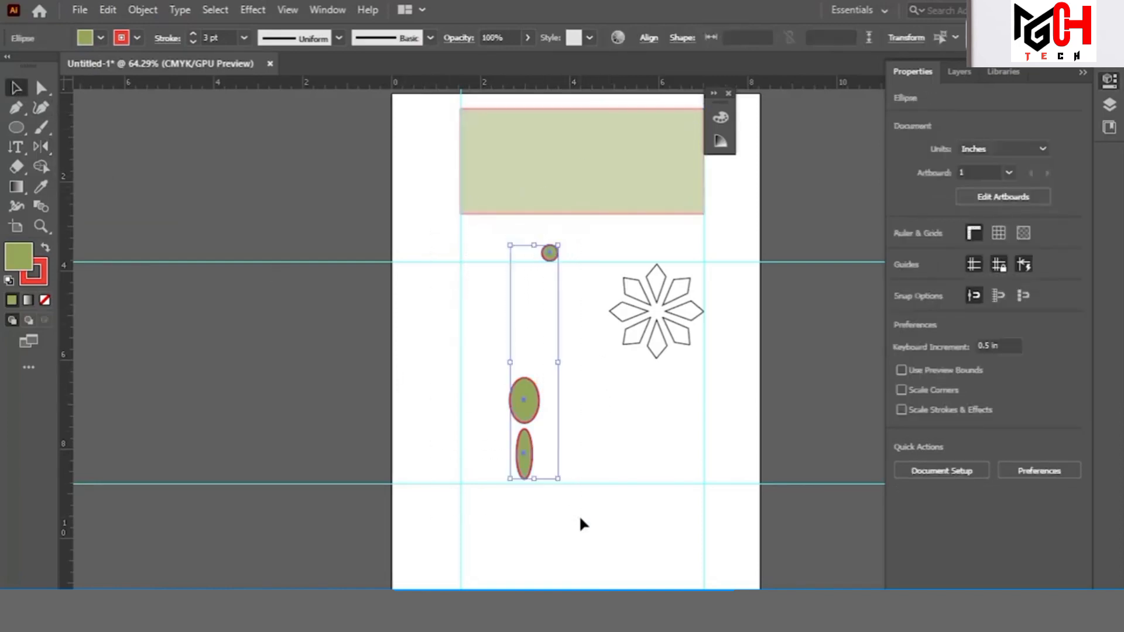
key(Delete)
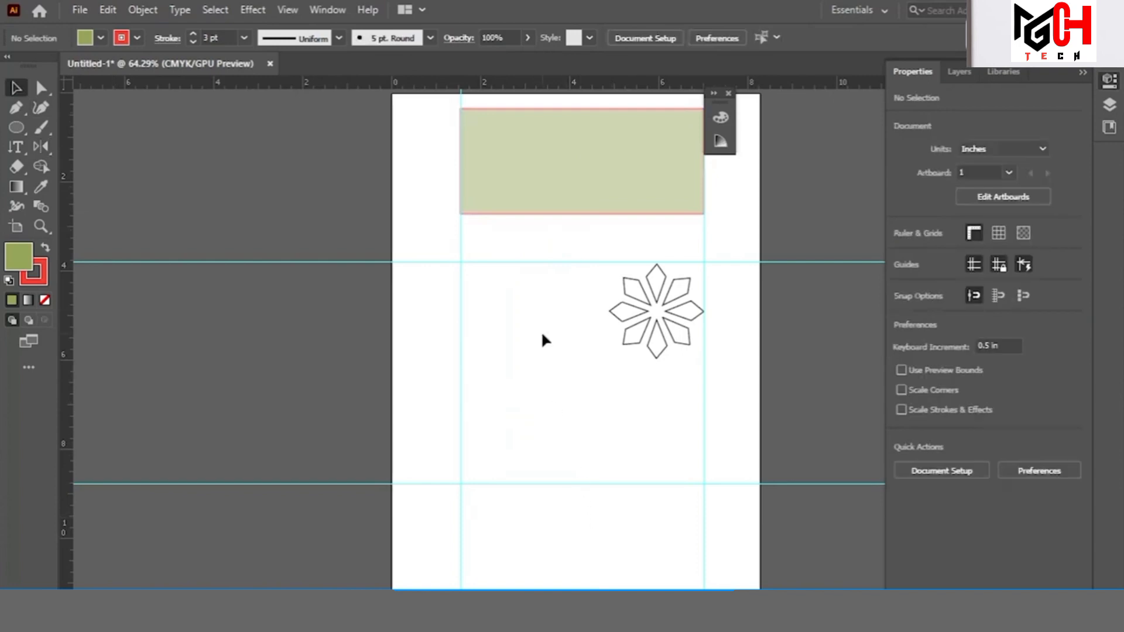
Draw a closed, lopsided T-shaped path about 2.5 × 1.69 in with the Pen tool, below and left of the flower
click(18, 108)
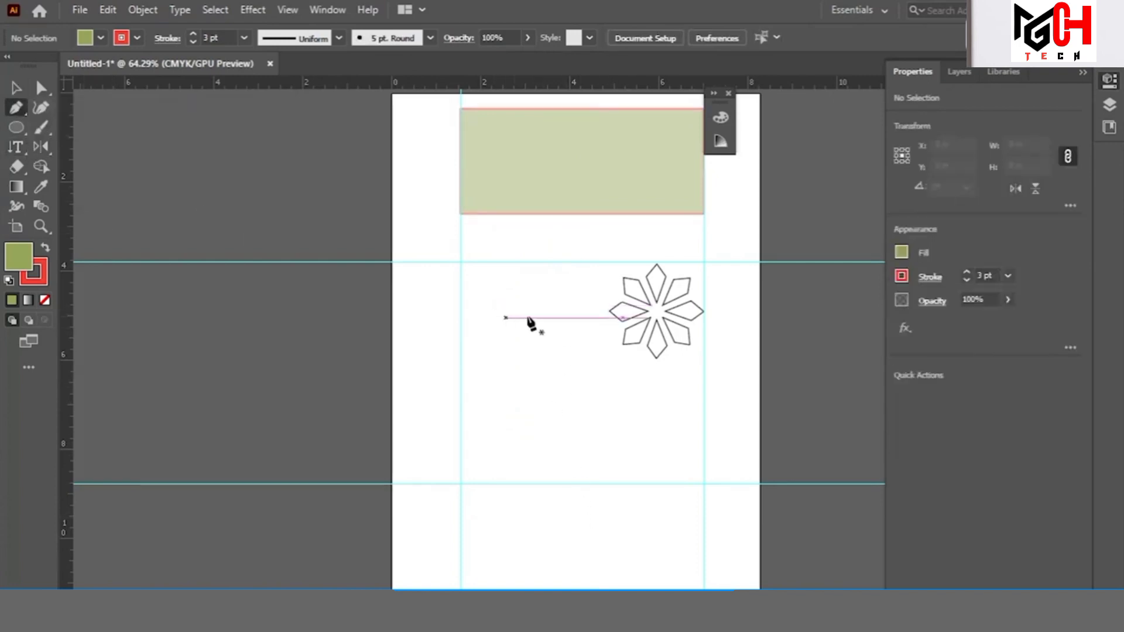
click(493, 396)
click(554, 396)
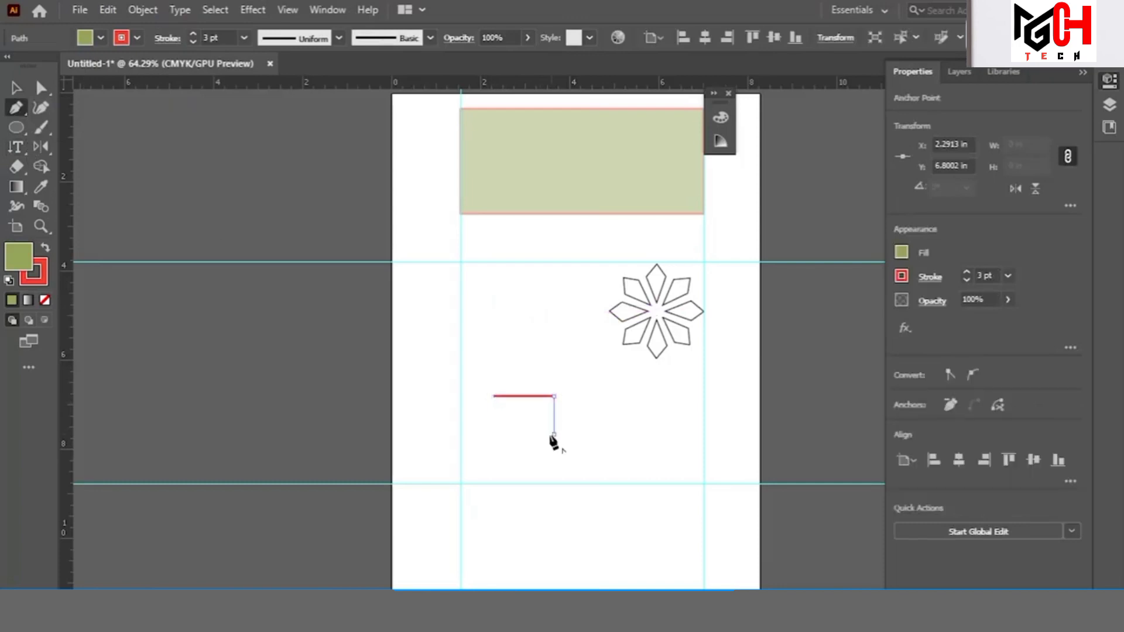
click(554, 434)
click(524, 434)
click(524, 466)
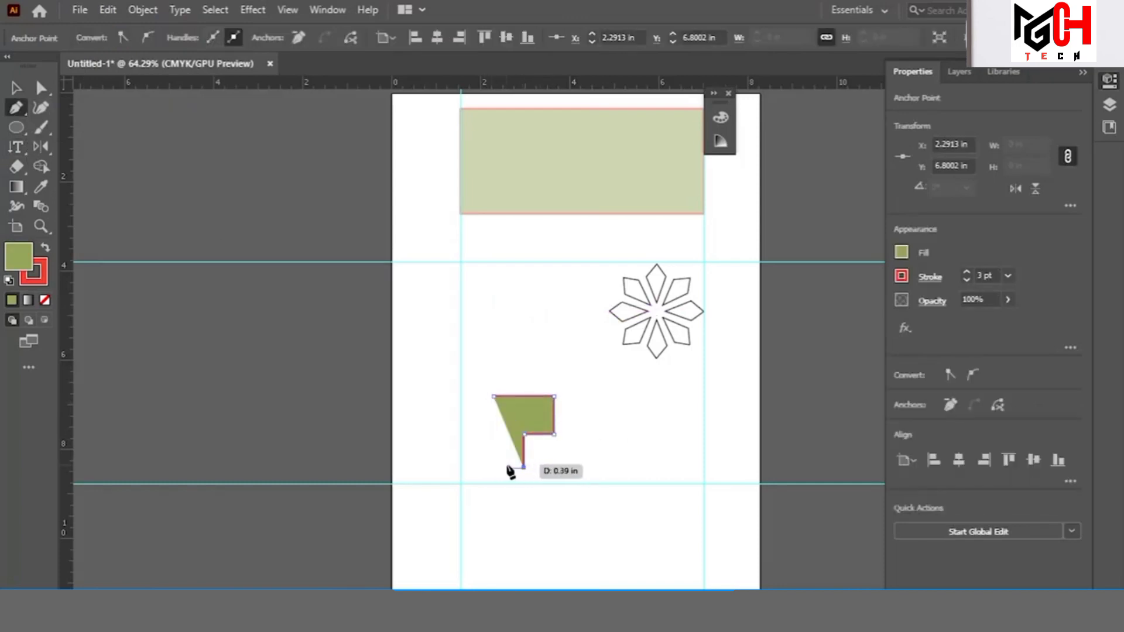
click(507, 467)
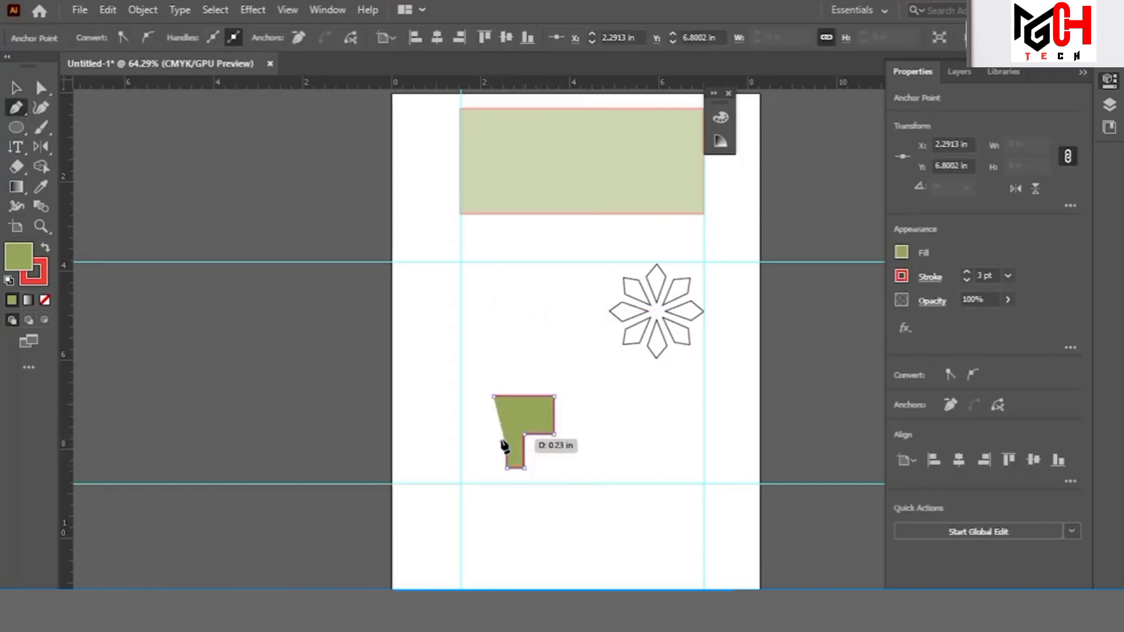
click(507, 420)
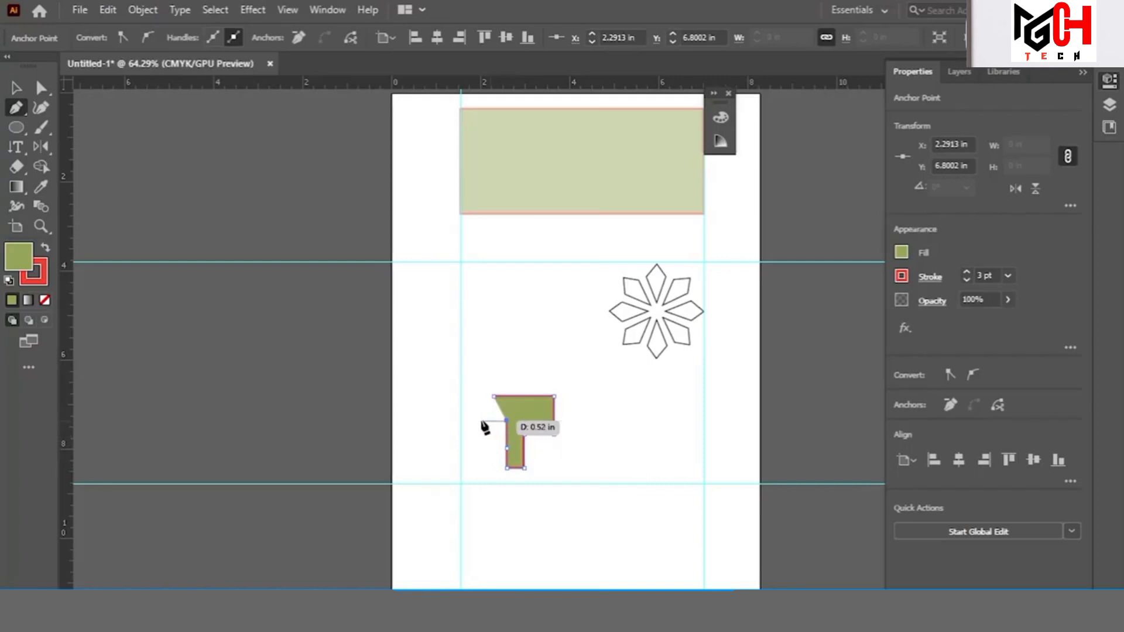
click(442, 421)
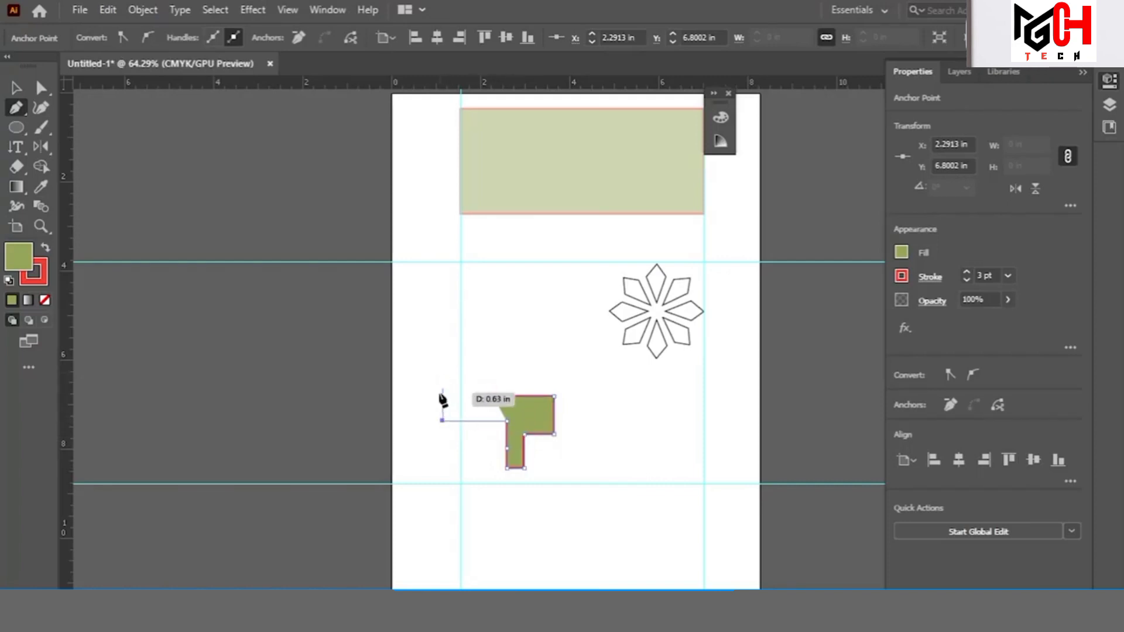
click(442, 392)
click(493, 396)
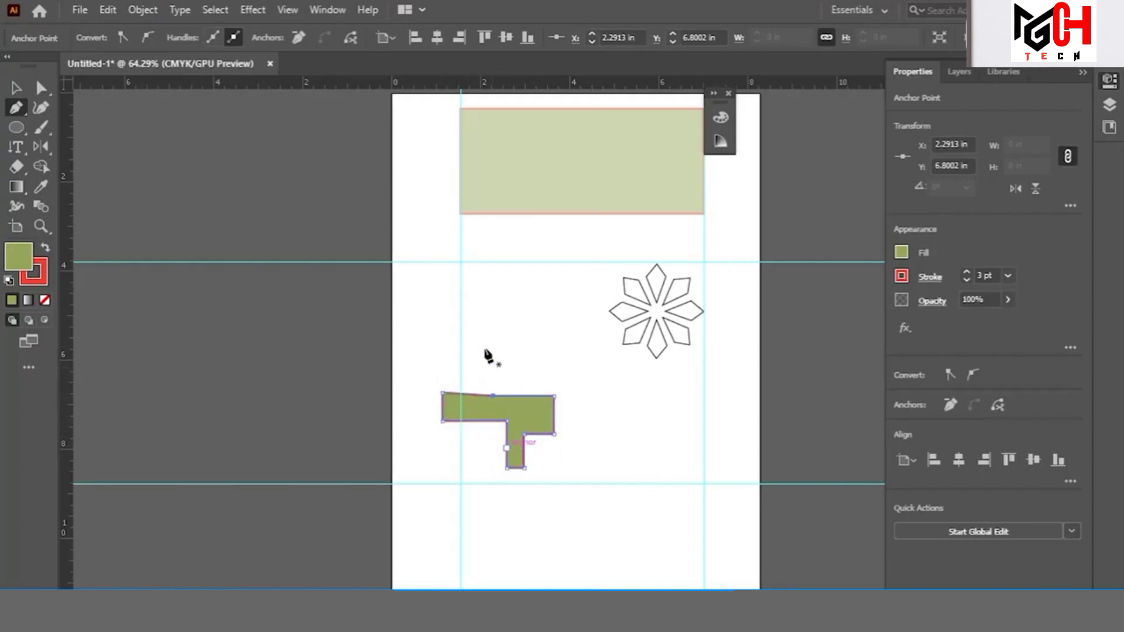
ctrl+click(492, 381)
drag(495, 402, 520, 384)
key(ctrl+z)
Select the T-shaped path, flip it along the horizontal and vertical axes, and flip it back along both
click(16, 89)
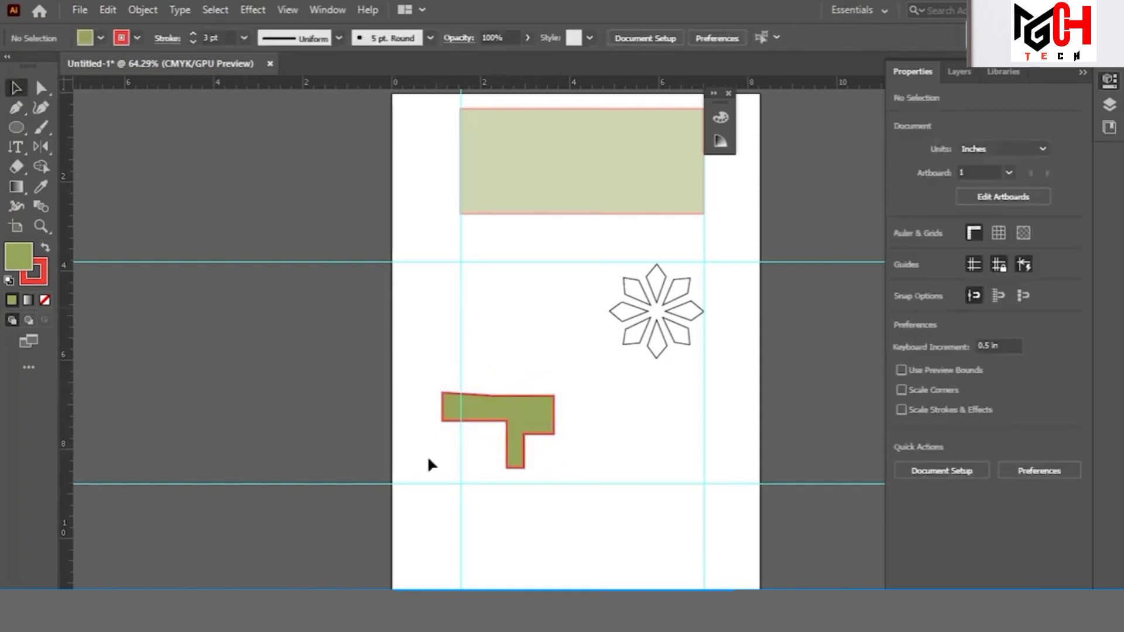
click(514, 422)
click(647, 377)
click(543, 429)
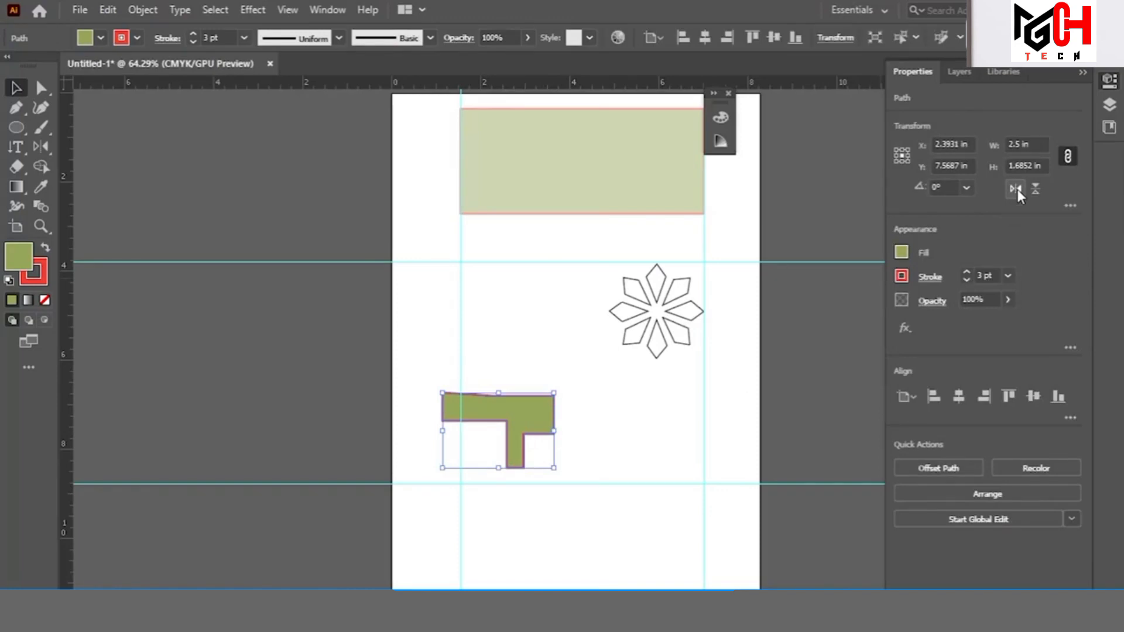
click(1015, 189)
click(1016, 188)
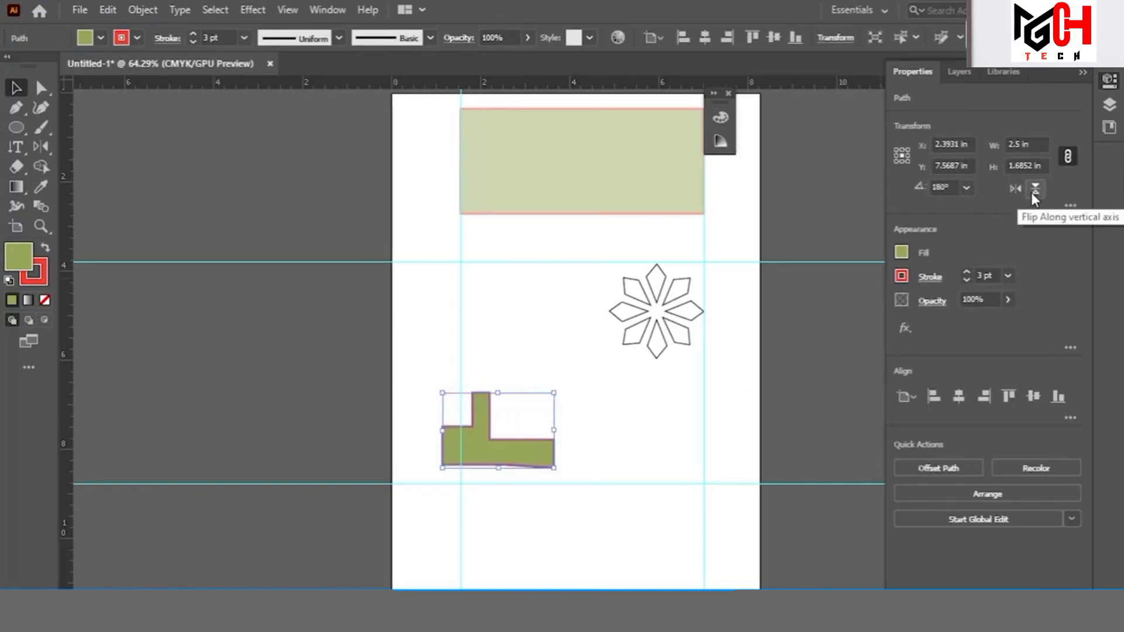
click(1015, 188)
click(1036, 188)
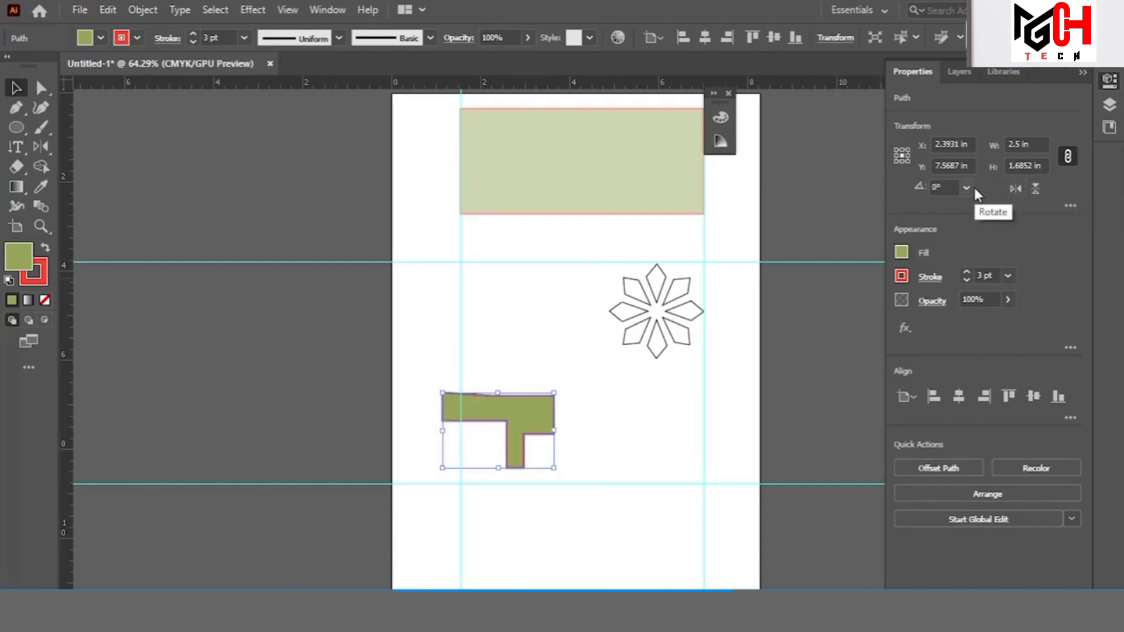
Rotate the T-shaped path to the preset angle of 30°
click(972, 186)
click(980, 227)
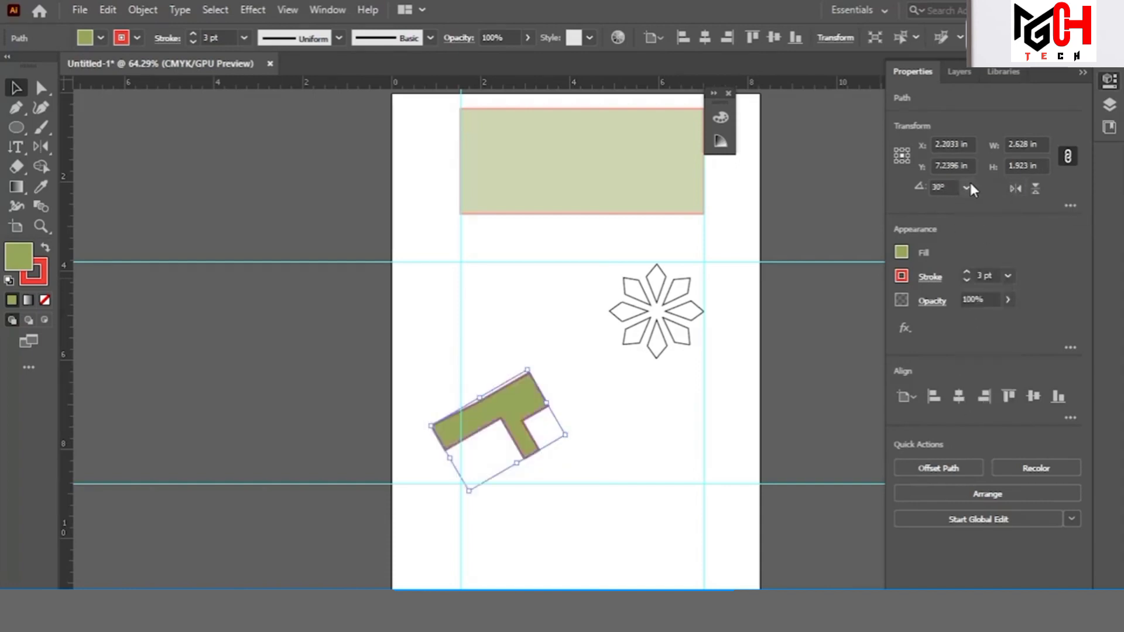
Reset the T-shaped path's rotation to 0° and move it up and right to about X 3.18, Y 6.97 in
click(949, 187)
text(0)
click(966, 188)
click(981, 189)
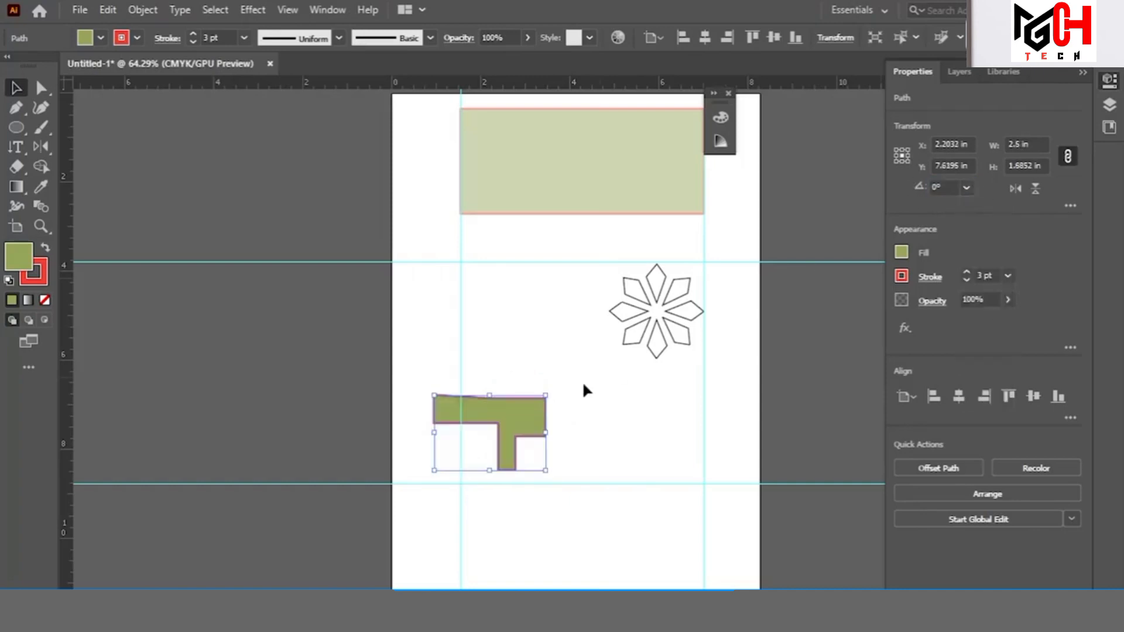
drag(539, 411, 591, 383)
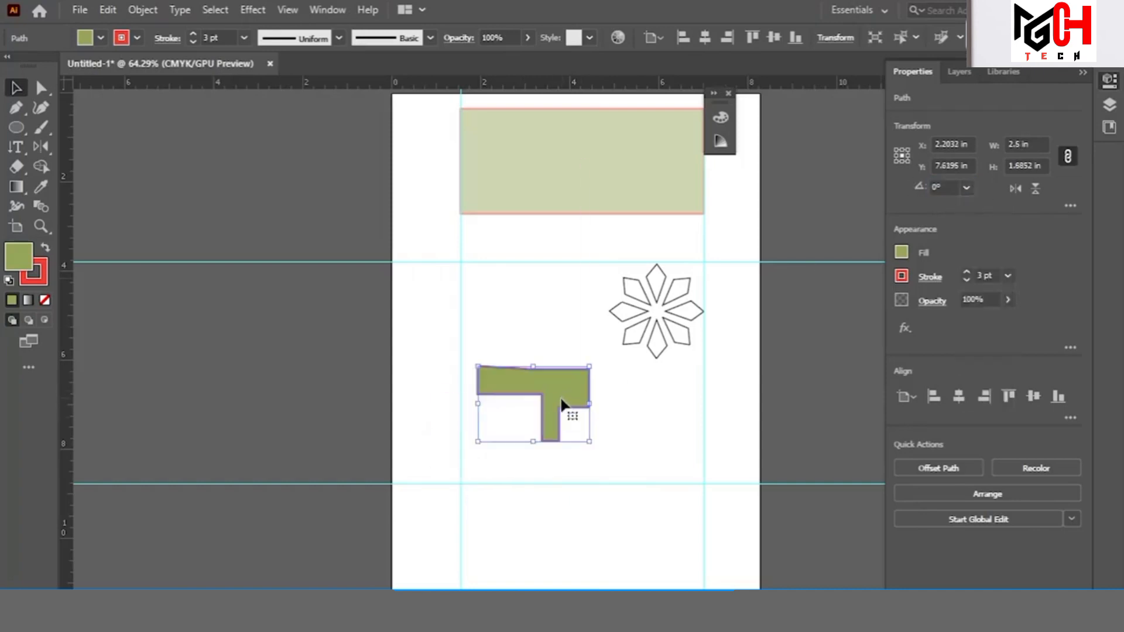
Reflect the T-shaped path freehand with the Reflect tool, mirroring it sideways three times and once downward about its stem's end
click(40, 166)
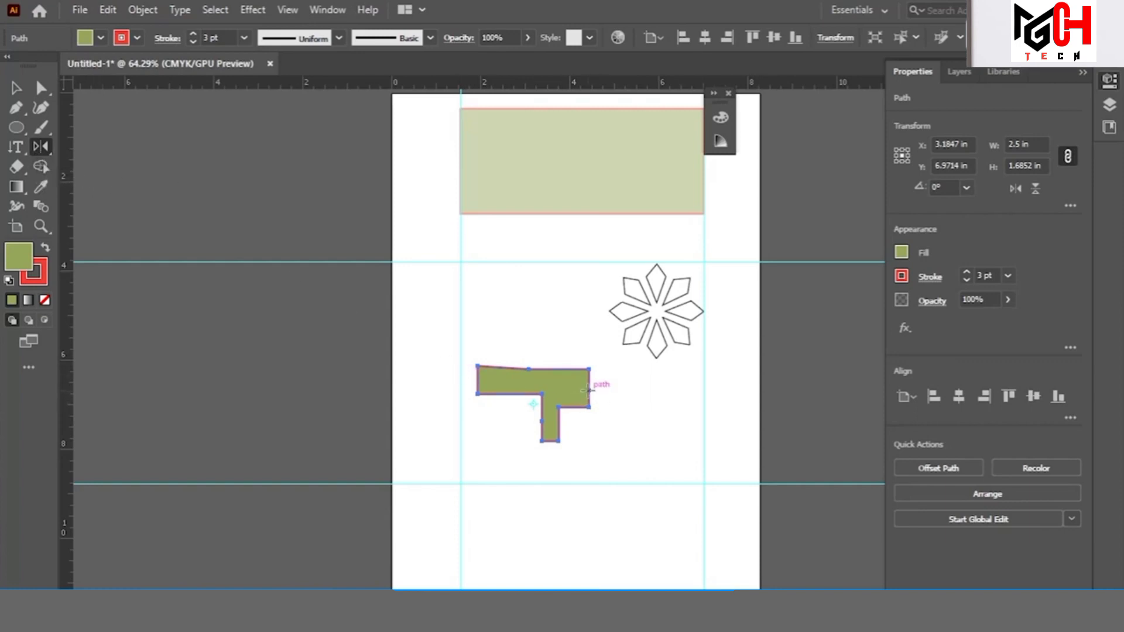
drag(588, 390, 472, 386)
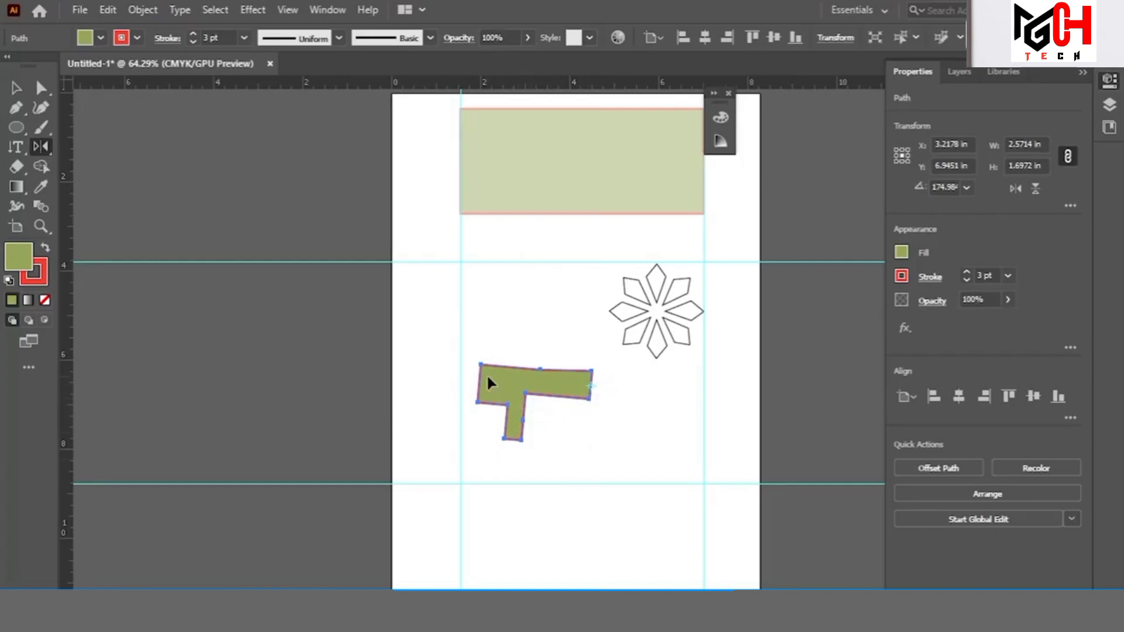
drag(478, 378, 638, 359)
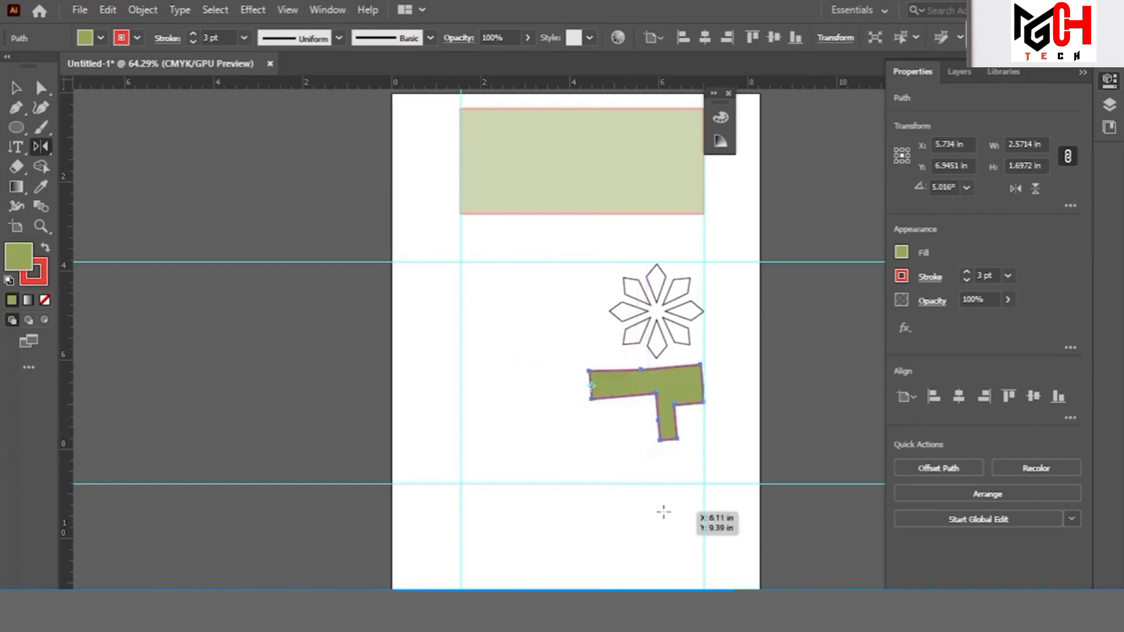
drag(701, 382, 499, 396)
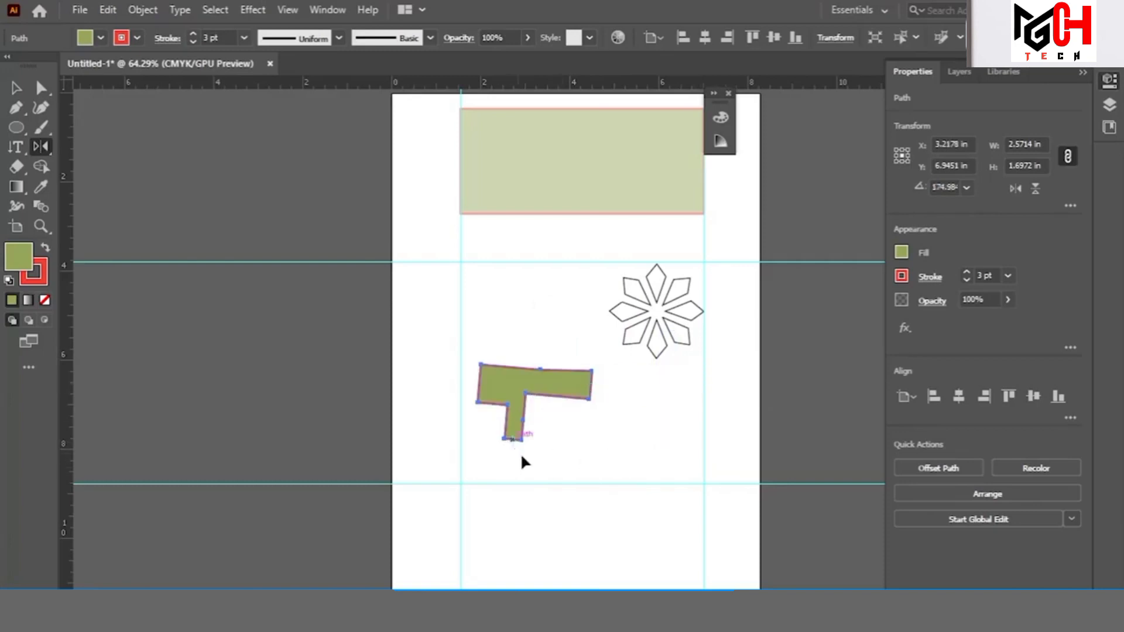
drag(537, 366, 532, 493)
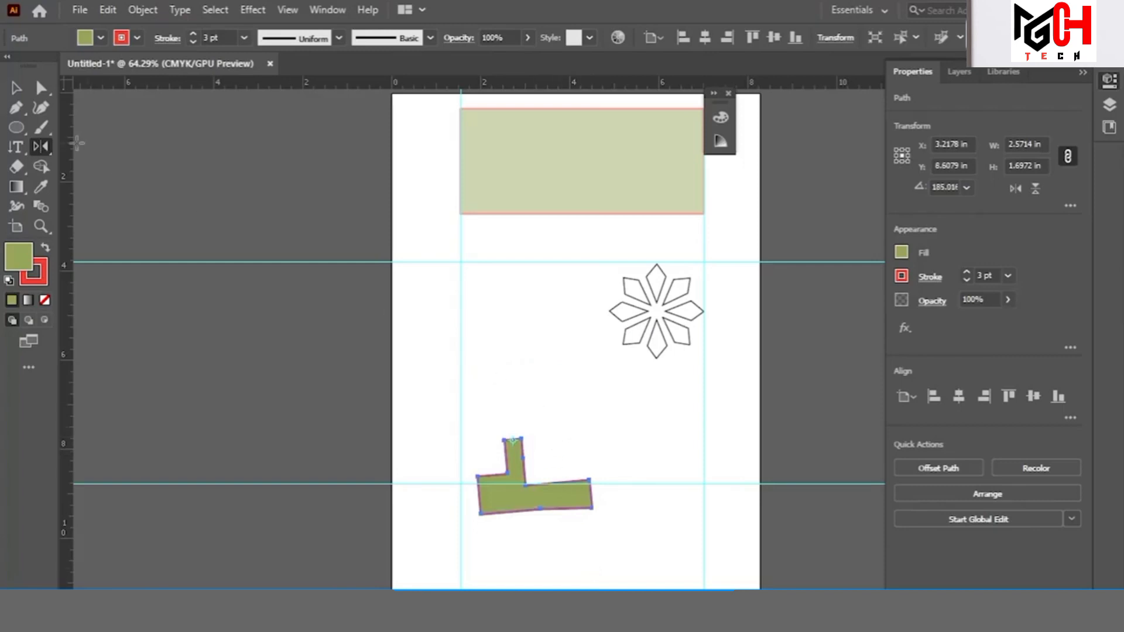
Move the T-shaped path up to about X 3.5, Y 6.7 in and flip it repeatedly along the horizontal and vertical axes
click(47, 146)
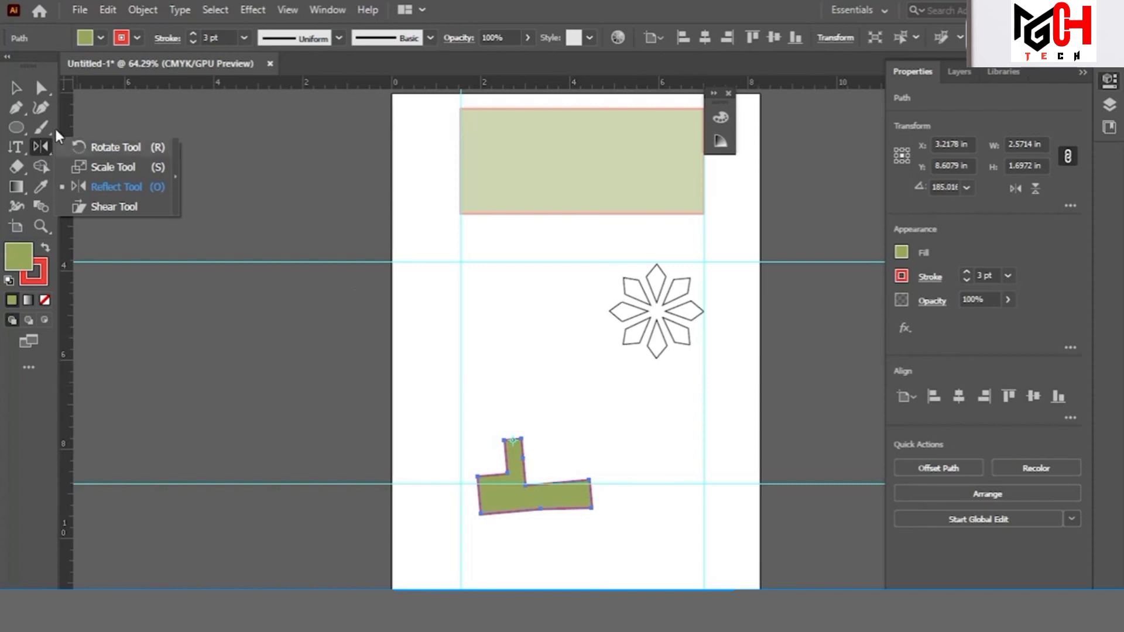
click(16, 88)
drag(504, 462, 518, 377)
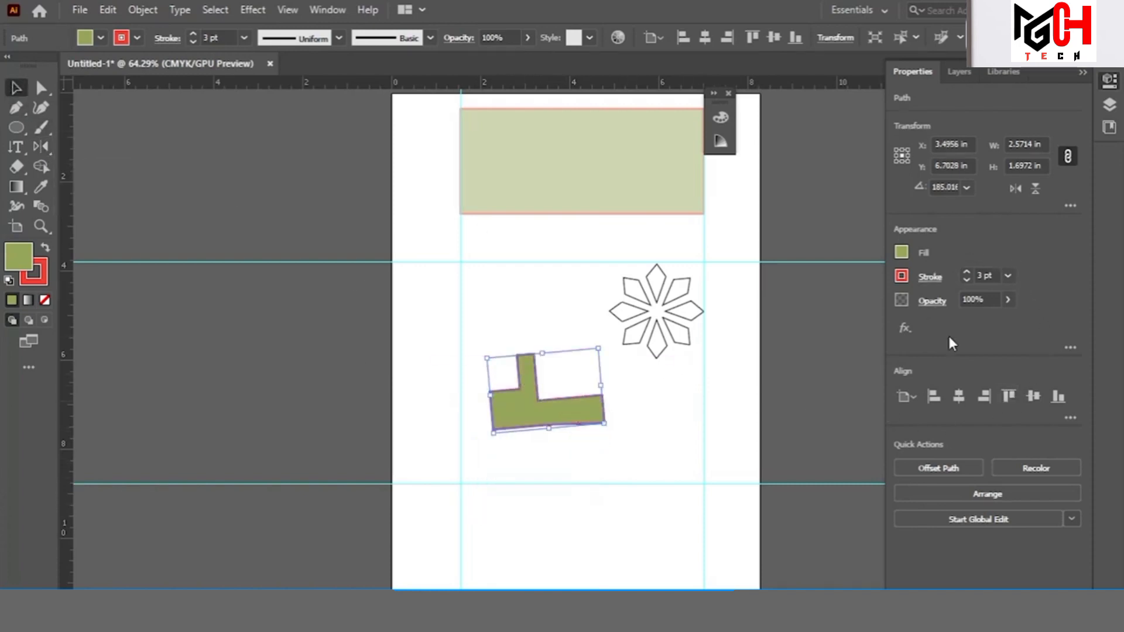
click(1026, 195)
click(1026, 194)
click(1019, 193)
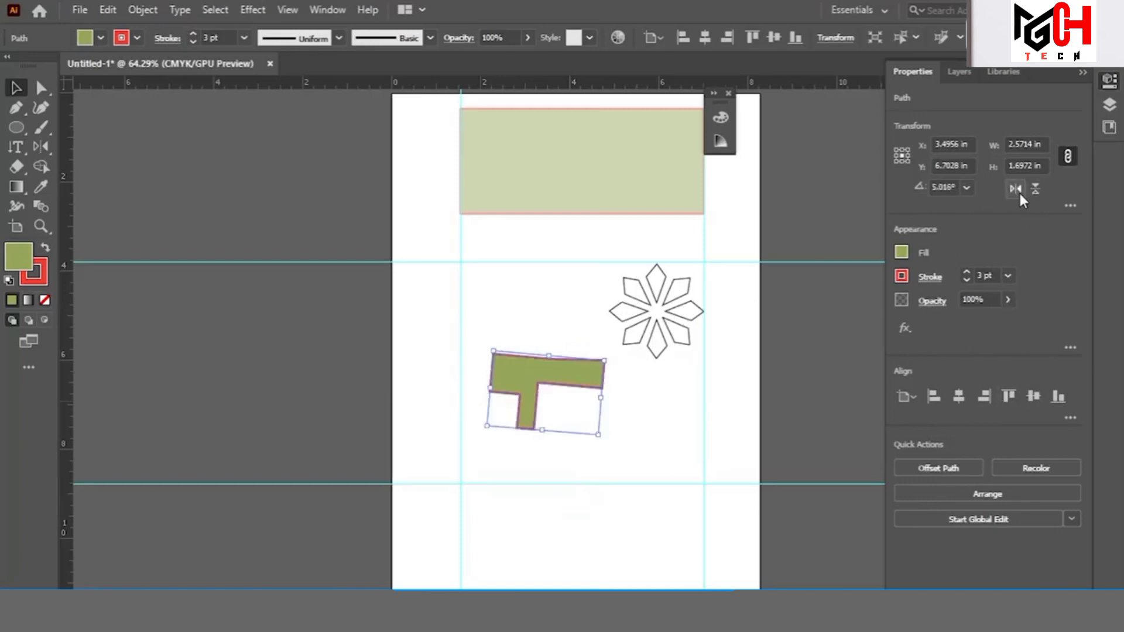
click(1016, 195)
click(1016, 193)
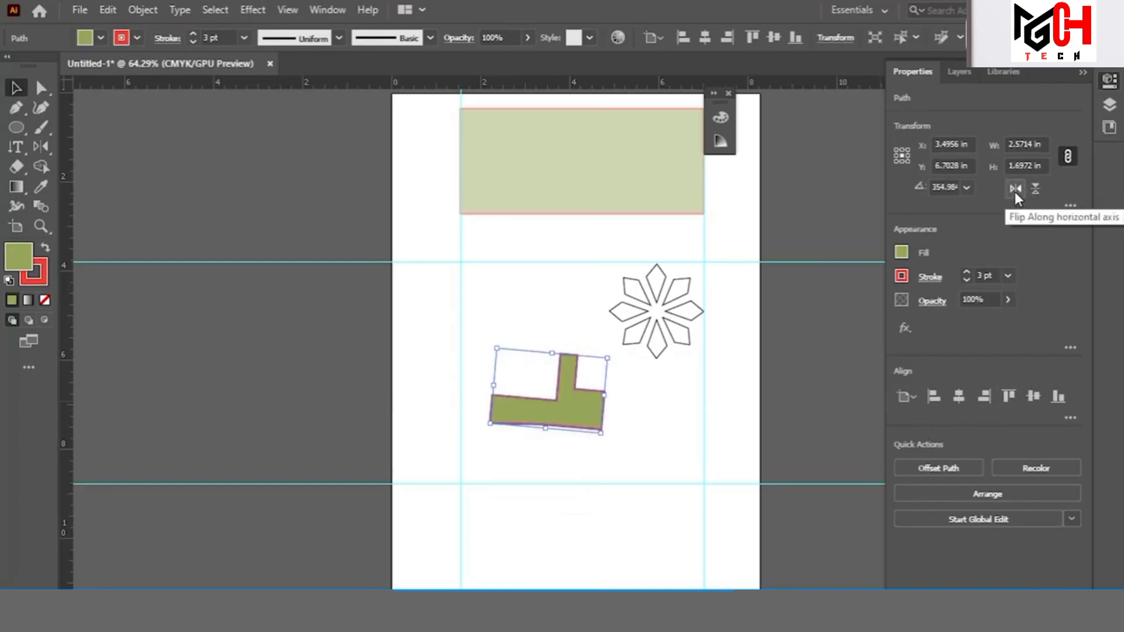
click(1015, 191)
click(1033, 189)
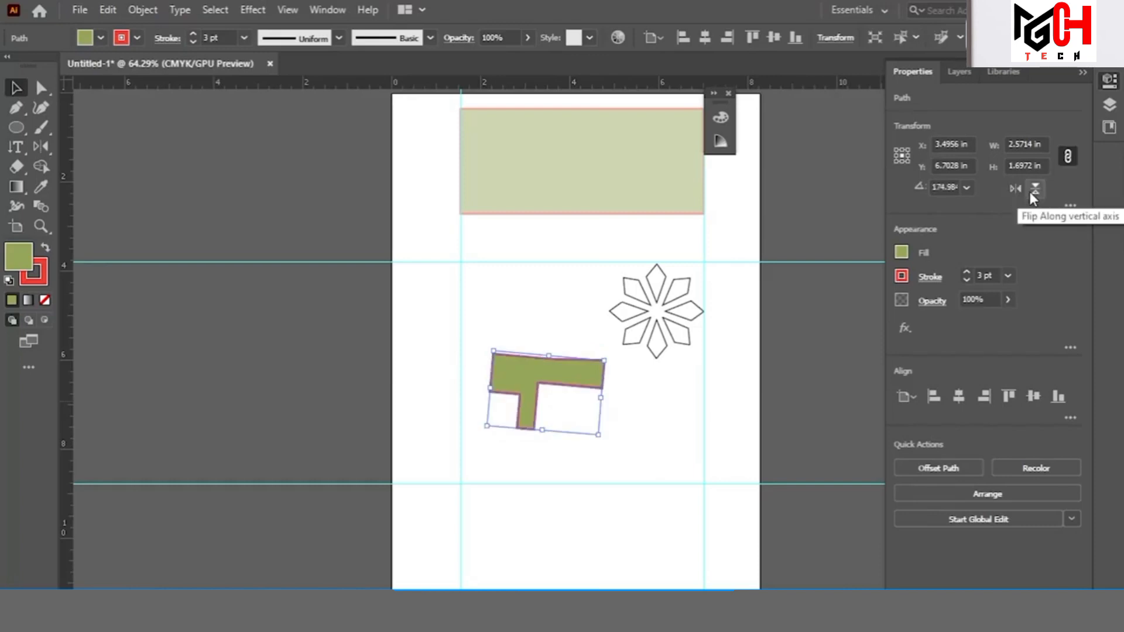
Reflect the T-shaped path downward with the Reflect tool, using the end of its stem as the reference point
click(39, 146)
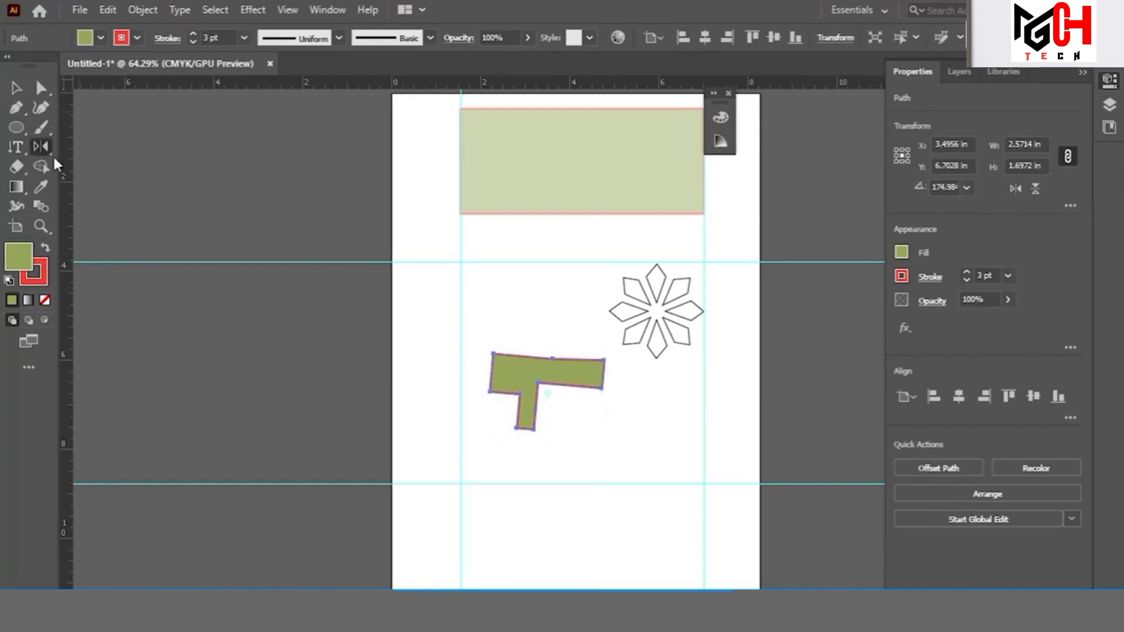
click(528, 429)
drag(547, 384, 558, 461)
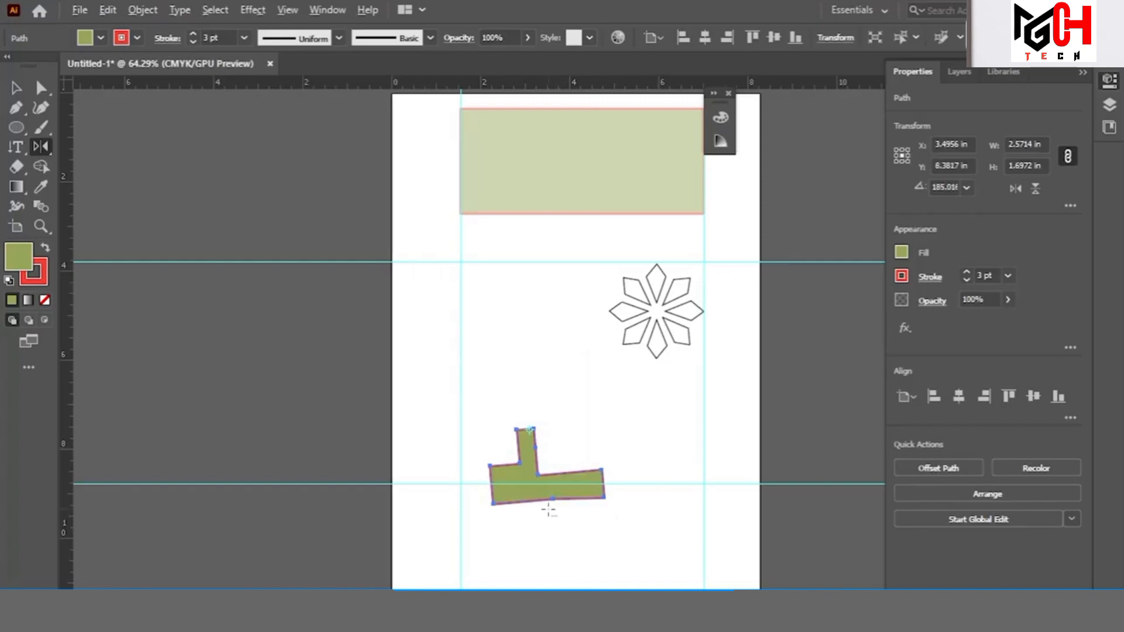
Create a reflected copy of the T-shaped path across a horizontal axis placed well above the shape
alt+click(536, 364)
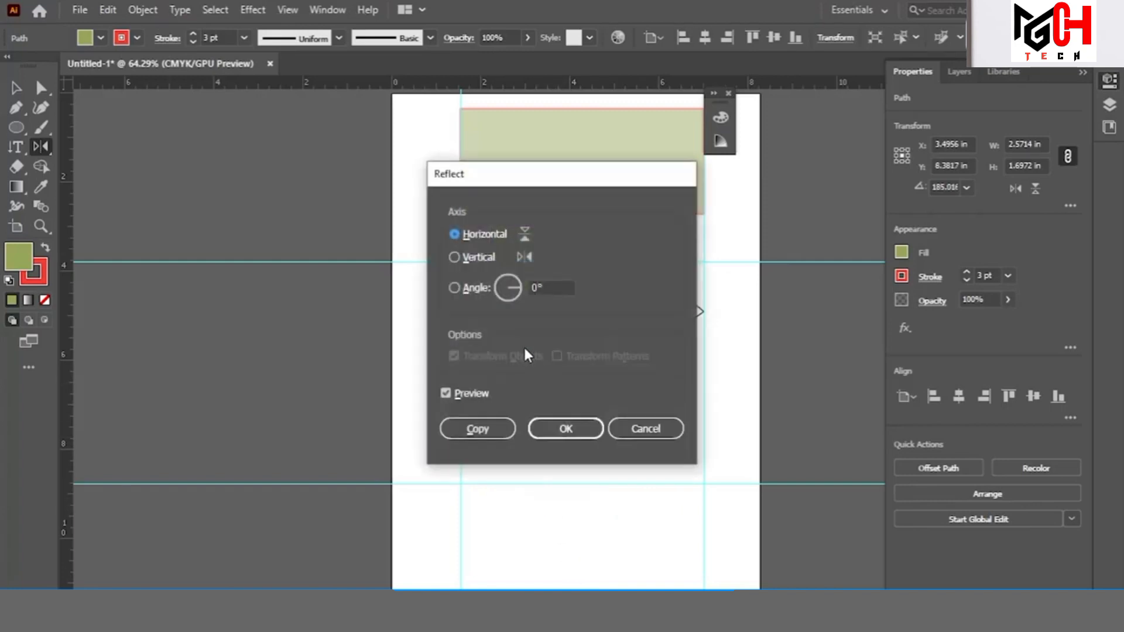
drag(504, 184, 773, 155)
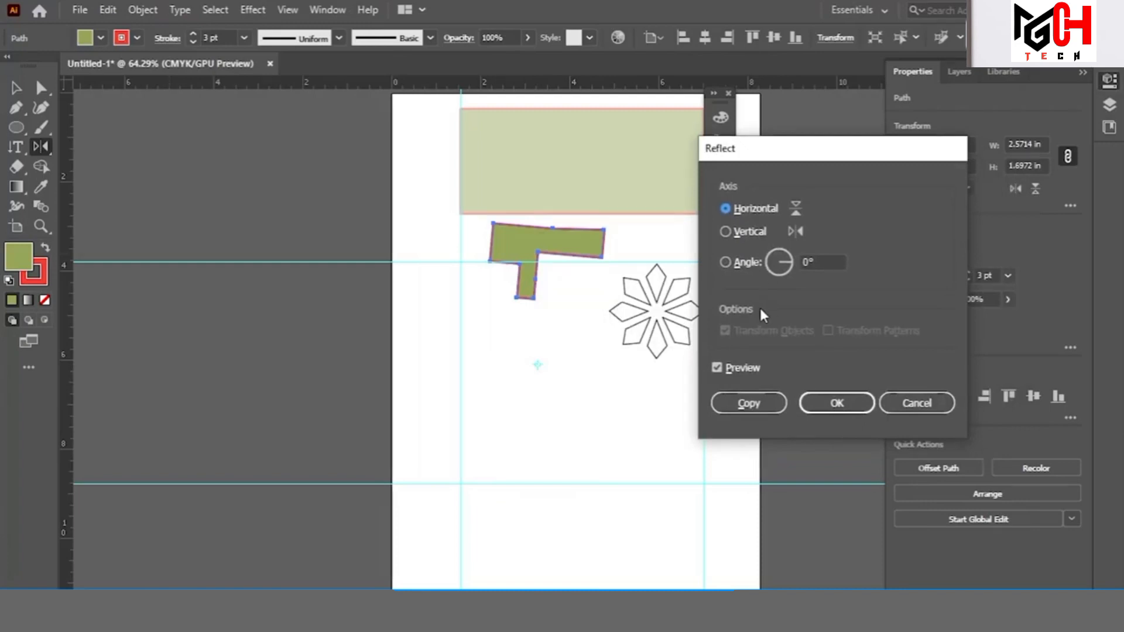
drag(746, 154, 699, 161)
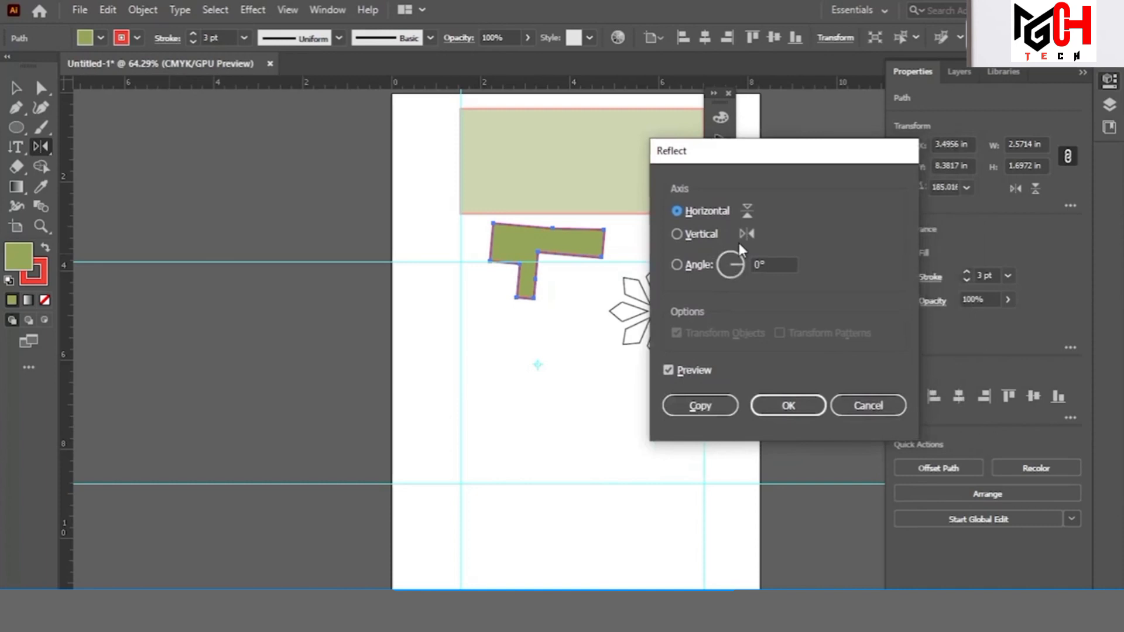
click(701, 405)
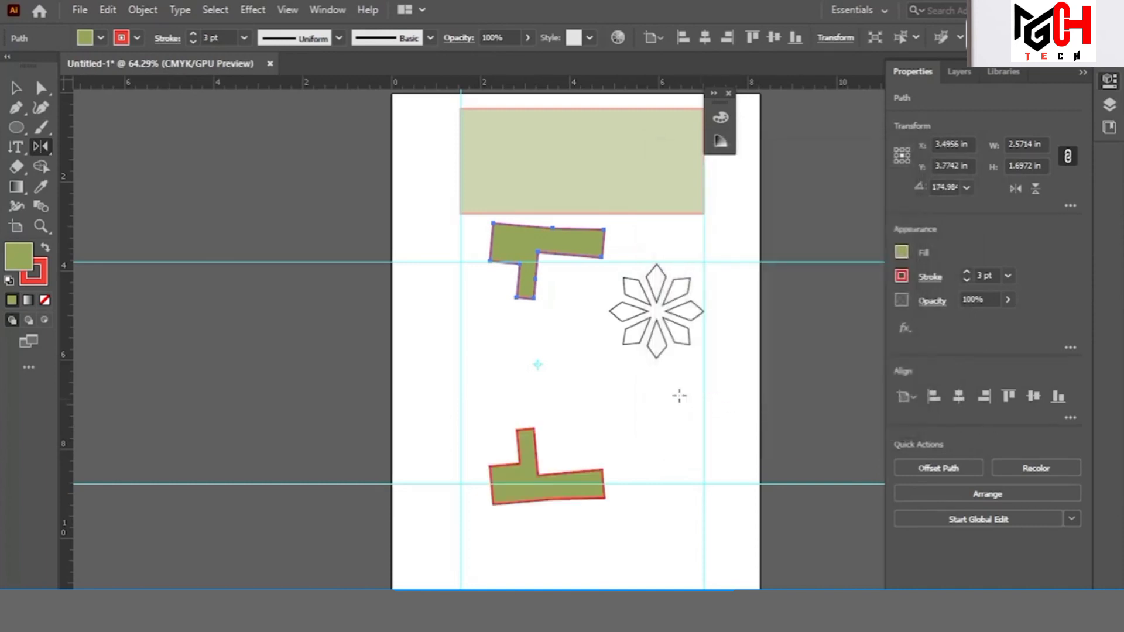
Select the lower T-shaped path and distort it freehand twice with the Shear tool, using a different reference point each time
click(16, 88)
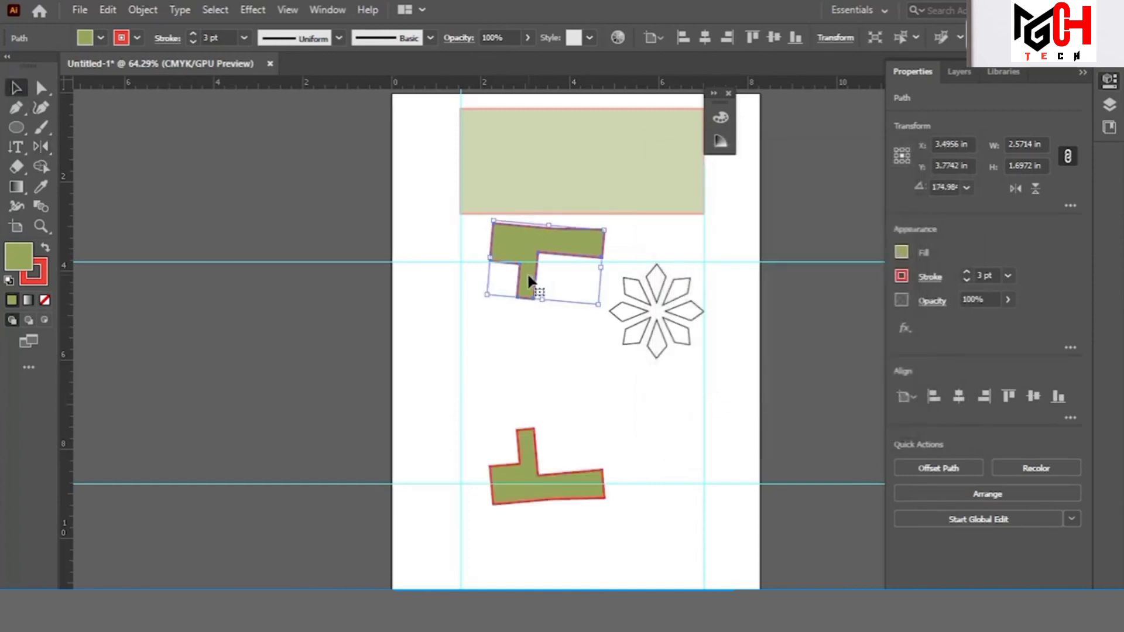
click(500, 412)
click(518, 476)
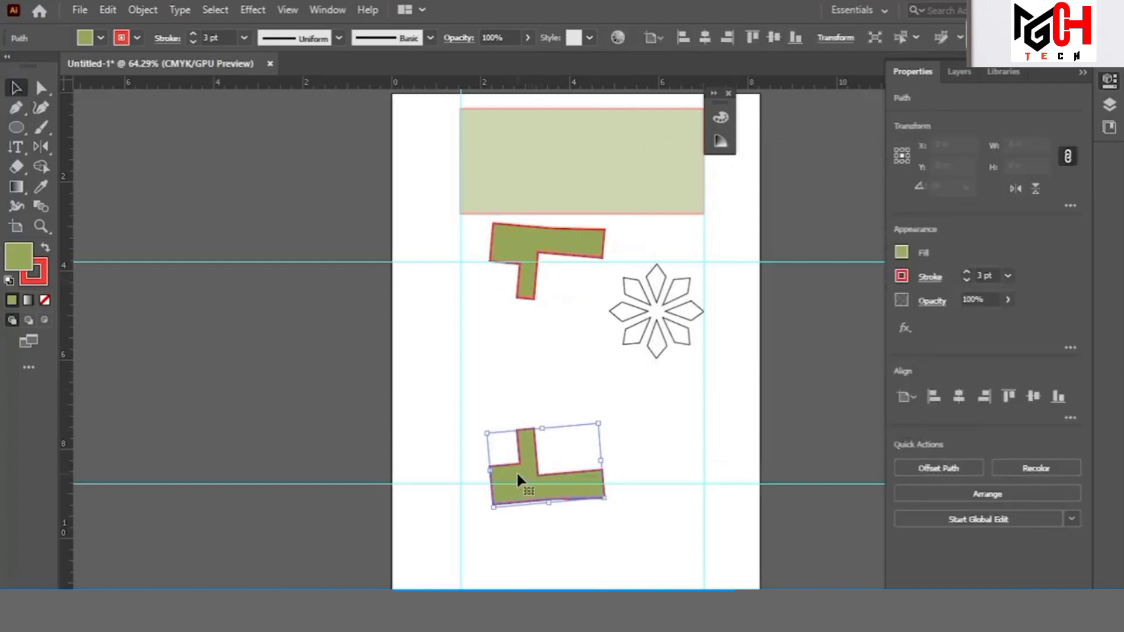
click(41, 147)
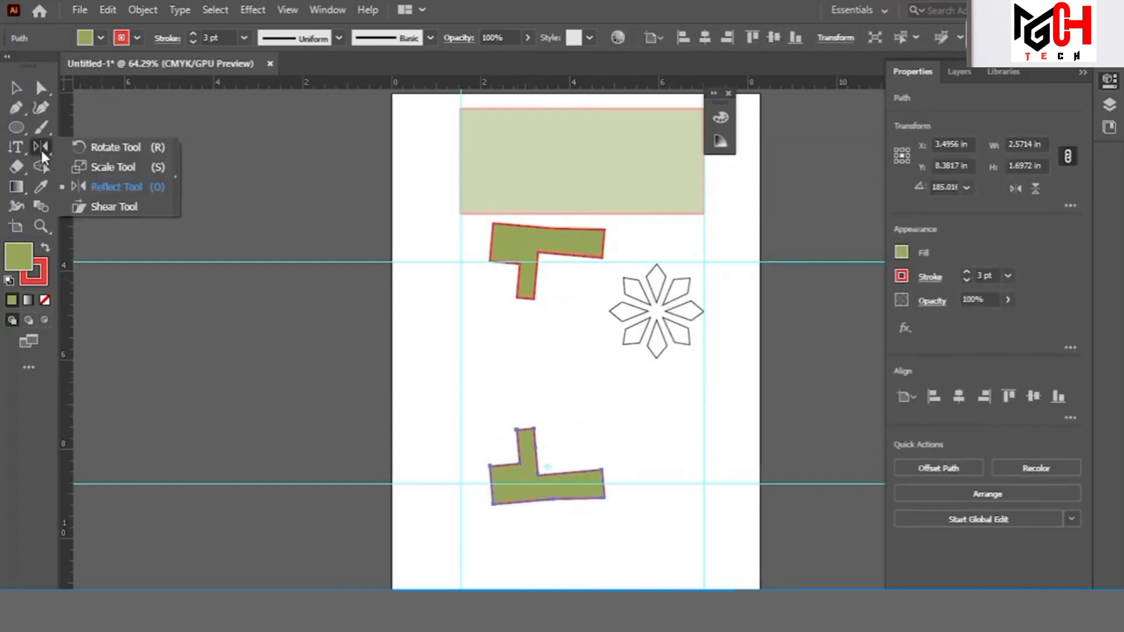
click(93, 208)
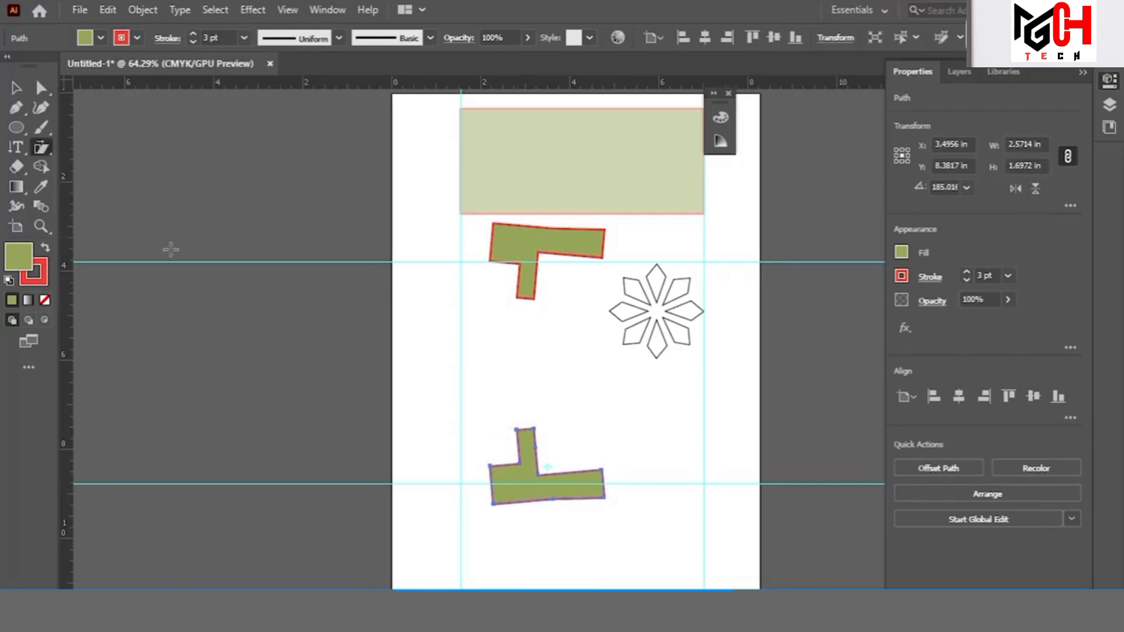
click(525, 431)
drag(548, 504, 598, 373)
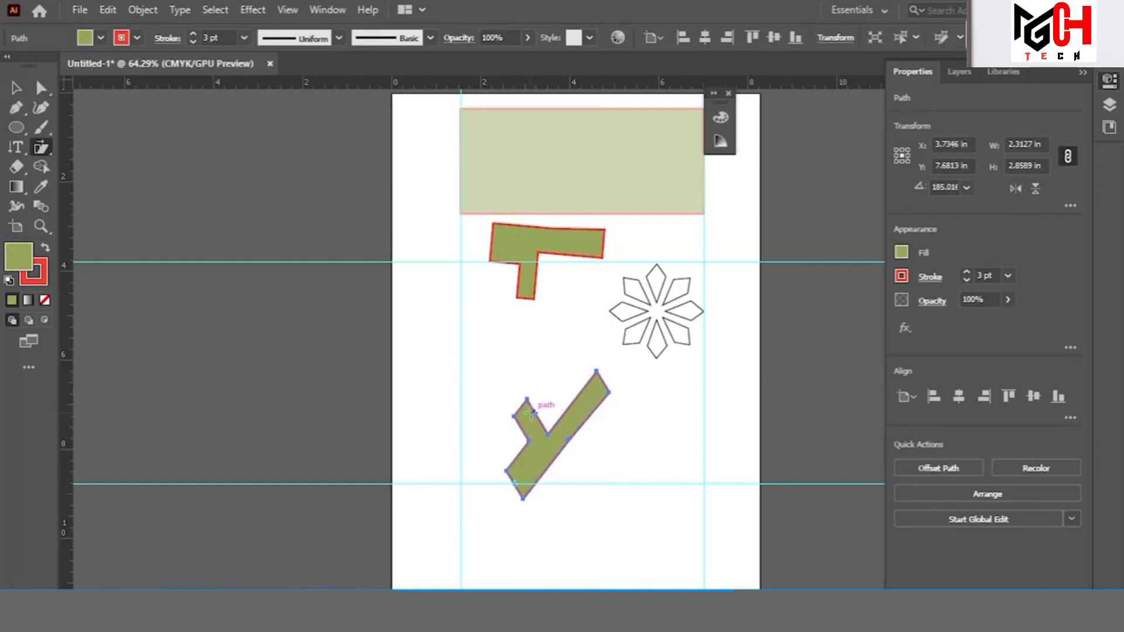
click(582, 434)
drag(527, 431, 524, 347)
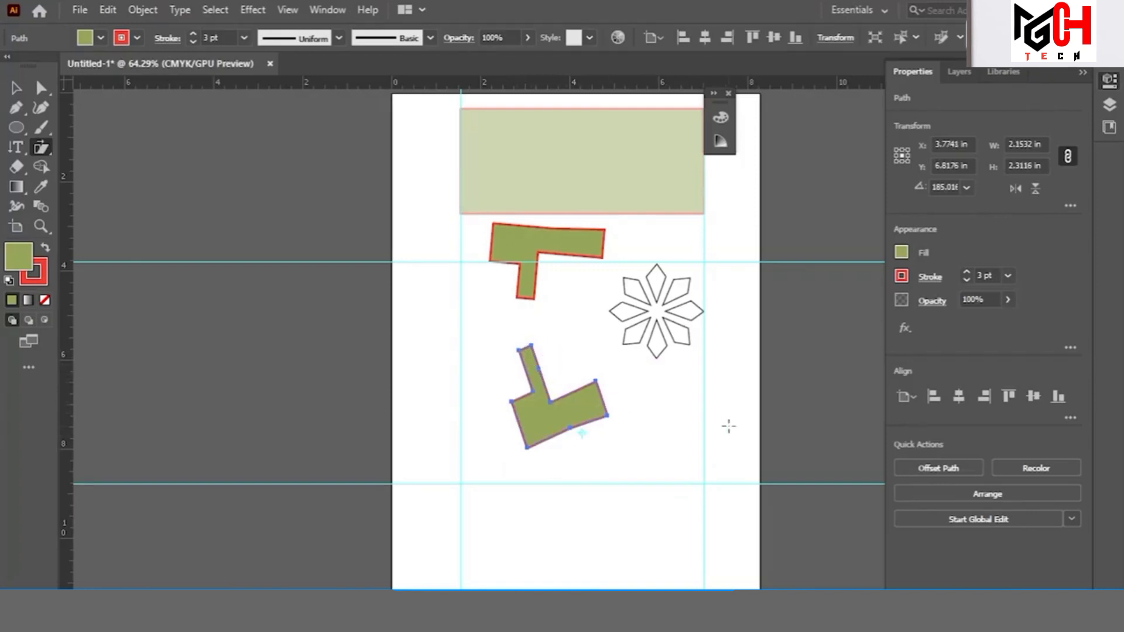
Start an Offset Path on the sheared shape, compare Round and Bevel joins in the preview, and set the joins to Round
click(16, 88)
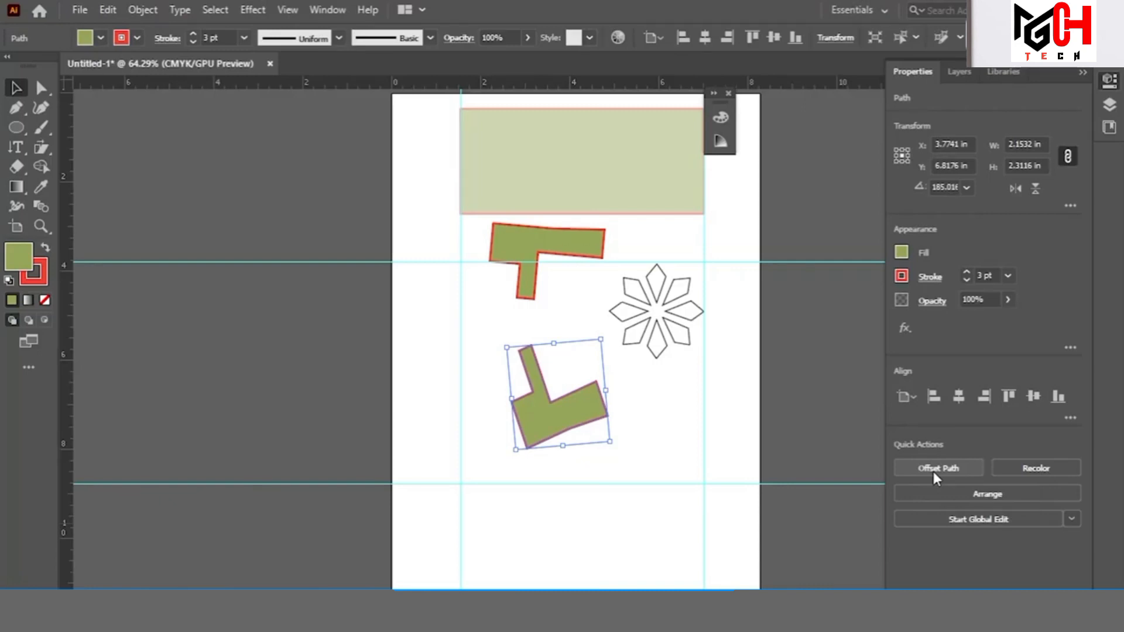
click(936, 468)
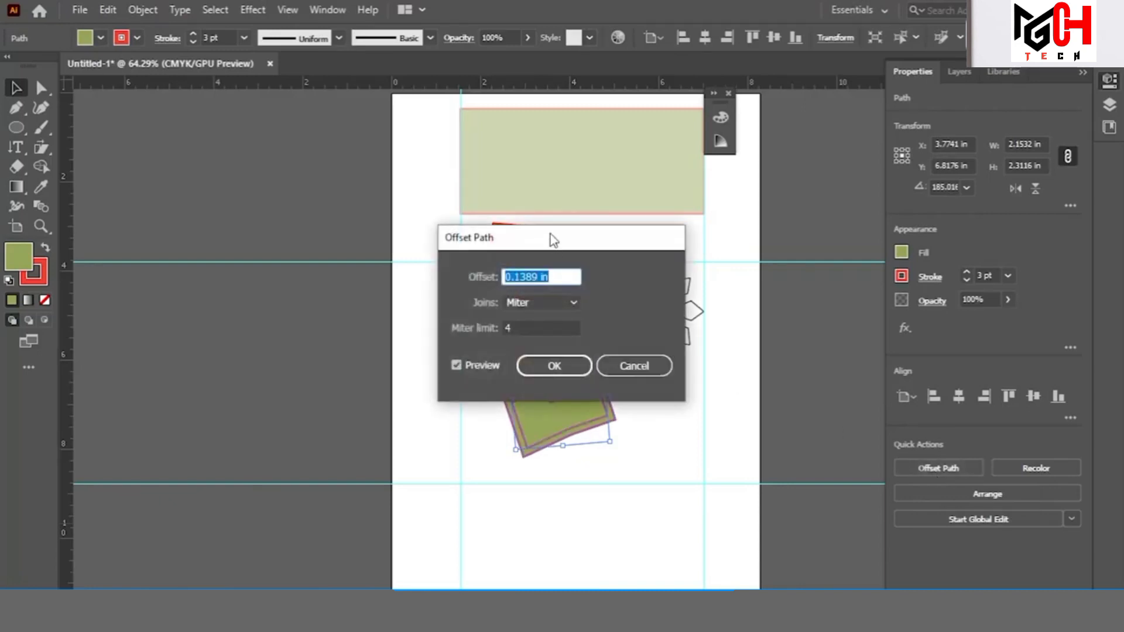
drag(549, 238, 777, 234)
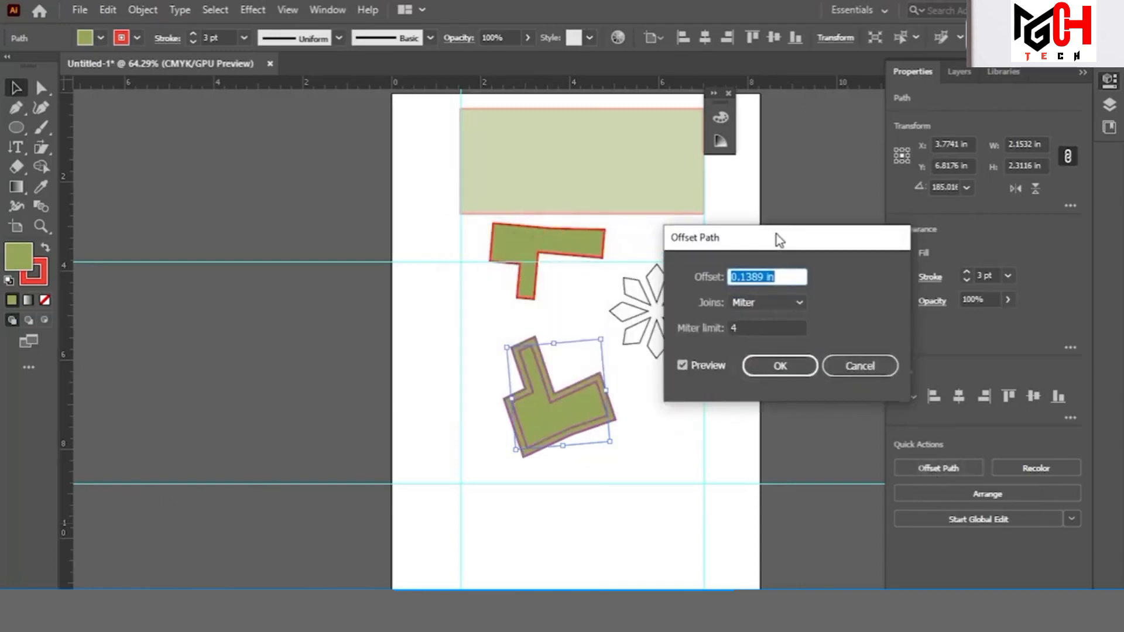
click(778, 300)
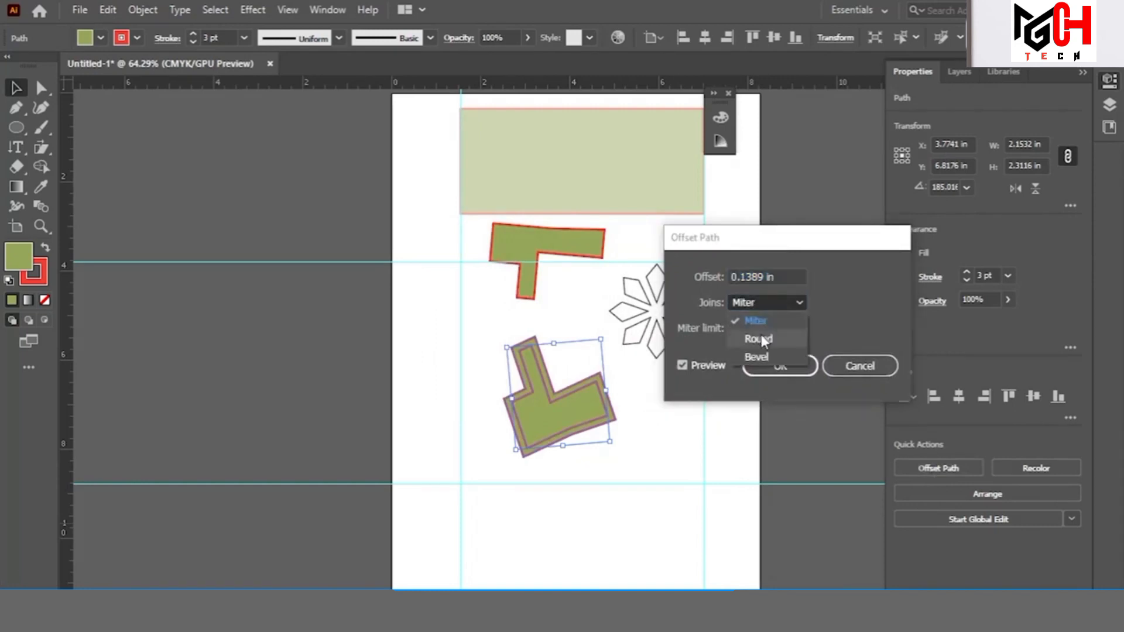
click(761, 339)
click(761, 309)
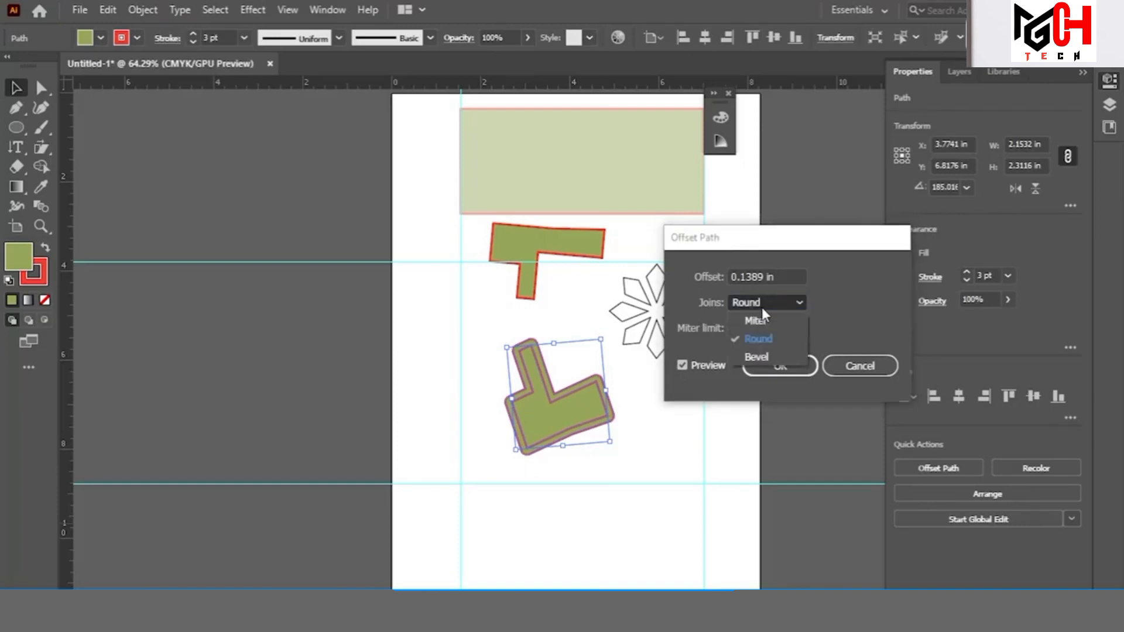
click(763, 358)
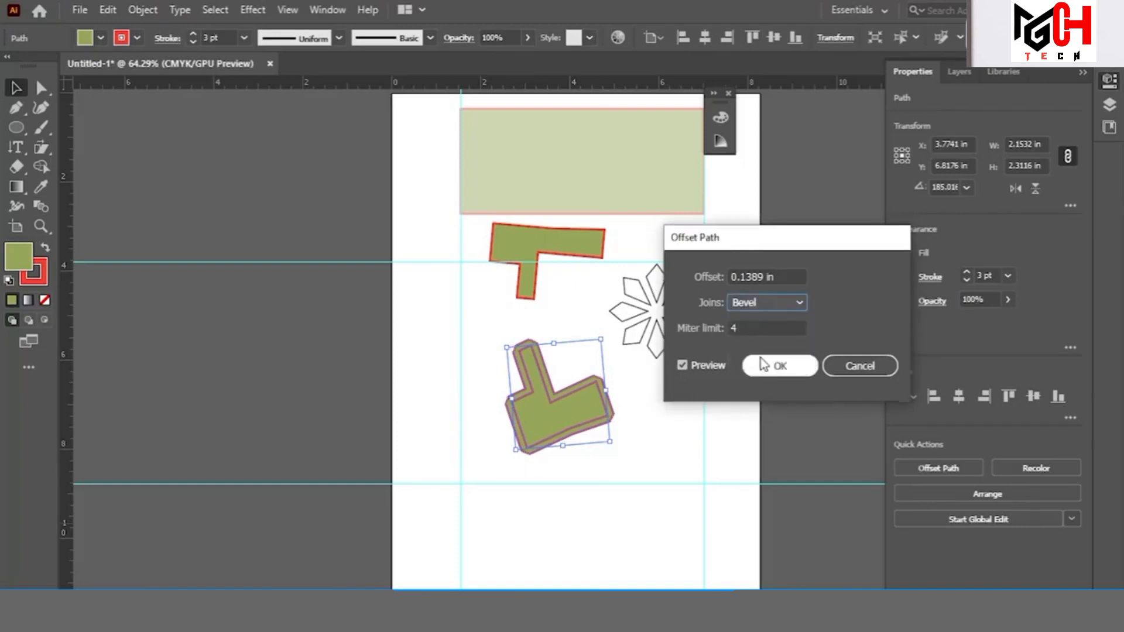
click(764, 305)
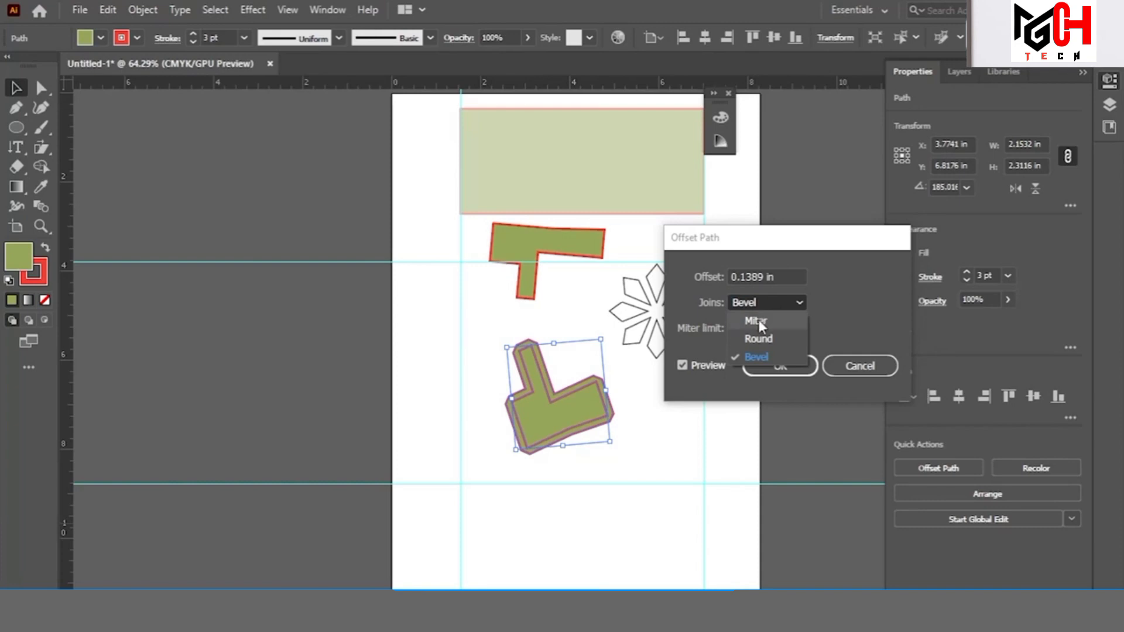
click(755, 336)
Set the path offset's miter limit to 6 and its offset distance to 0.5 in
key(Tab)
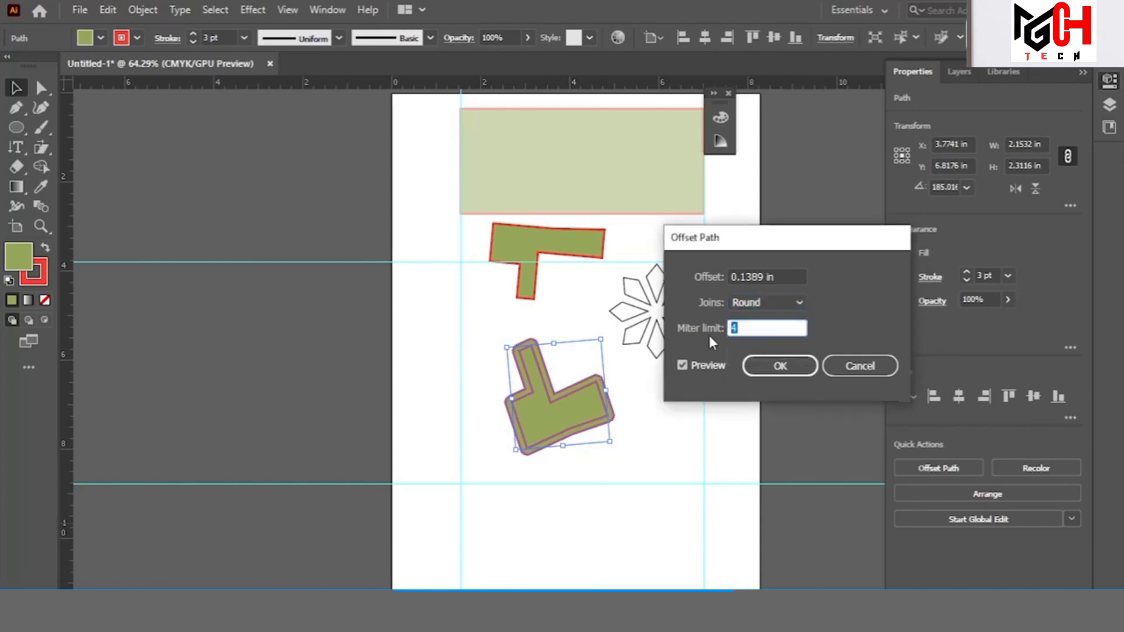
text(6)
click(753, 274)
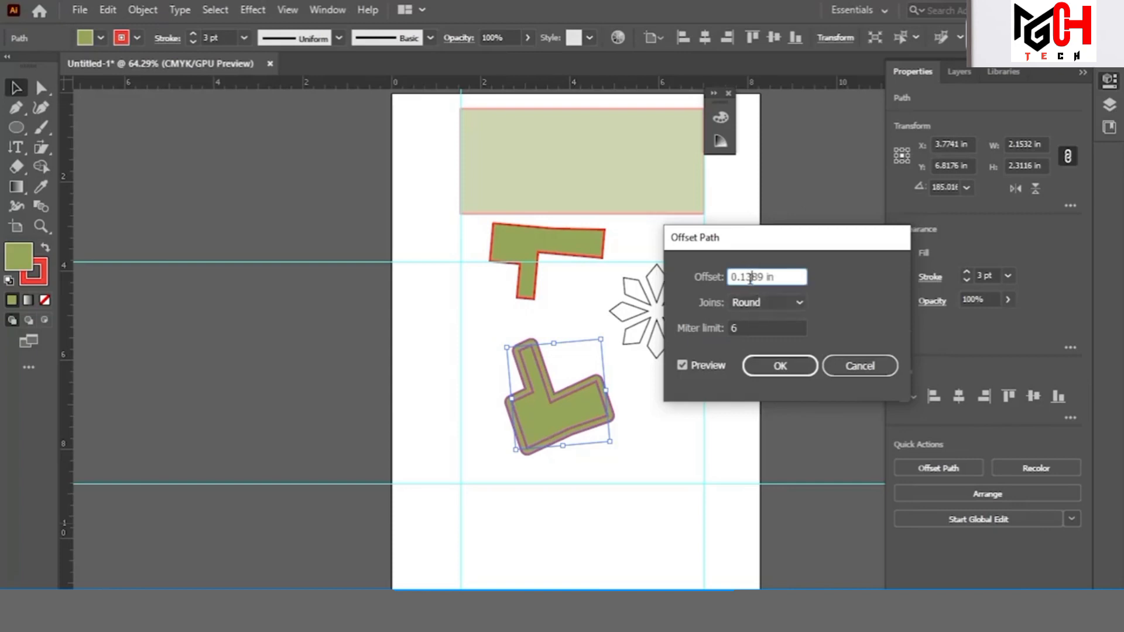
drag(786, 277, 705, 283)
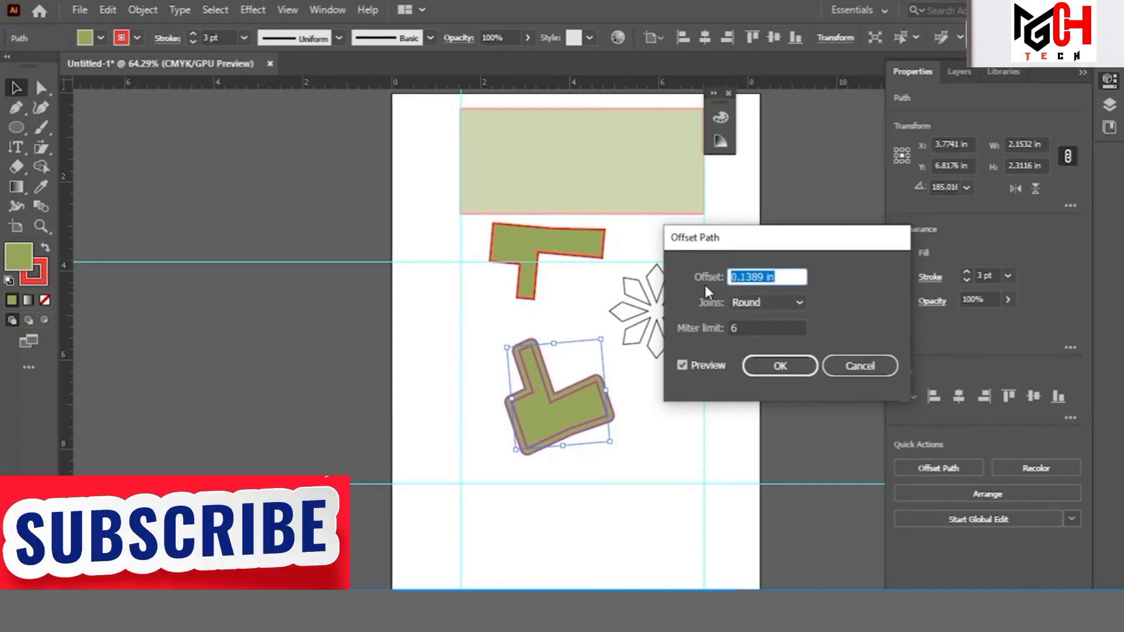
text(0.5)
click(760, 329)
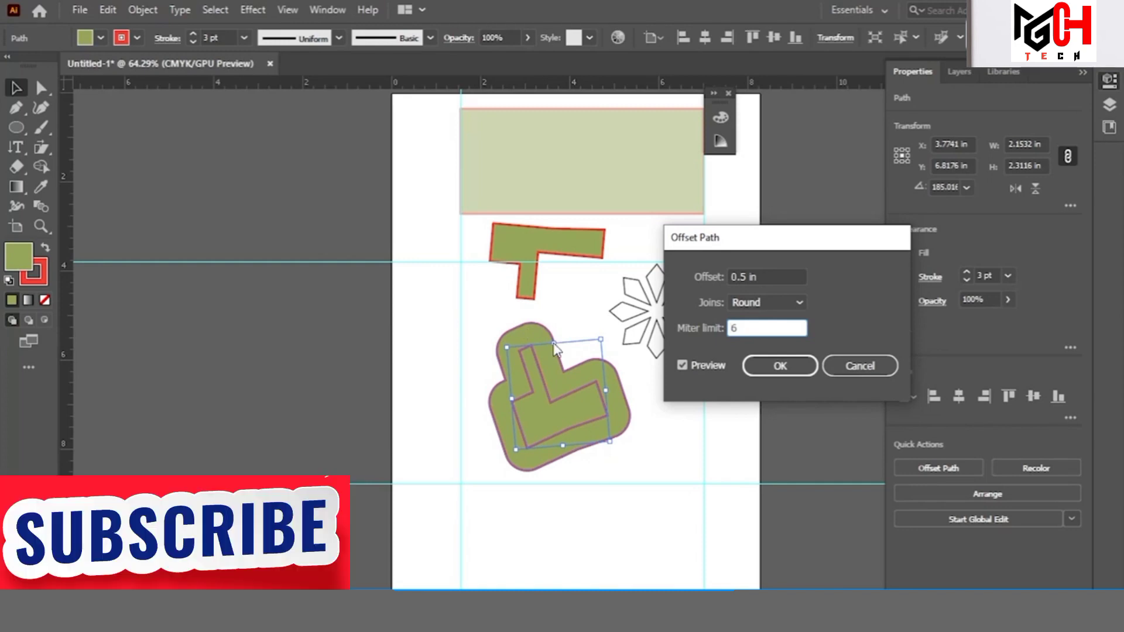
Set the path offset's miter limit to 4 and its distance to 0.25 in, and apply the offset
double_click(741, 327)
text(4)
double_click(763, 275)
text(0.25)
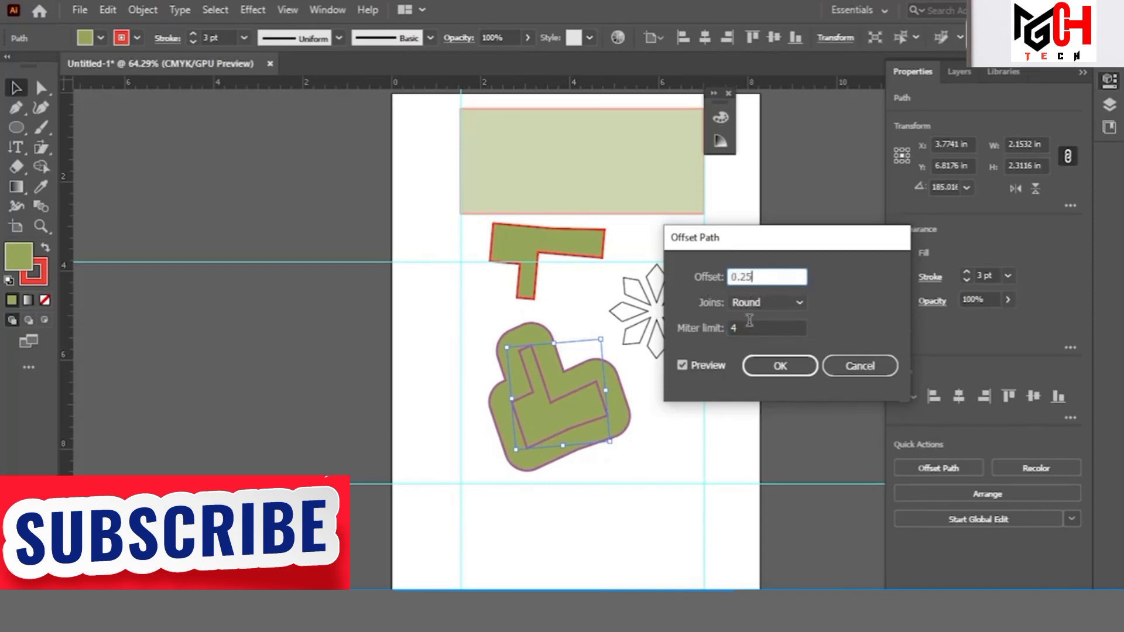
click(752, 328)
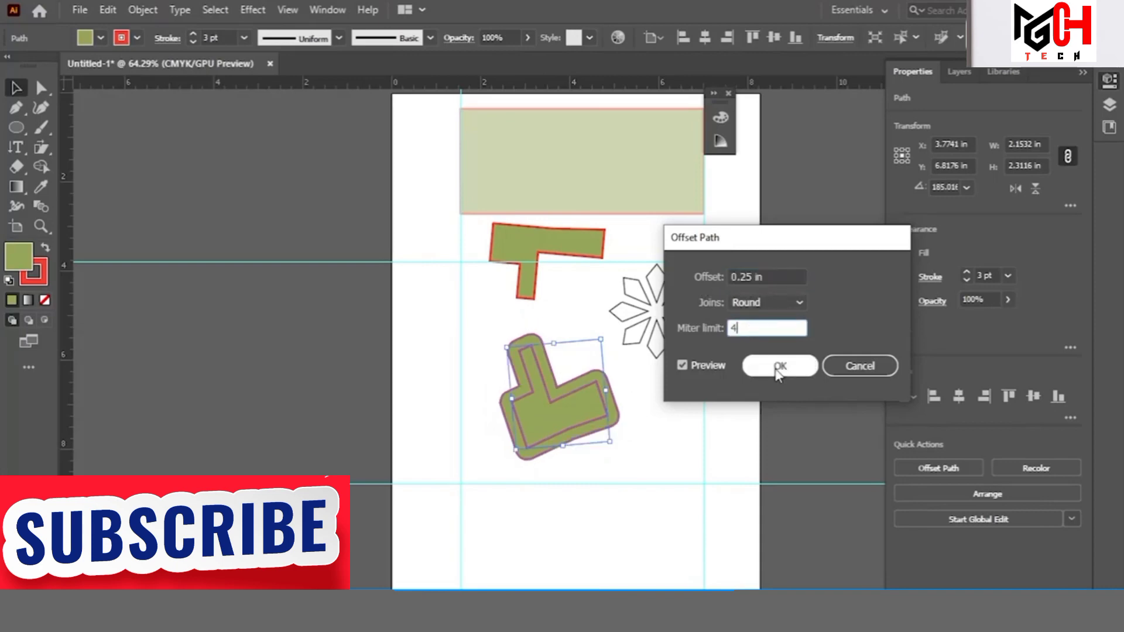
click(778, 367)
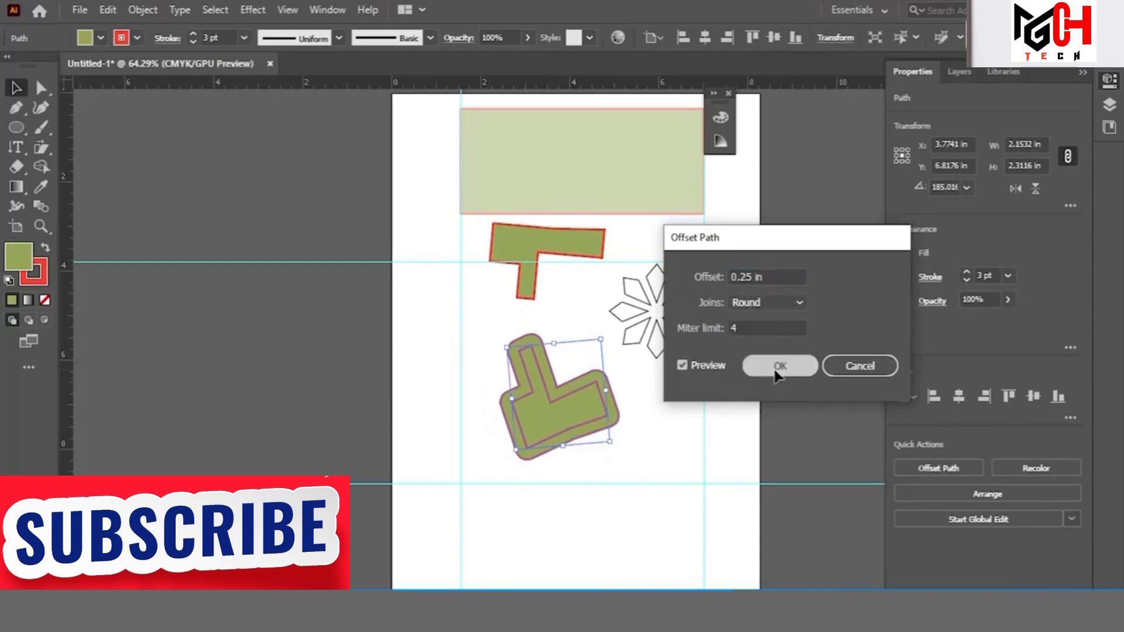
Move the original sheared shape down and left off its rounded offset copy, and select each of the two shapes in turn
click(449, 377)
drag(566, 401, 539, 423)
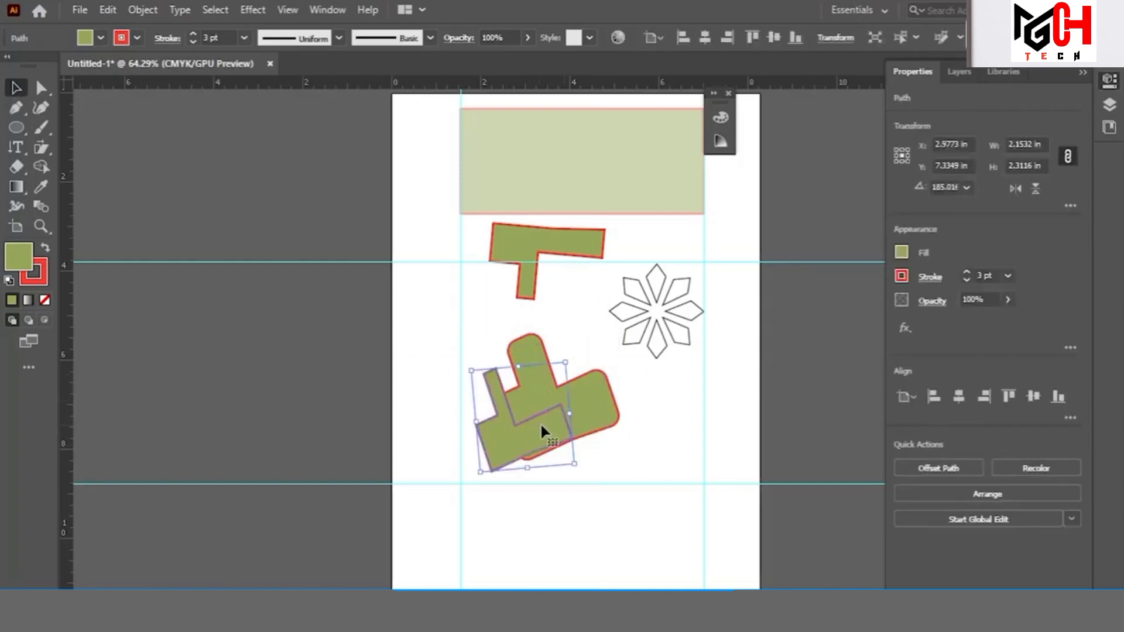
click(576, 404)
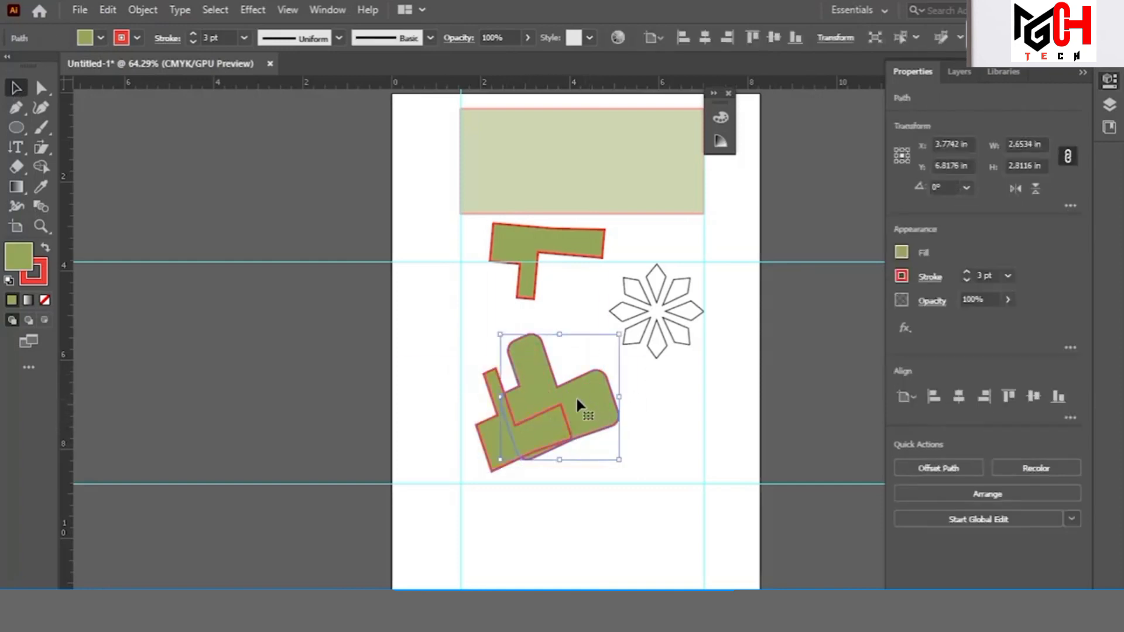
click(490, 440)
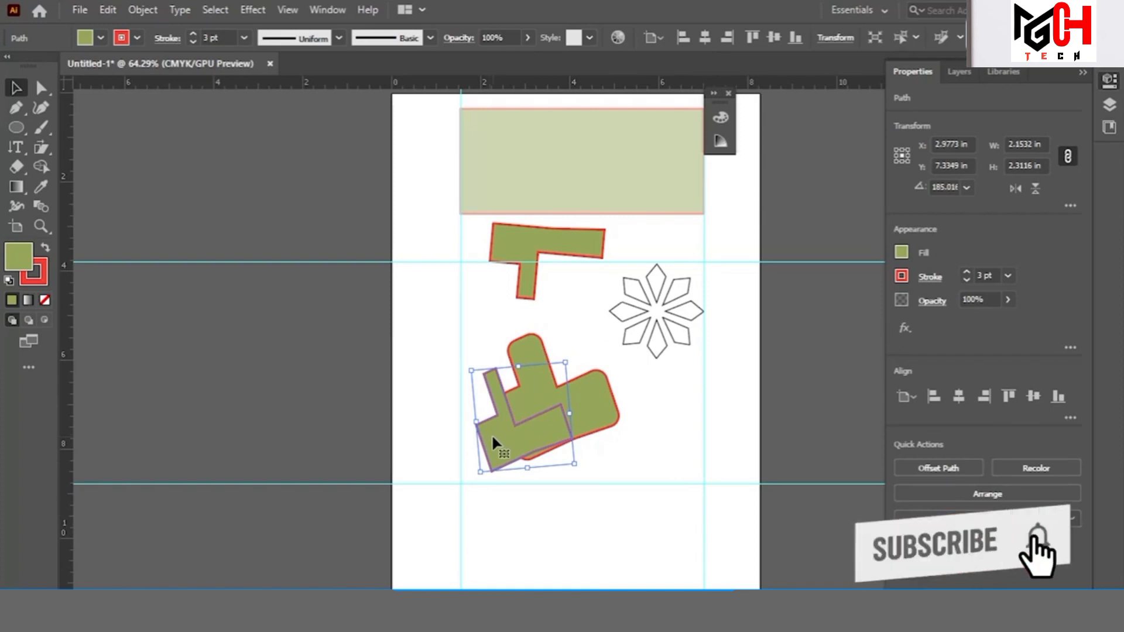
Set the large rectangle's opacity to 100% and move it onto the pasteboard left of the artboard
click(526, 160)
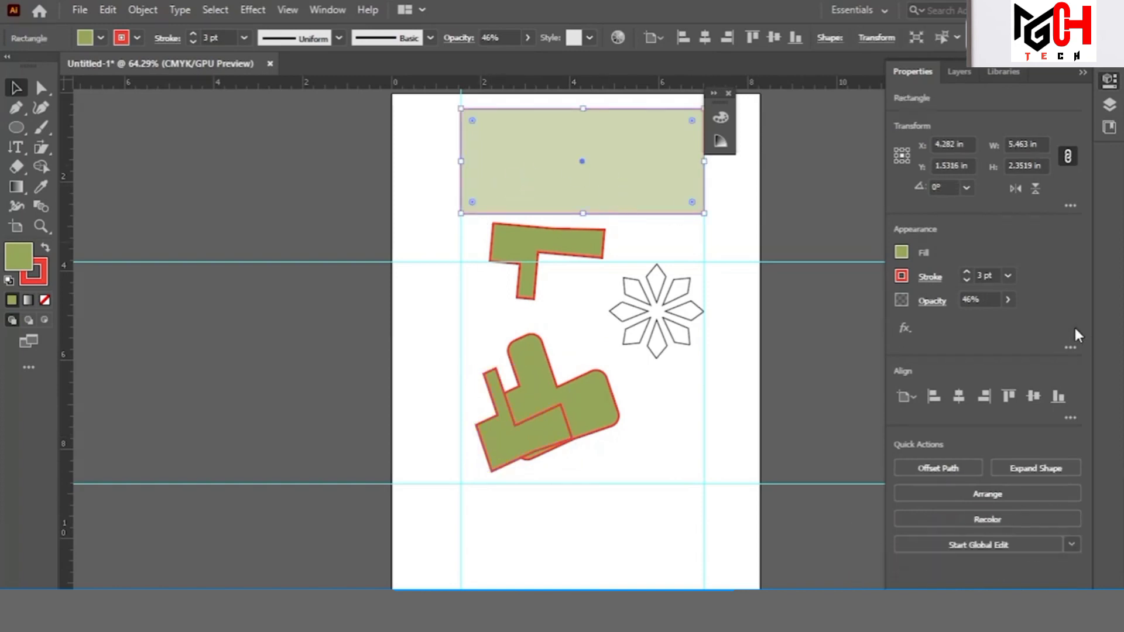
click(1008, 300)
drag(970, 321, 1090, 332)
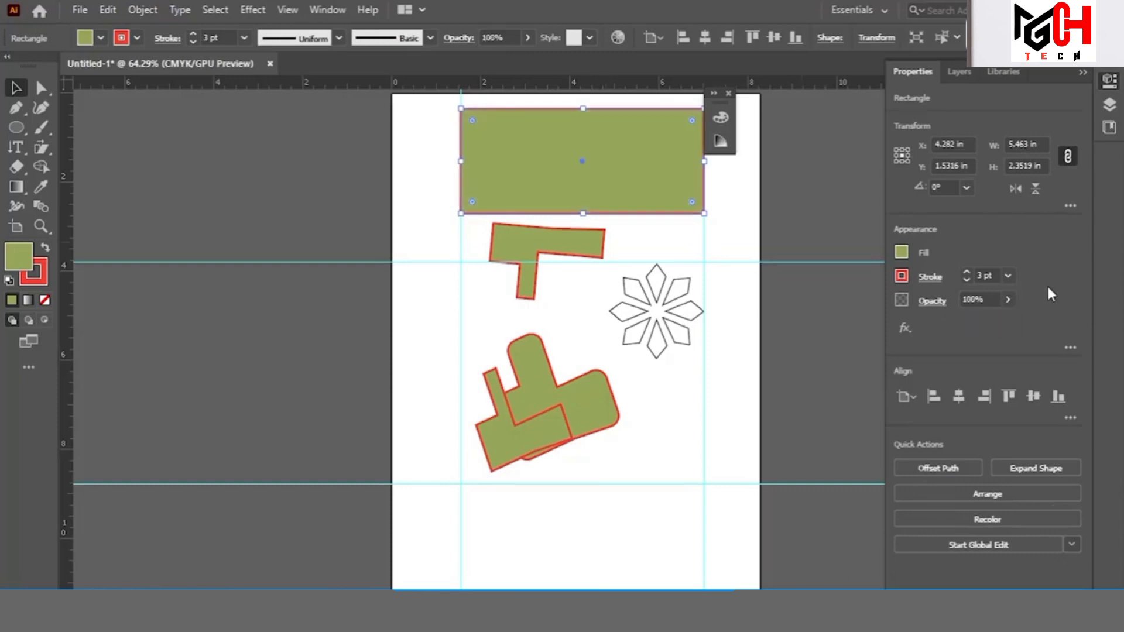
drag(552, 136, 224, 296)
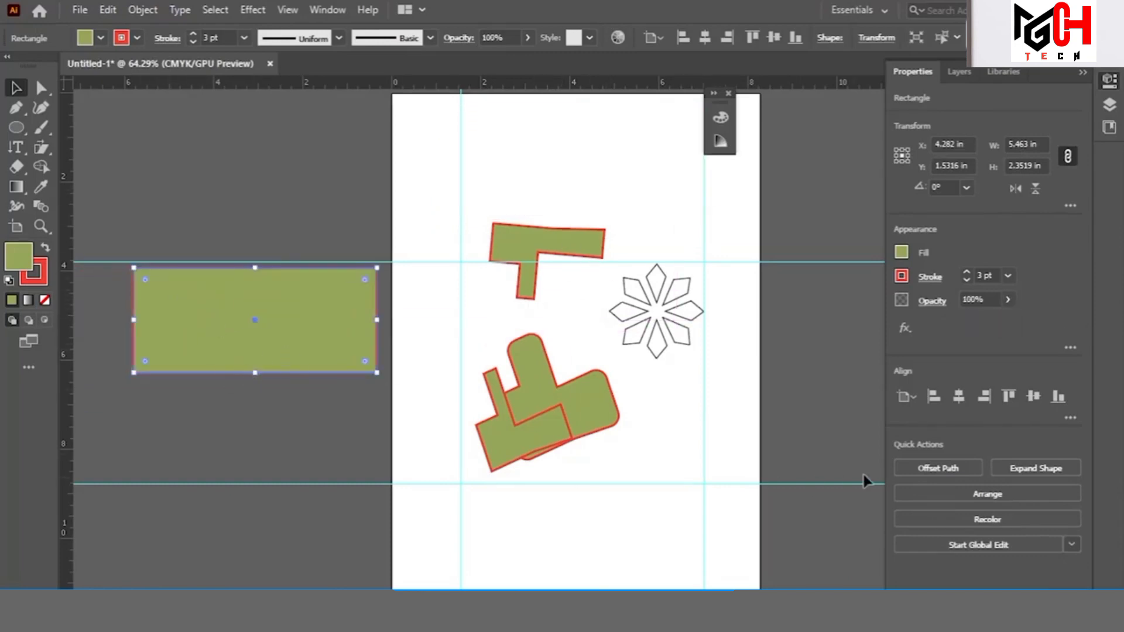
Offset the rectangle's path by 0.25 in with Miter joins and a miter limit of 4
click(916, 475)
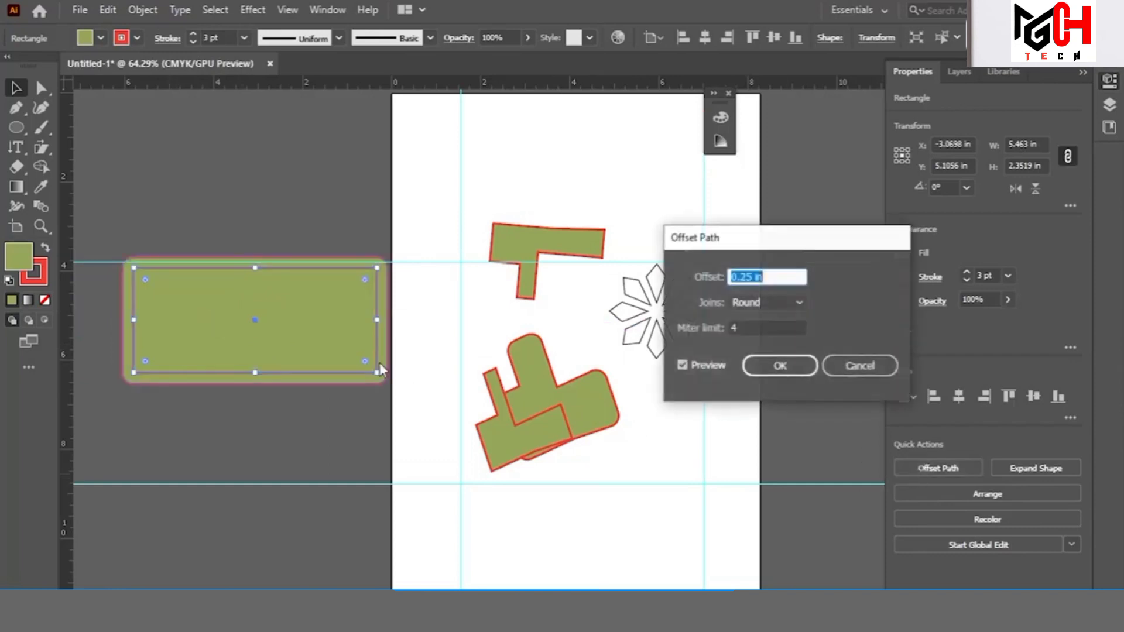
click(764, 301)
click(765, 321)
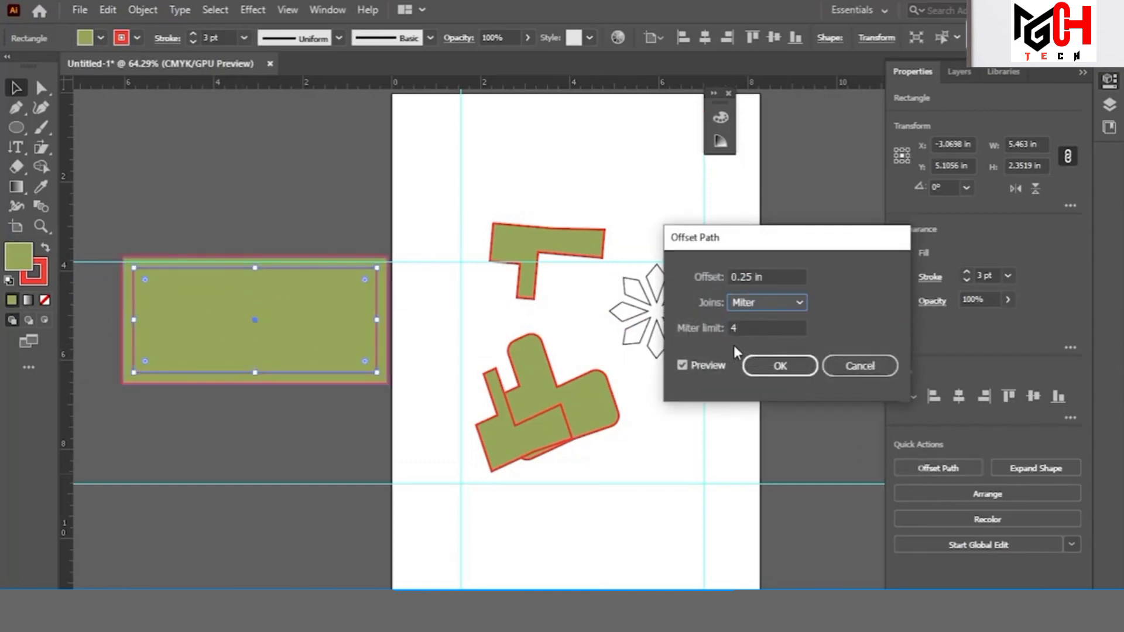
click(780, 366)
click(241, 190)
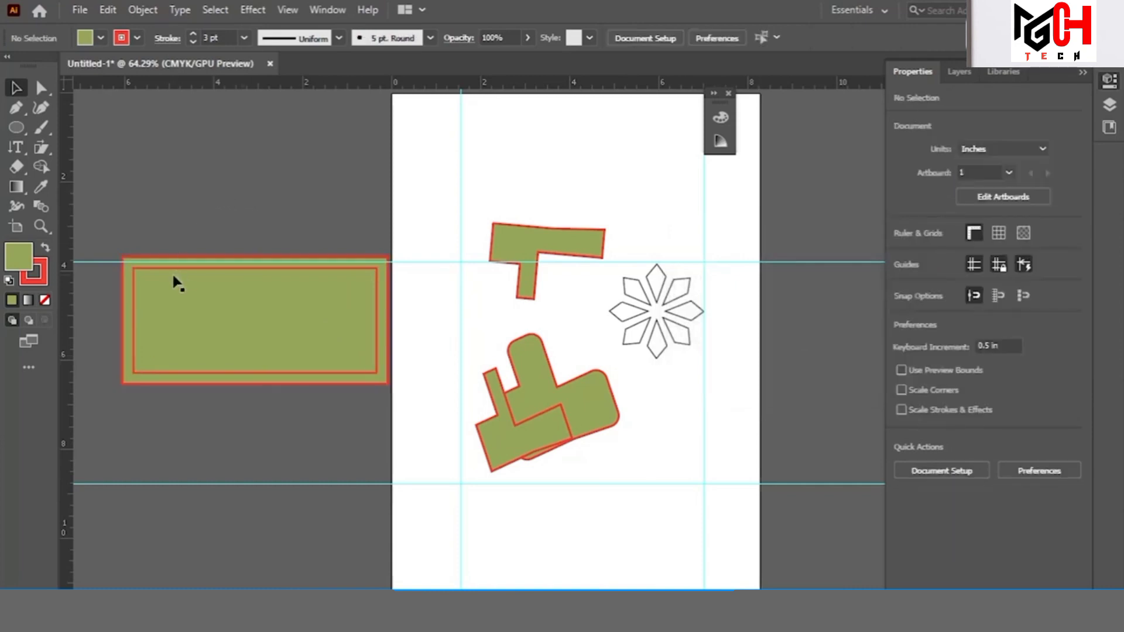
Try shifting the inner rectangle to the right inside its offset outline, and undo the move
click(131, 287)
key(Return)
click(618, 452)
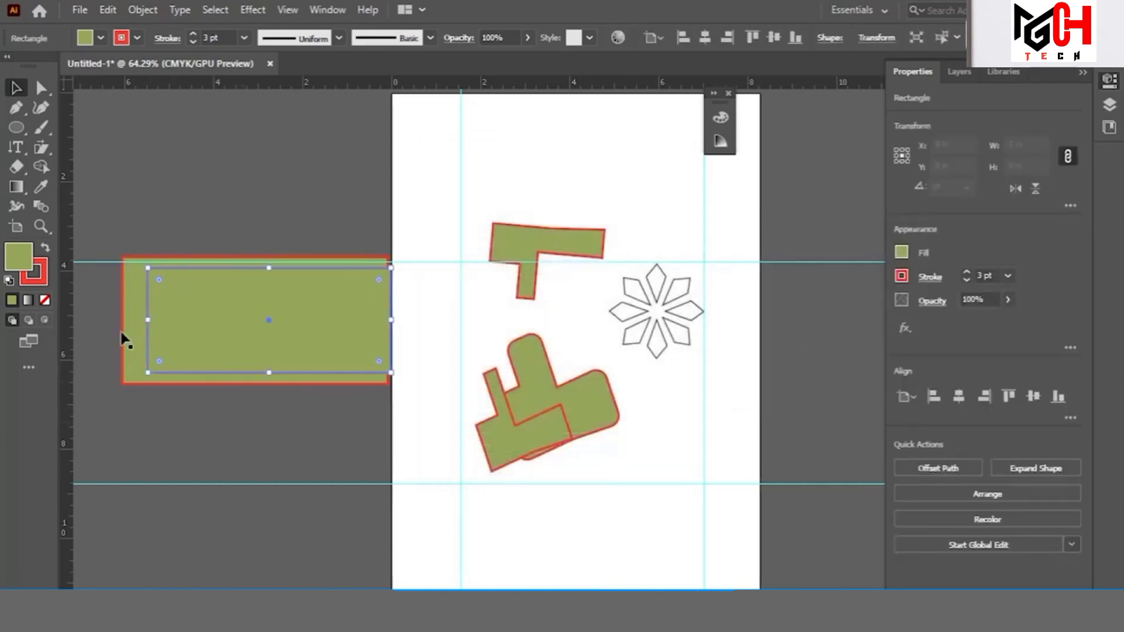
key(ctrl+z)
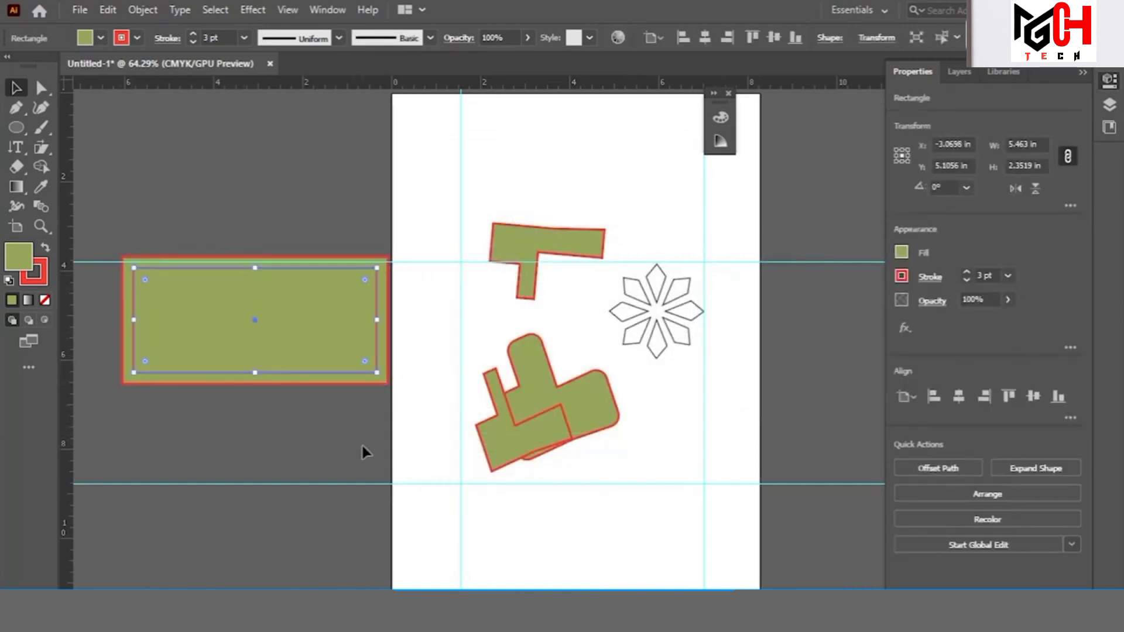
Select both rectangles and move them together up and right so they overlap the artboard's upper left edge
click(303, 183)
click(241, 316)
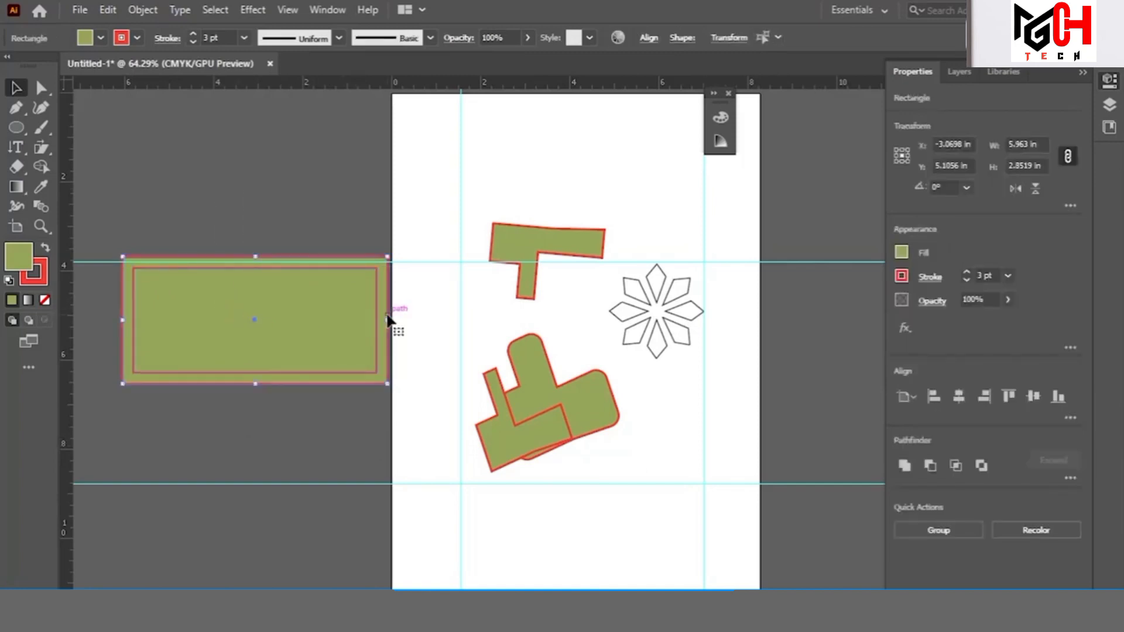
drag(334, 318, 414, 192)
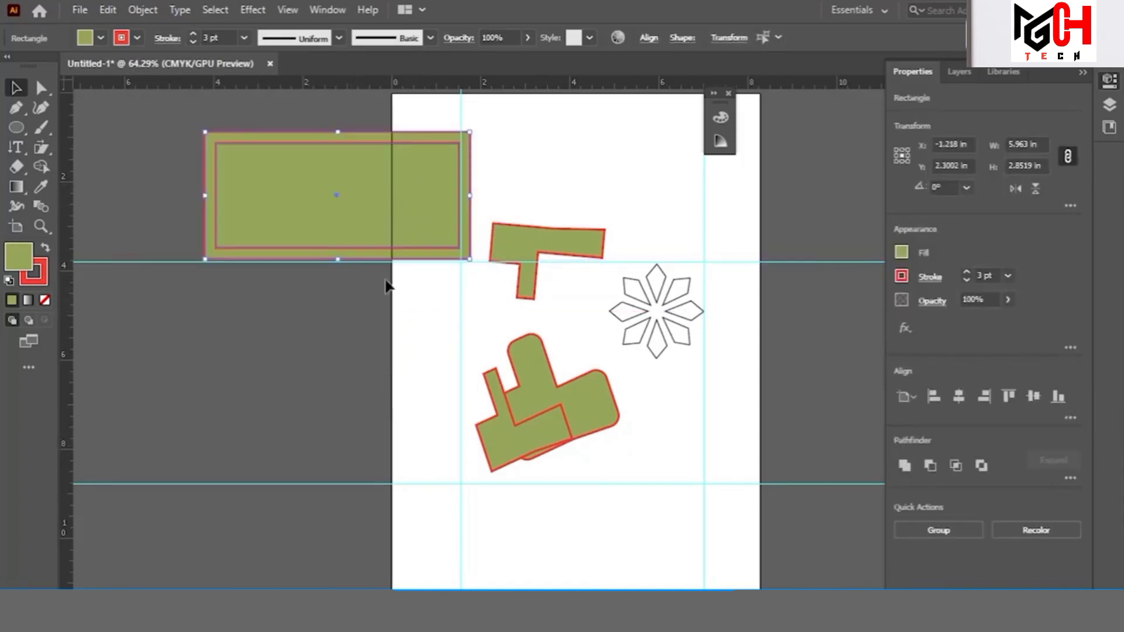
click(356, 354)
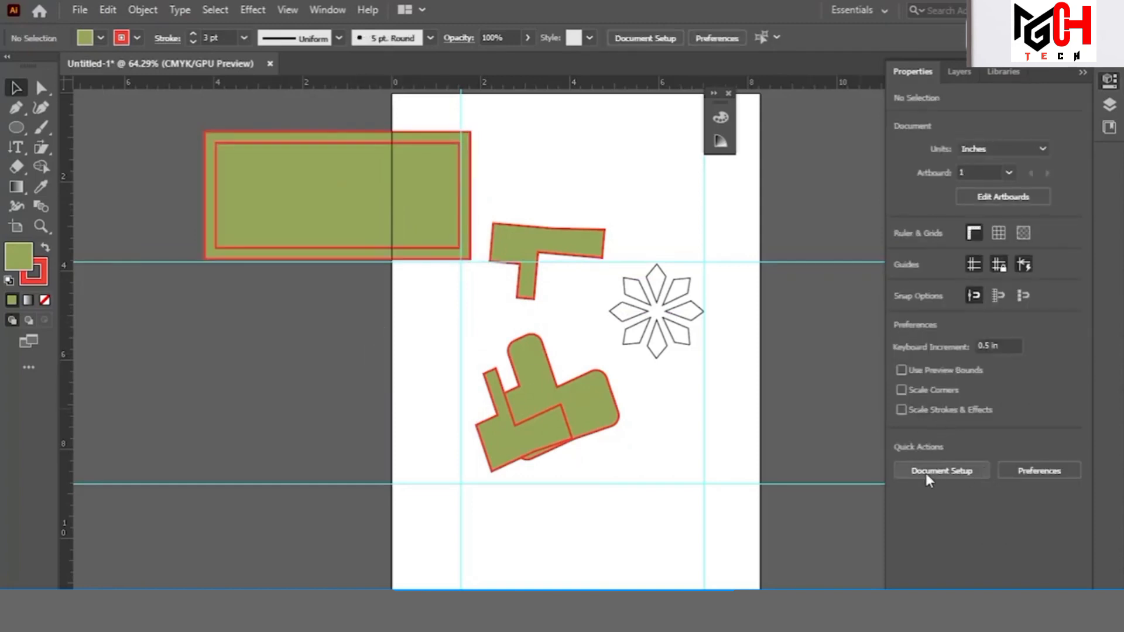
Select the inner rectangle and look at its Arrange stacking-order options
click(420, 253)
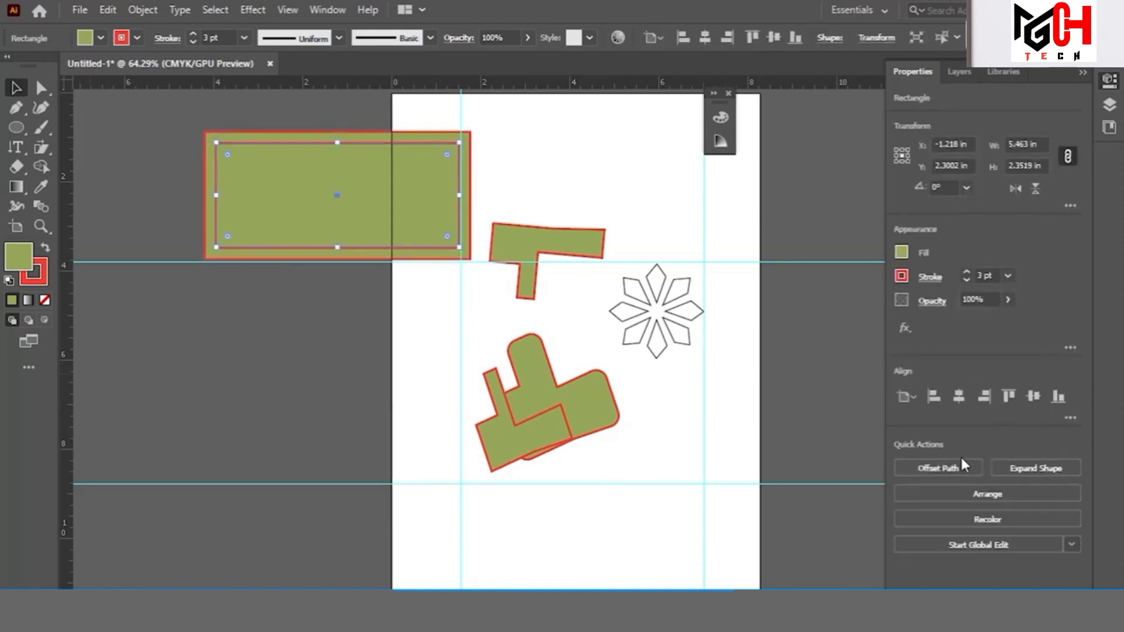
click(988, 495)
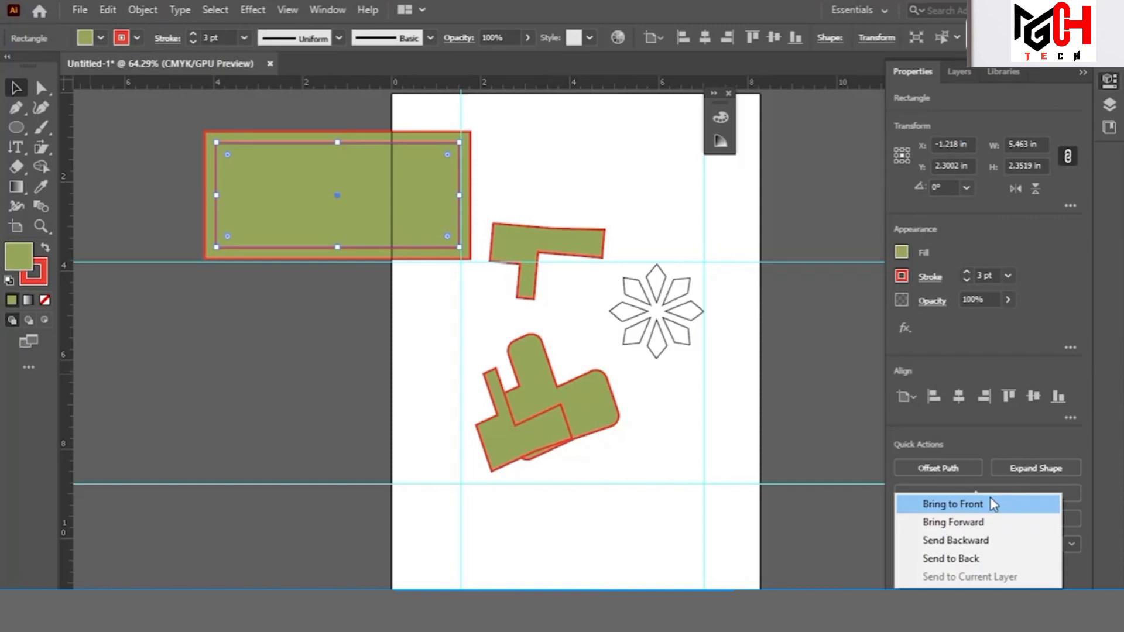
click(990, 497)
key(ctrl+shift+a)
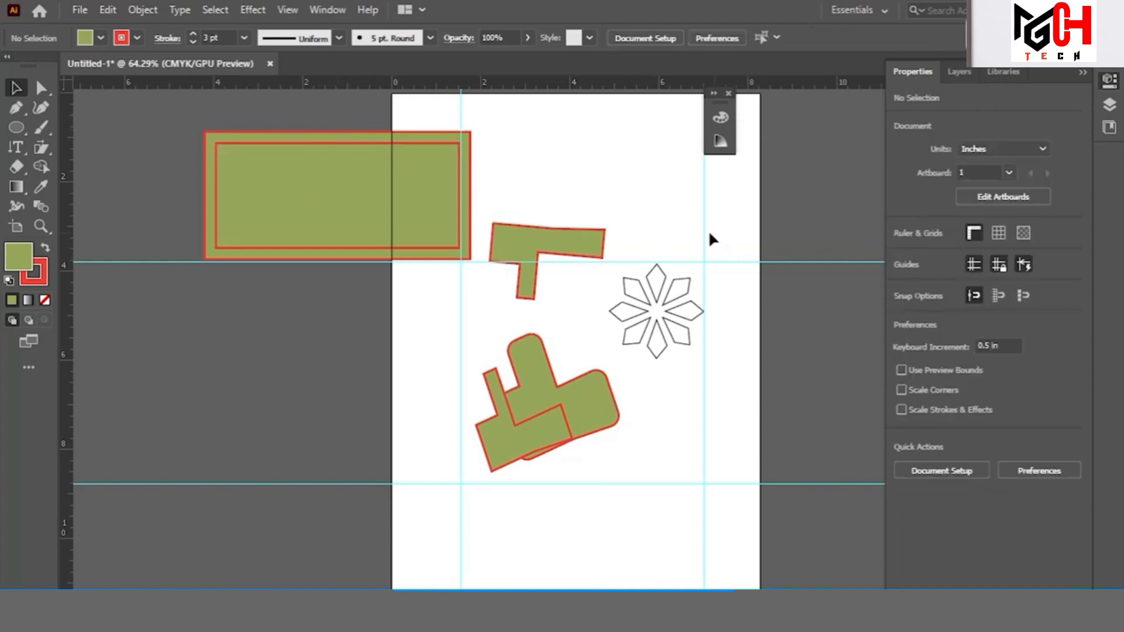
Fill the inner rectangle with dark blue and move it down and left so it partly overlaps the green rectangle
click(369, 234)
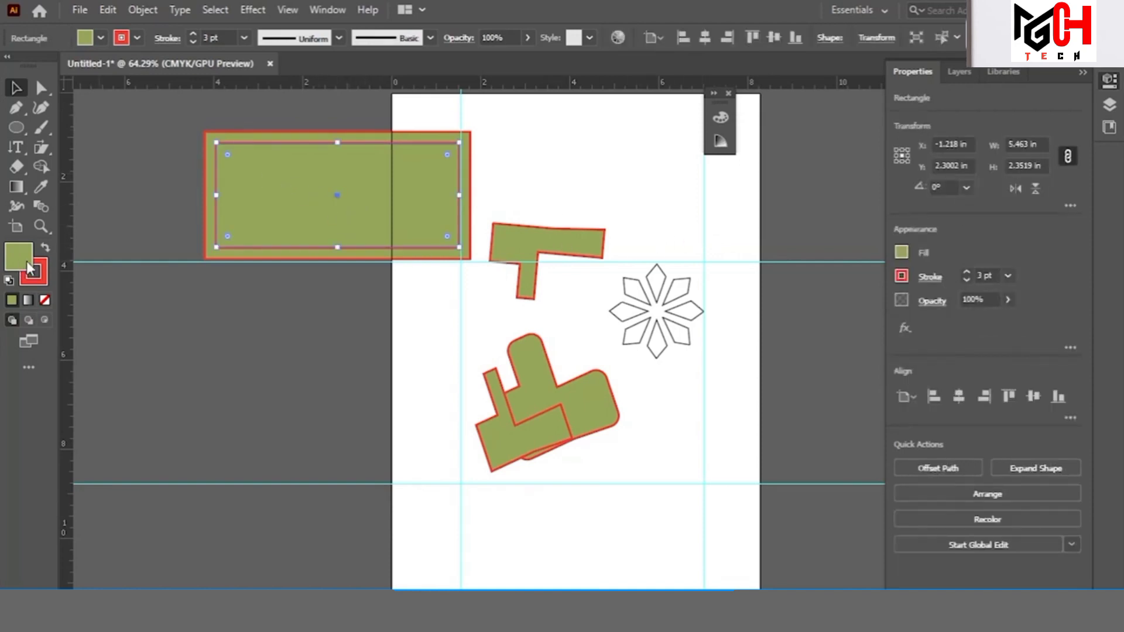
double_click(22, 267)
click(581, 282)
click(553, 281)
click(711, 227)
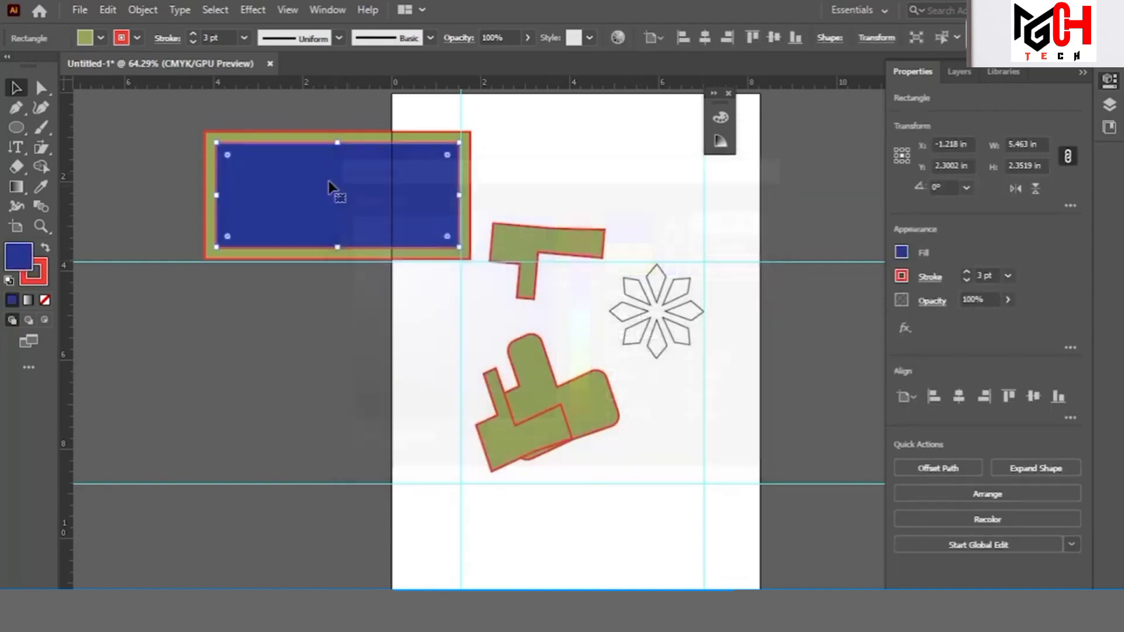
drag(334, 188, 294, 232)
Draw an ellipse about 4.59 in wide and 3.34 in high over the blue rectangle and fill it with bright red
click(16, 127)
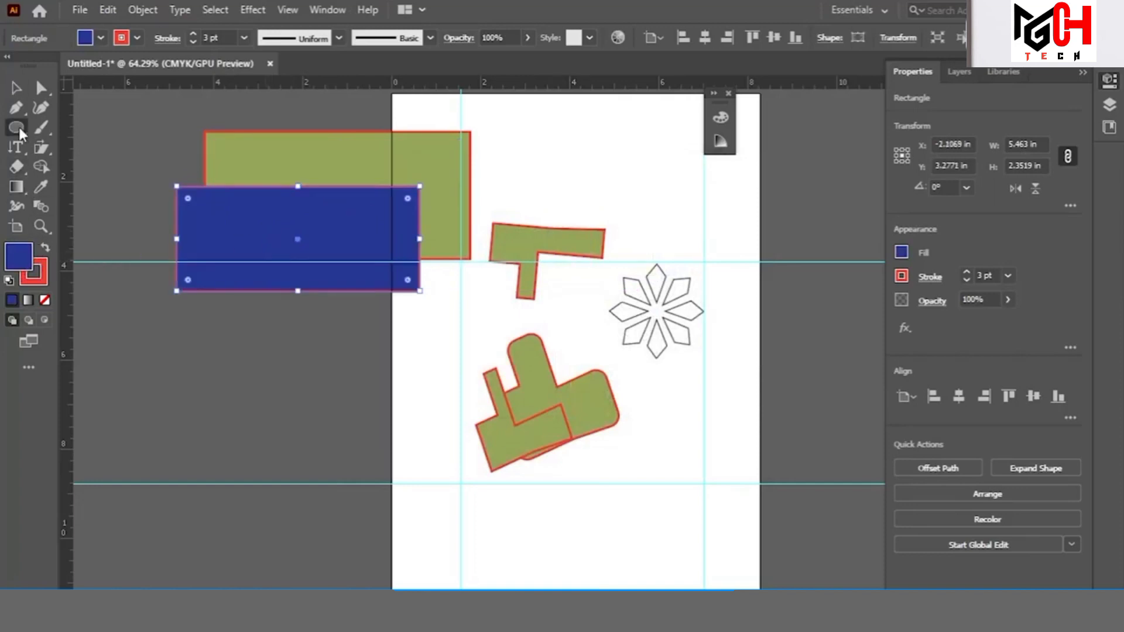
drag(155, 223, 359, 371)
mouse_move(316, 302)
mouse_down()
mouse_move(317, 258)
mouse_move(316, 279)
mouse_up()
double_click(15, 258)
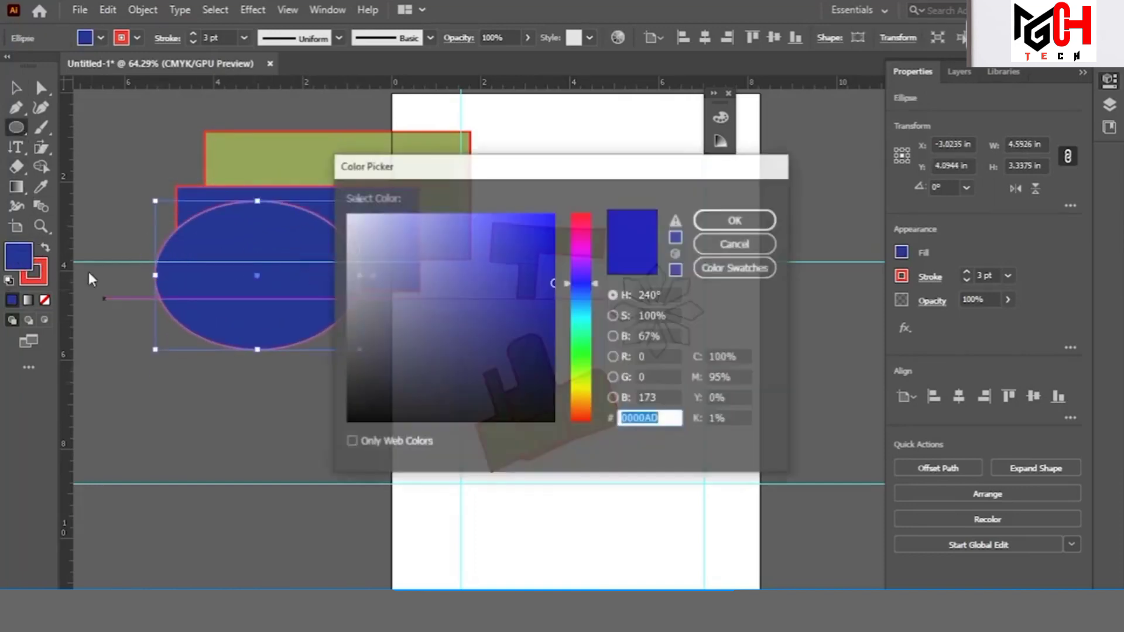
click(582, 214)
drag(535, 226, 554, 226)
click(726, 222)
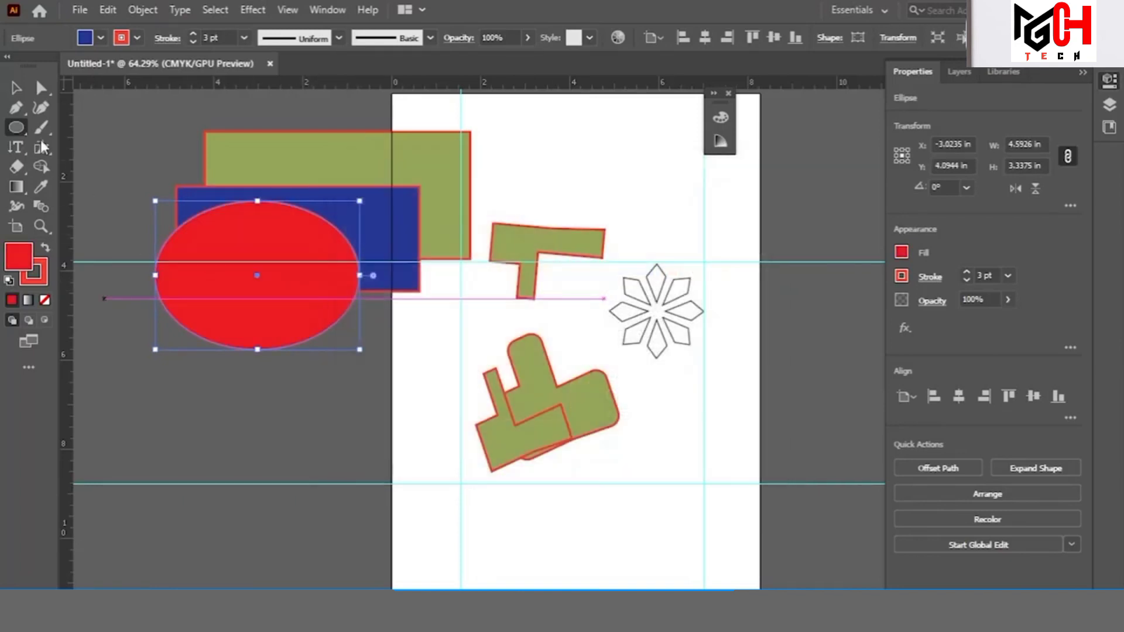
Bring the green rectangle forward one level at a time above the red ellipse, and send it backward again behind the blue rectangle
key(v)
click(351, 163)
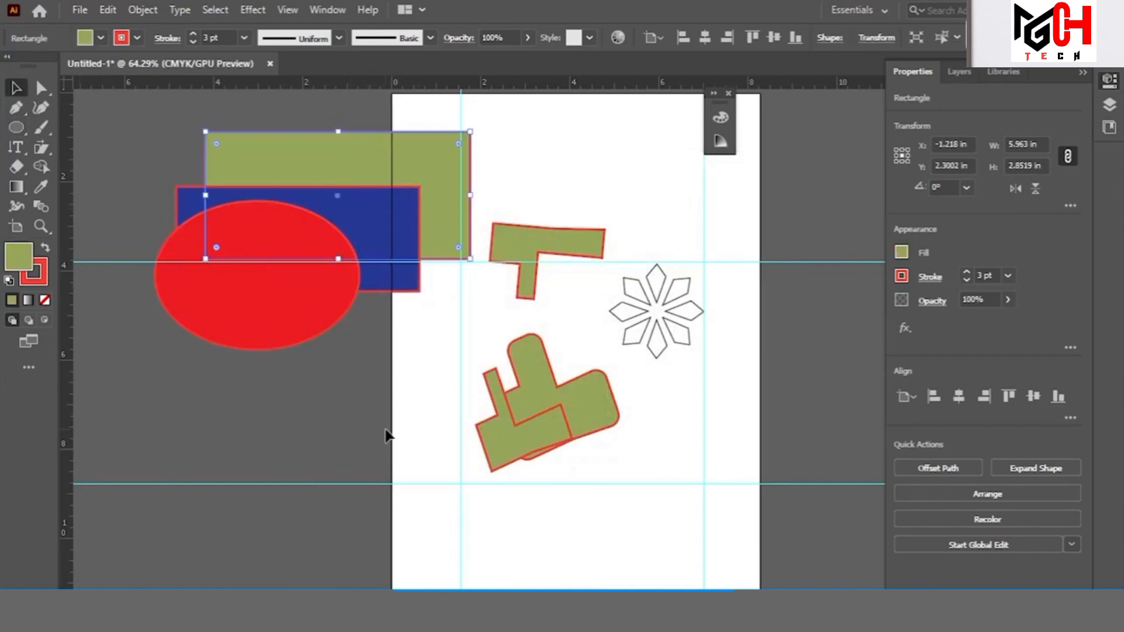
key(ctrl+shift+b)
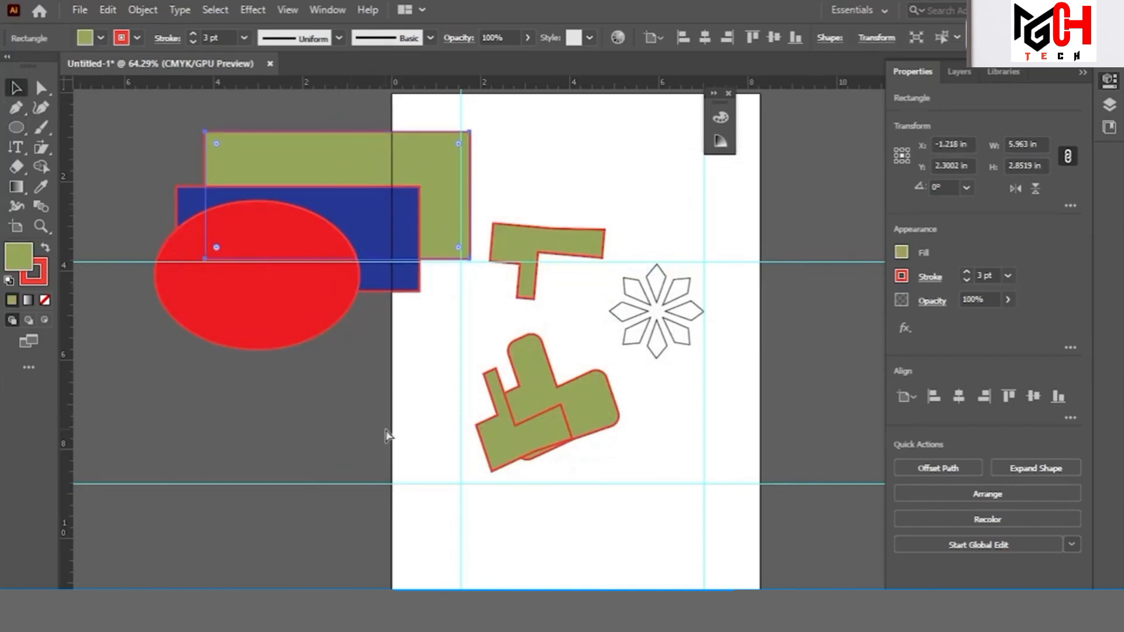
key(ctrl+shift+b)
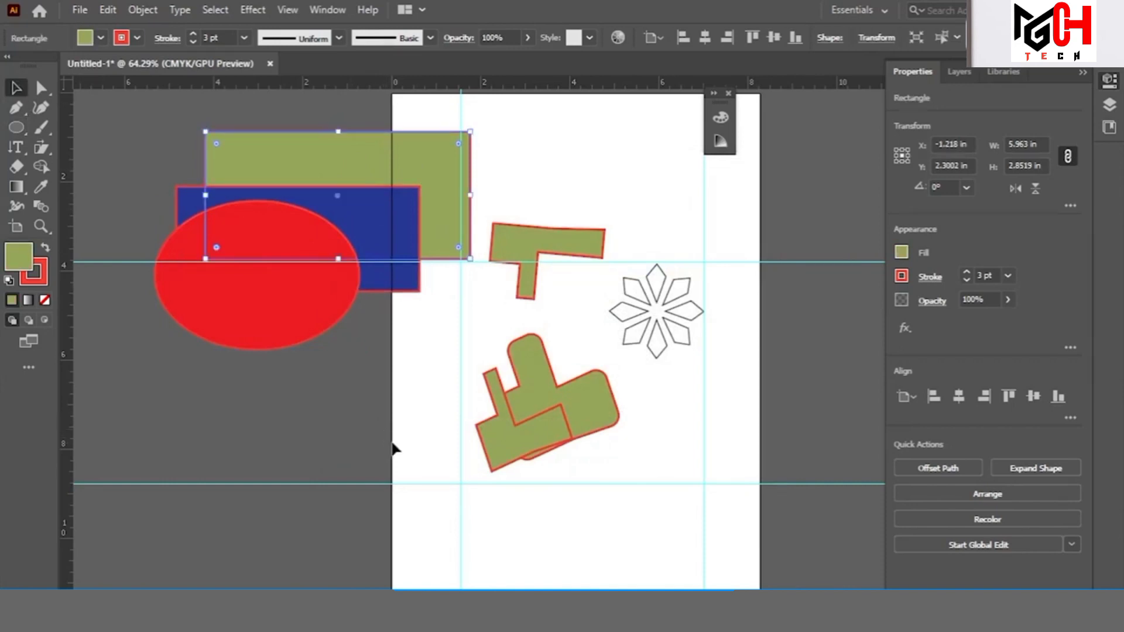
key(ctrl+shift+b)
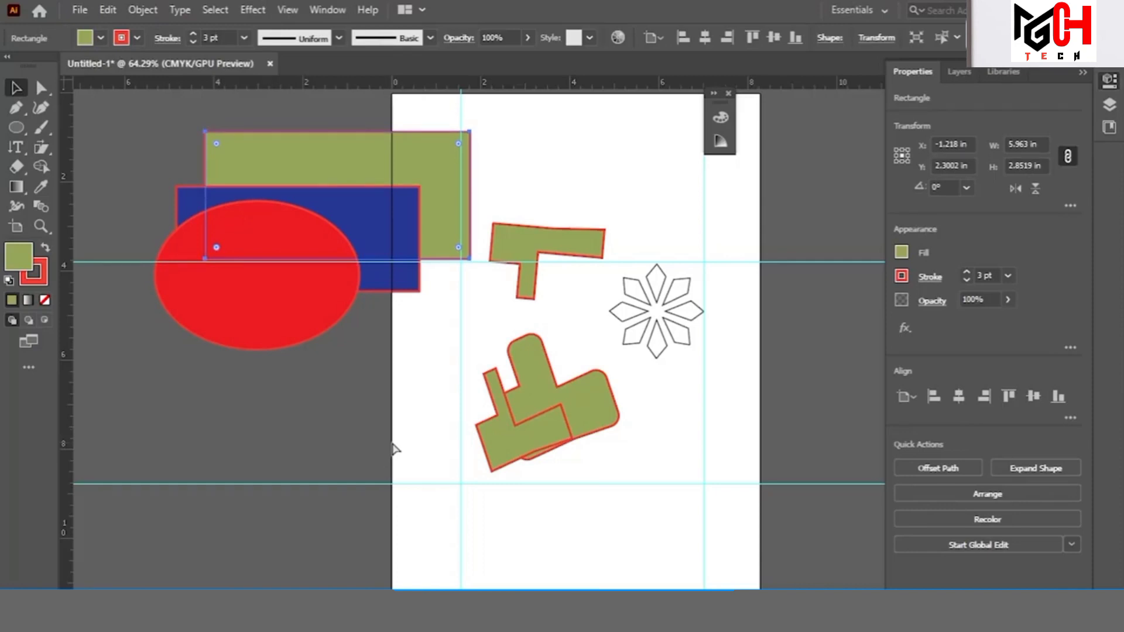
key(ctrl+bracketright)
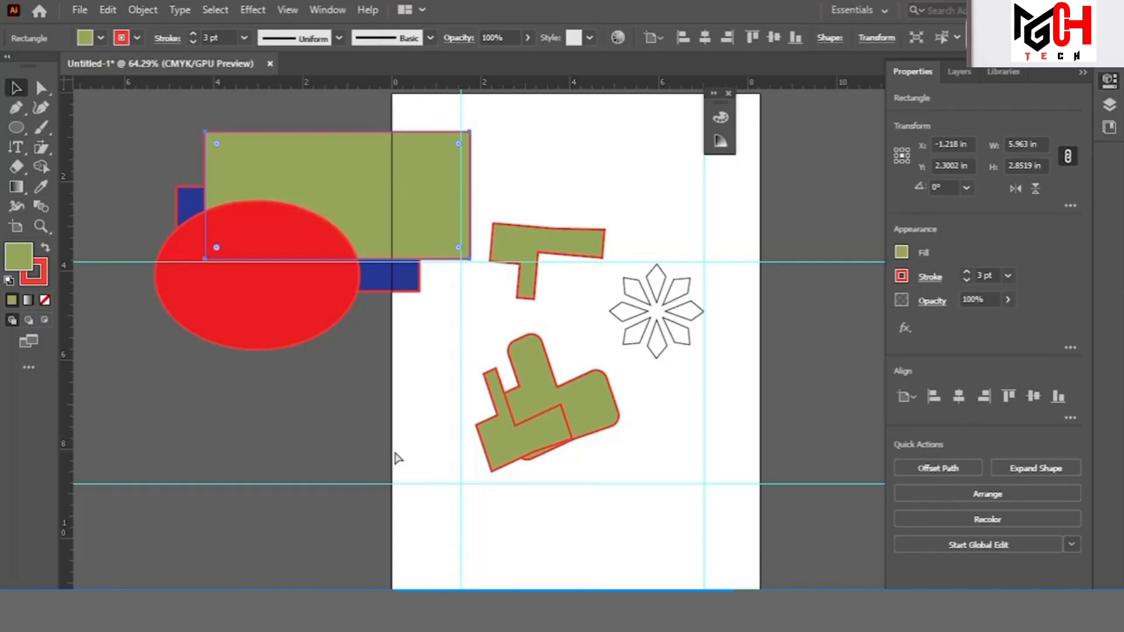
key(ctrl+bracketright)
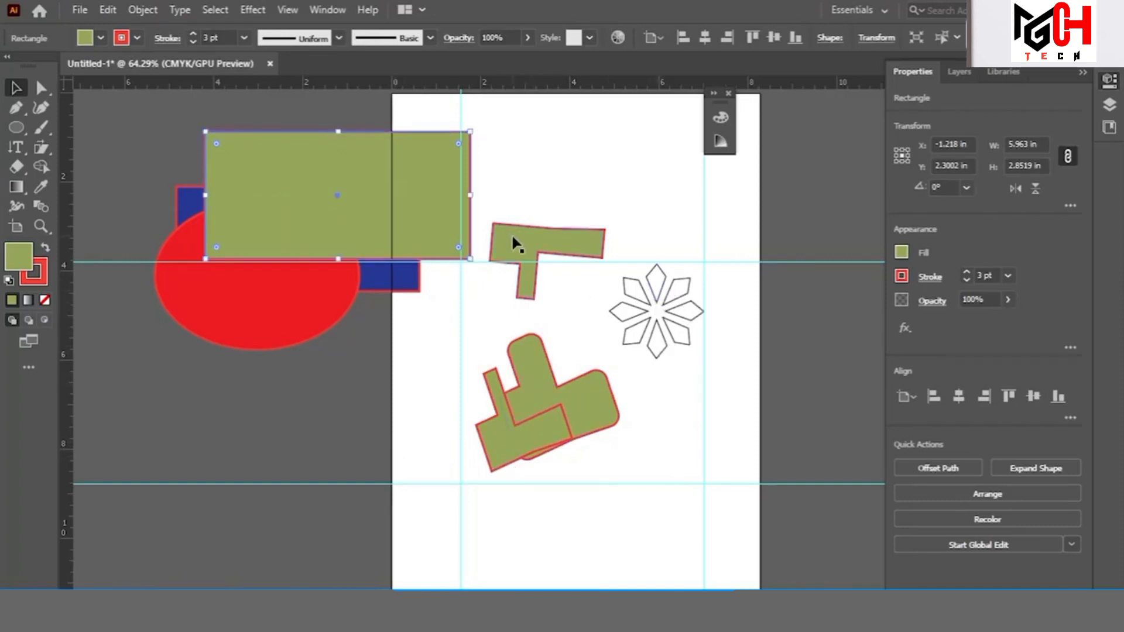
key(ctrl+bracketleft)
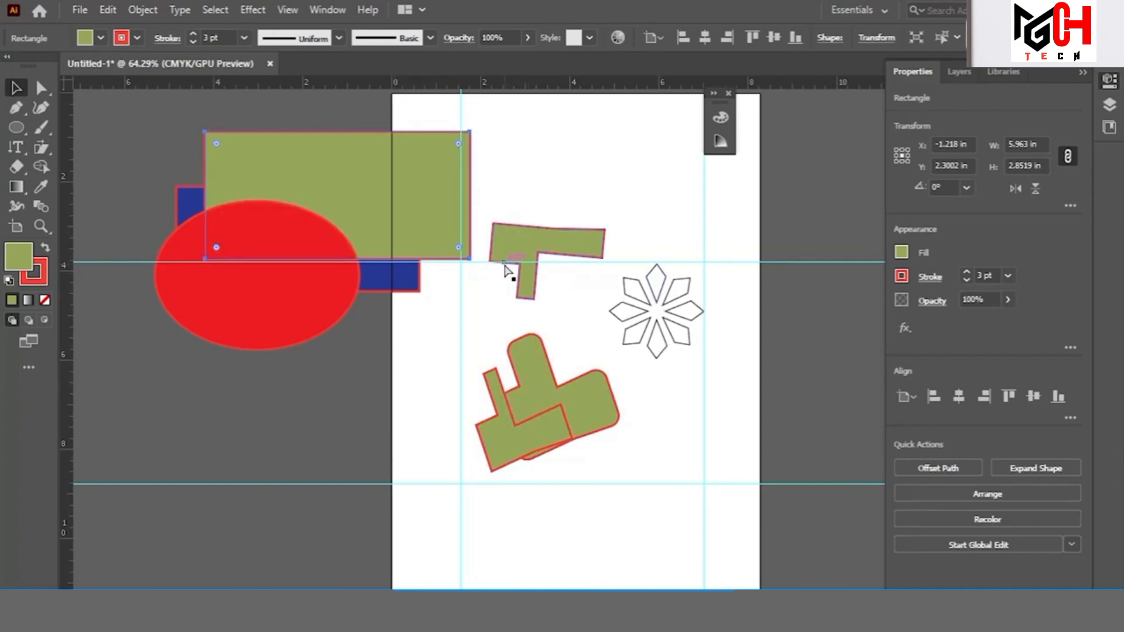
key(ctrl+bracketleft)
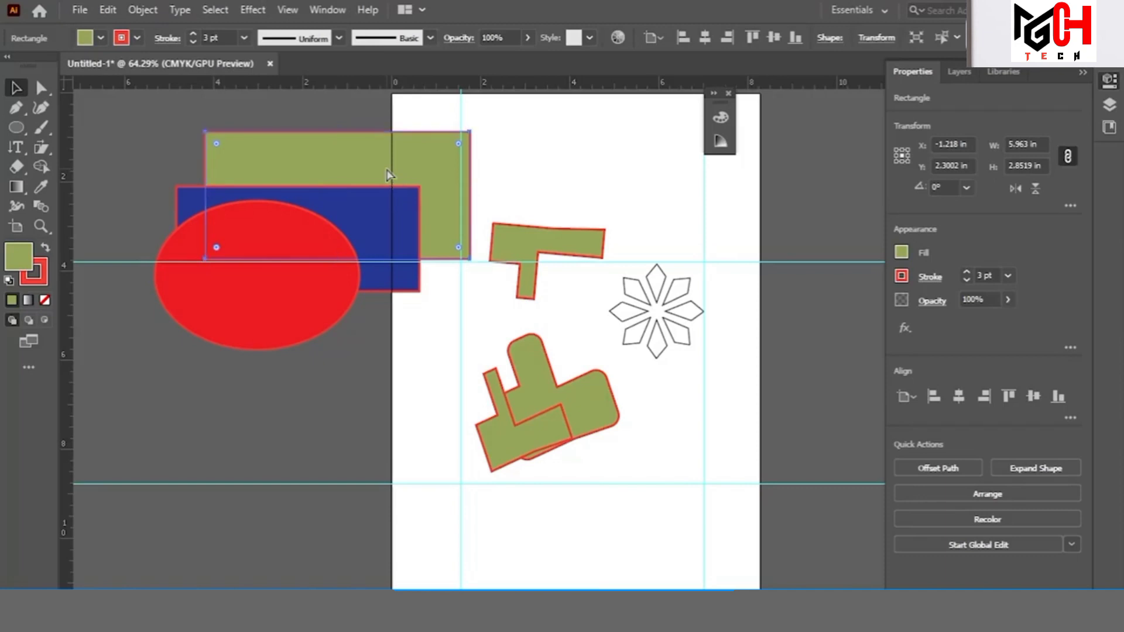
Bring the blue rectangle forward one level so it lies above the red ellipse
click(386, 208)
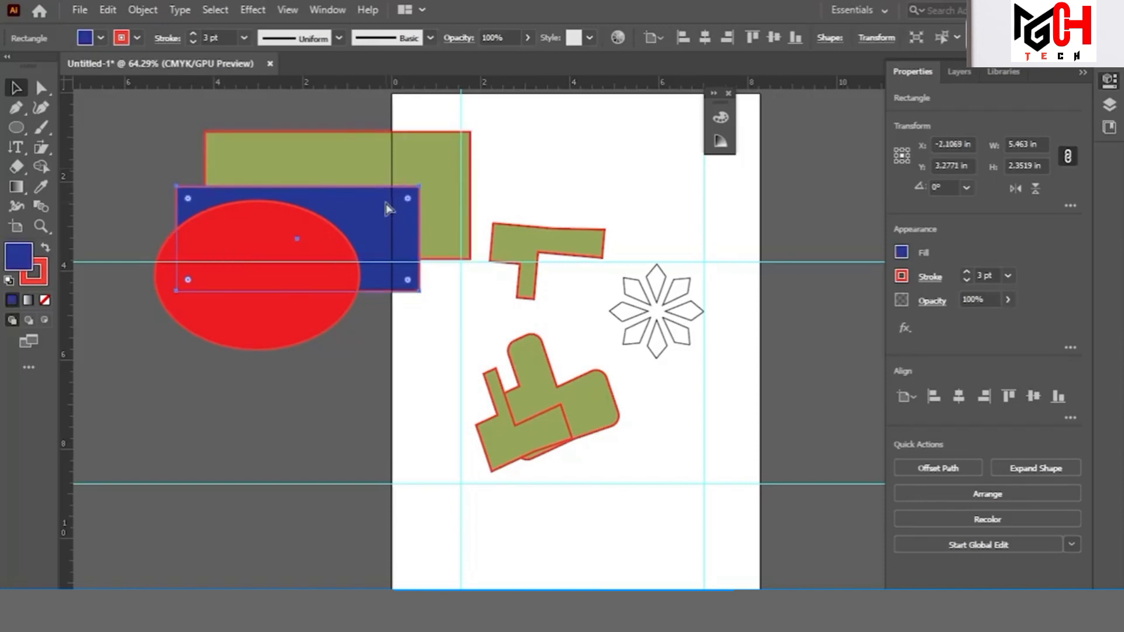
key(ctrl+bracketright)
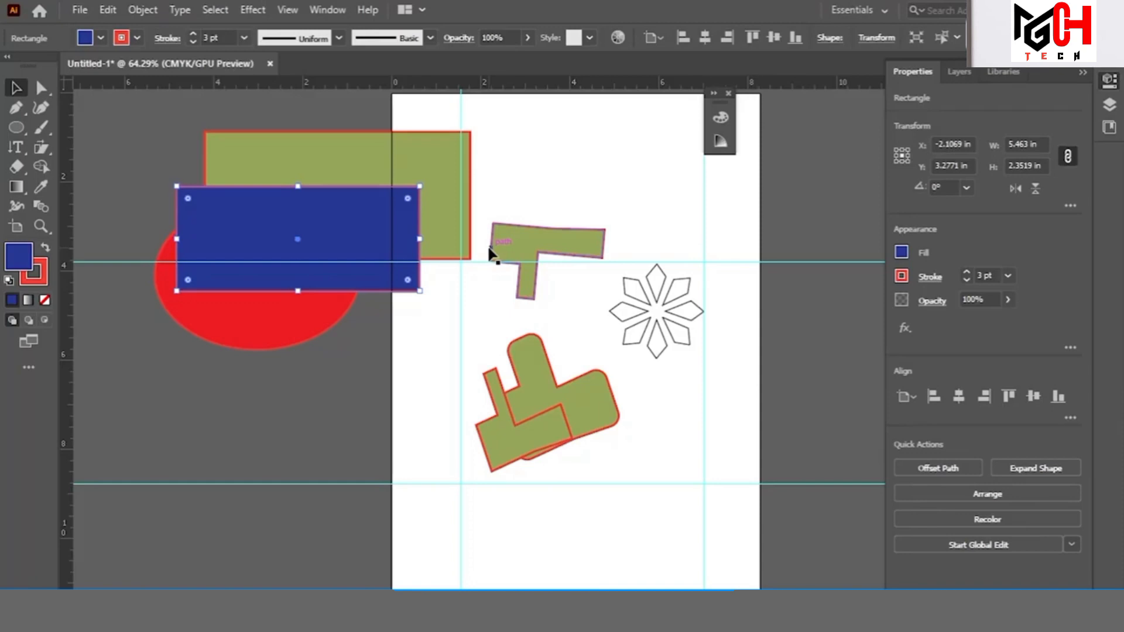
Send the blue rectangle backward two levels so it lies behind the red ellipse and the green rectangle
click(303, 402)
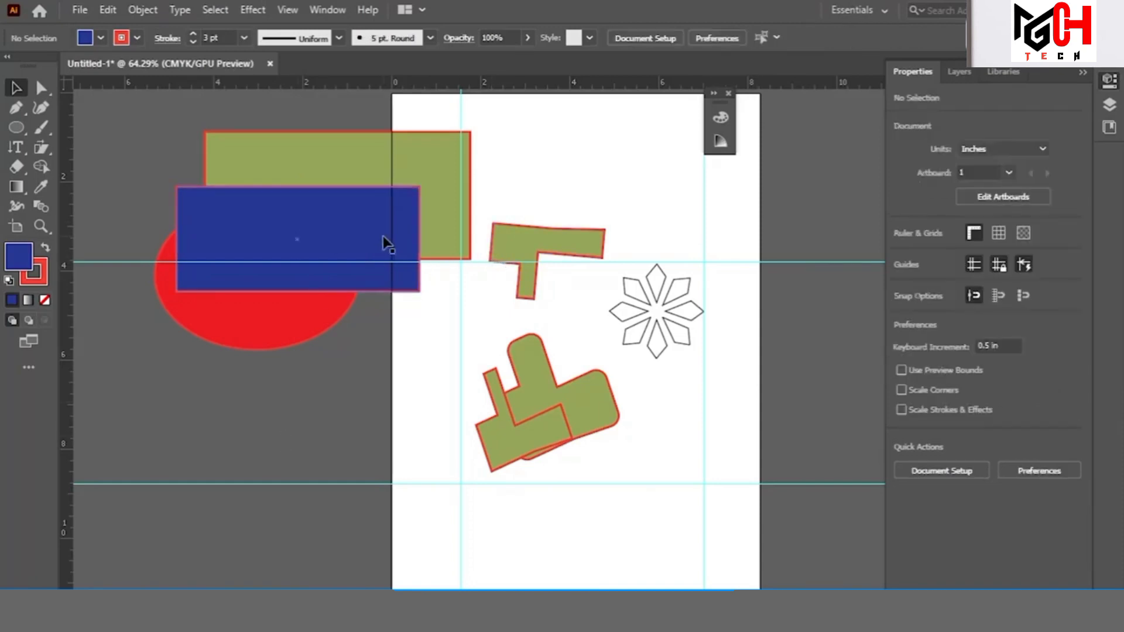
click(378, 236)
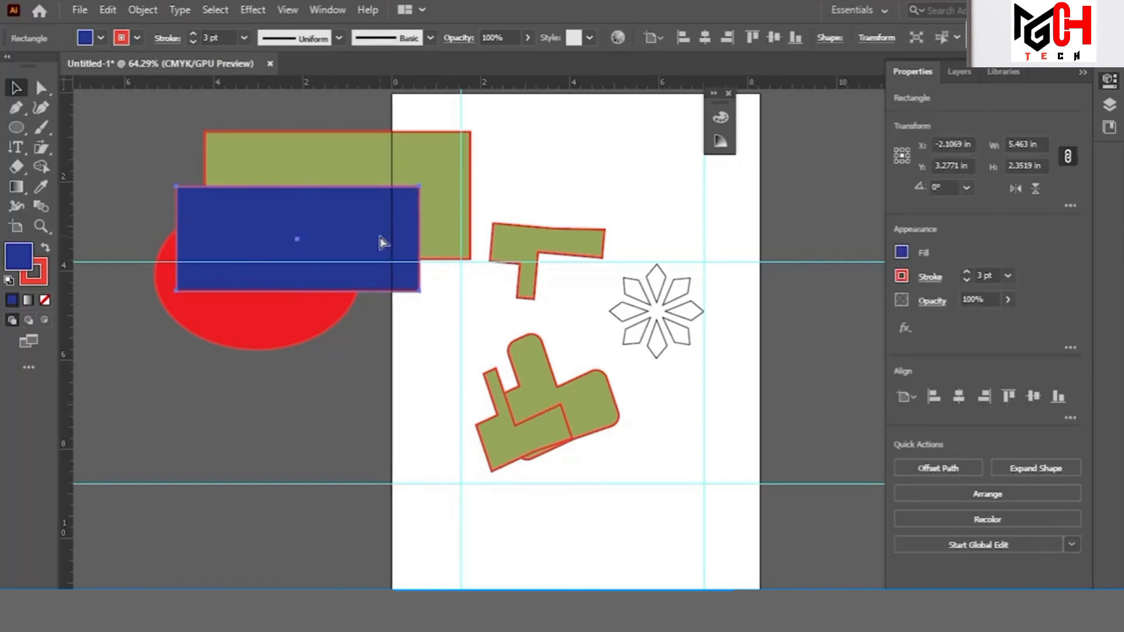
key(ctrl+bracketleft)
key(ctrl+bracketleft)
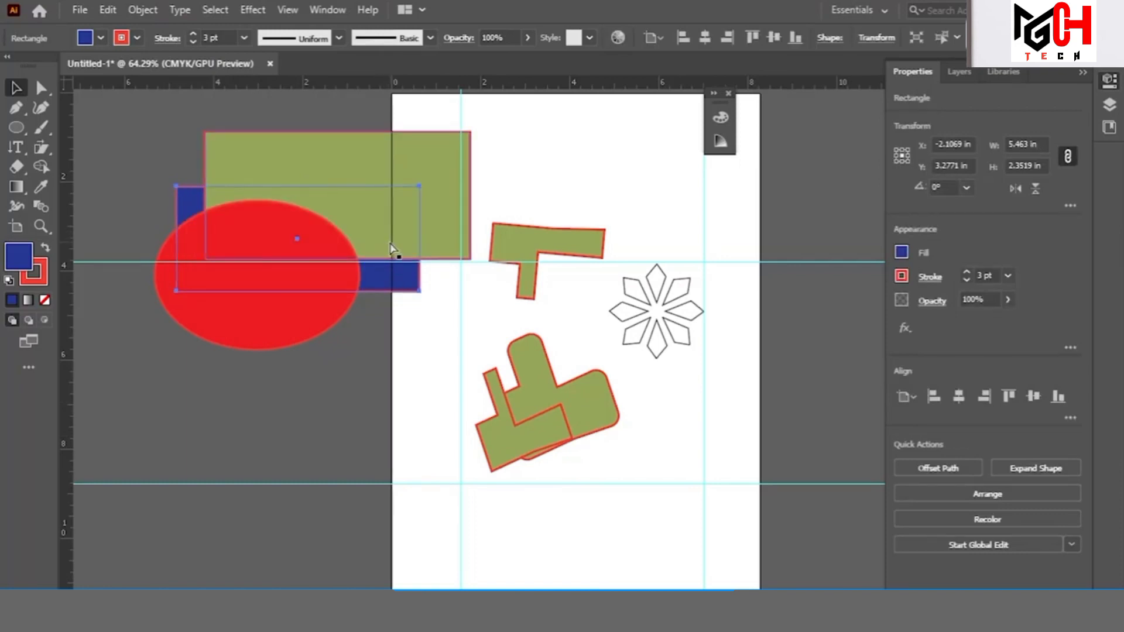
Alternate the blue rectangle repeatedly between the front and the back of the stacking order, ending at the front
key(ctrl+shift+bracketright)
key(ctrl+shift+bracketleft)
key(ctrl+shift+bracketright)
key(ctrl+shift+bracketleft)
key(ctrl+shift+bracketright)
key(ctrl+shift+bracketleft)
key(ctrl+shift+bracketright)
key(ctrl+shift+bracketleft)
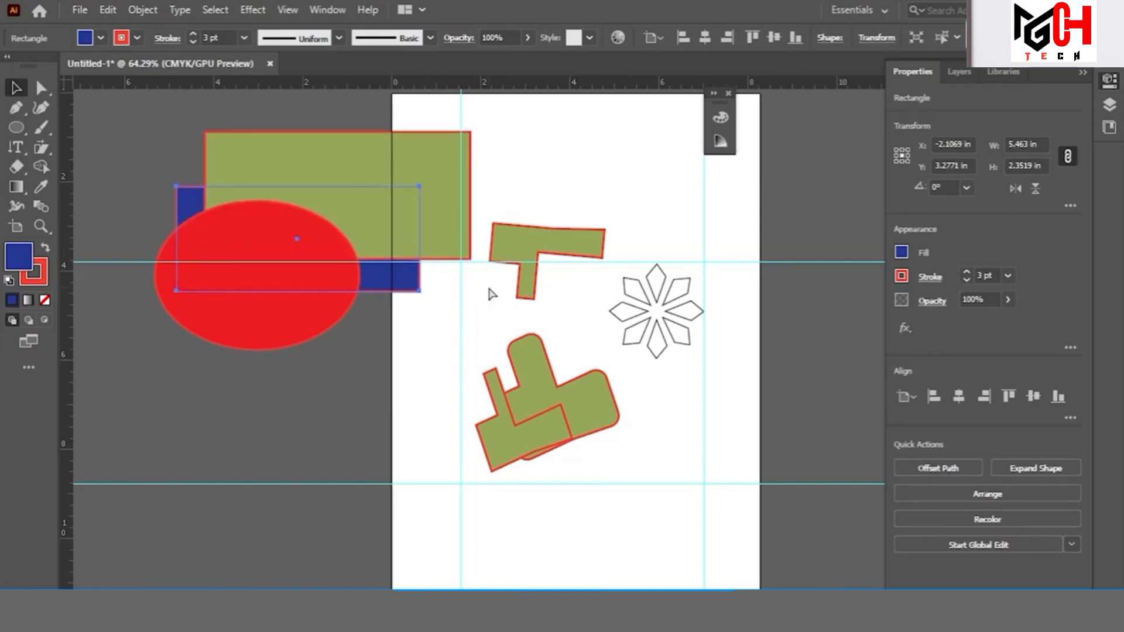
key(ctrl+shift+bracketright)
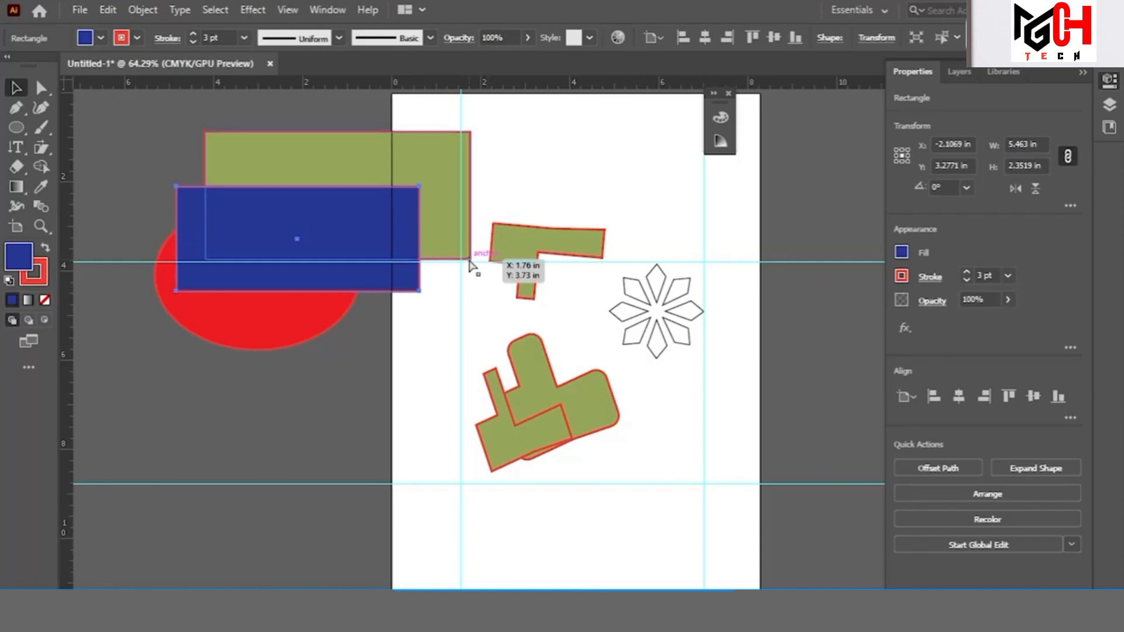
Send the blue rectangle to the back, bring it to the front once more, and return it to the back
click(387, 275)
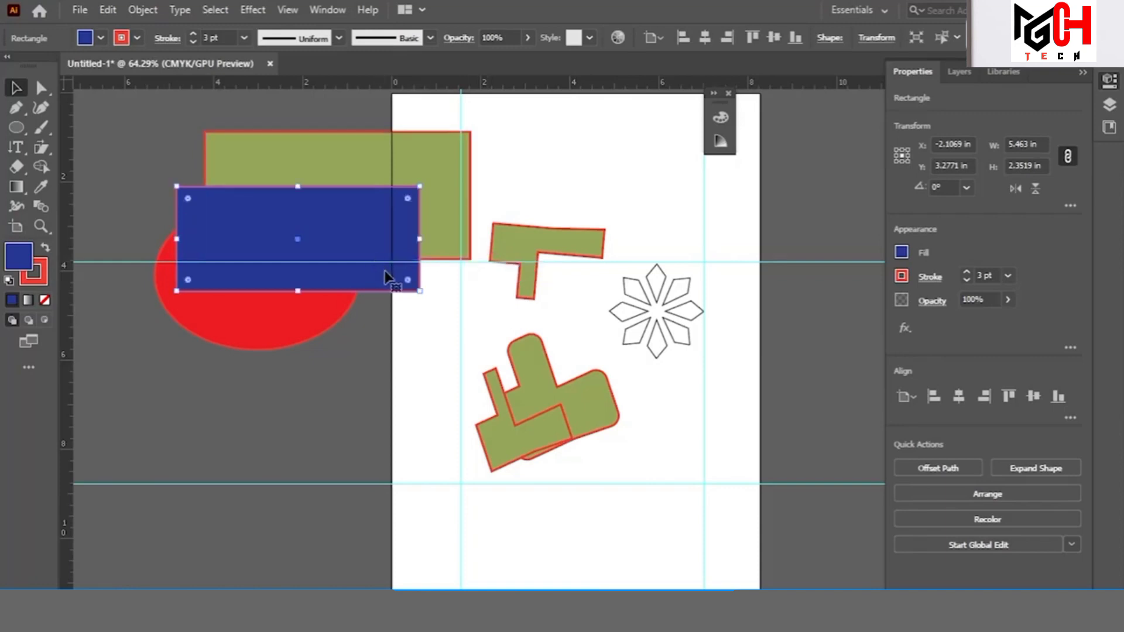
key(ctrl+shift+bracketleft)
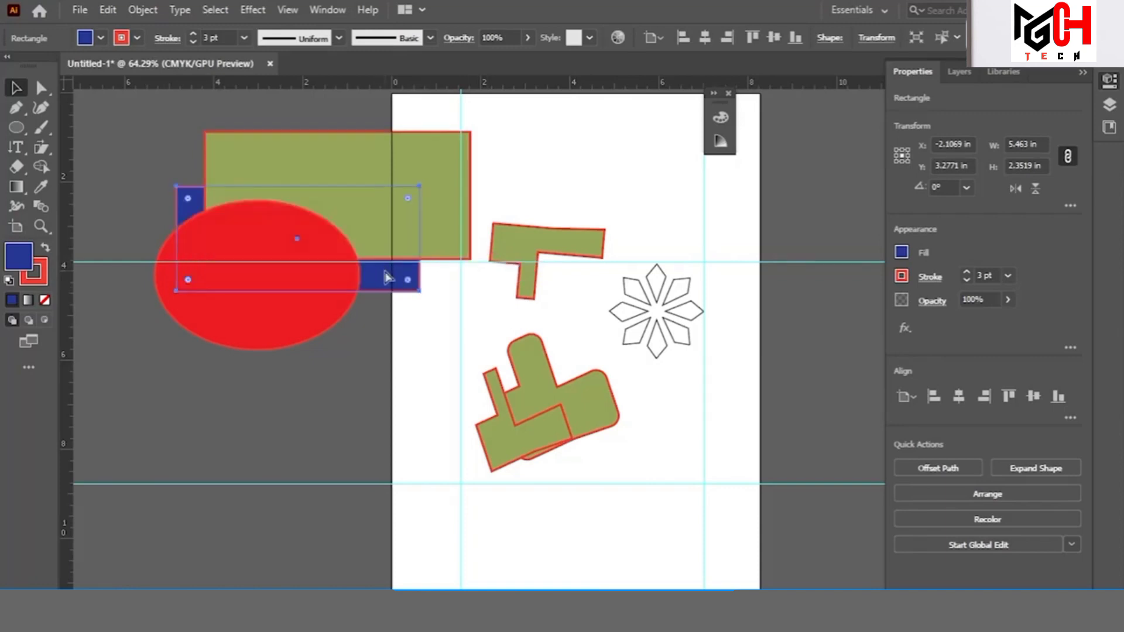
key(ctrl+shift+bracketright)
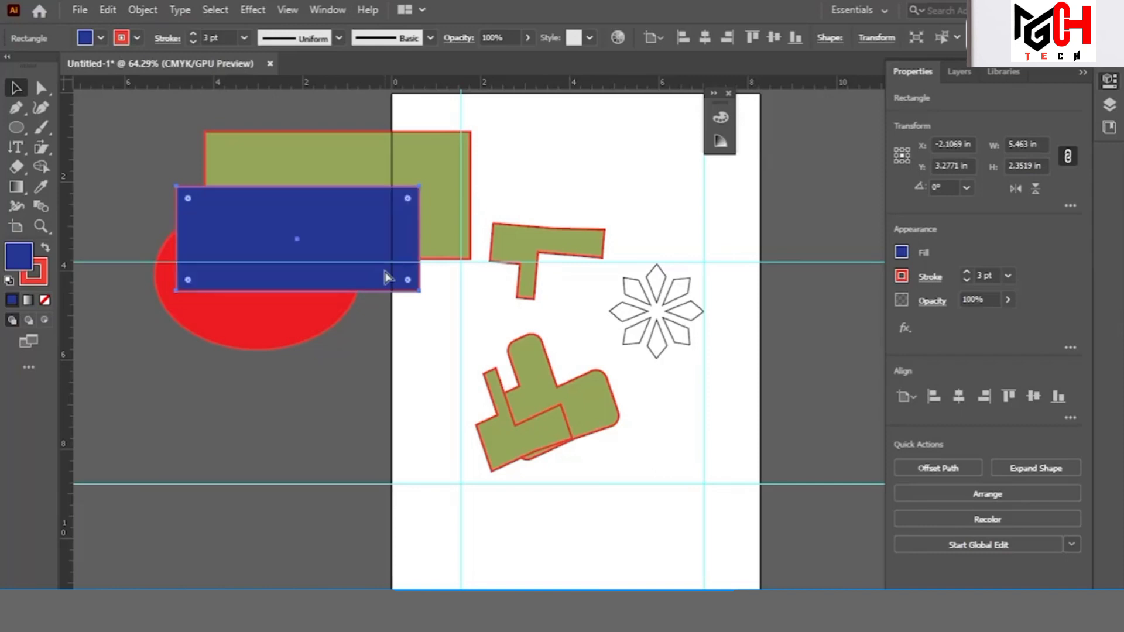
key(ctrl+shift+bracketleft)
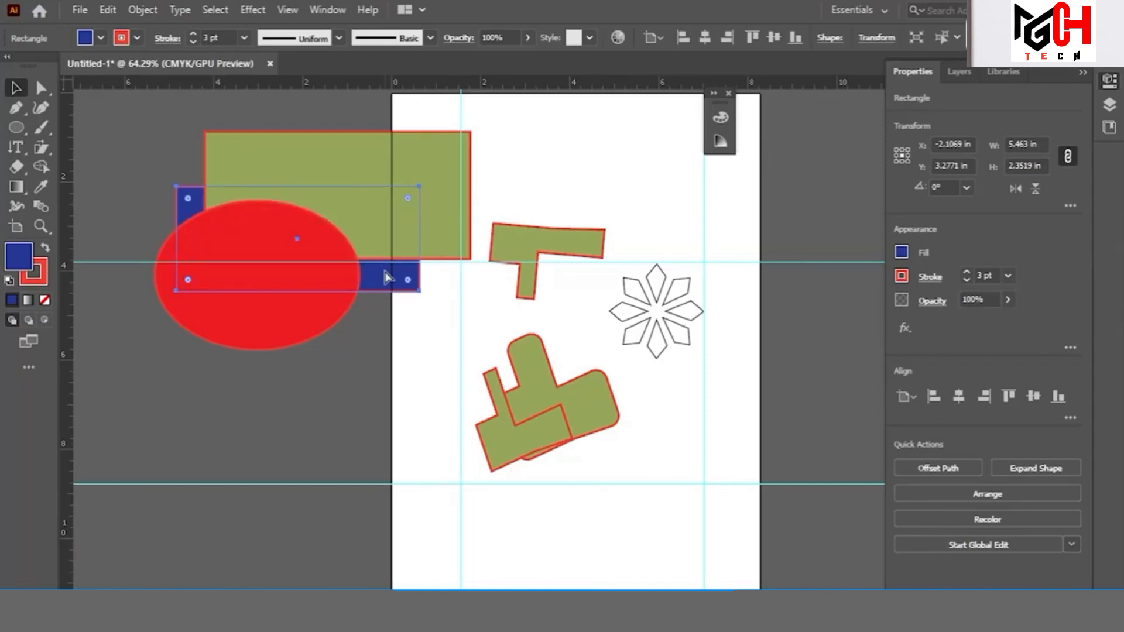
click(301, 320)
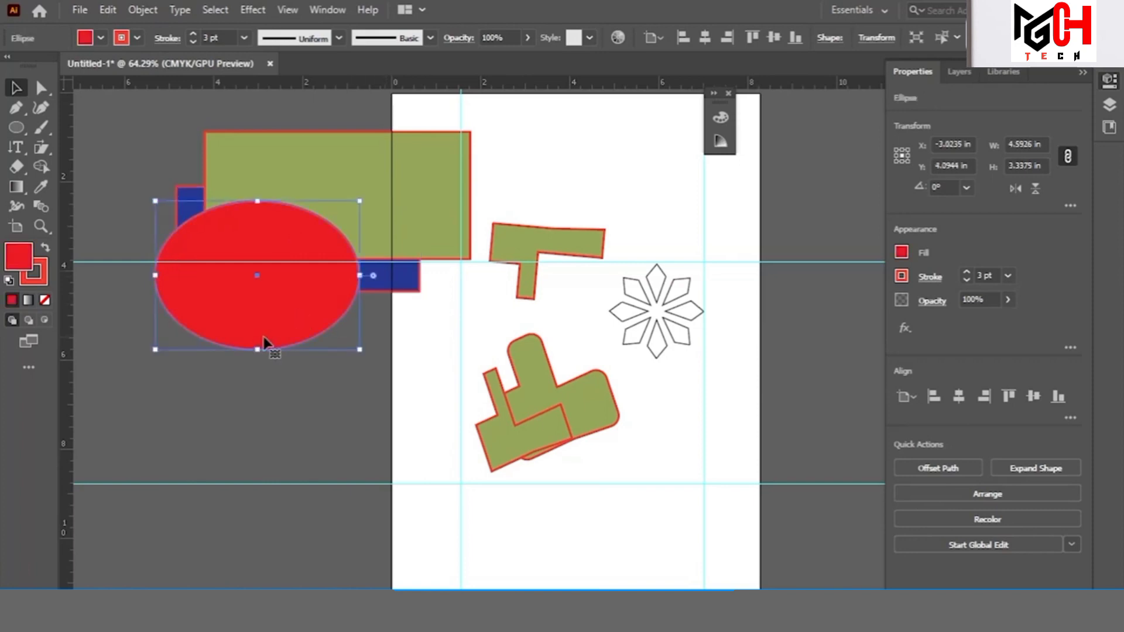
click(351, 181)
click(190, 199)
click(243, 318)
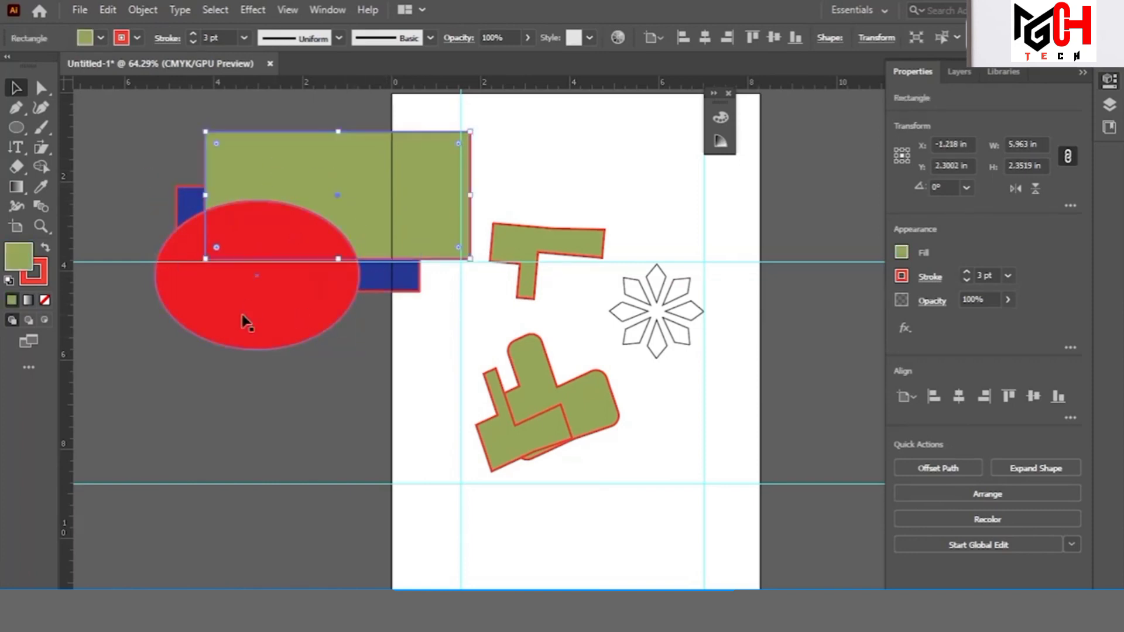
click(412, 282)
click(395, 382)
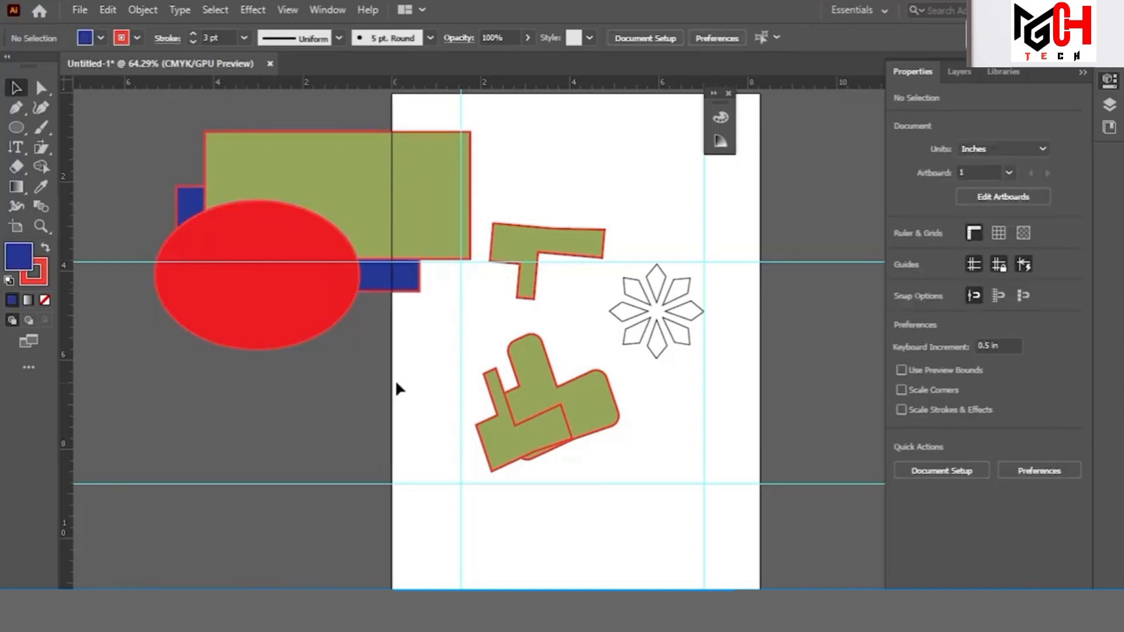
Send the red ellipse to the back of the stack, and bring it to the front again
click(321, 285)
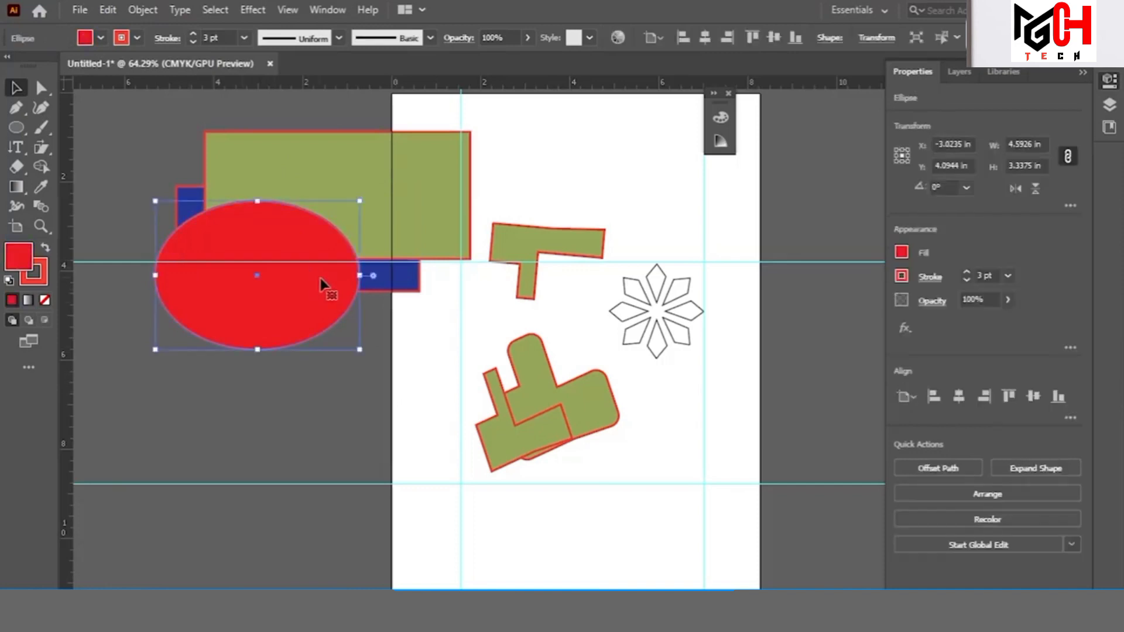
click(979, 494)
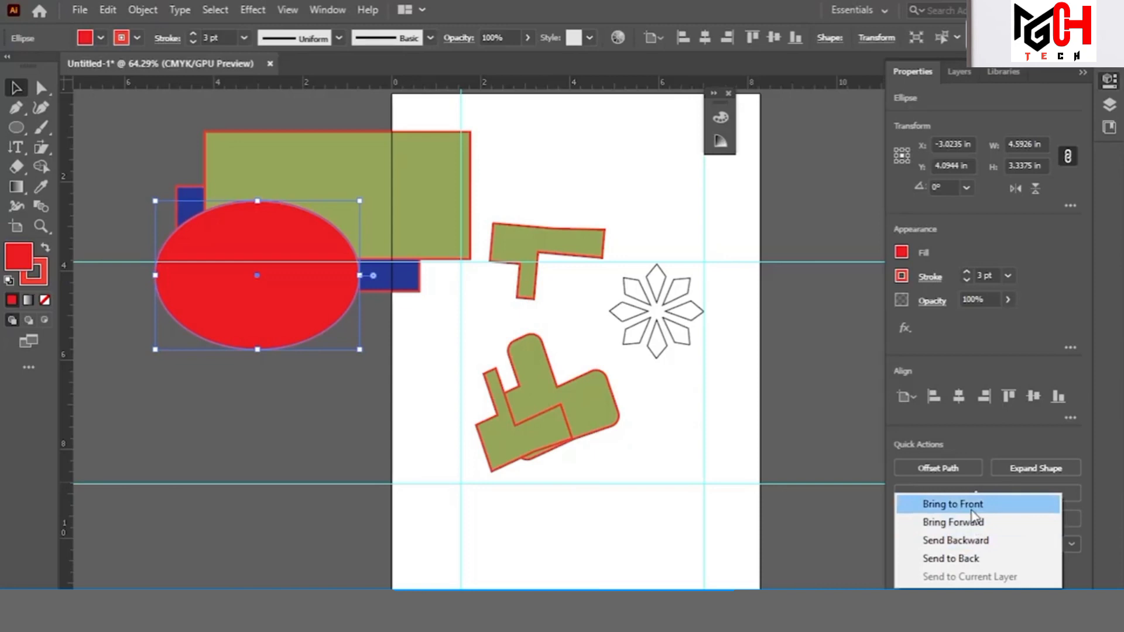
click(970, 561)
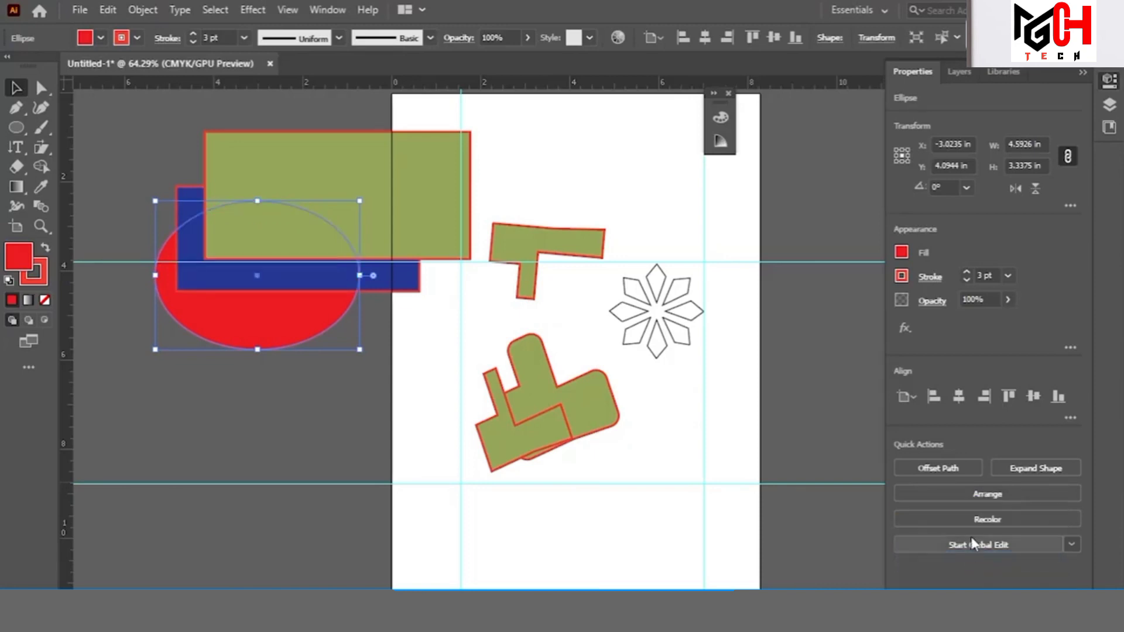
click(969, 493)
click(957, 505)
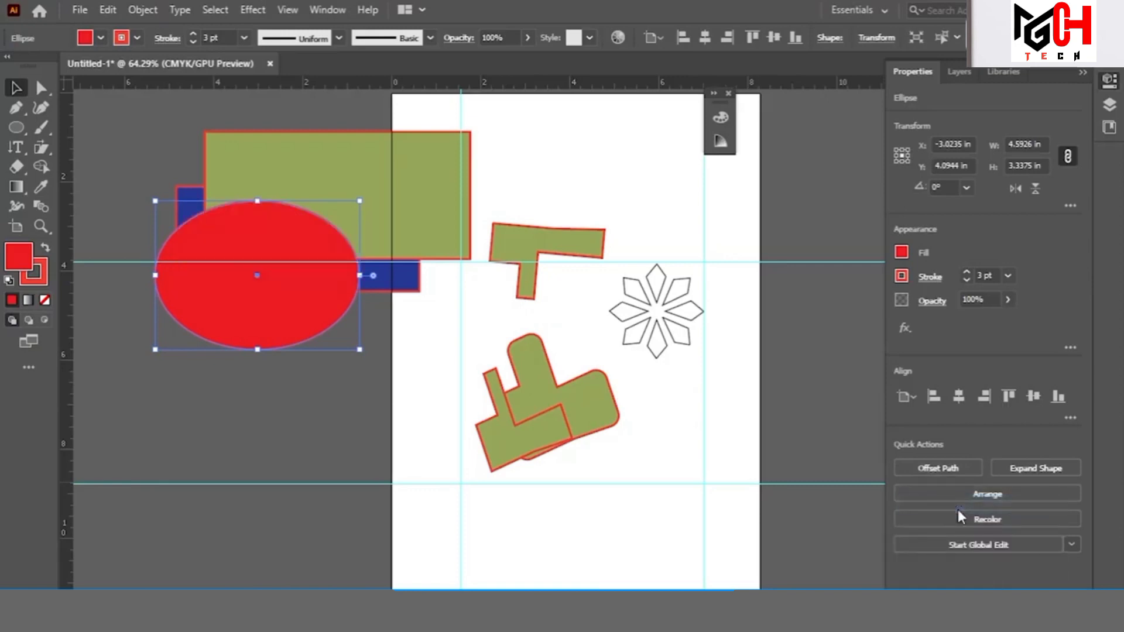
Send the red ellipse backward one level at a time until it lies between the green and blue rectangles
click(965, 497)
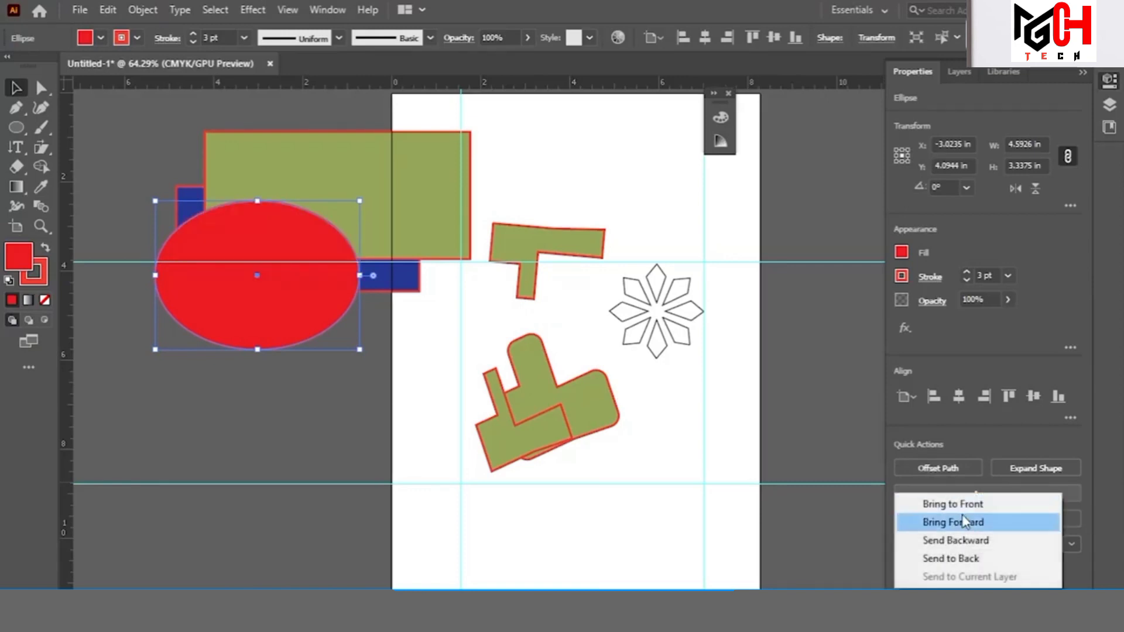
click(965, 542)
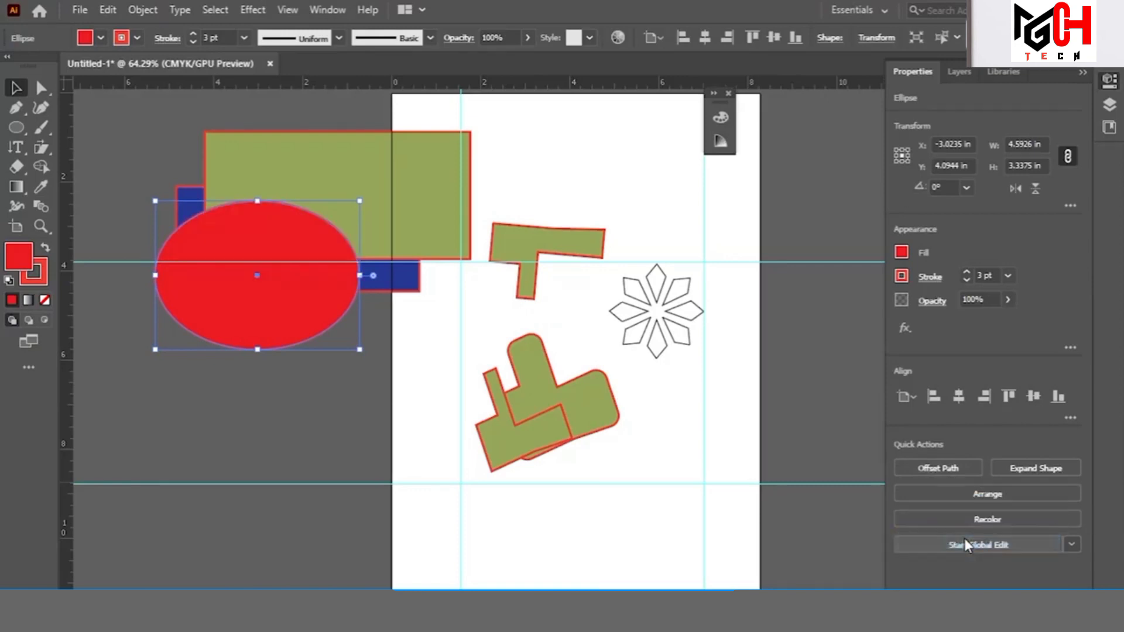
click(957, 497)
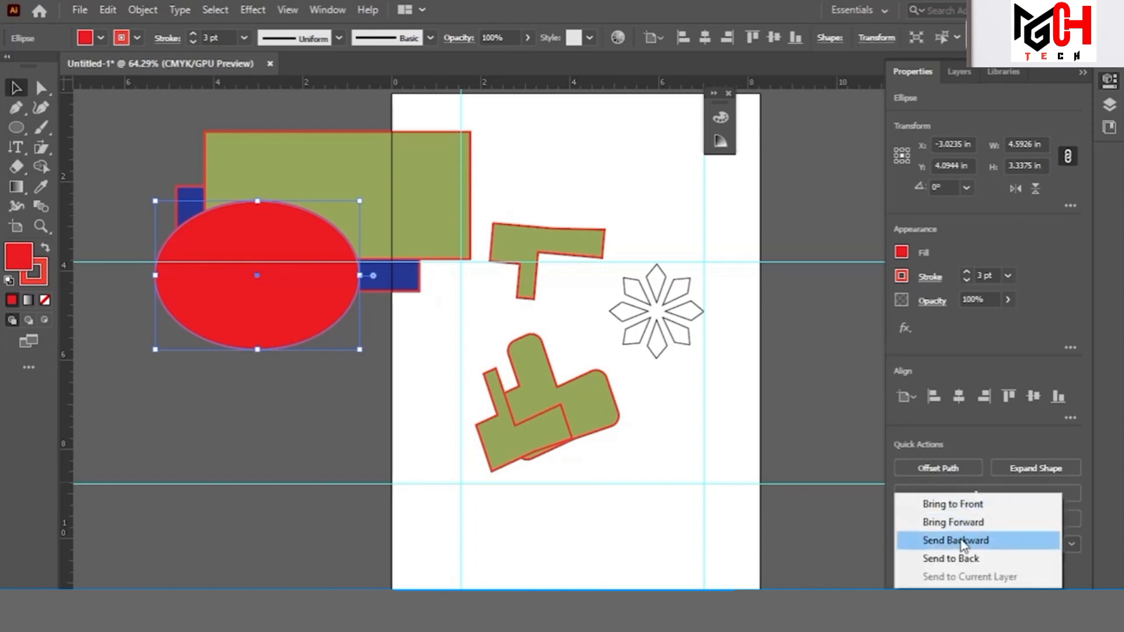
click(962, 543)
click(956, 496)
click(963, 542)
click(960, 496)
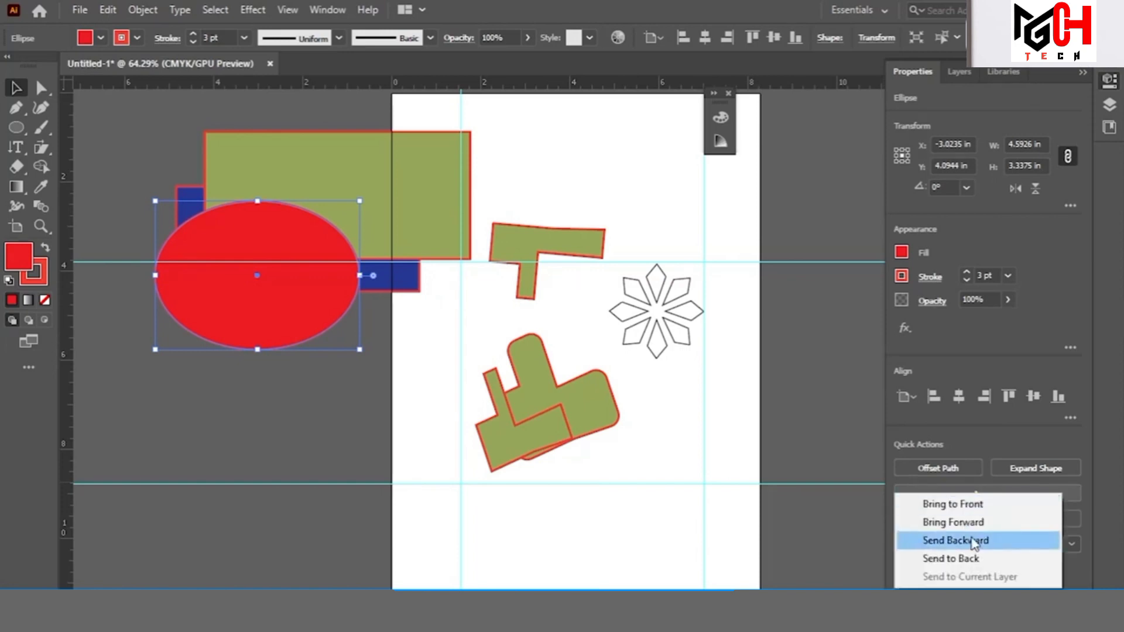
click(963, 541)
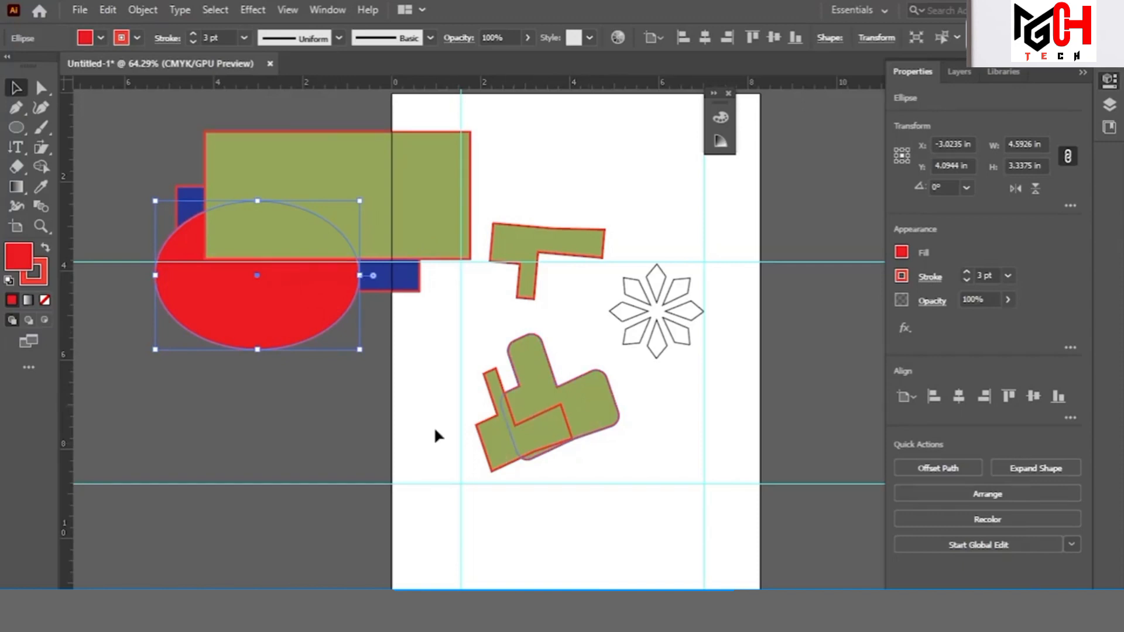
Open Recolor Artwork for the red ellipse and apply the Brights color group, selecting its orange for the fill
click(334, 395)
click(255, 299)
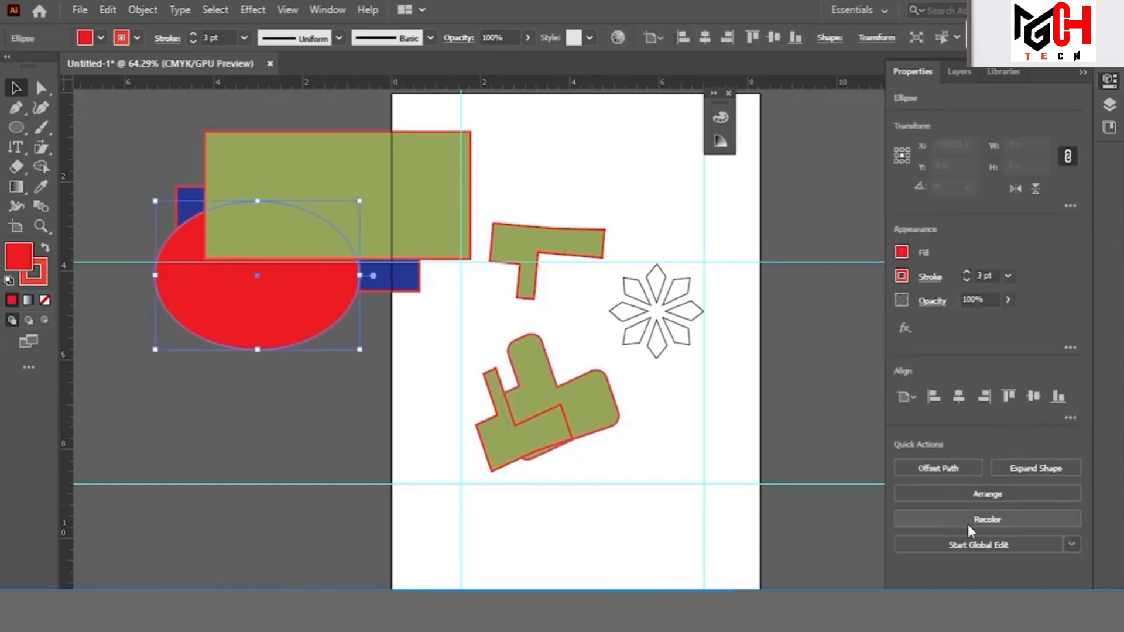
click(968, 522)
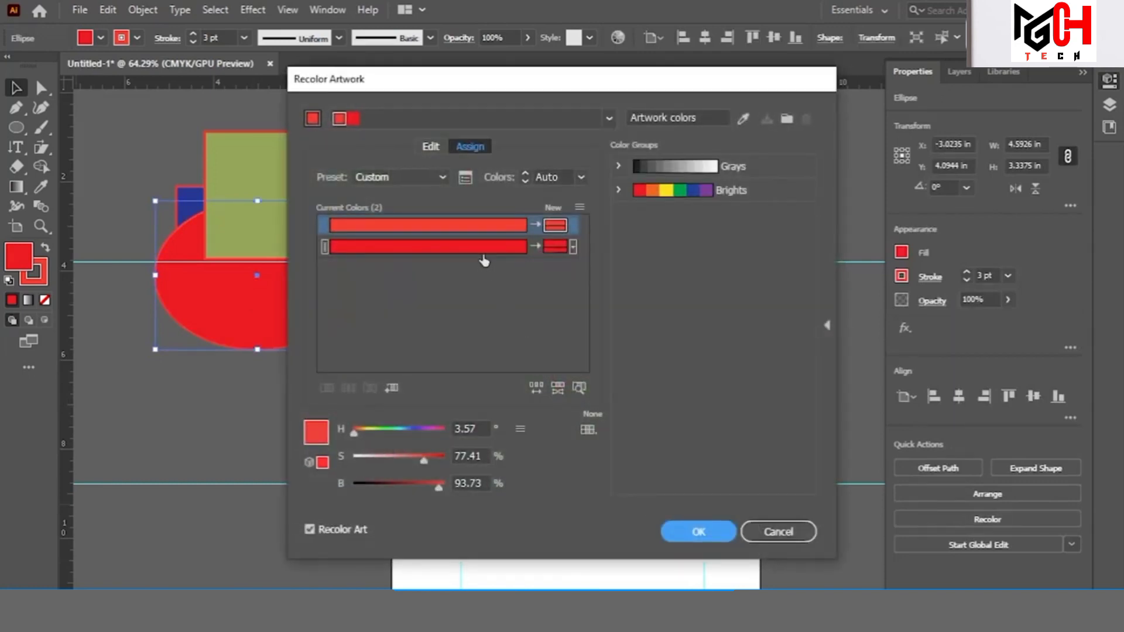
click(683, 188)
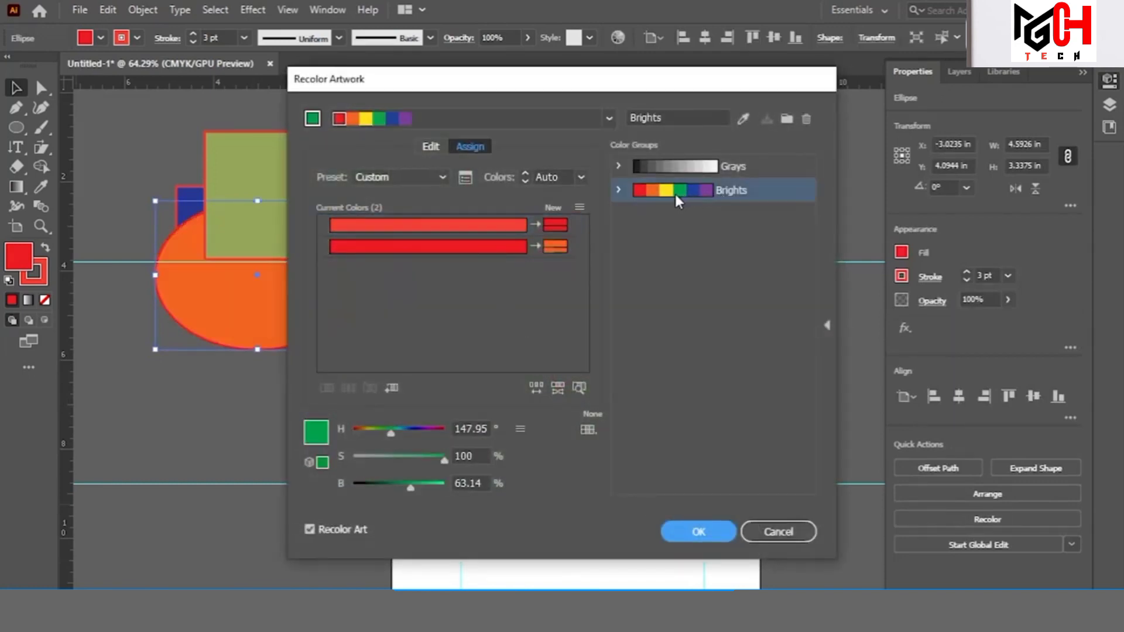
click(555, 246)
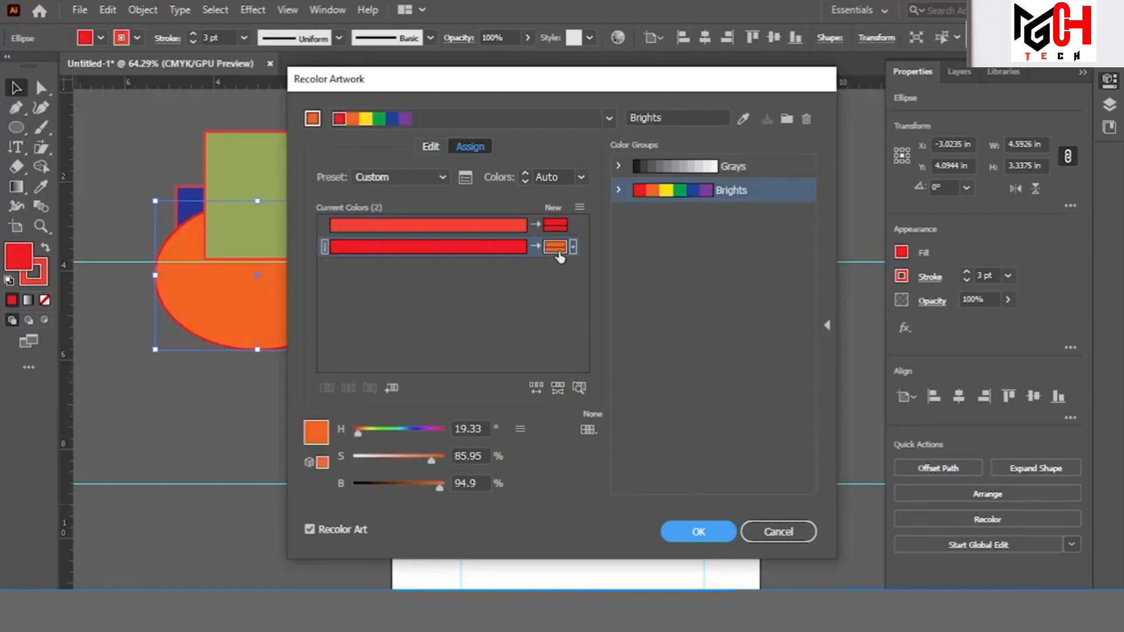
click(704, 191)
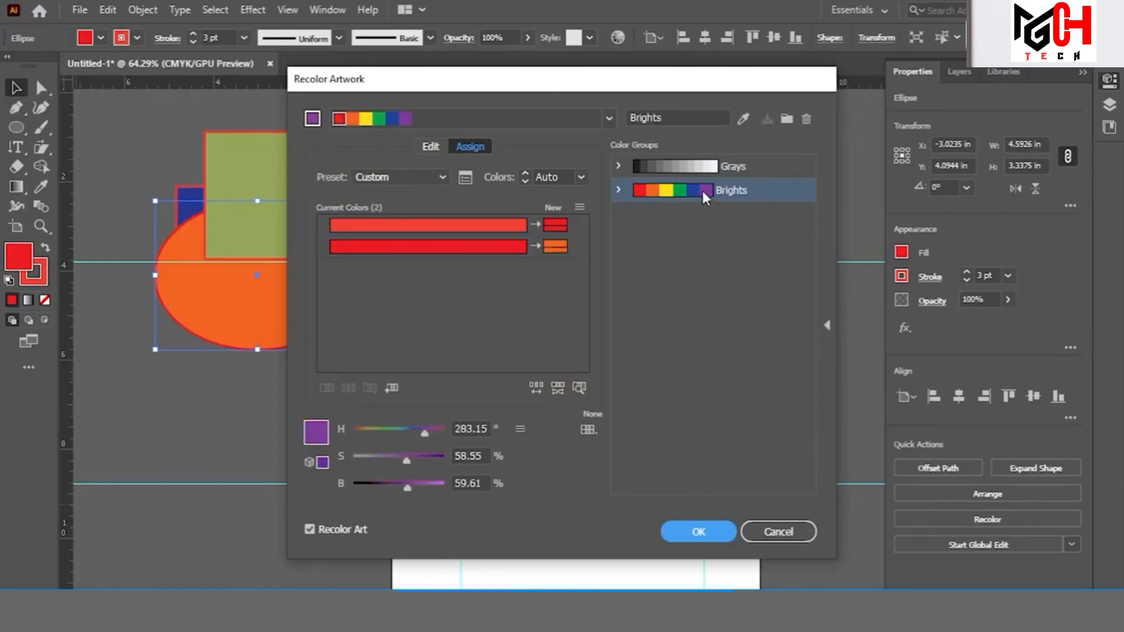
click(640, 193)
click(652, 191)
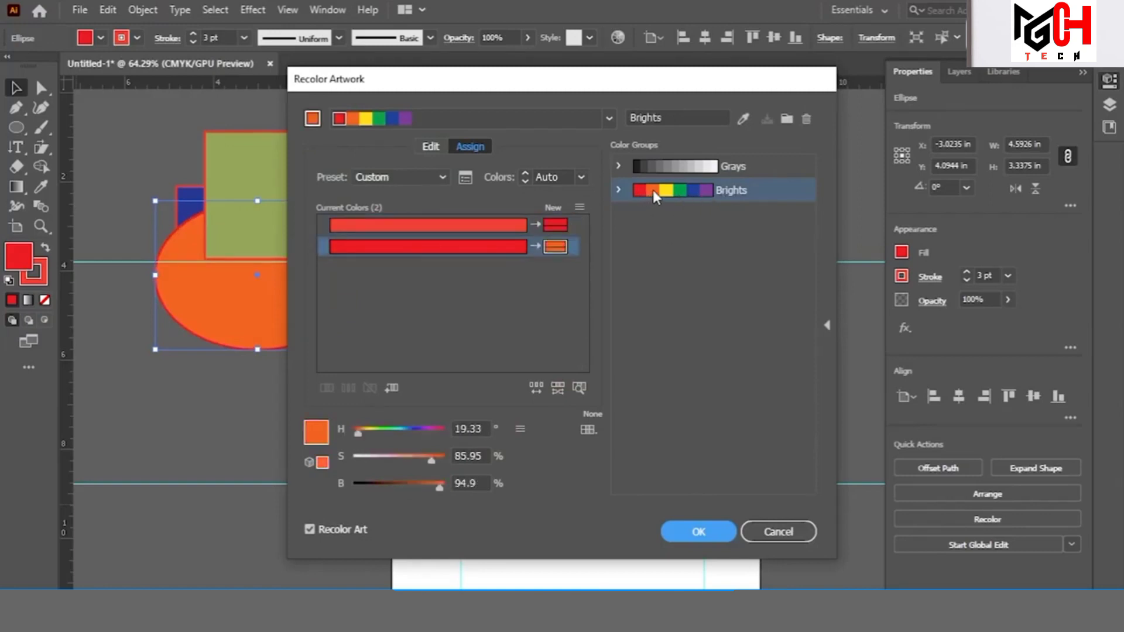
Replace the ellipse's new fill color with a dark blue and apply the recoloring
double_click(555, 246)
click(583, 284)
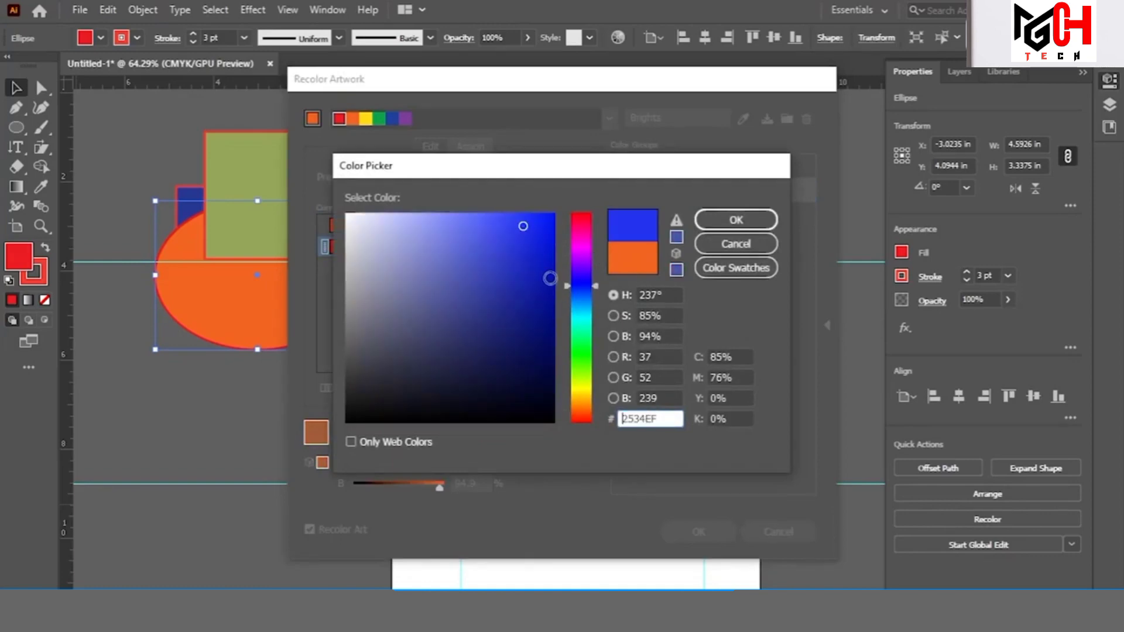
click(554, 312)
click(736, 219)
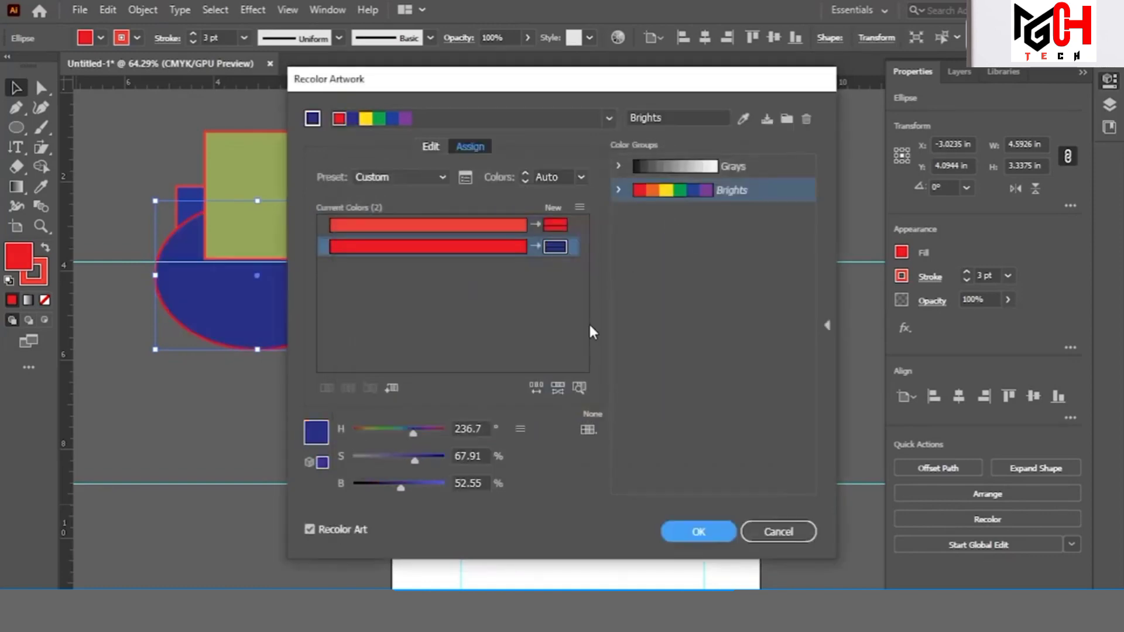
click(698, 532)
click(526, 350)
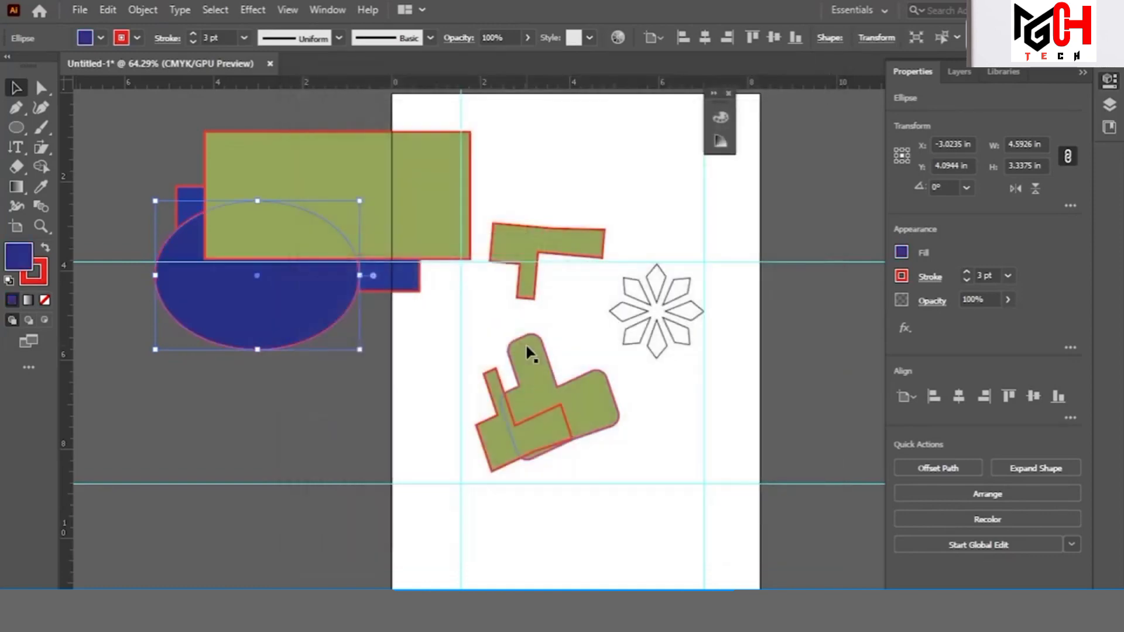
click(280, 353)
click(290, 316)
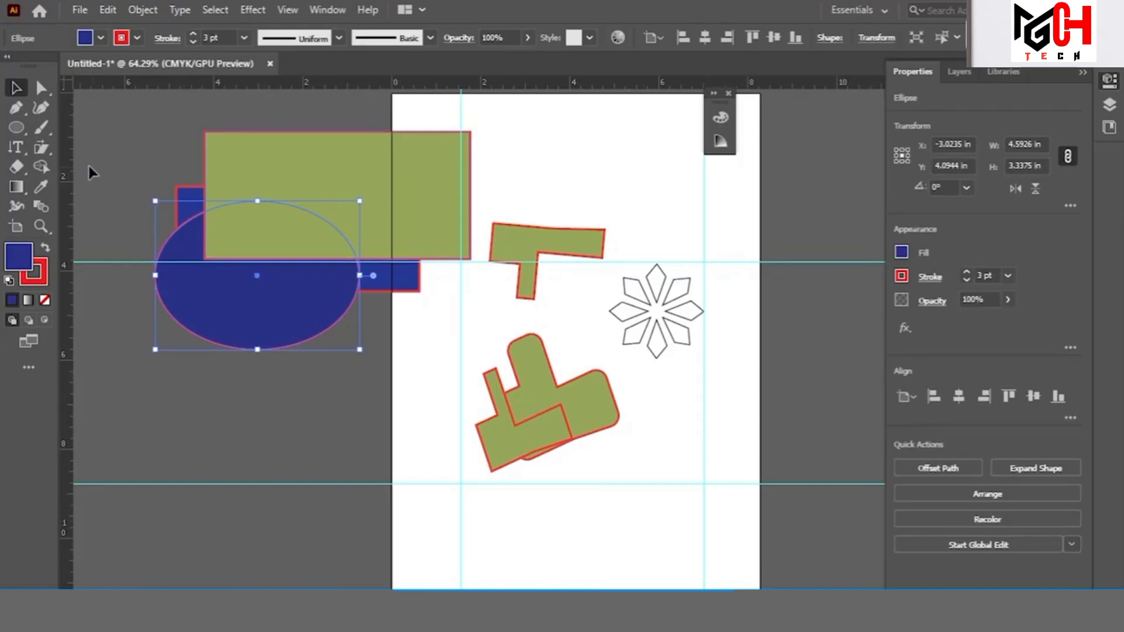
click(36, 147)
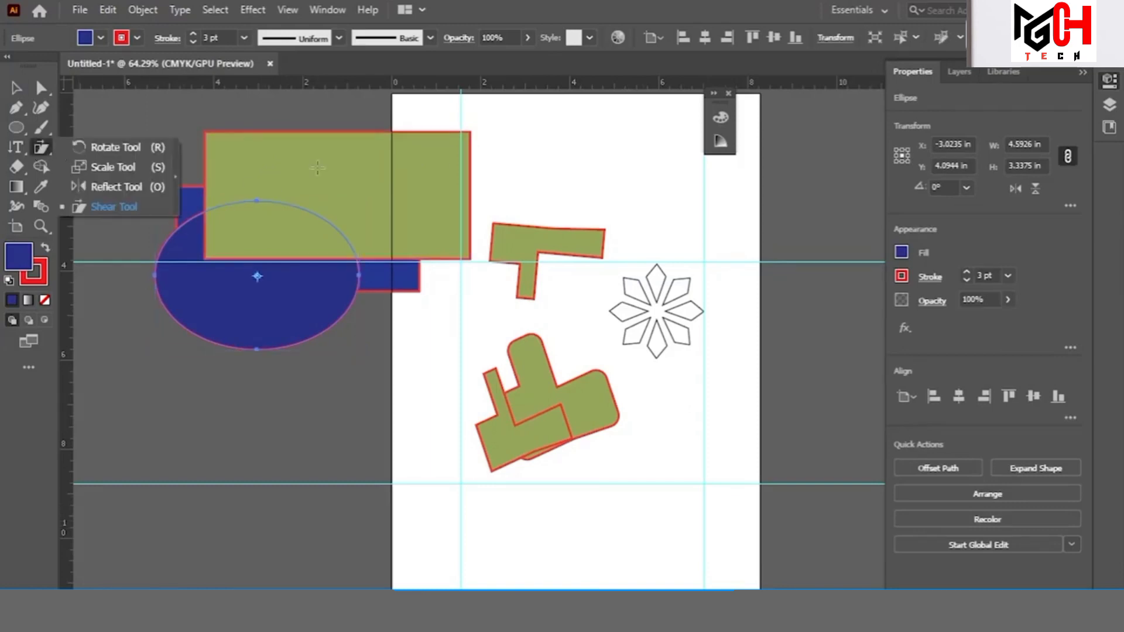
drag(618, 174, 622, 163)
click(18, 90)
click(584, 167)
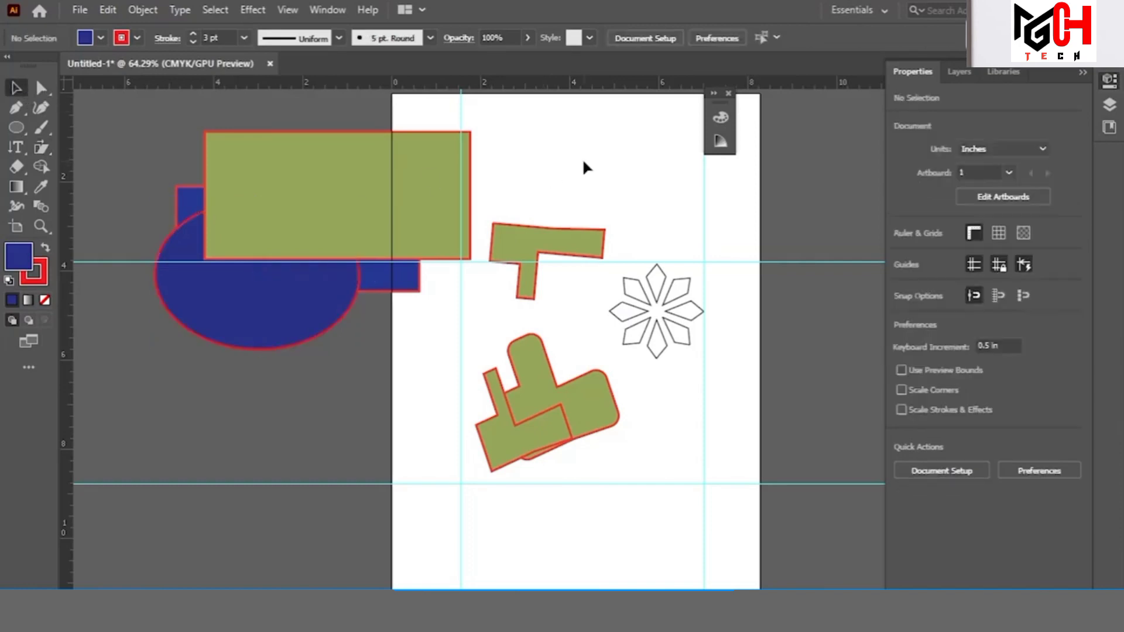
click(376, 168)
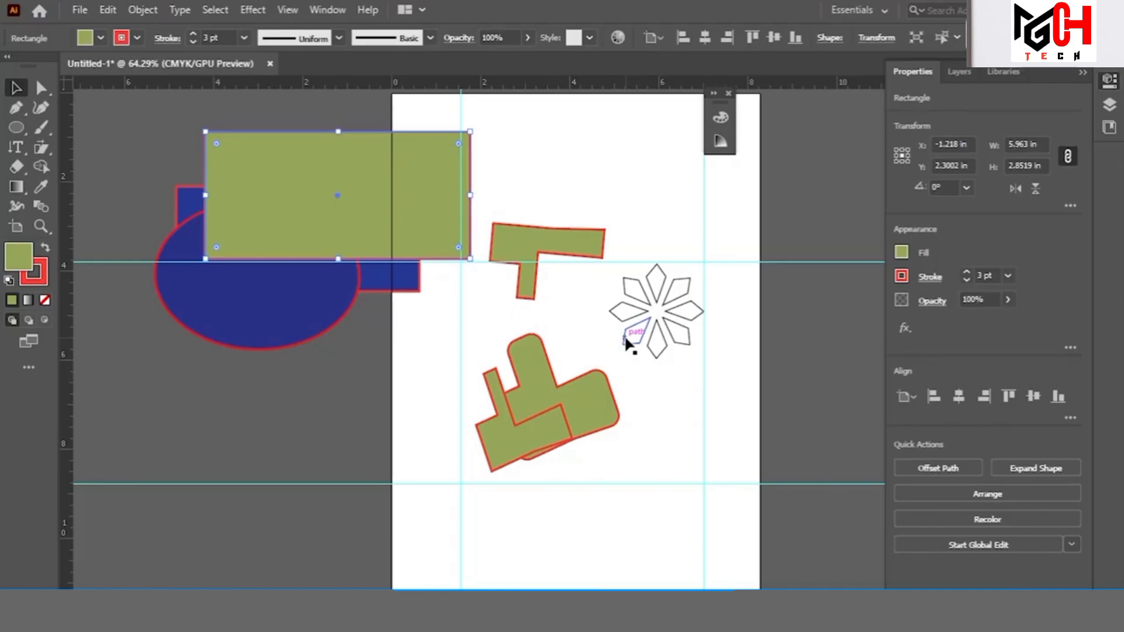
click(623, 150)
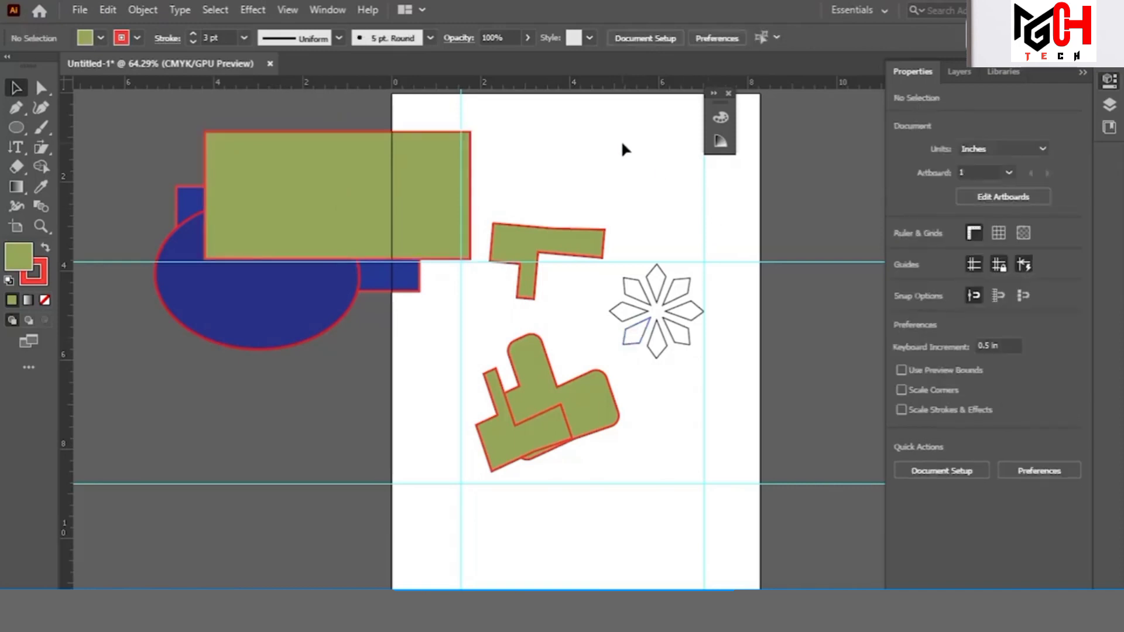
click(42, 148)
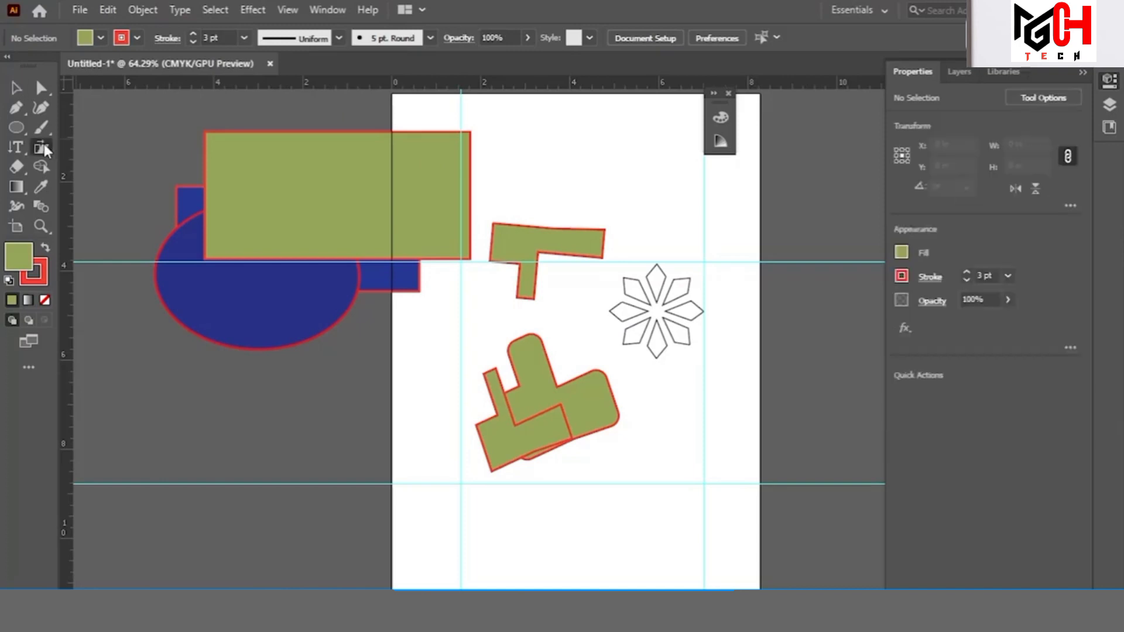
click(16, 88)
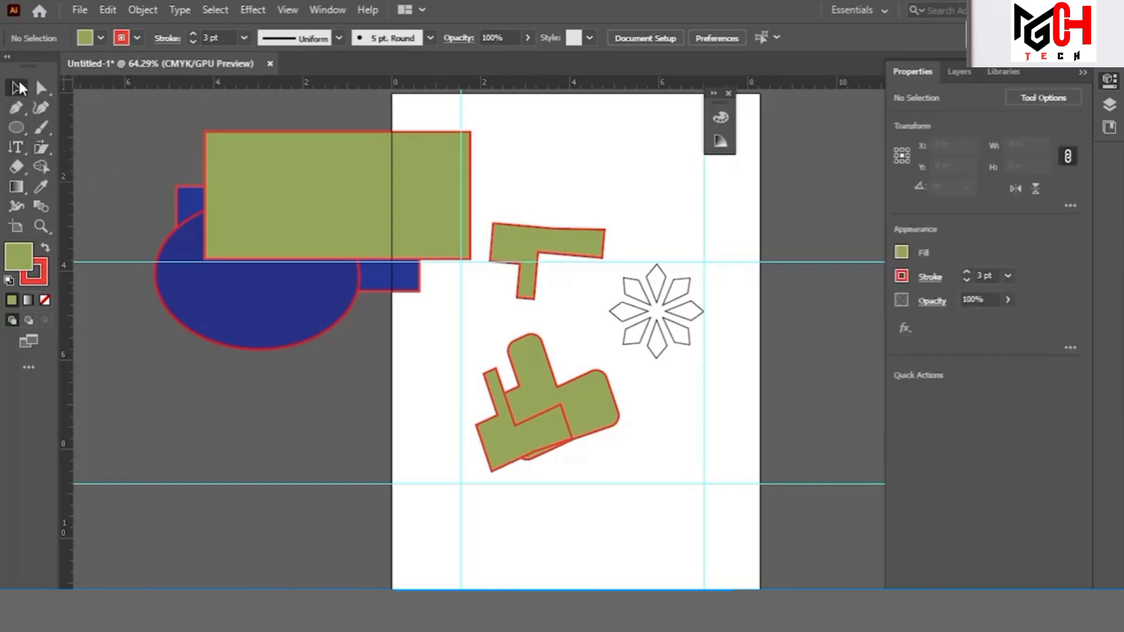